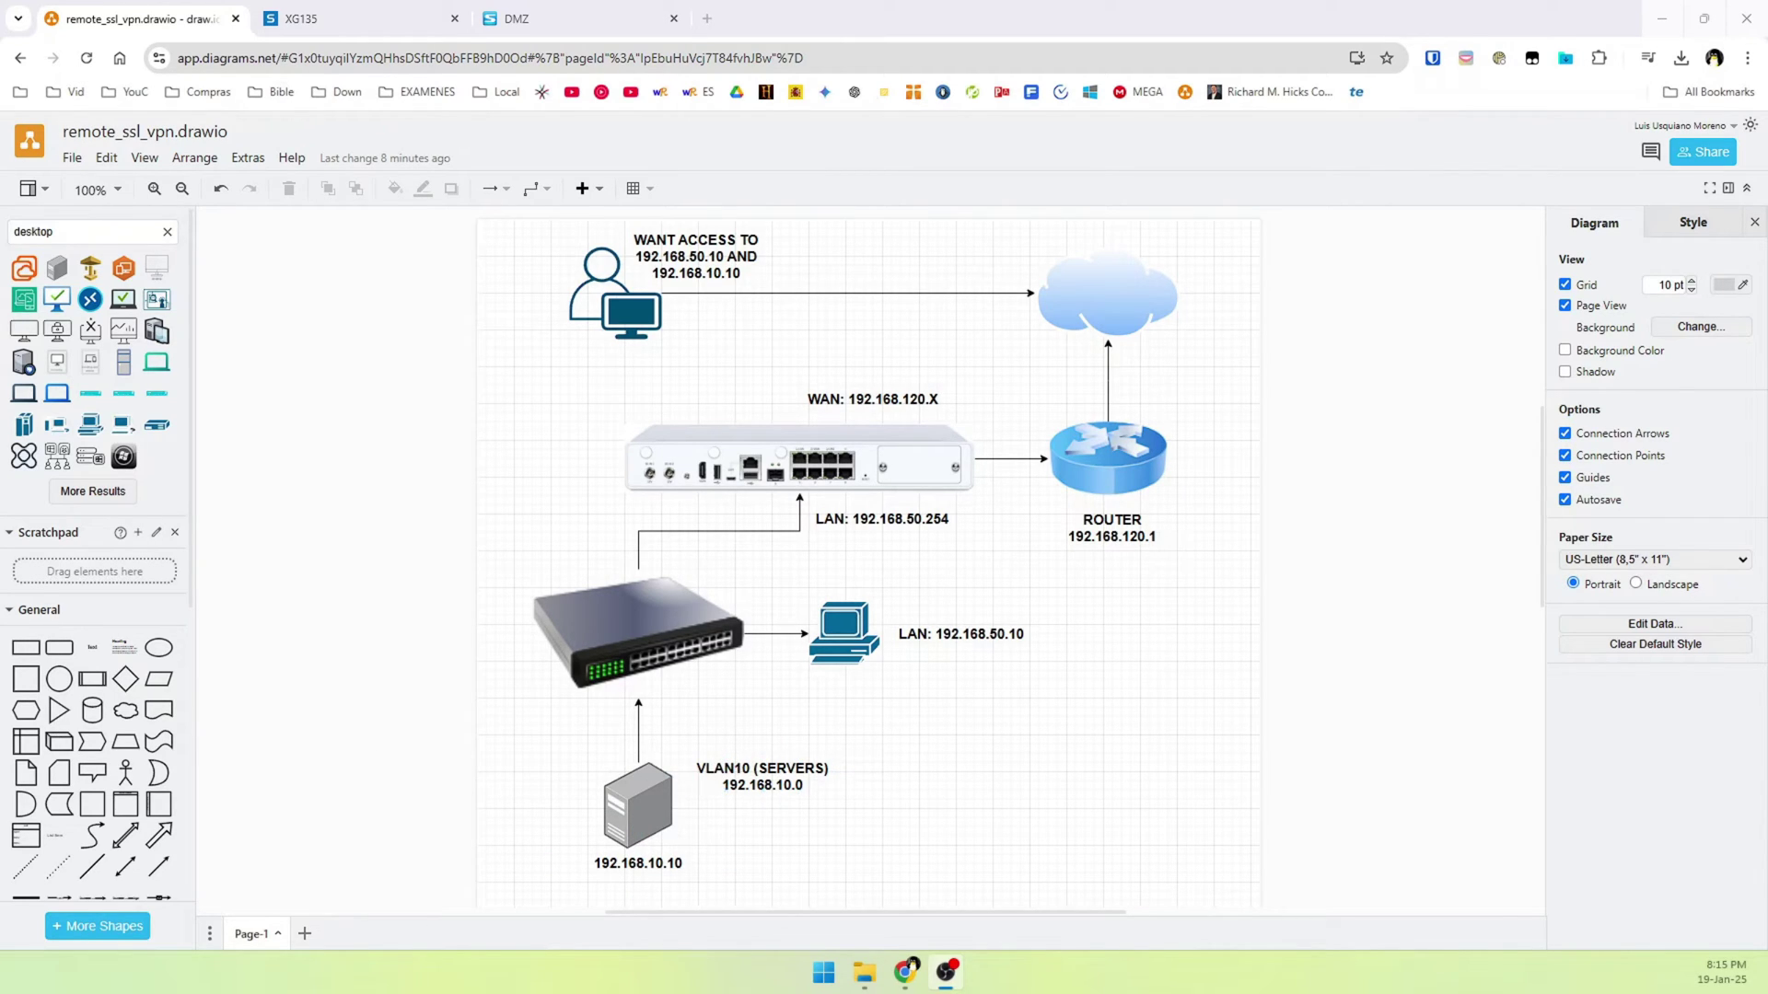
# Inspect the firewall appliance in the remote SSL VPN diagram, then switch to the XG135 console
pyautogui.click(800, 449)
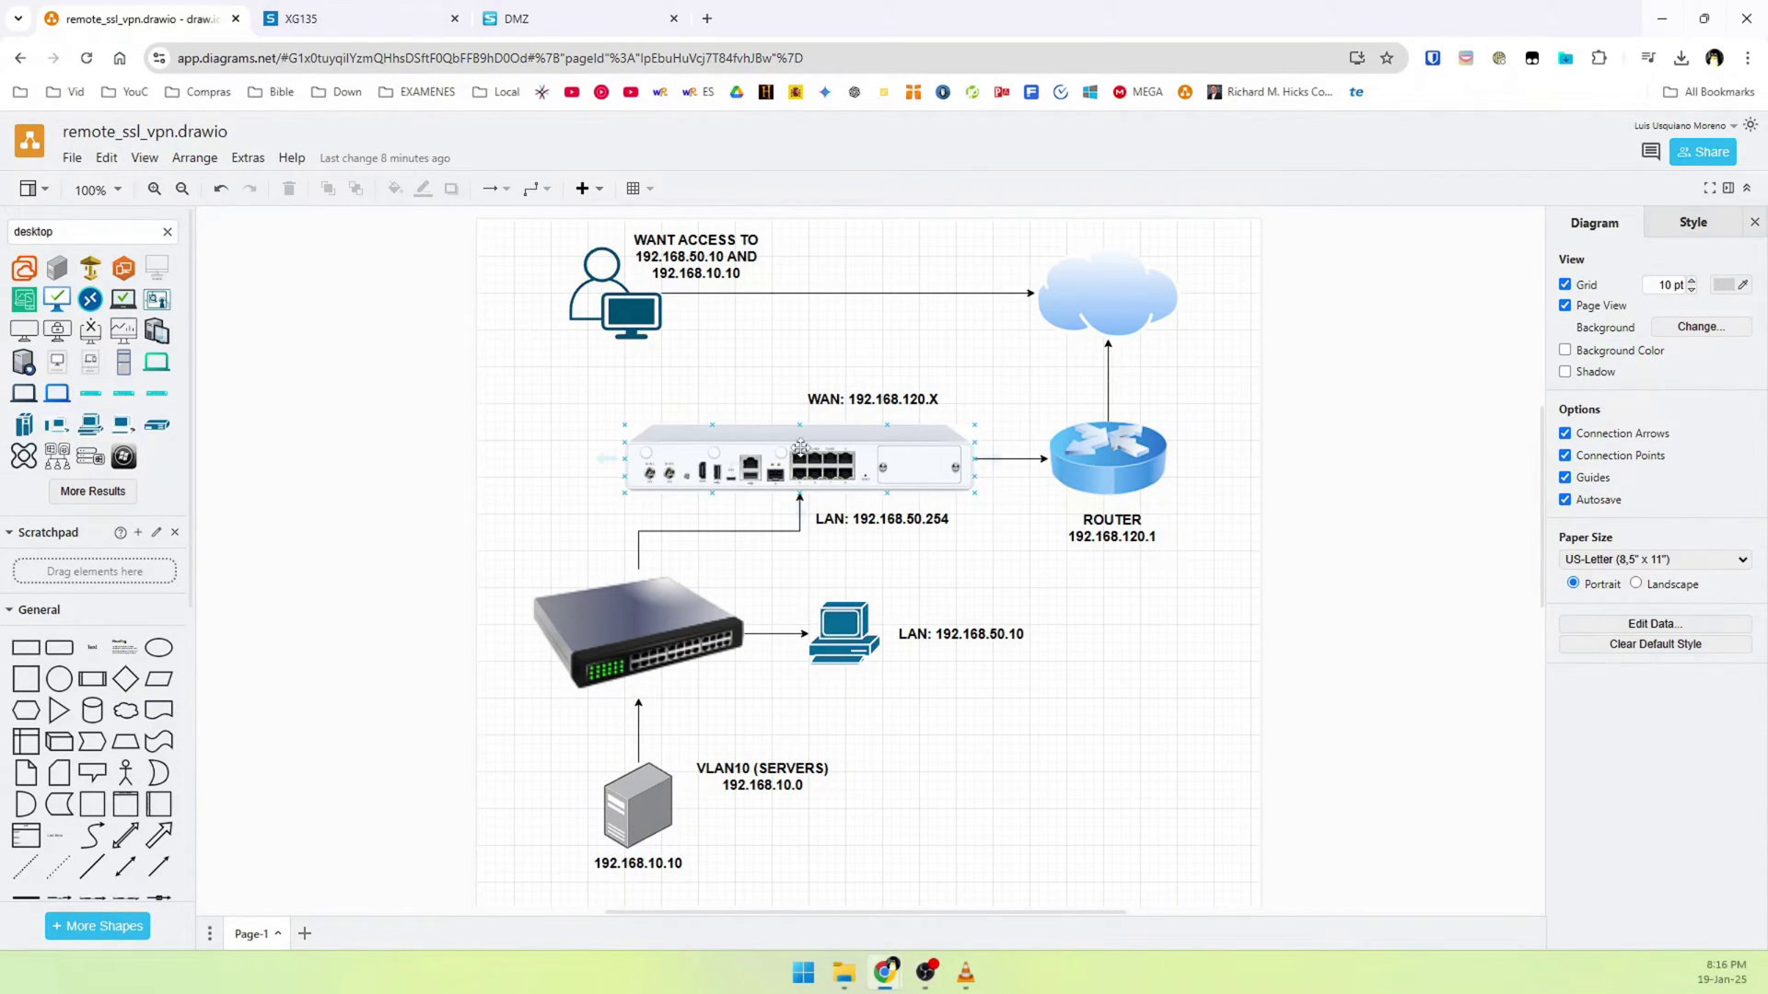
pyautogui.press('Escape')
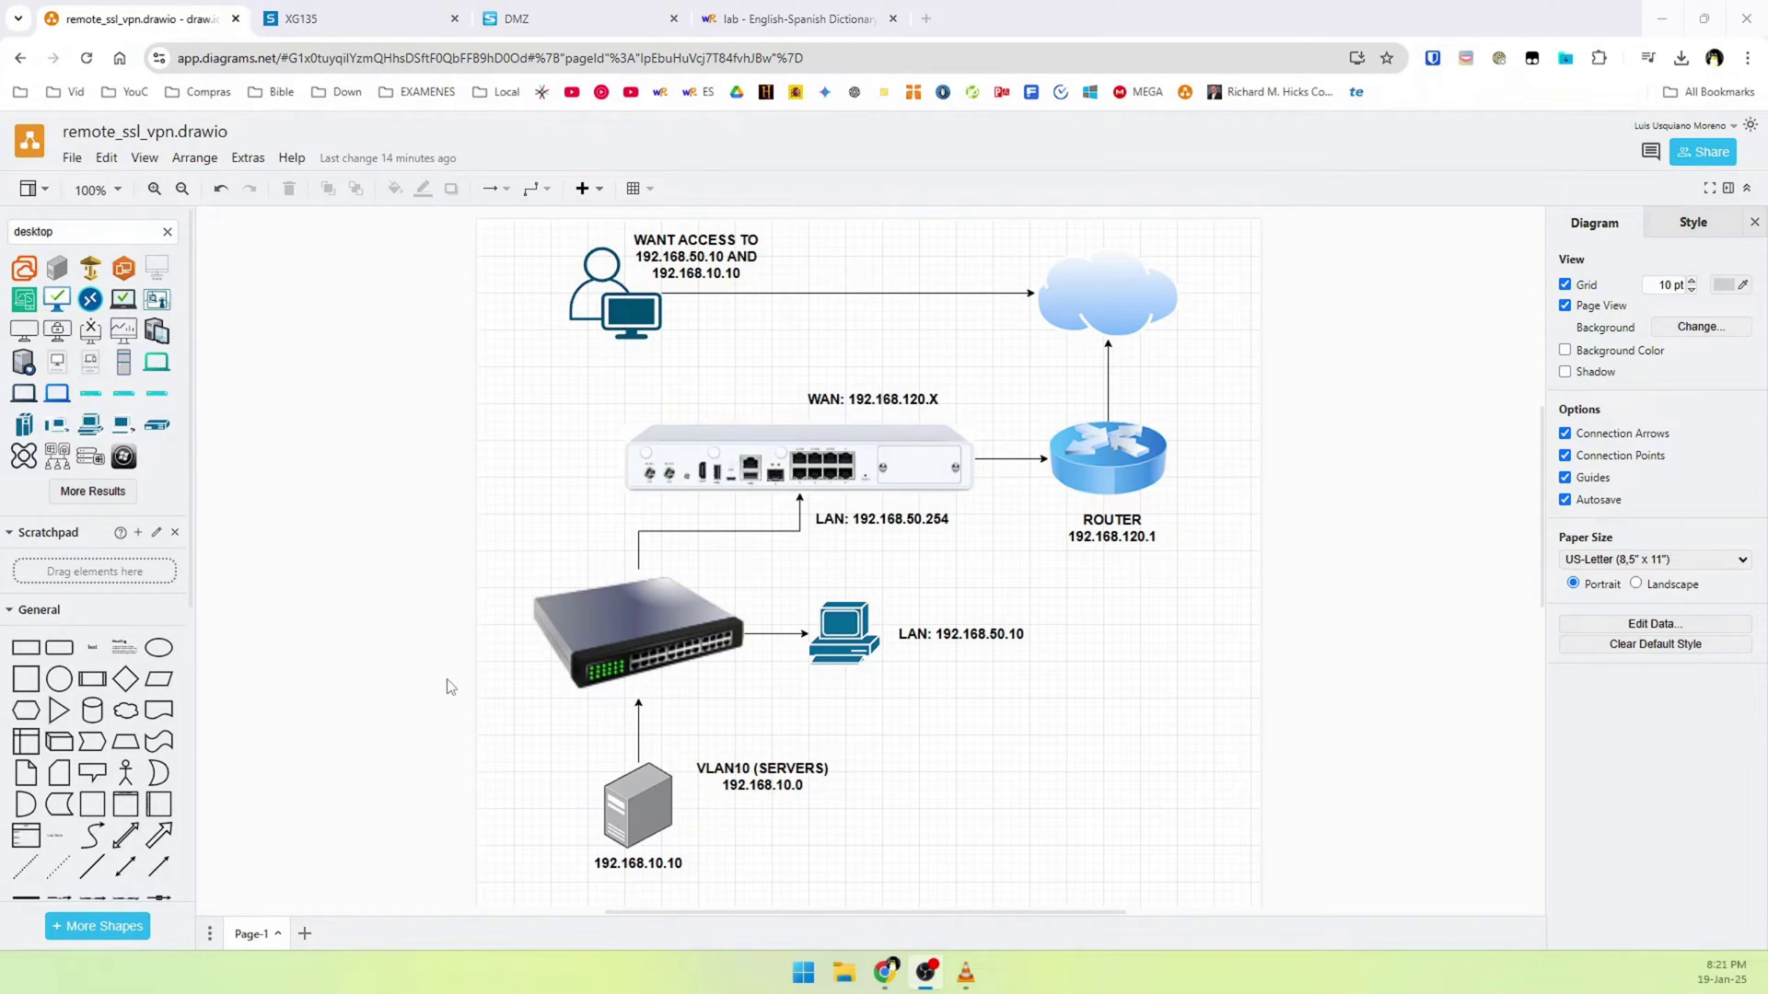
pyautogui.hotkey('ctrl', 'Tab')
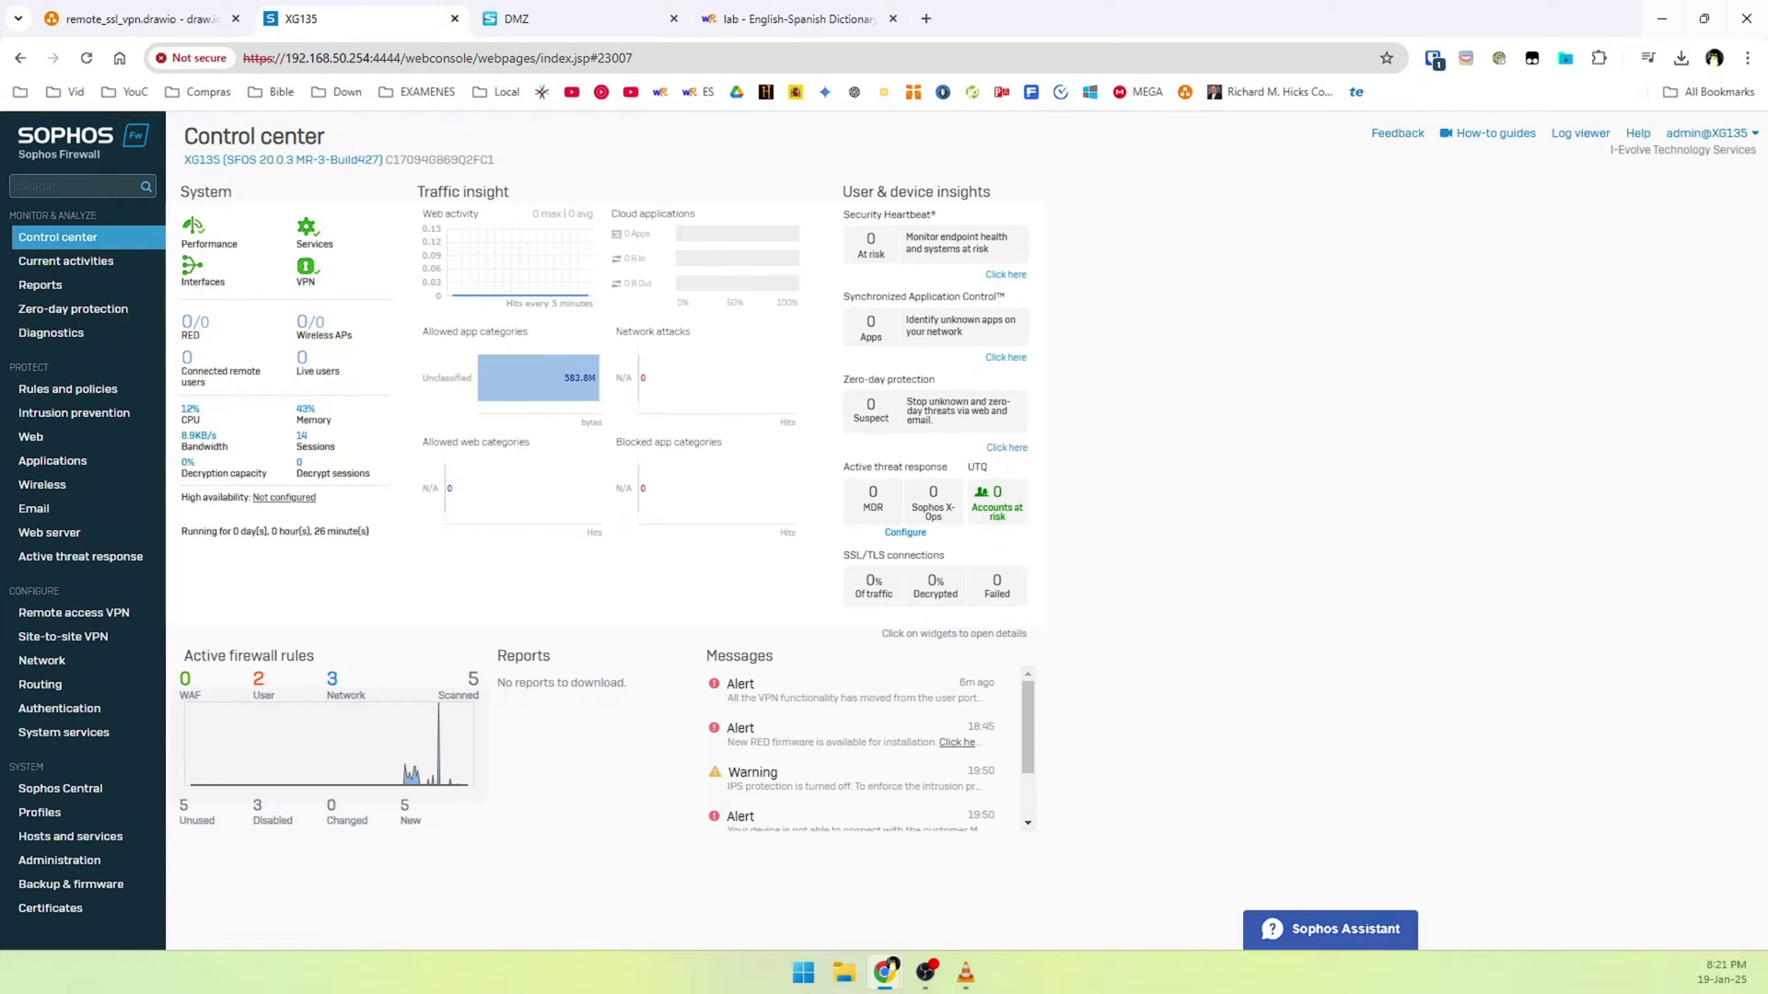
# Show the Administration Device access page with the per-zone local service ACL
pyautogui.hotkey('alt', 'Tab')
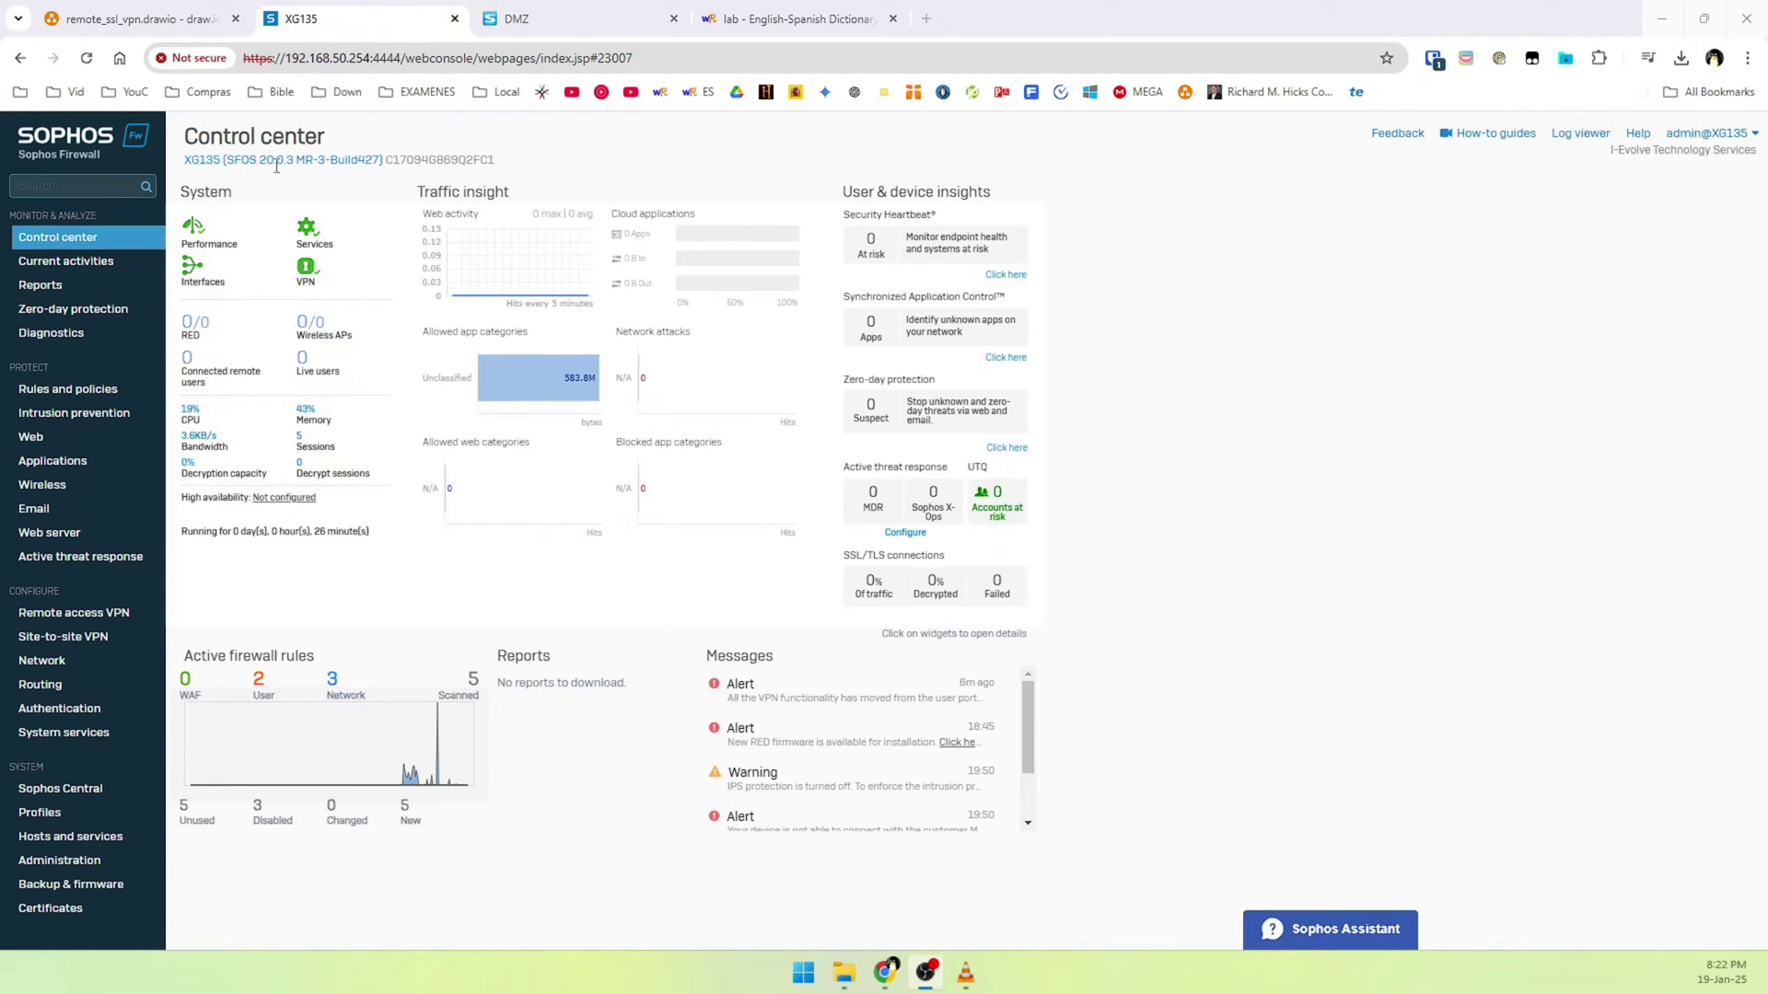
pyautogui.click(1337, 690)
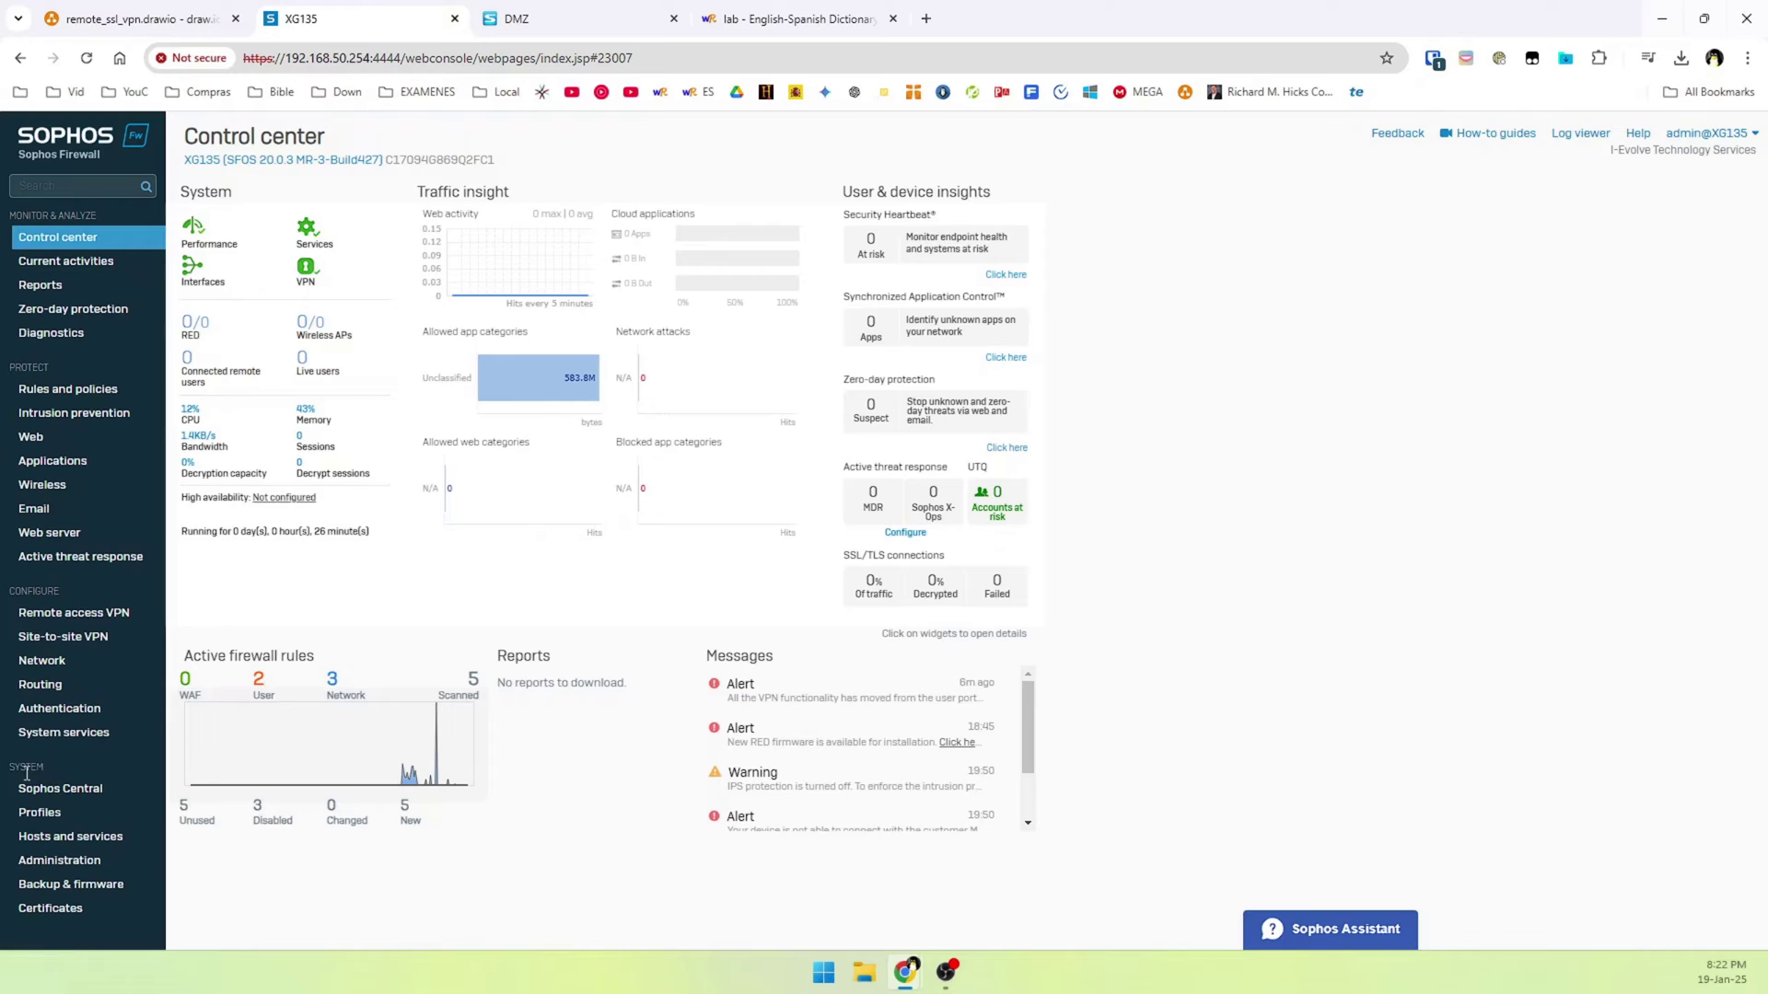
pyautogui.click(77, 865)
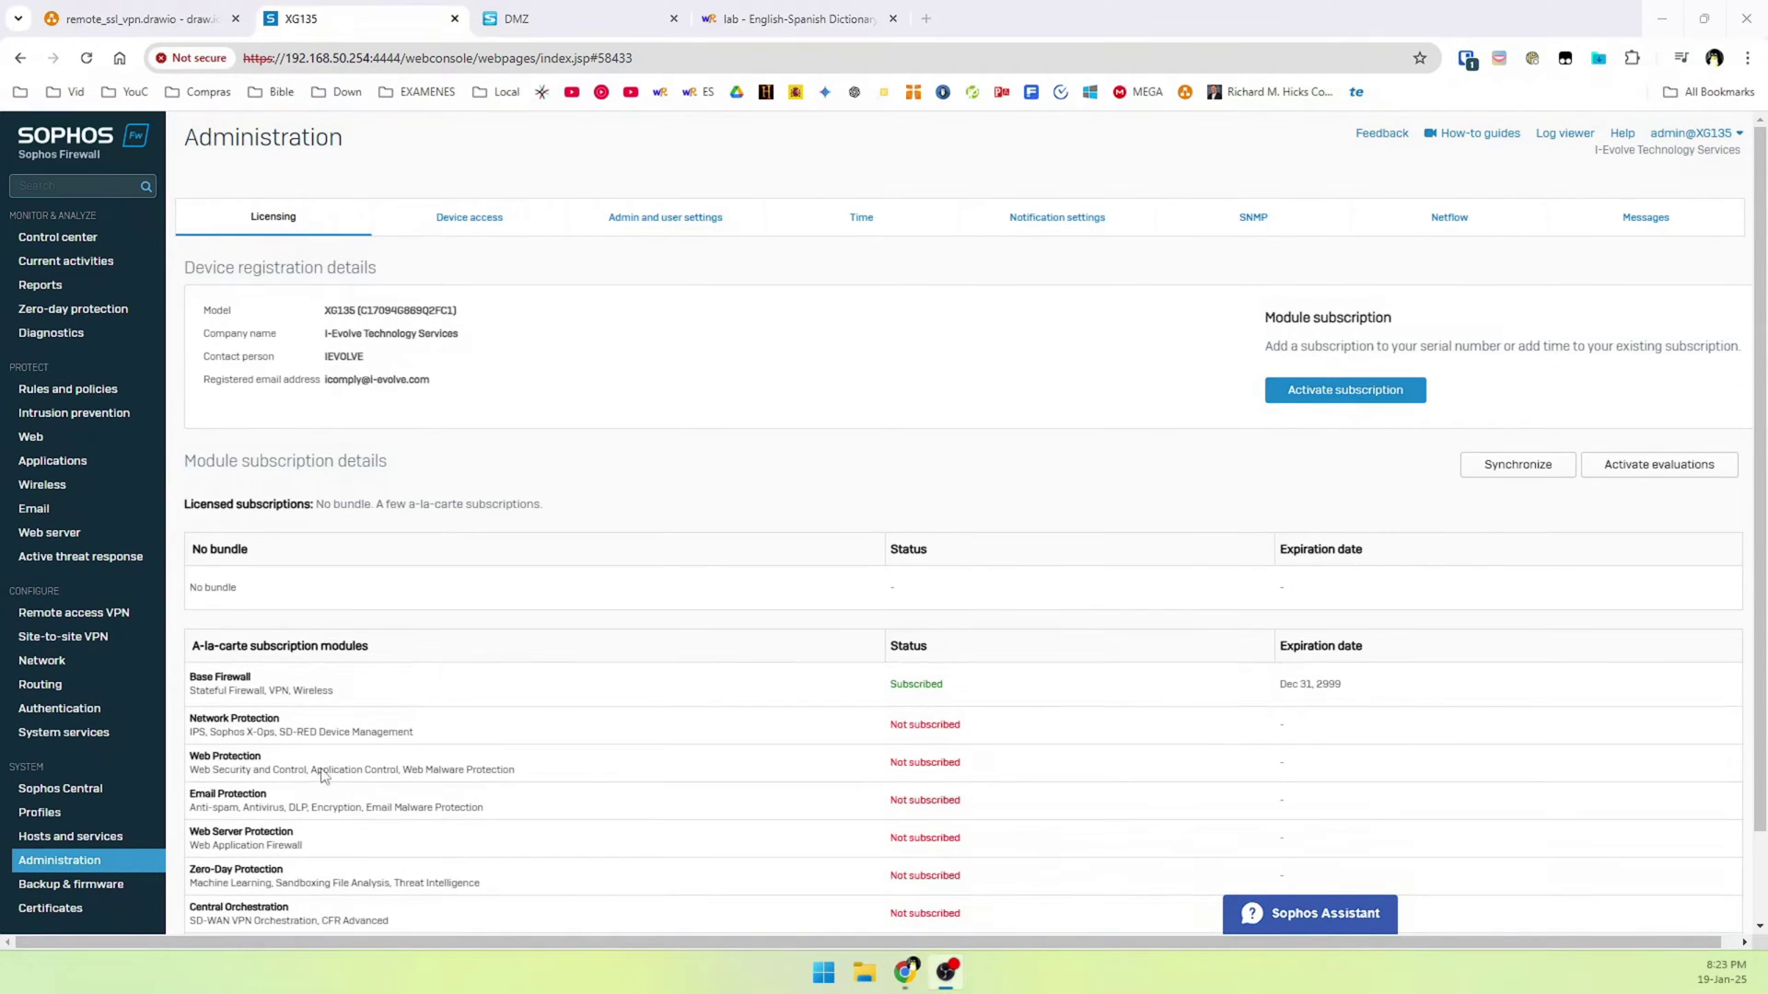
pyautogui.click(488, 229)
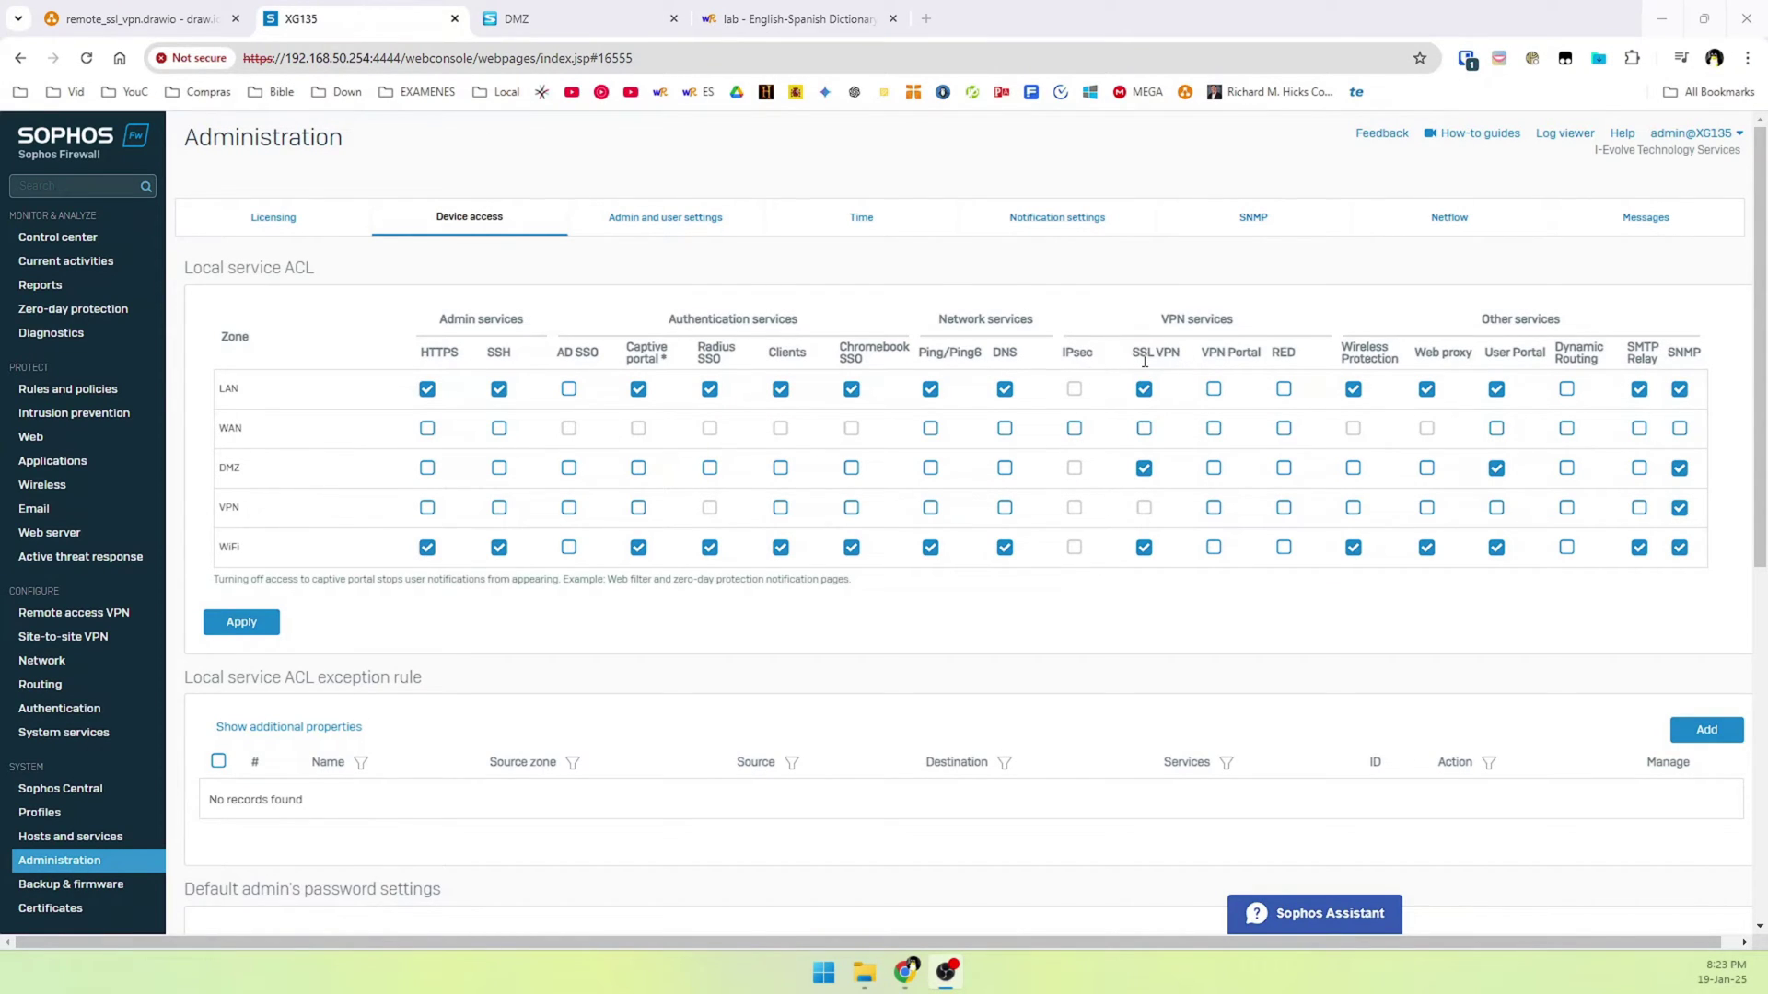
# Enable SSL VPN, VPN Portal and User Portal for the WAN zone and apply the change
pyautogui.click(1143, 428)
pyautogui.click(1213, 429)
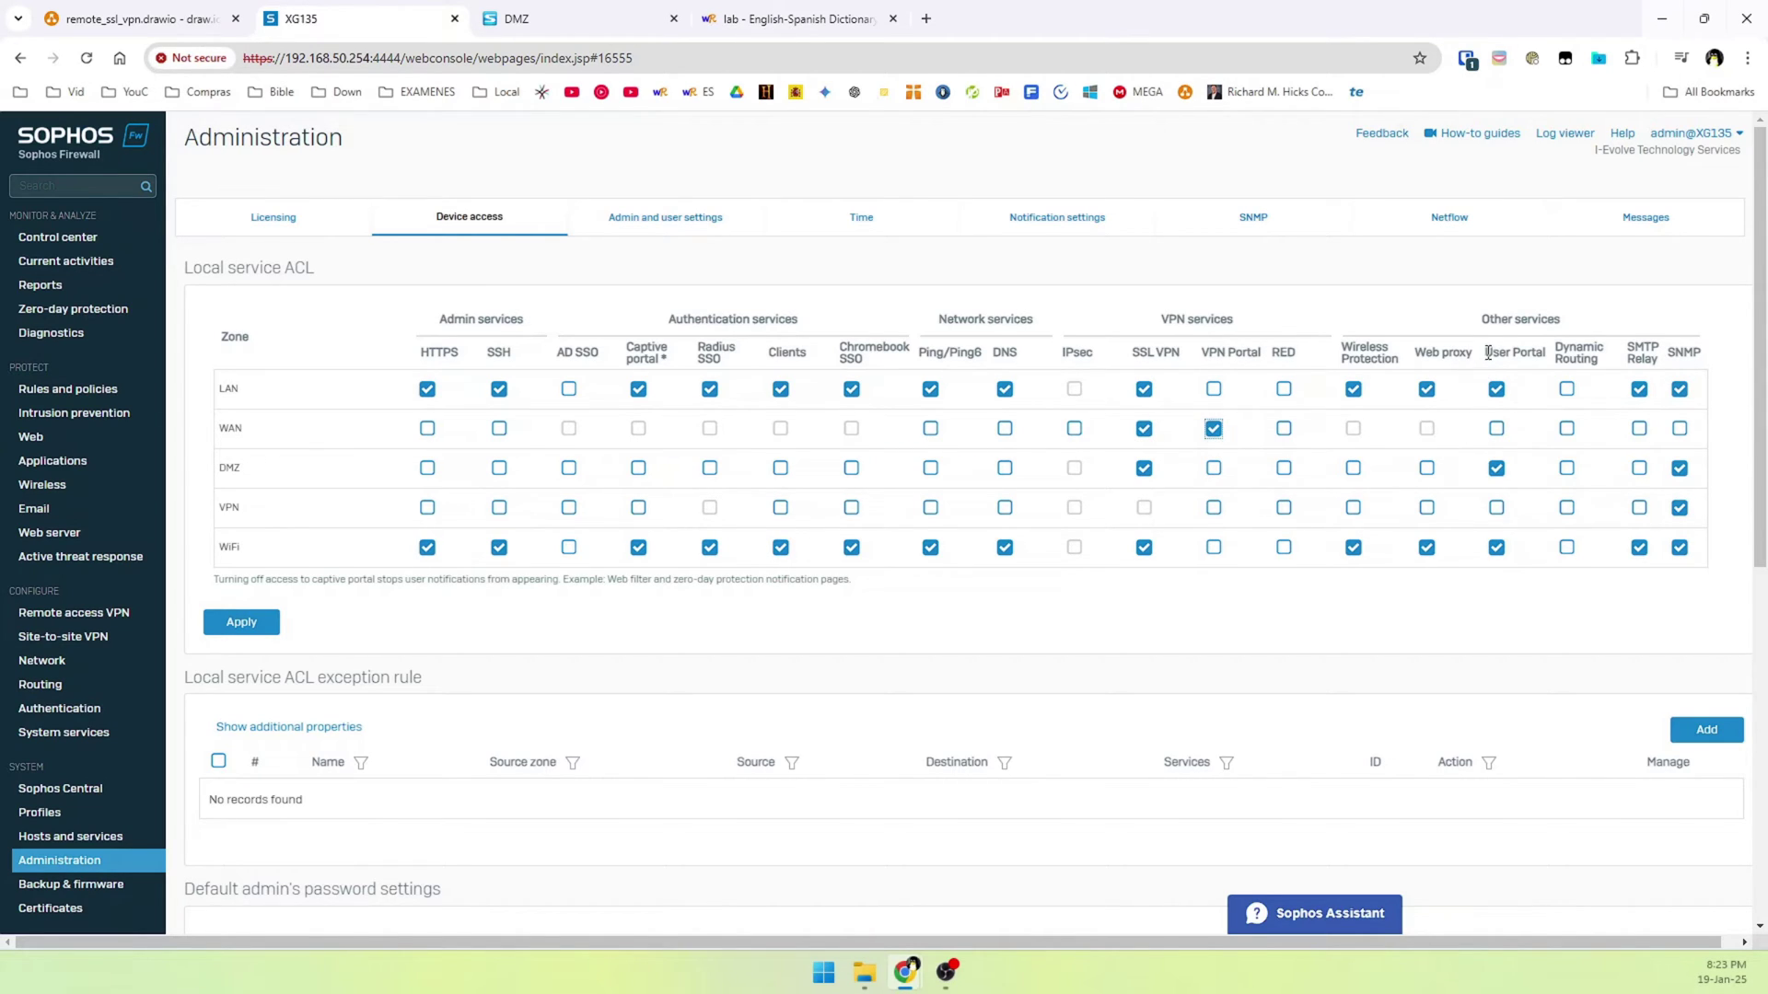
pyautogui.click(1496, 428)
pyautogui.click(241, 622)
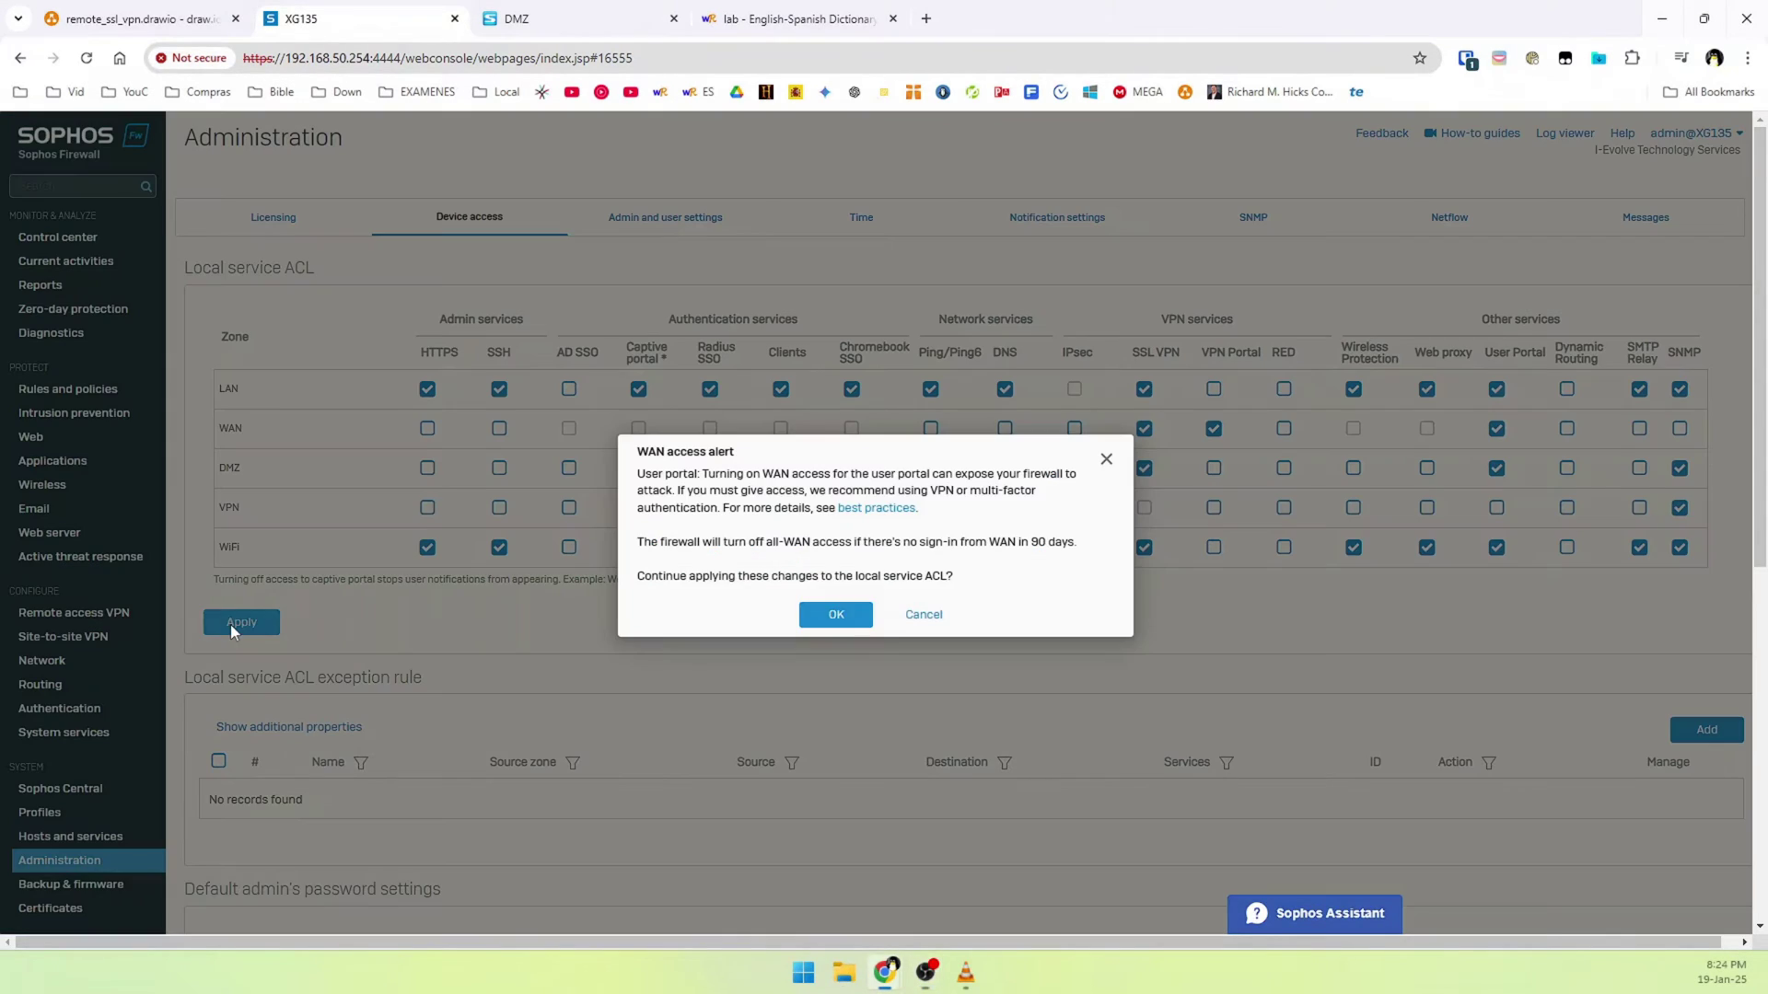
pyautogui.click(835, 615)
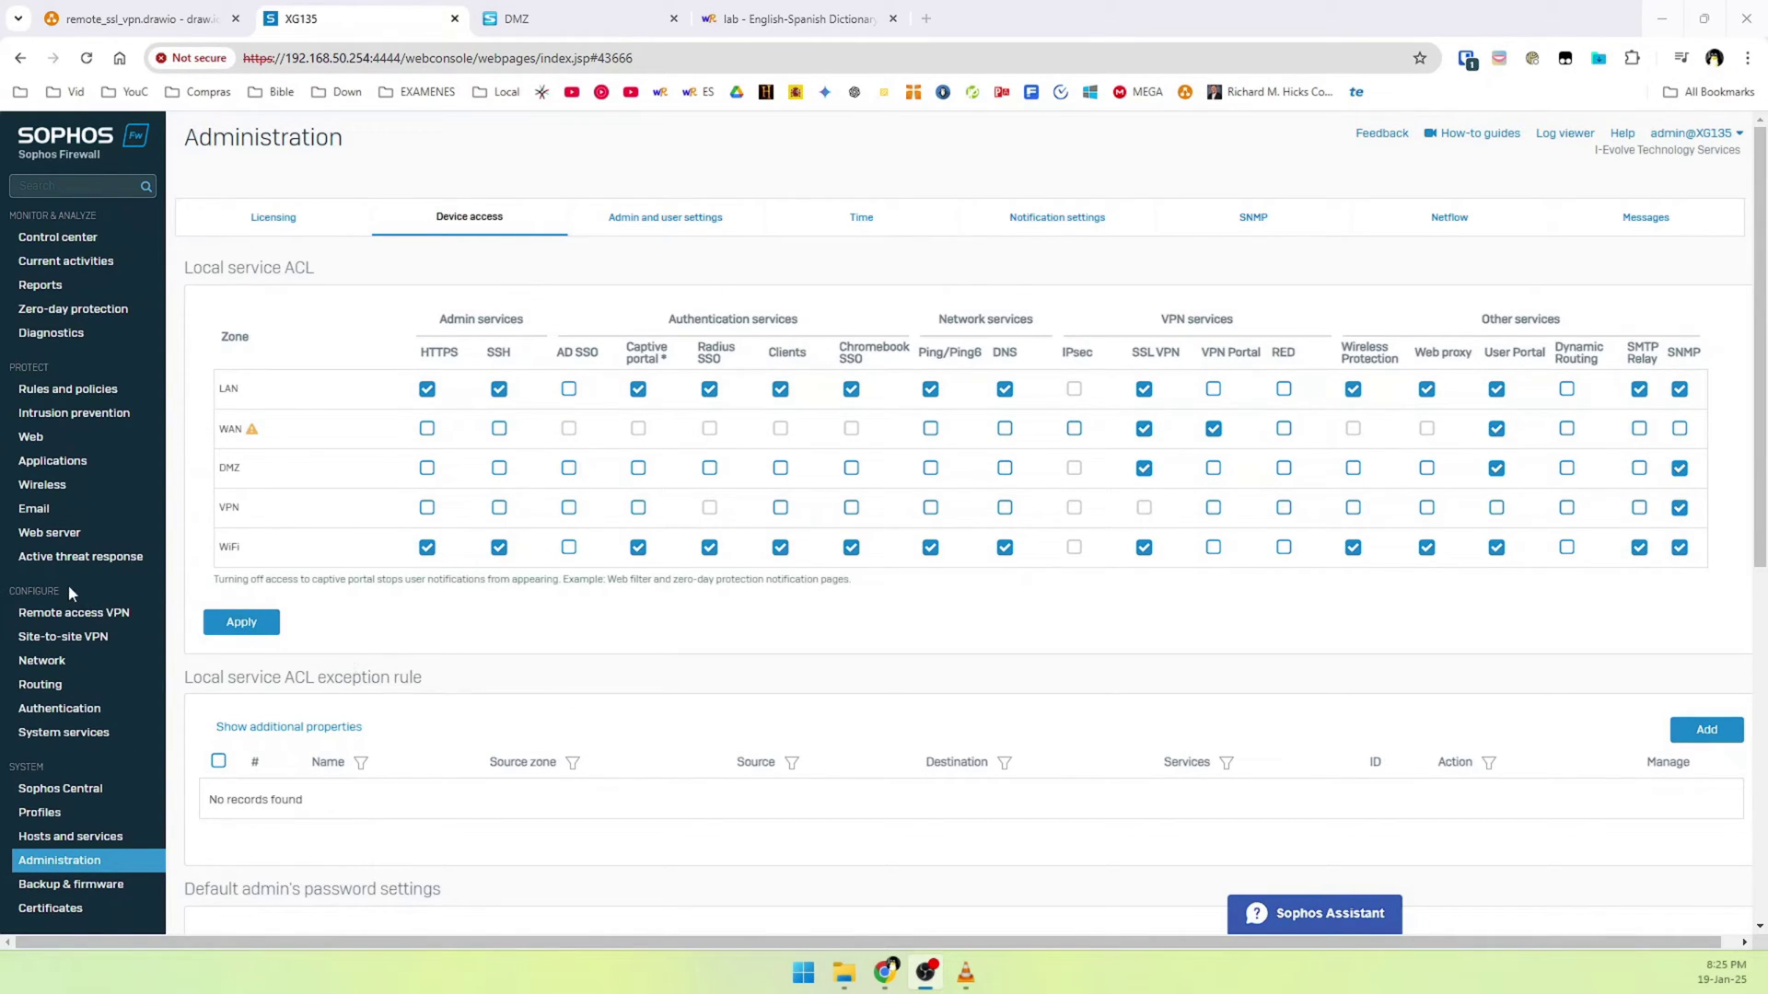
pyautogui.click(64, 716)
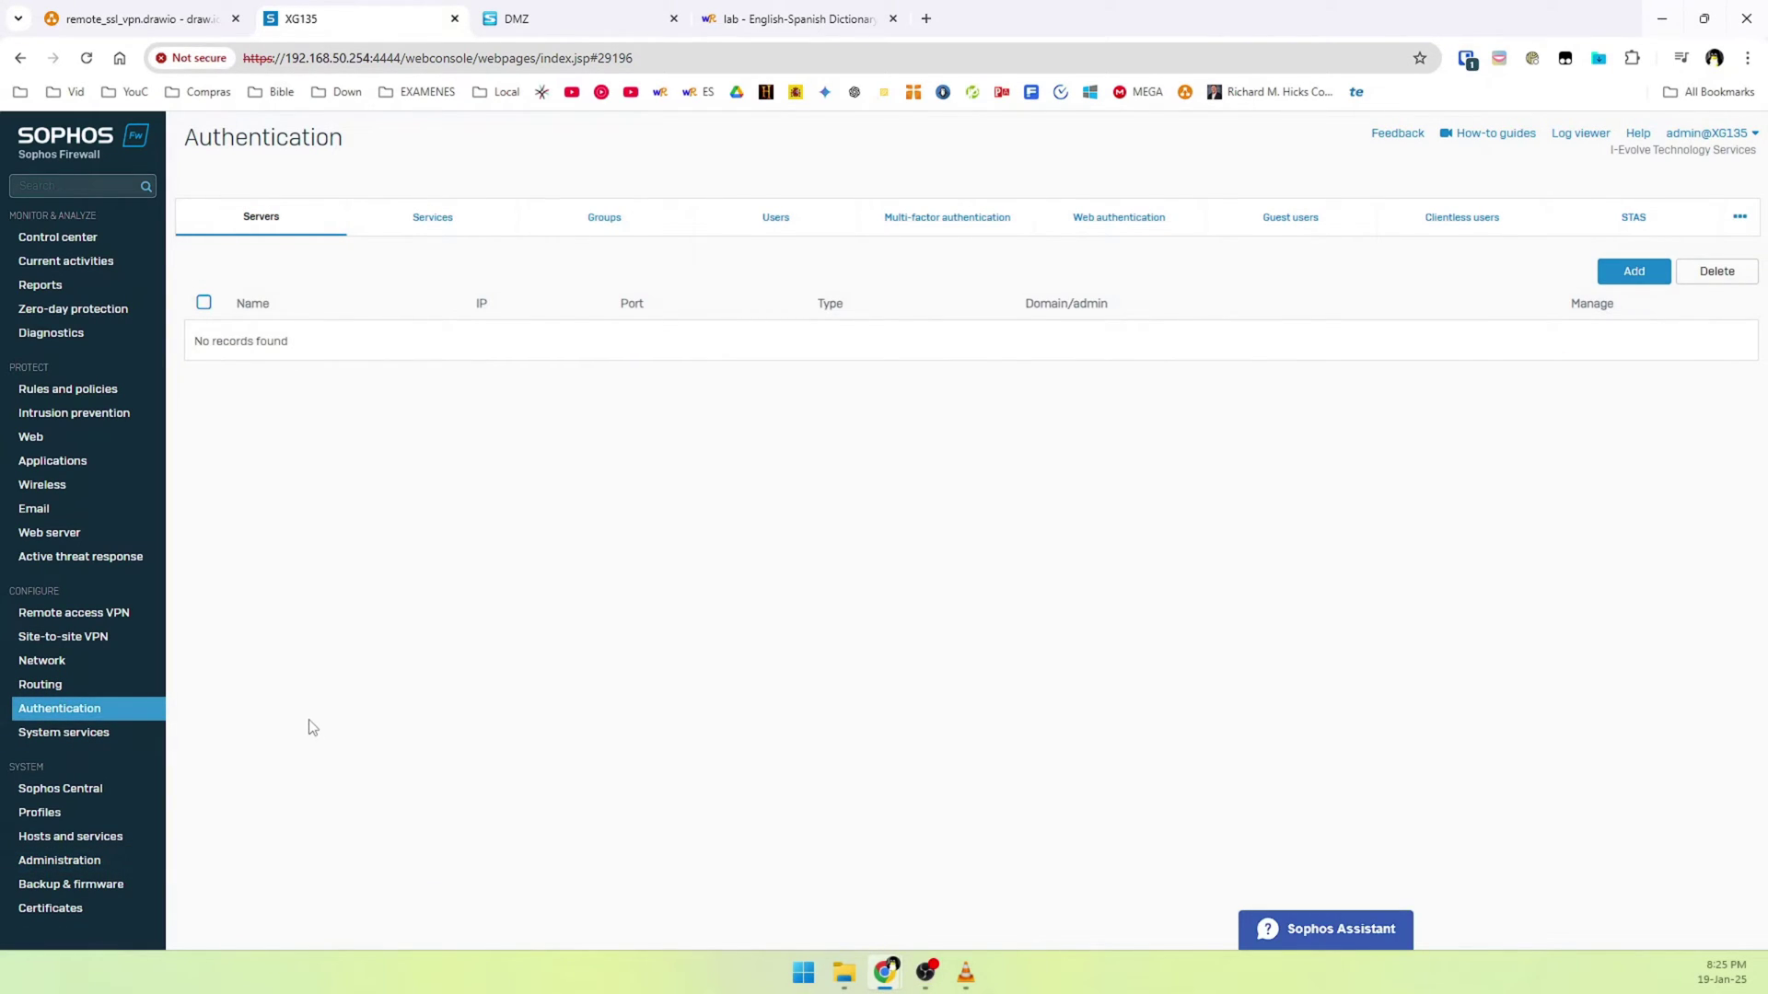
# Start a new user group named SSL_VPN_GROUP
pyautogui.click(597, 241)
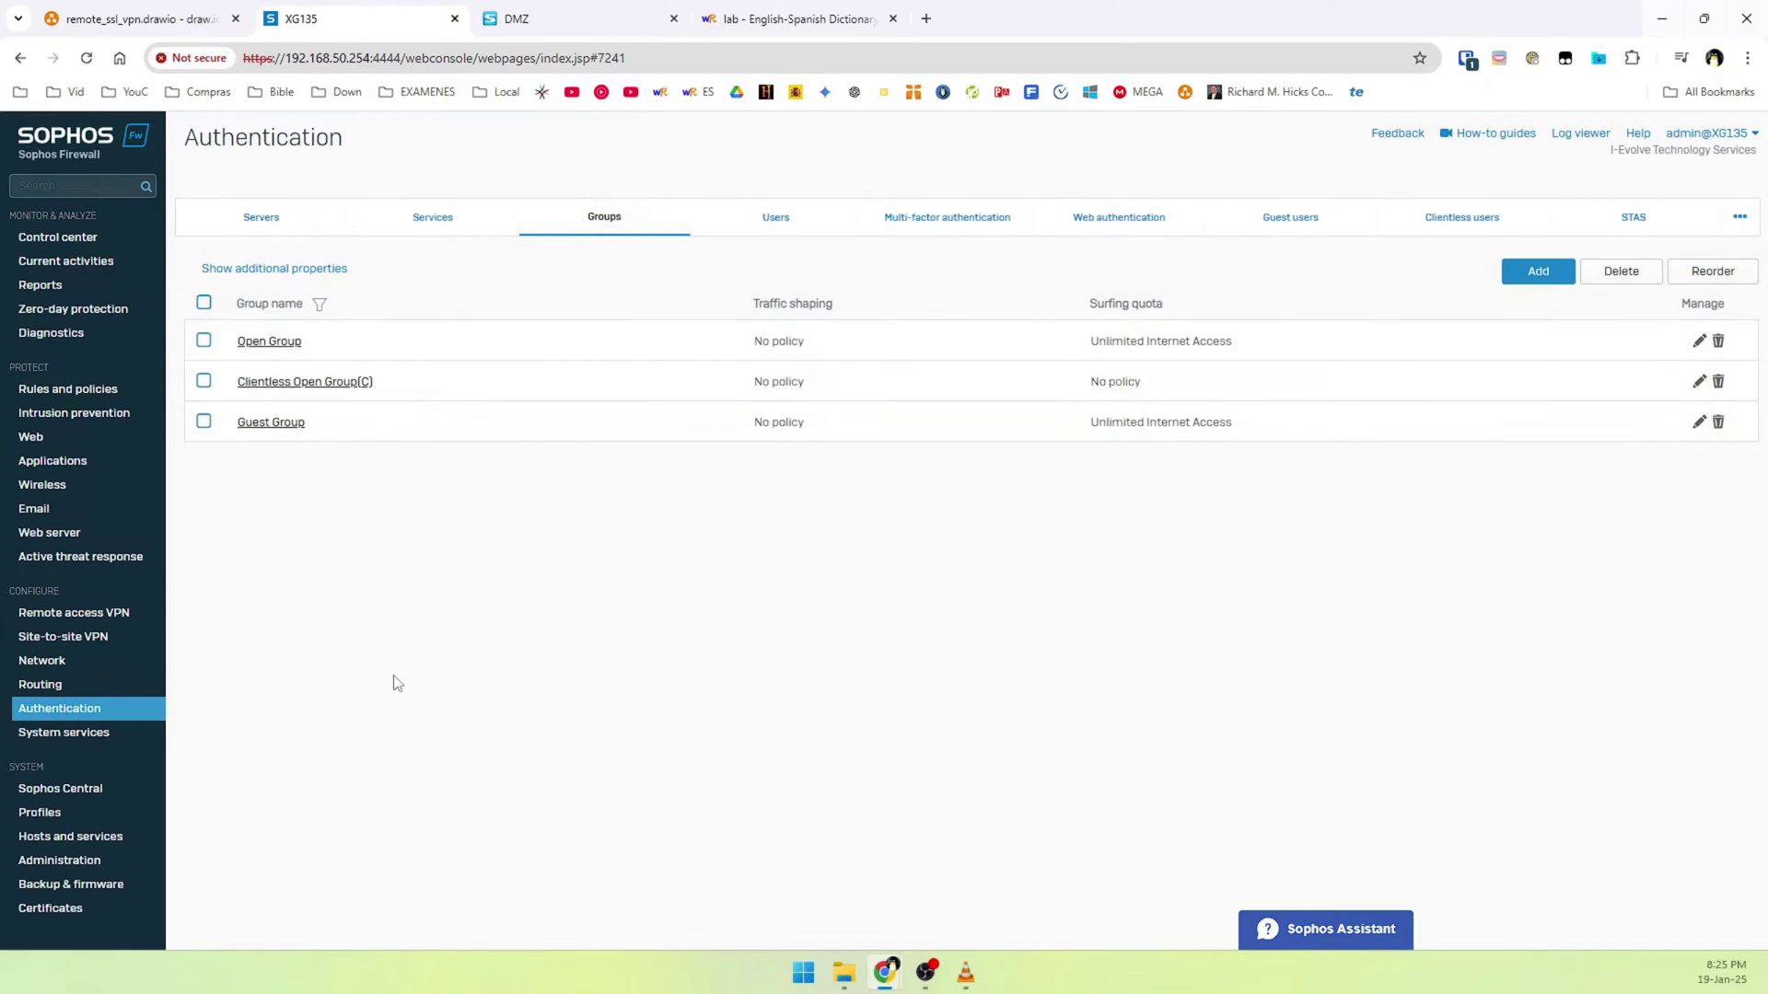
pyautogui.click(1536, 276)
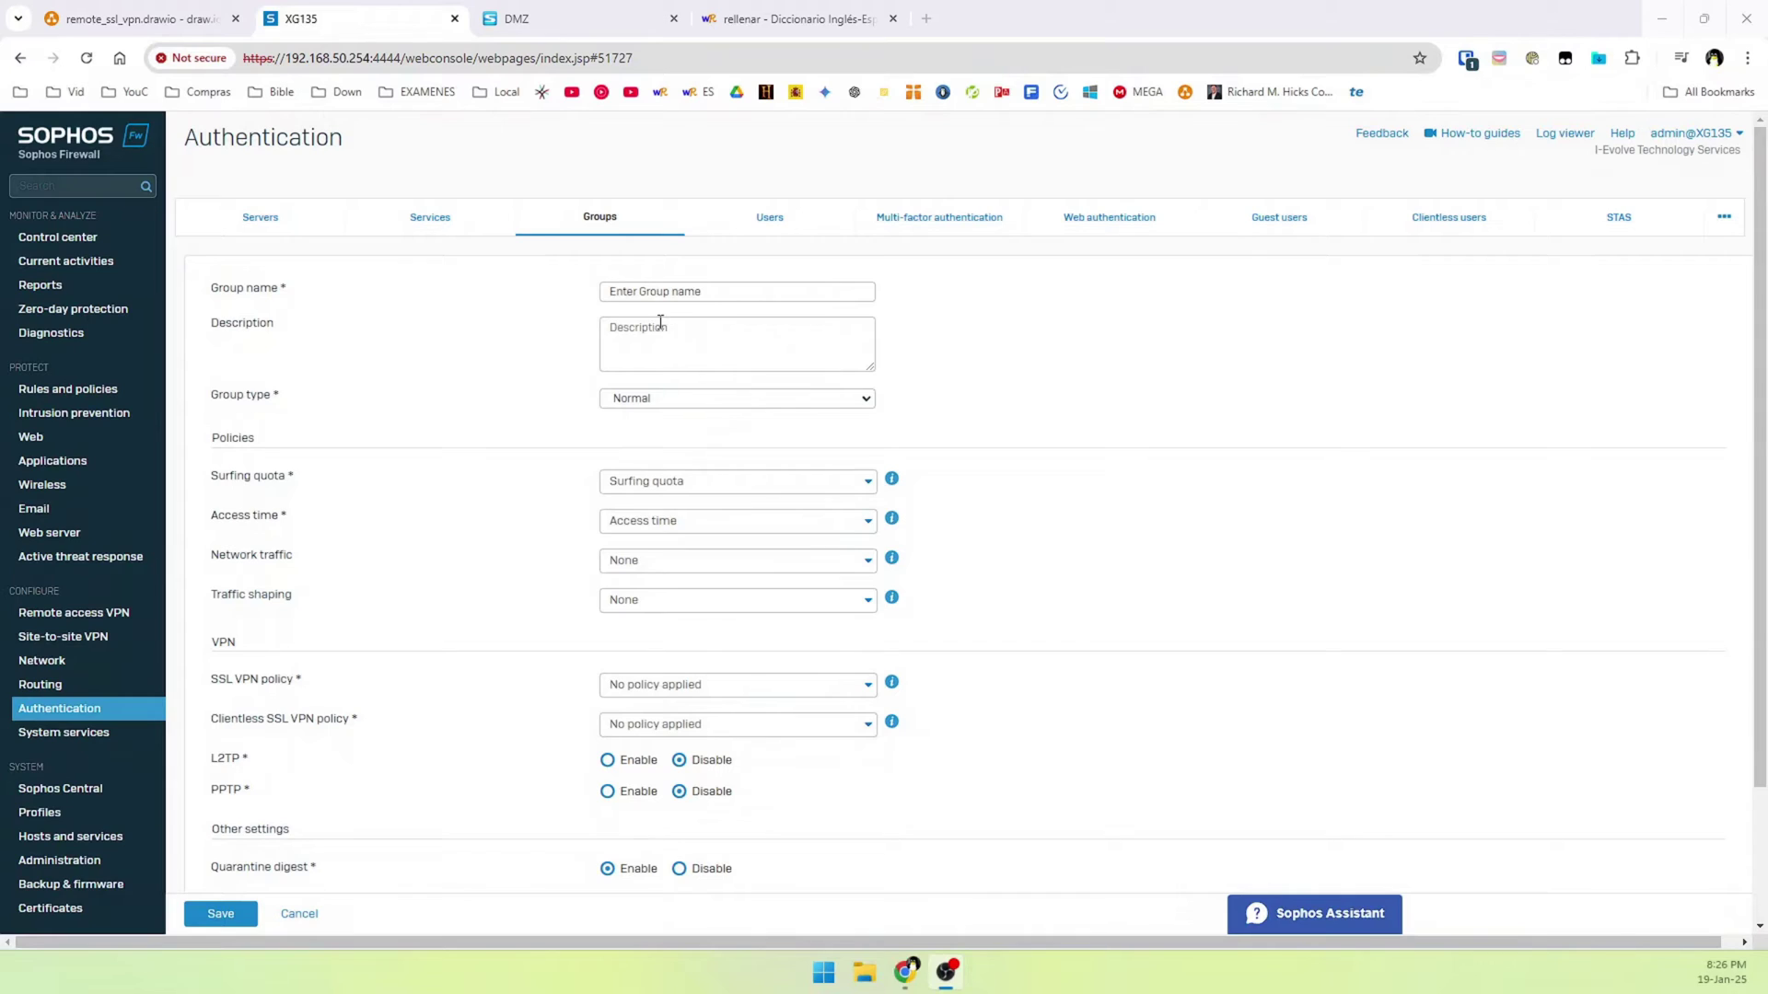
pyautogui.click(631, 297)
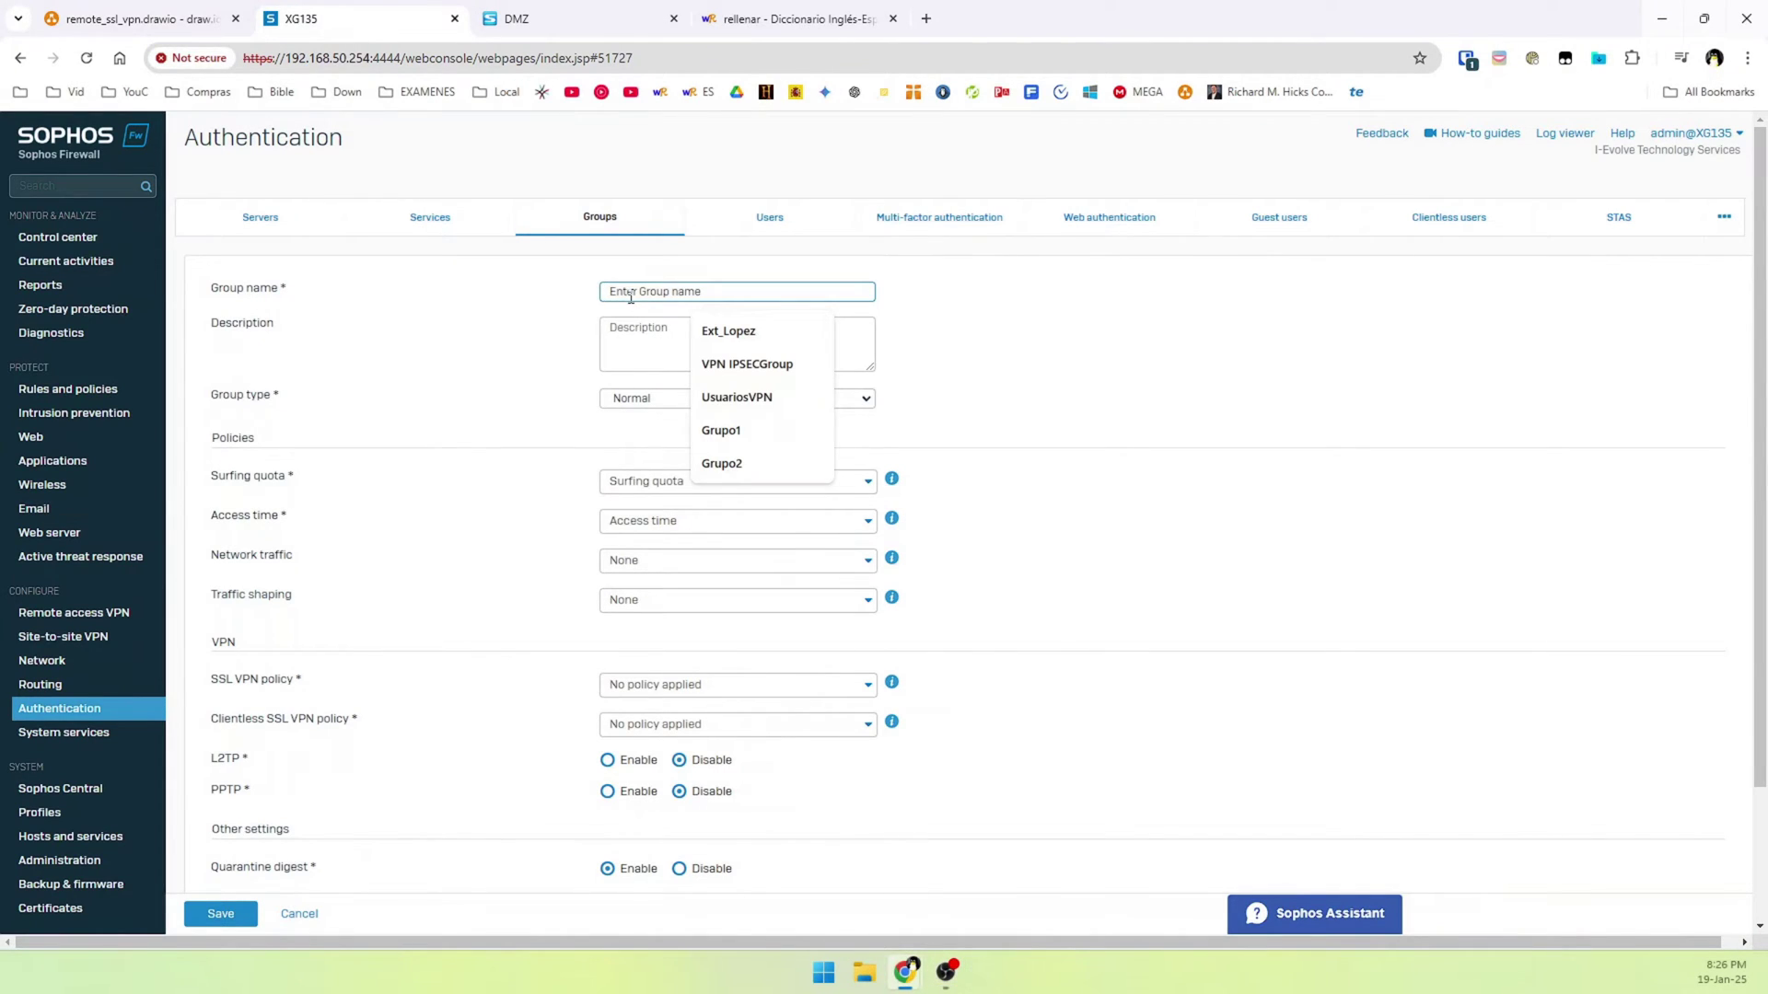
pyautogui.write('SSL_VPN_GROUP')
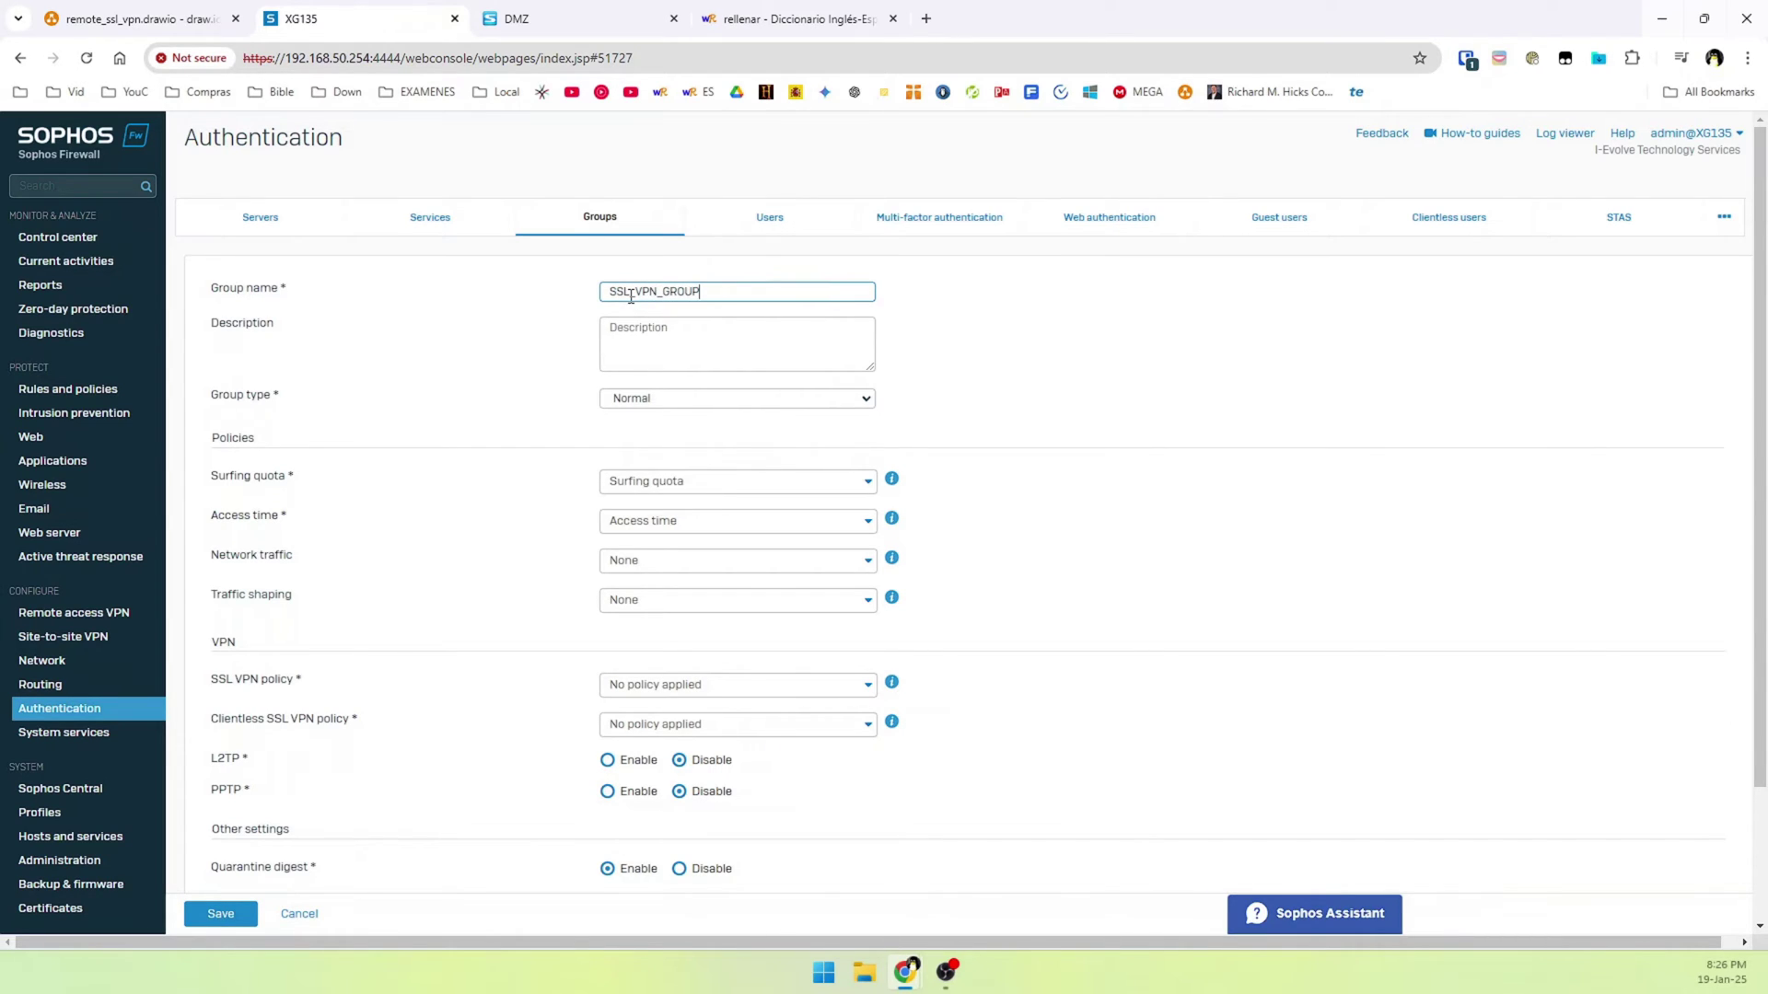
# Give the group Normal type, Unlimited Internet Access and all-time access, then save it
pyautogui.click(637, 403)
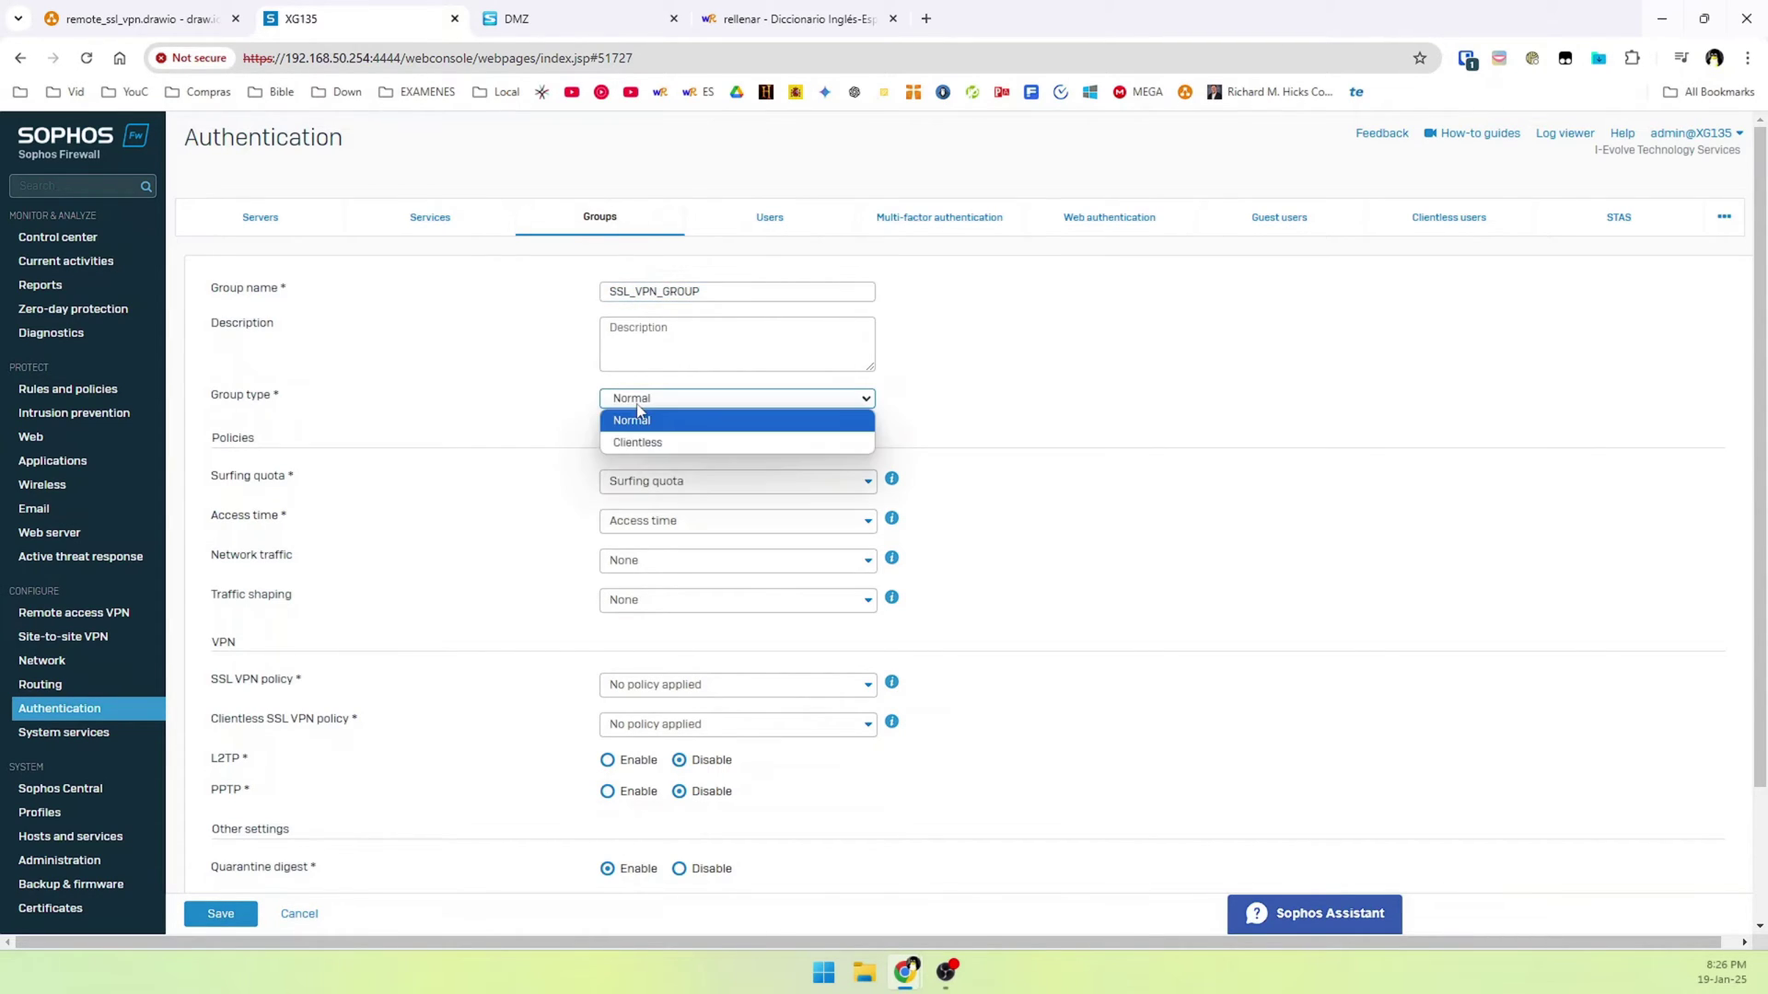
pyautogui.click(637, 419)
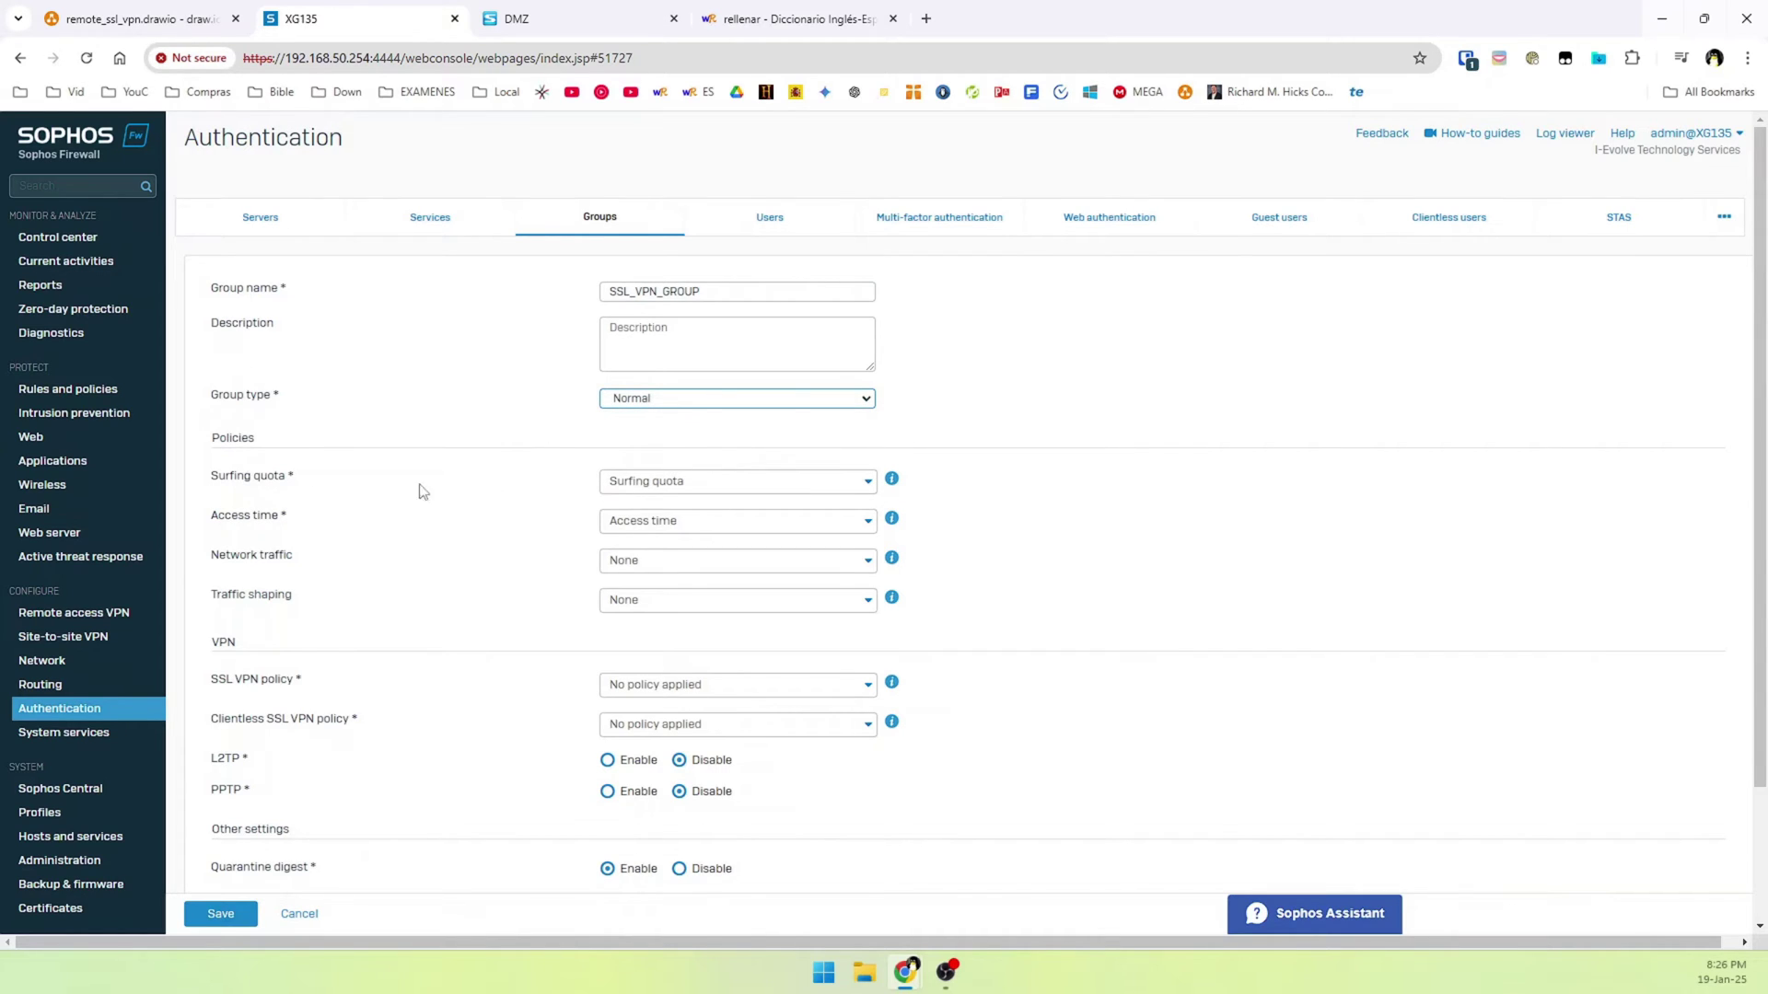
pyautogui.click(656, 482)
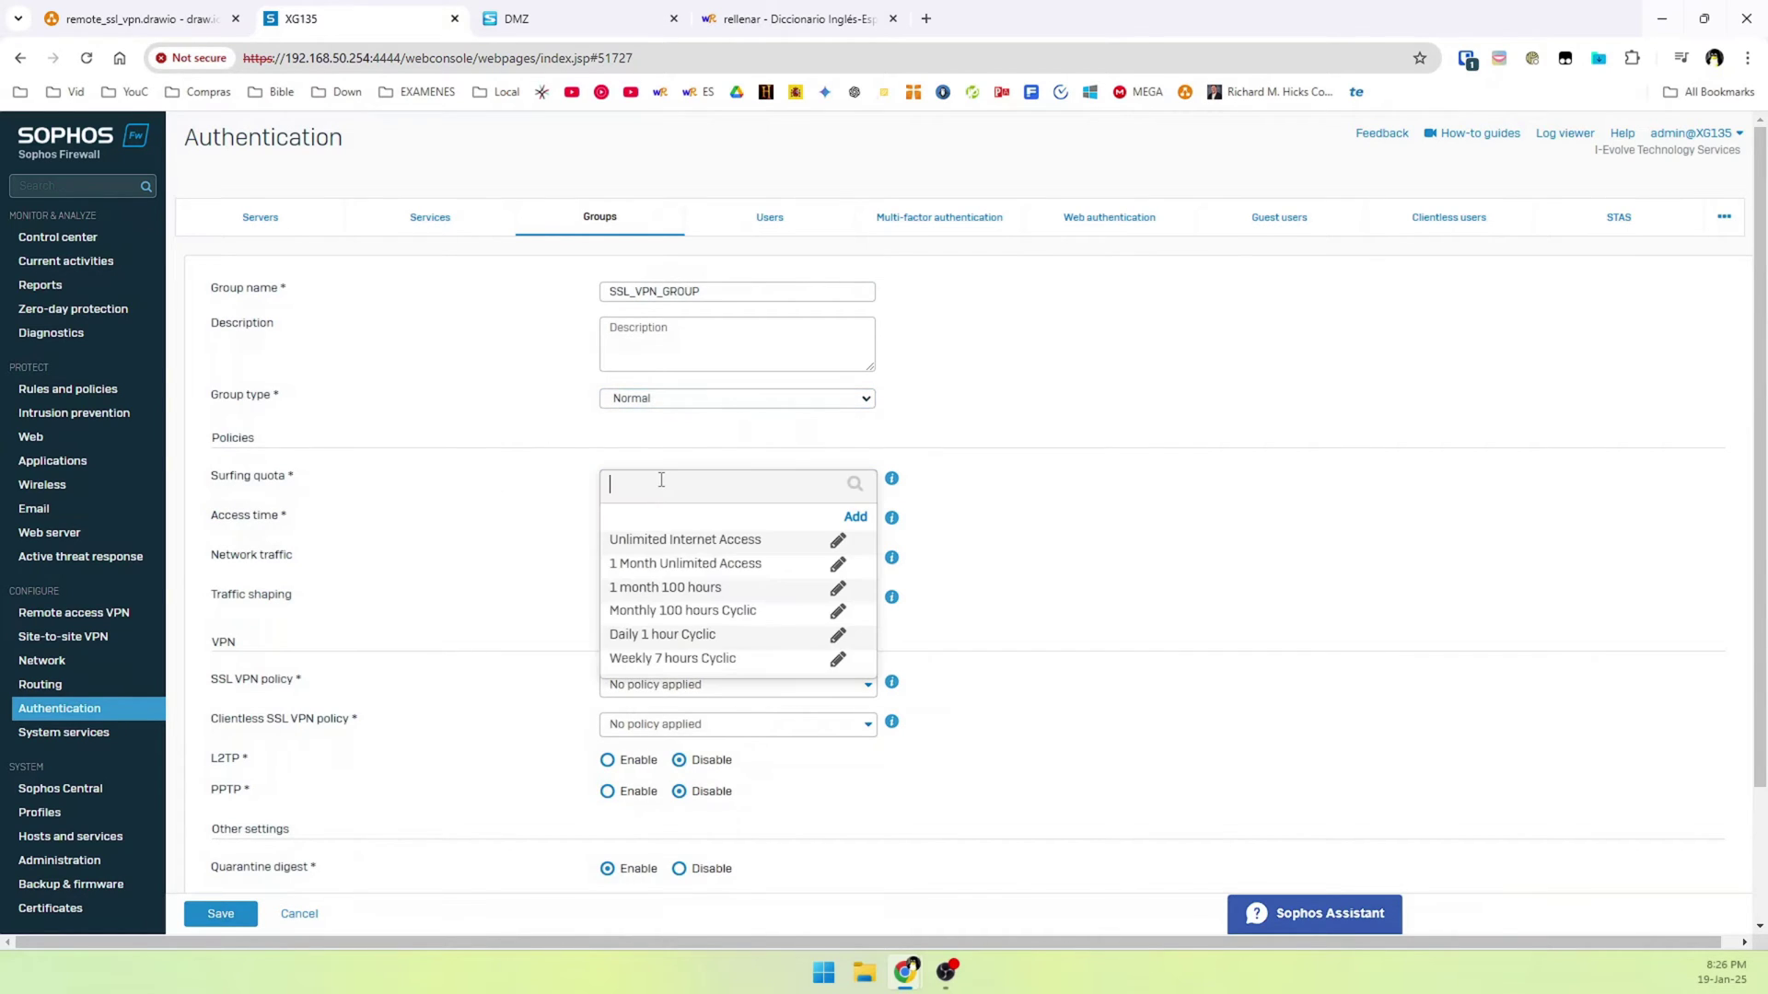
pyautogui.click(653, 541)
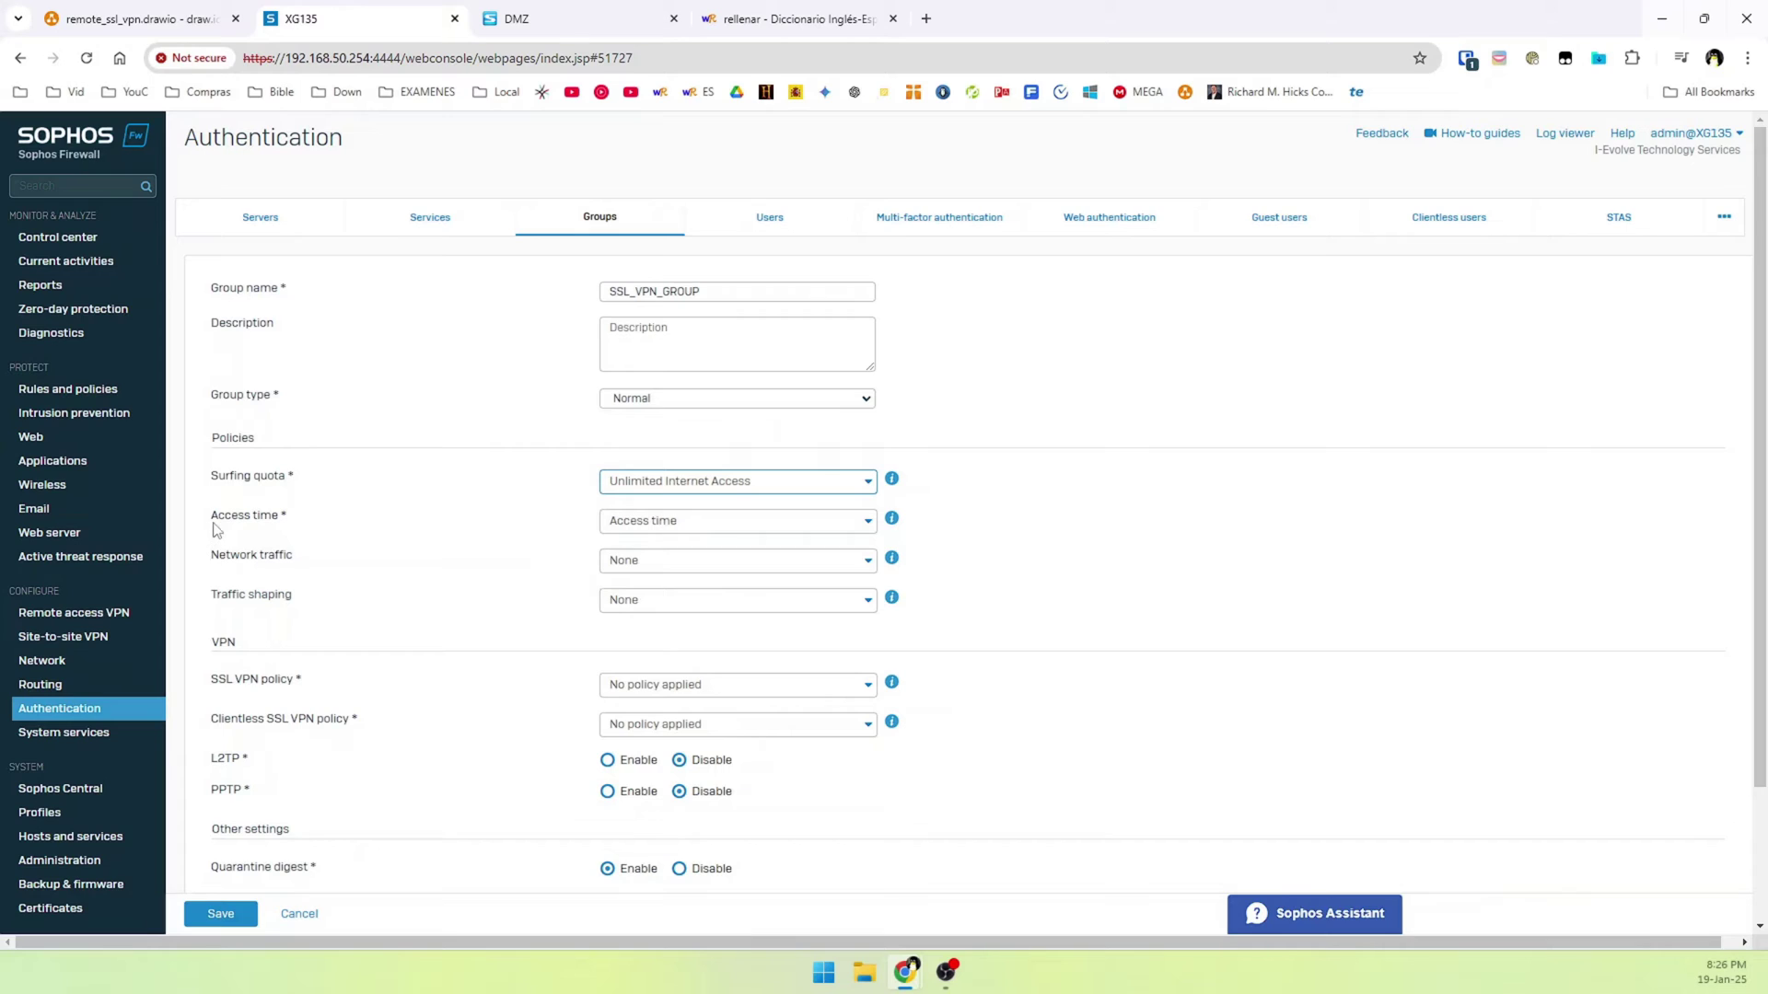
pyautogui.click(658, 526)
pyautogui.click(658, 527)
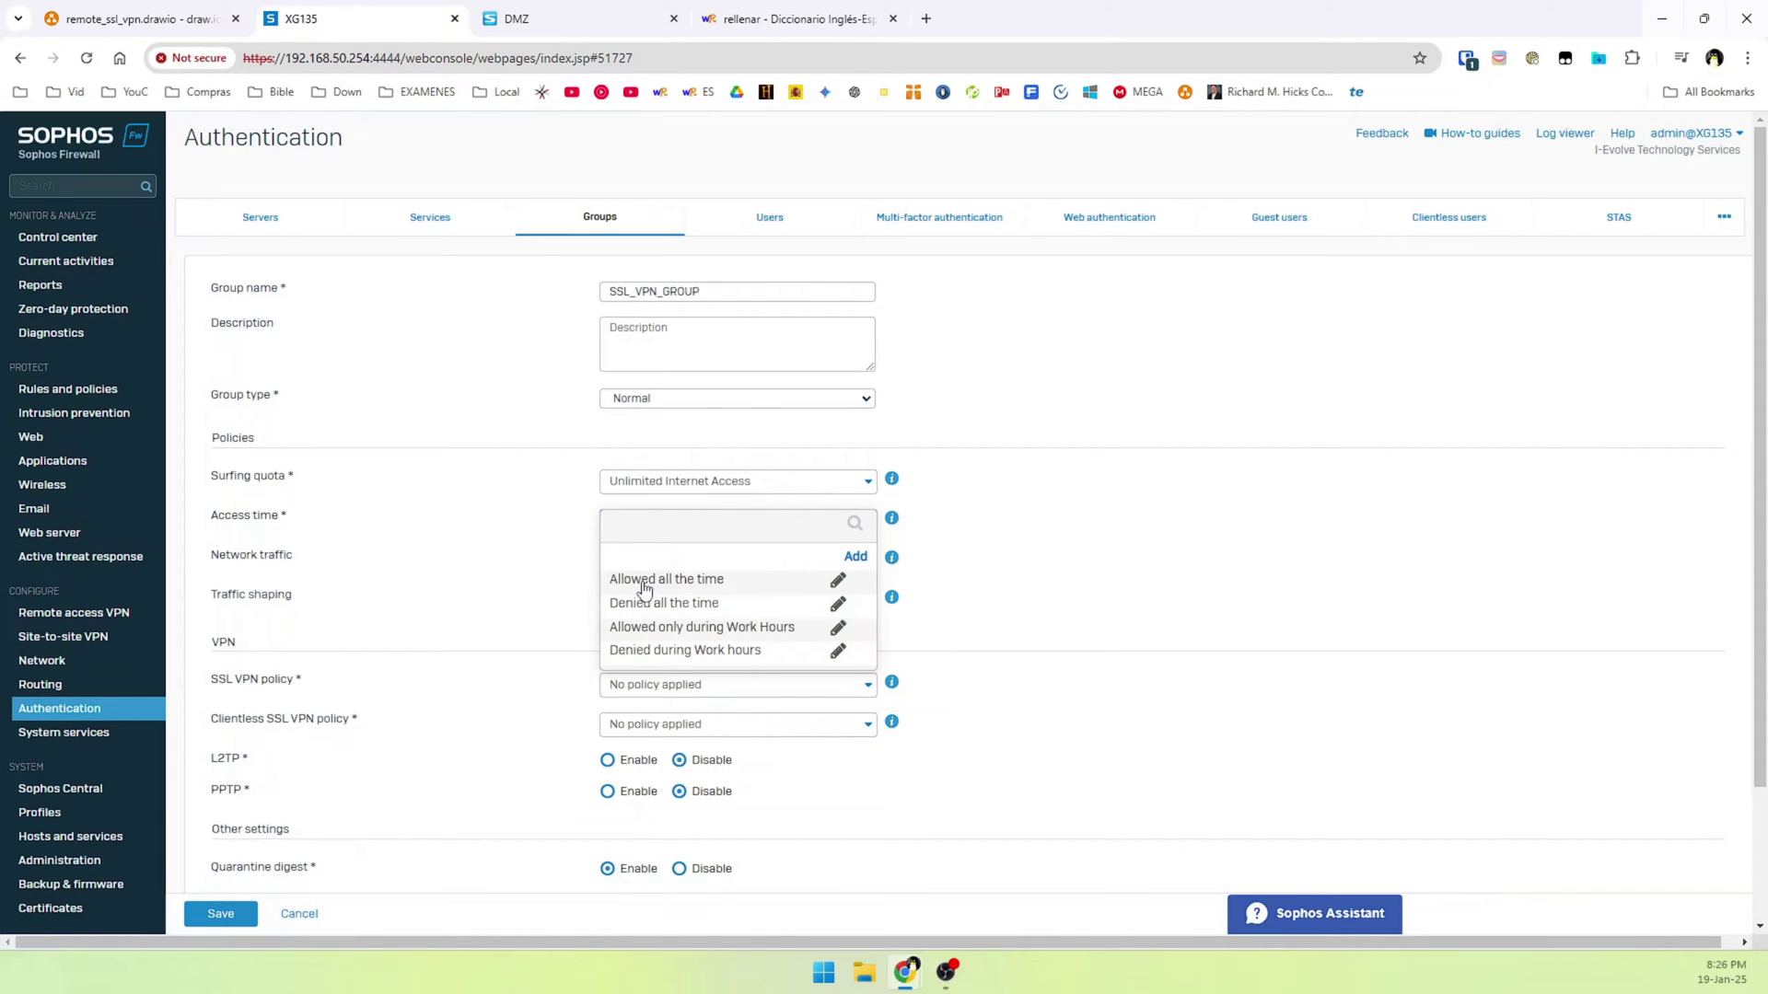
pyautogui.click(645, 582)
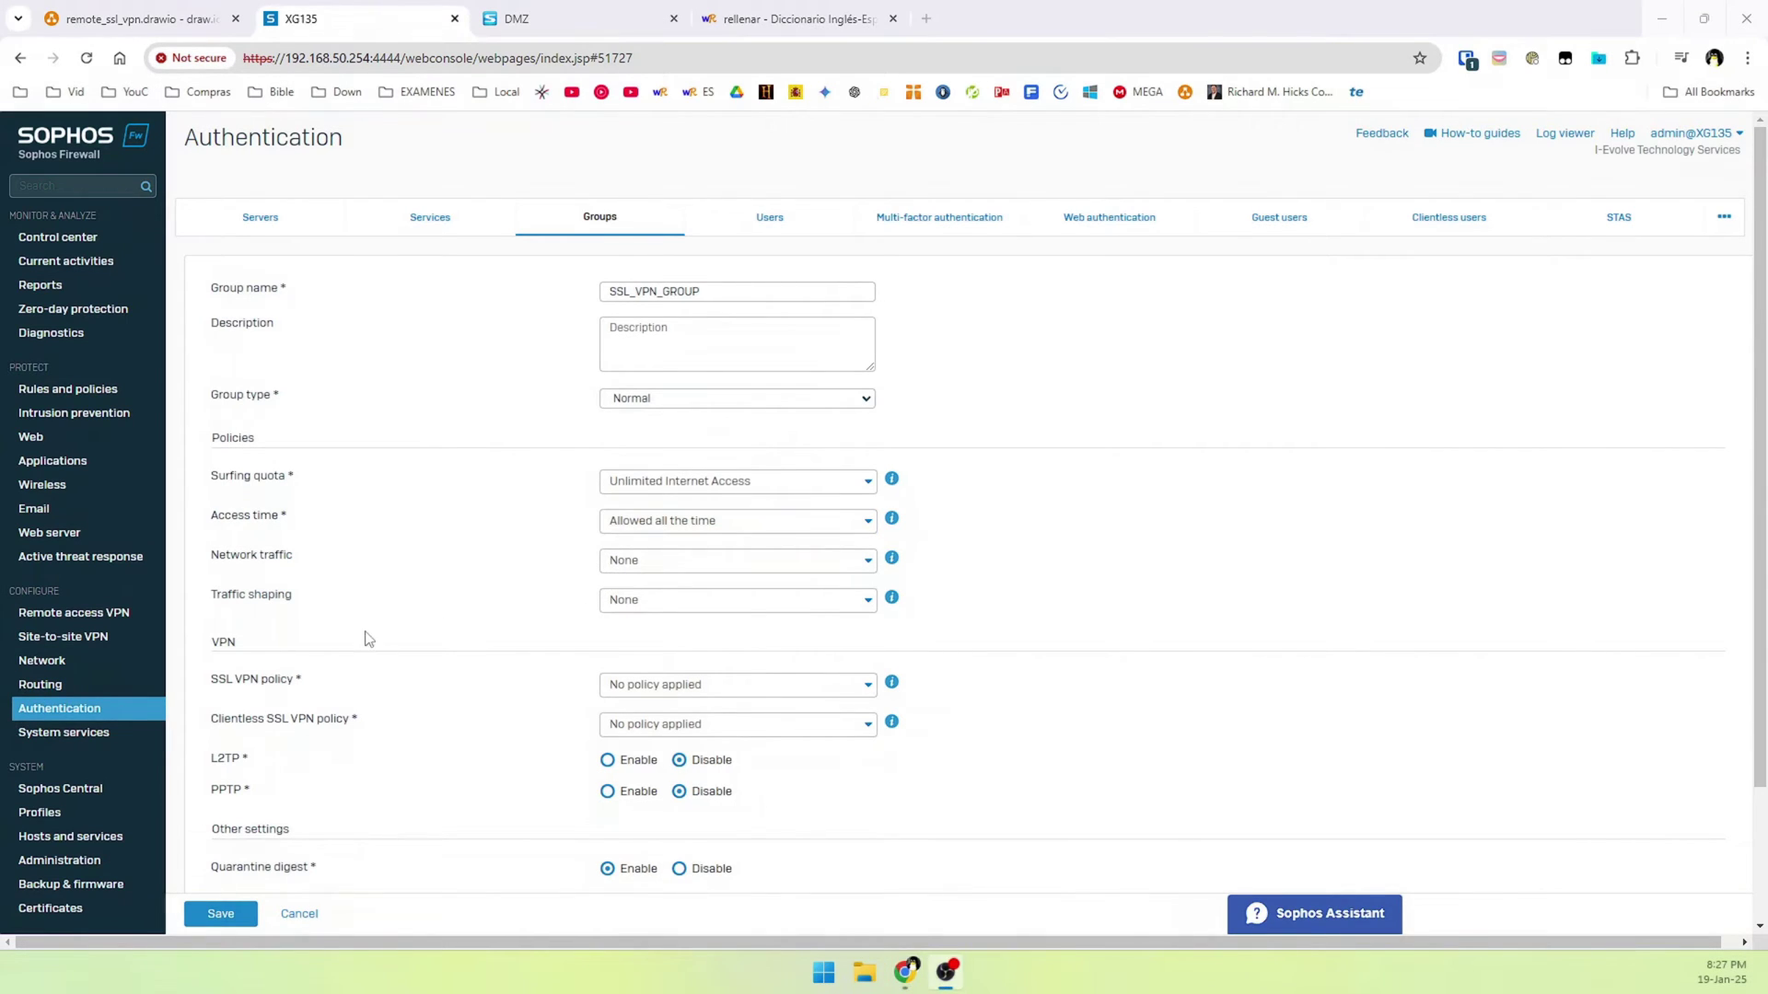
pyautogui.scroll(-2, 362, 645)
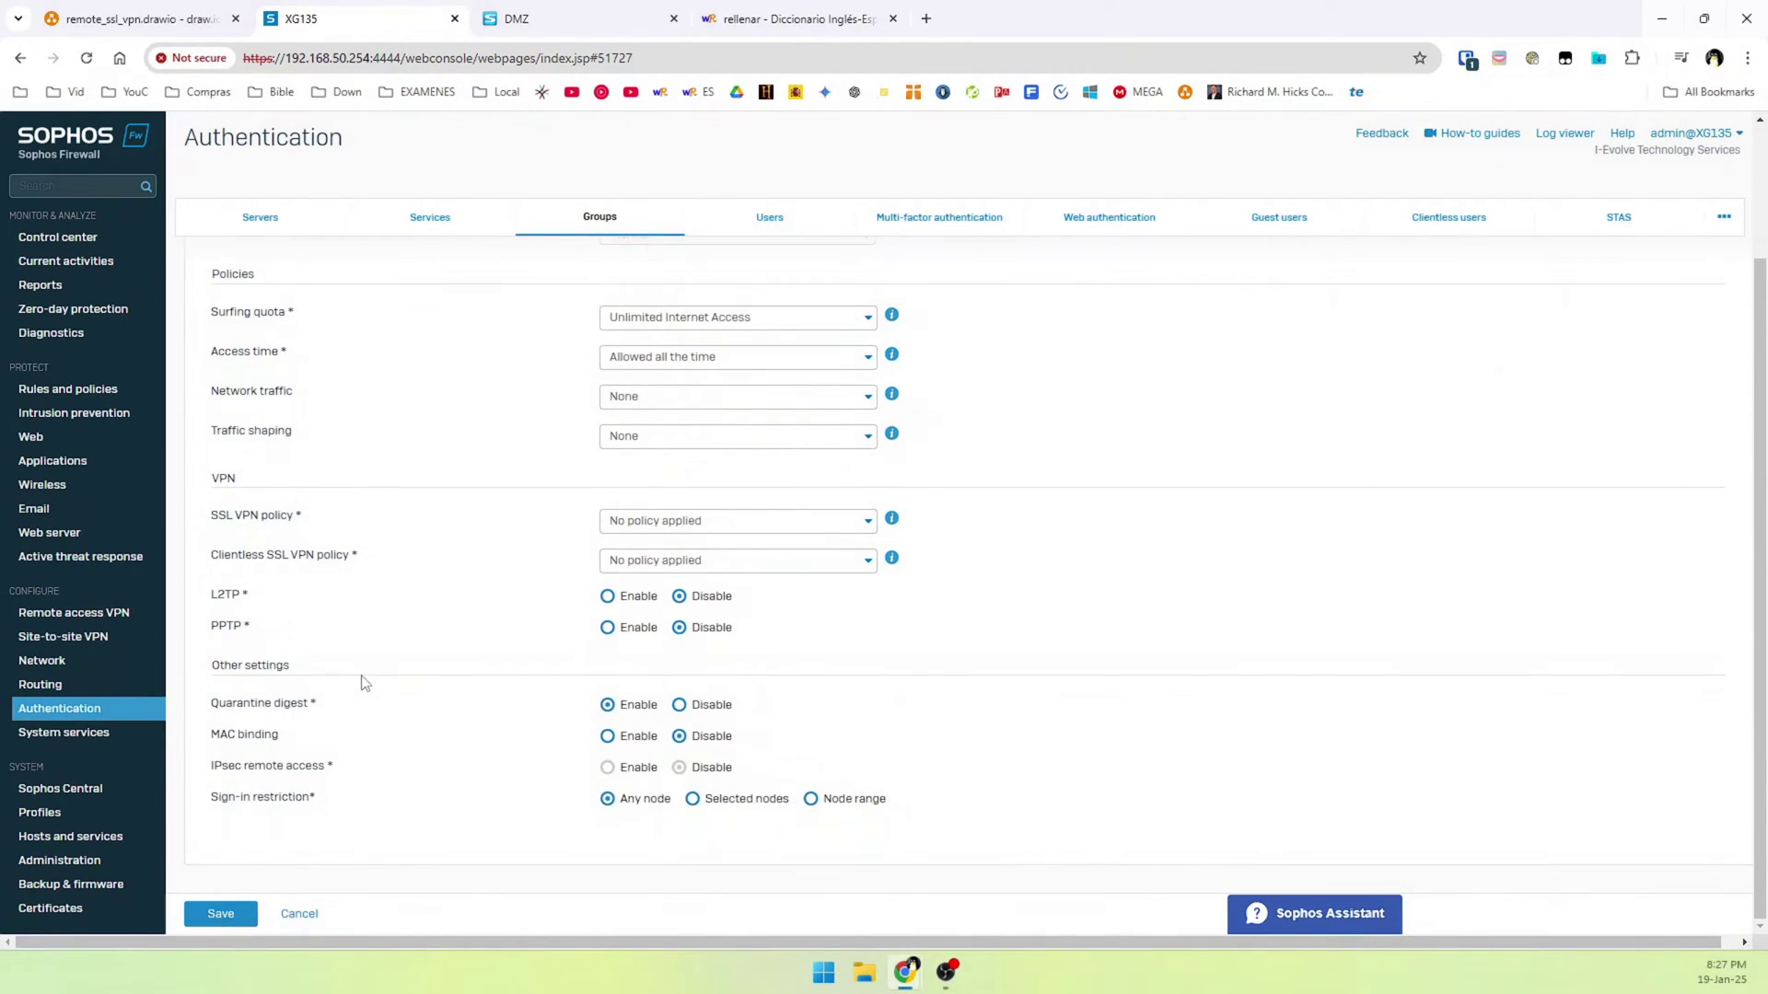
pyautogui.click(218, 915)
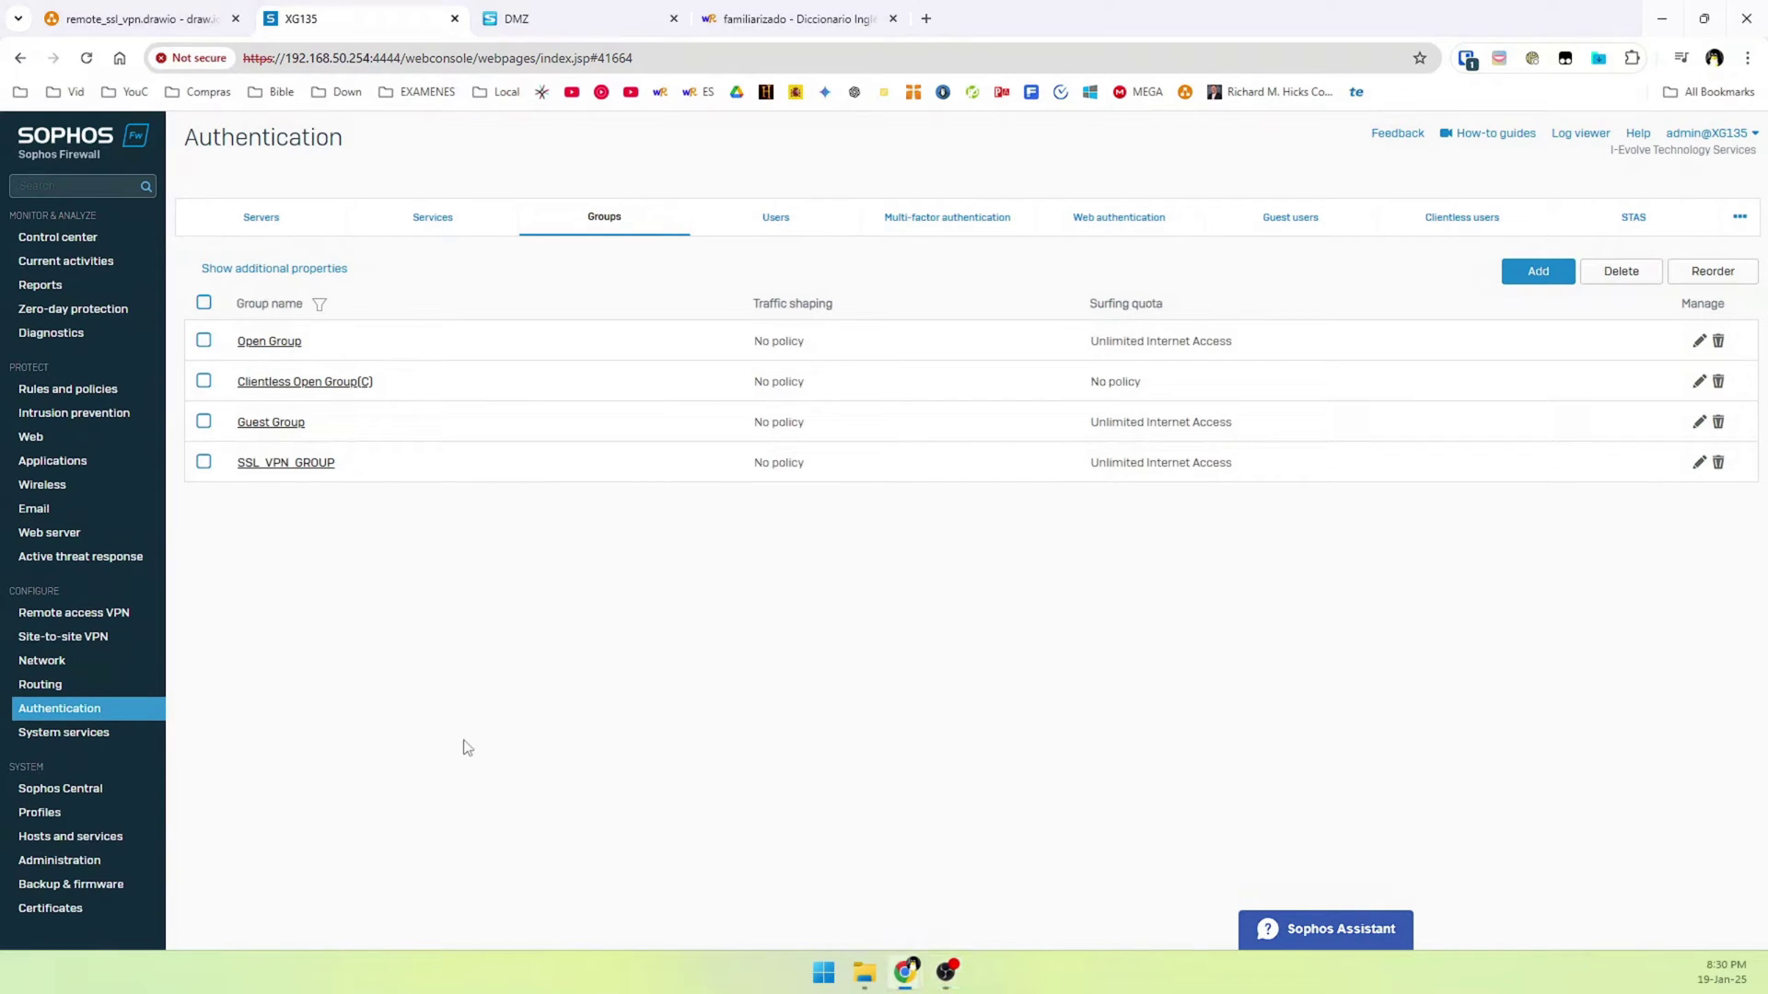
pyautogui.click(775, 217)
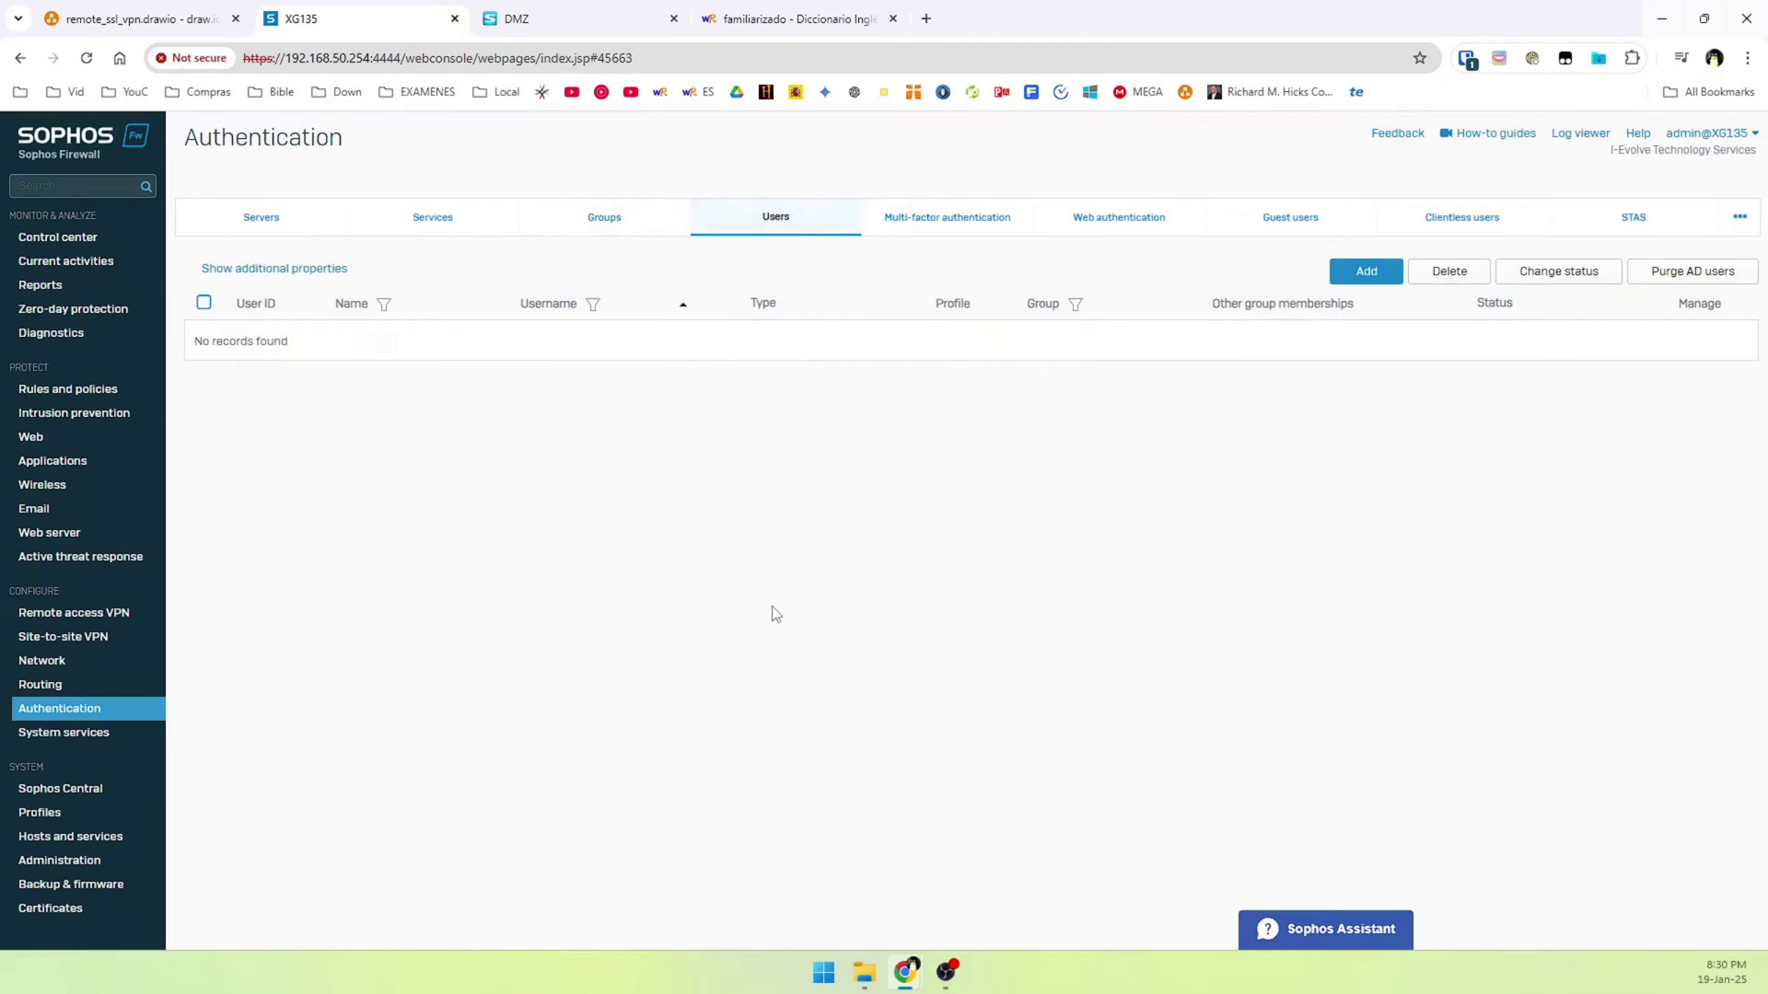
# Start a new user and fill in its username and display name
pyautogui.click(1352, 272)
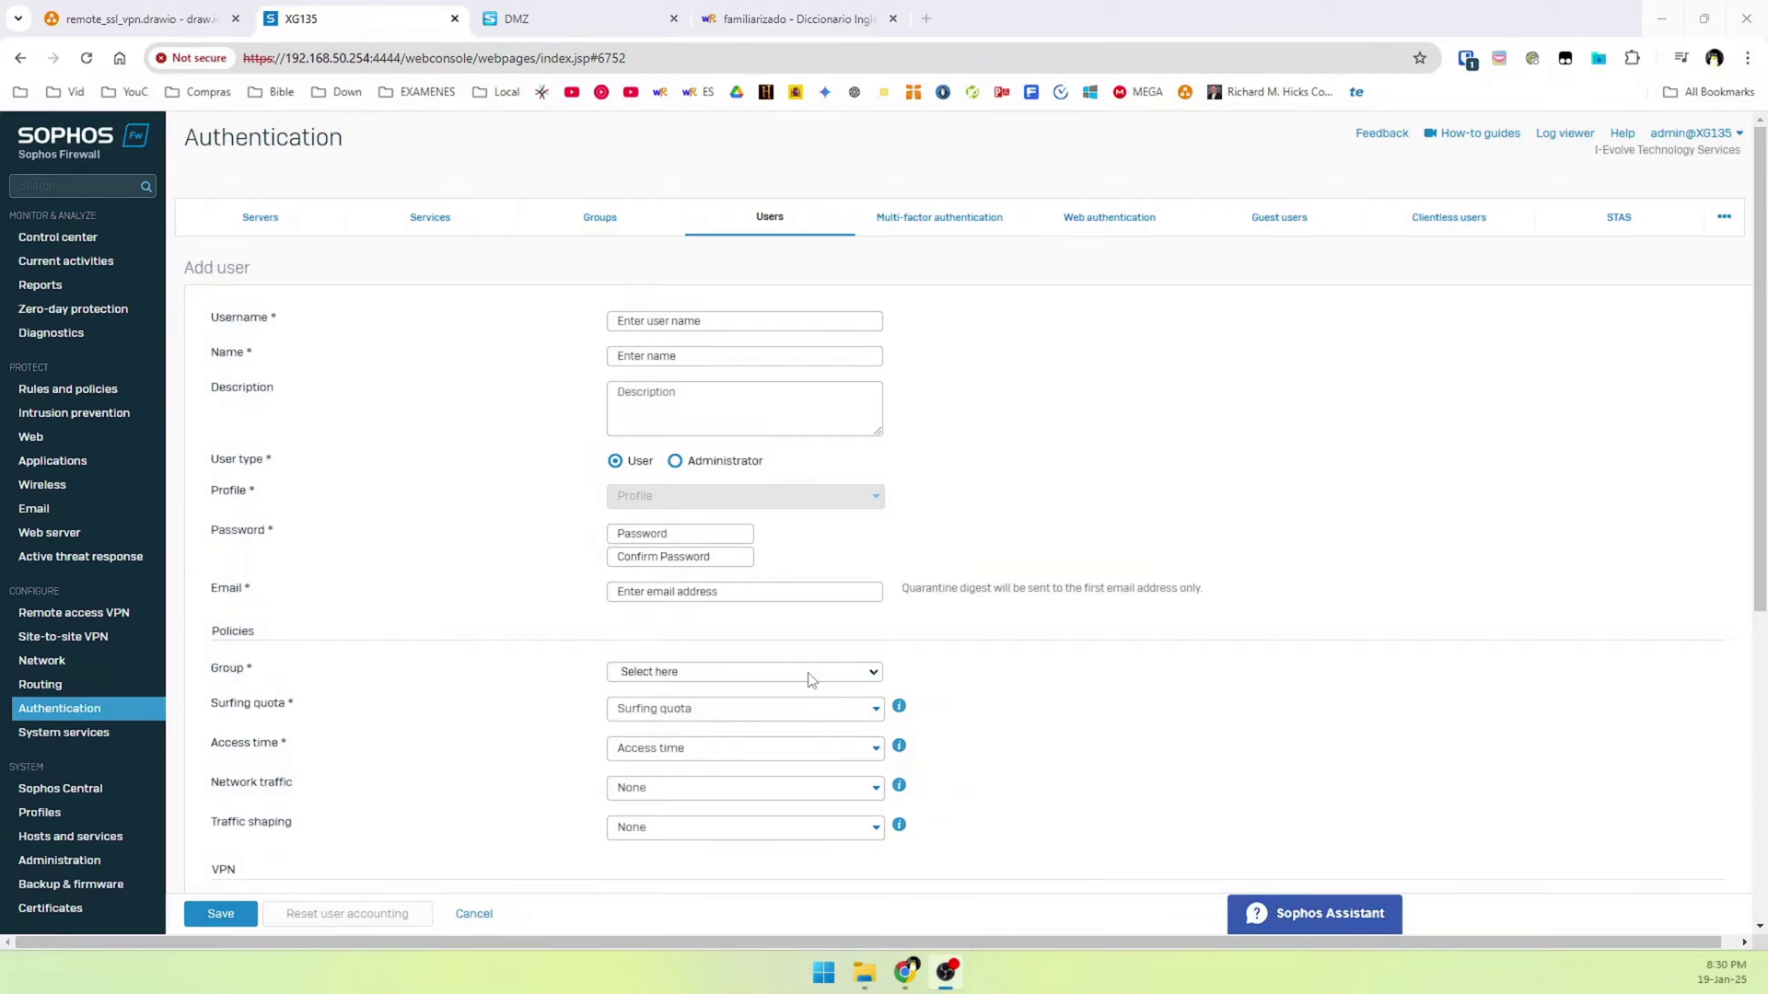
pyautogui.click(721, 320)
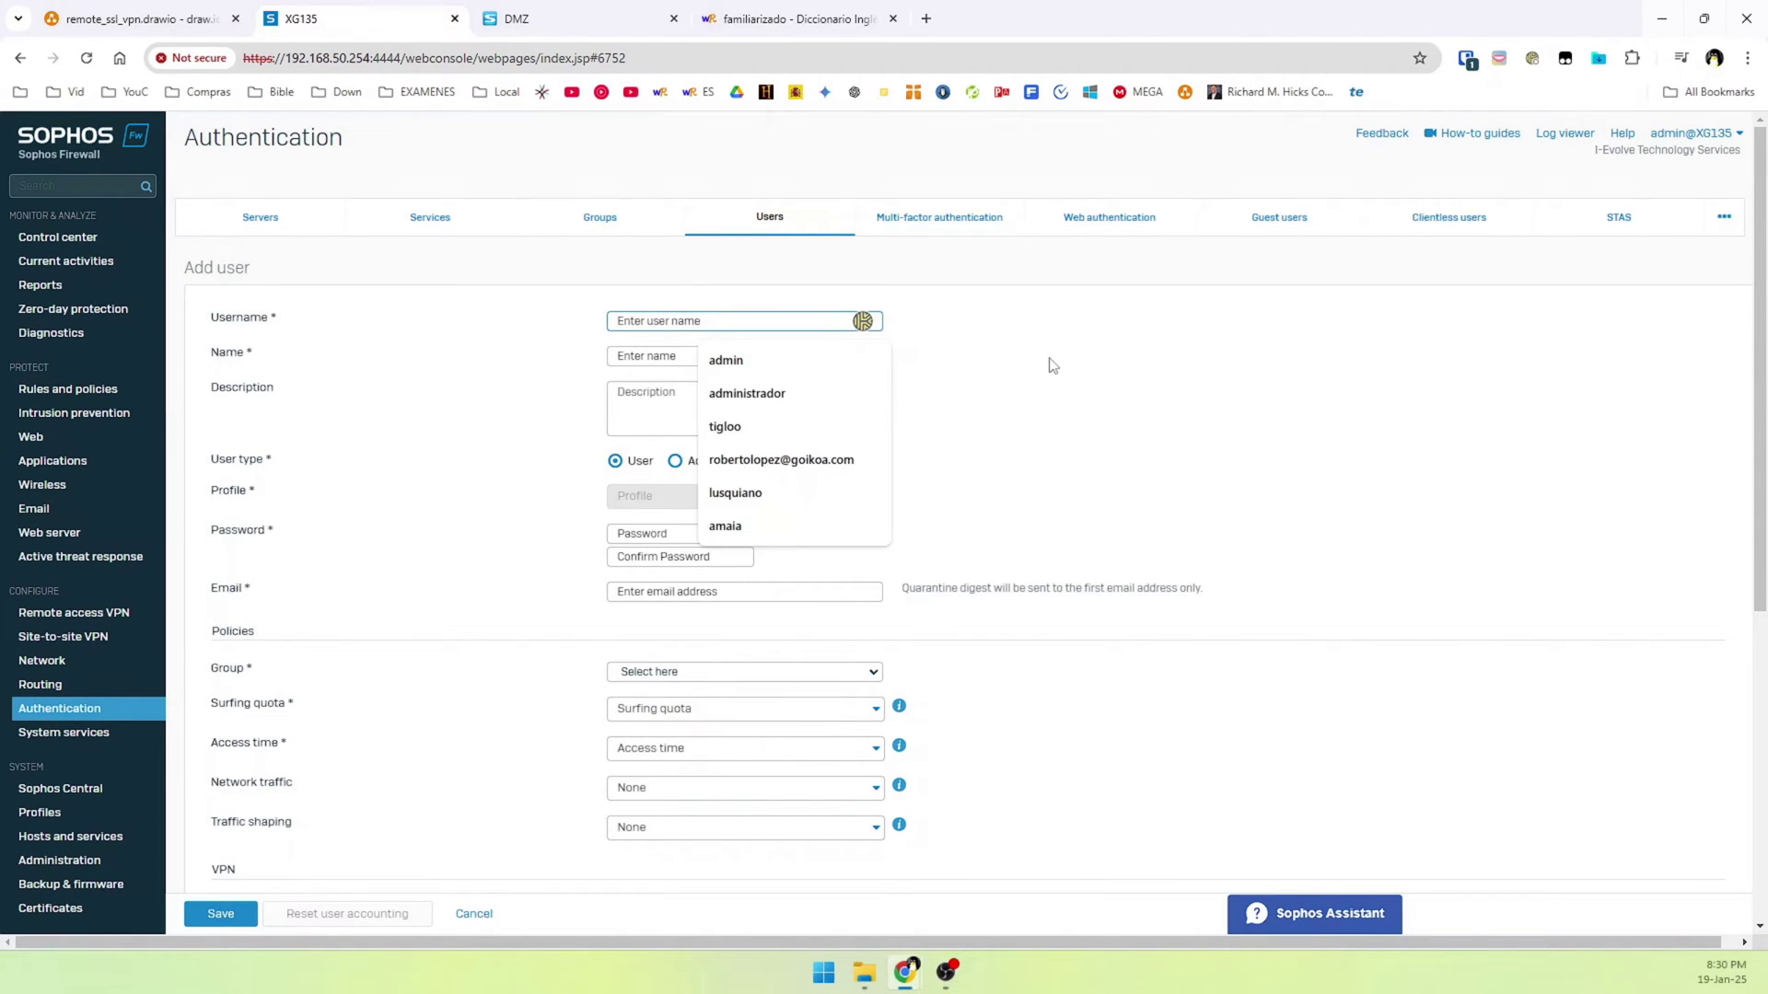
pyautogui.write('luis')
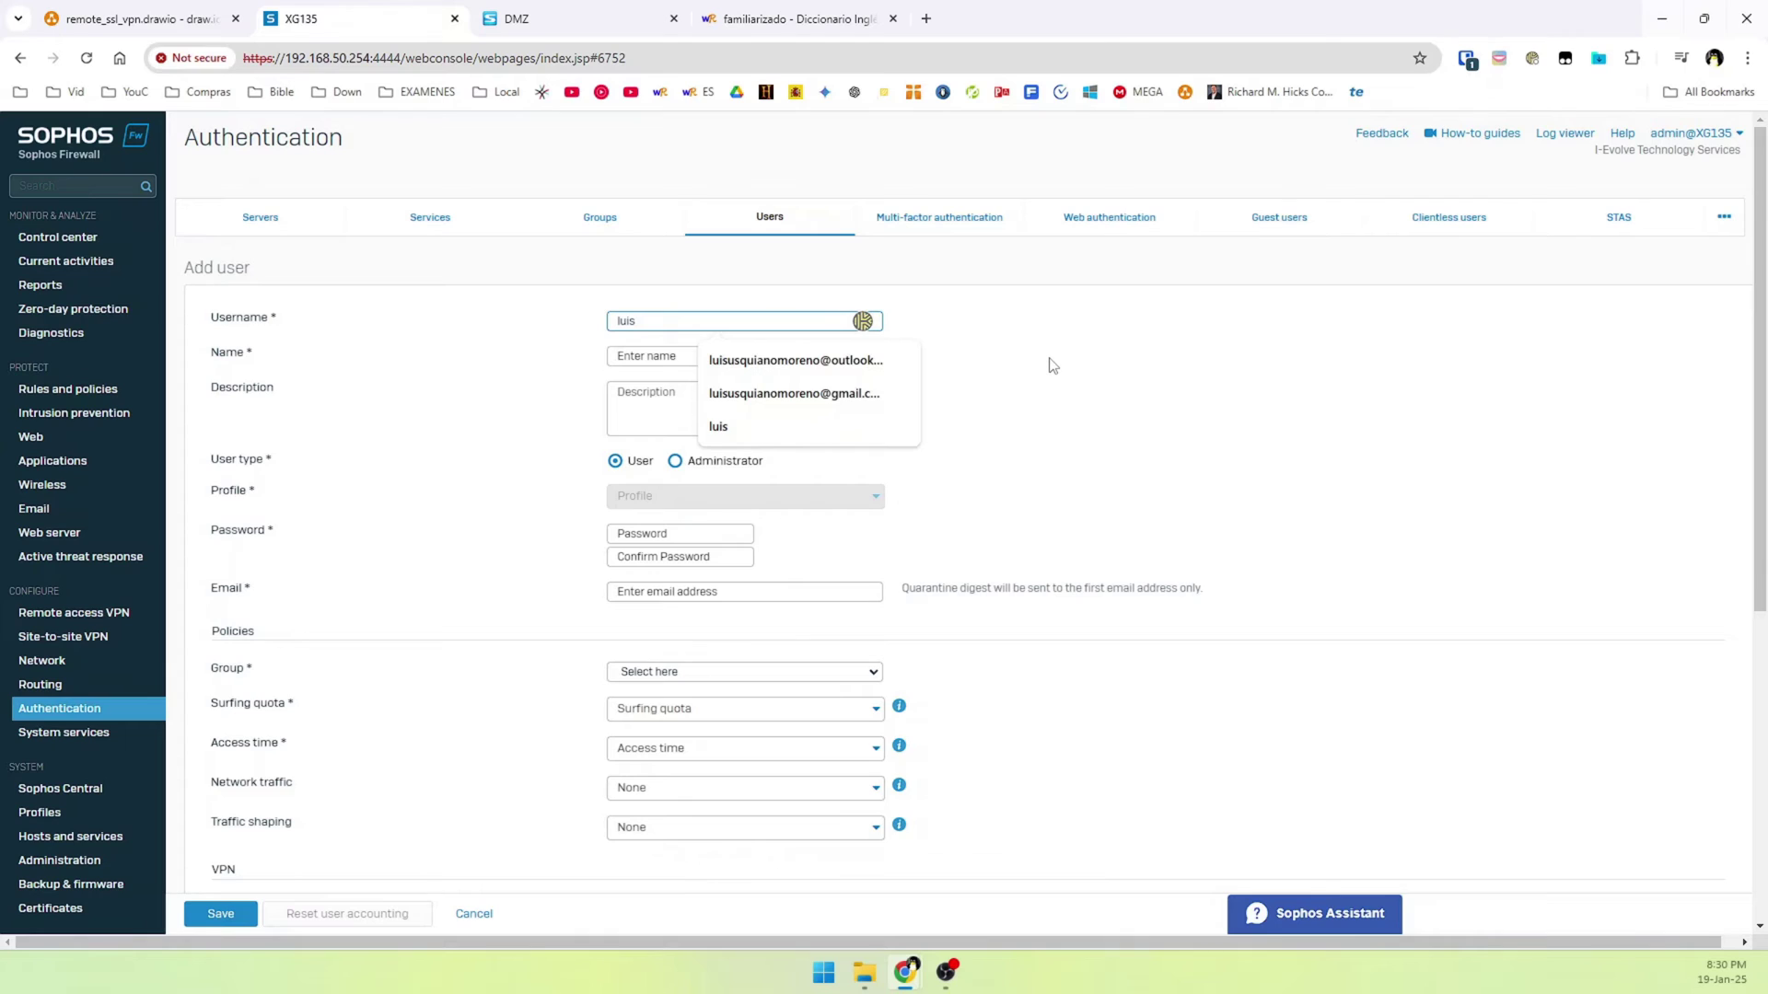
pyautogui.press('Tab')
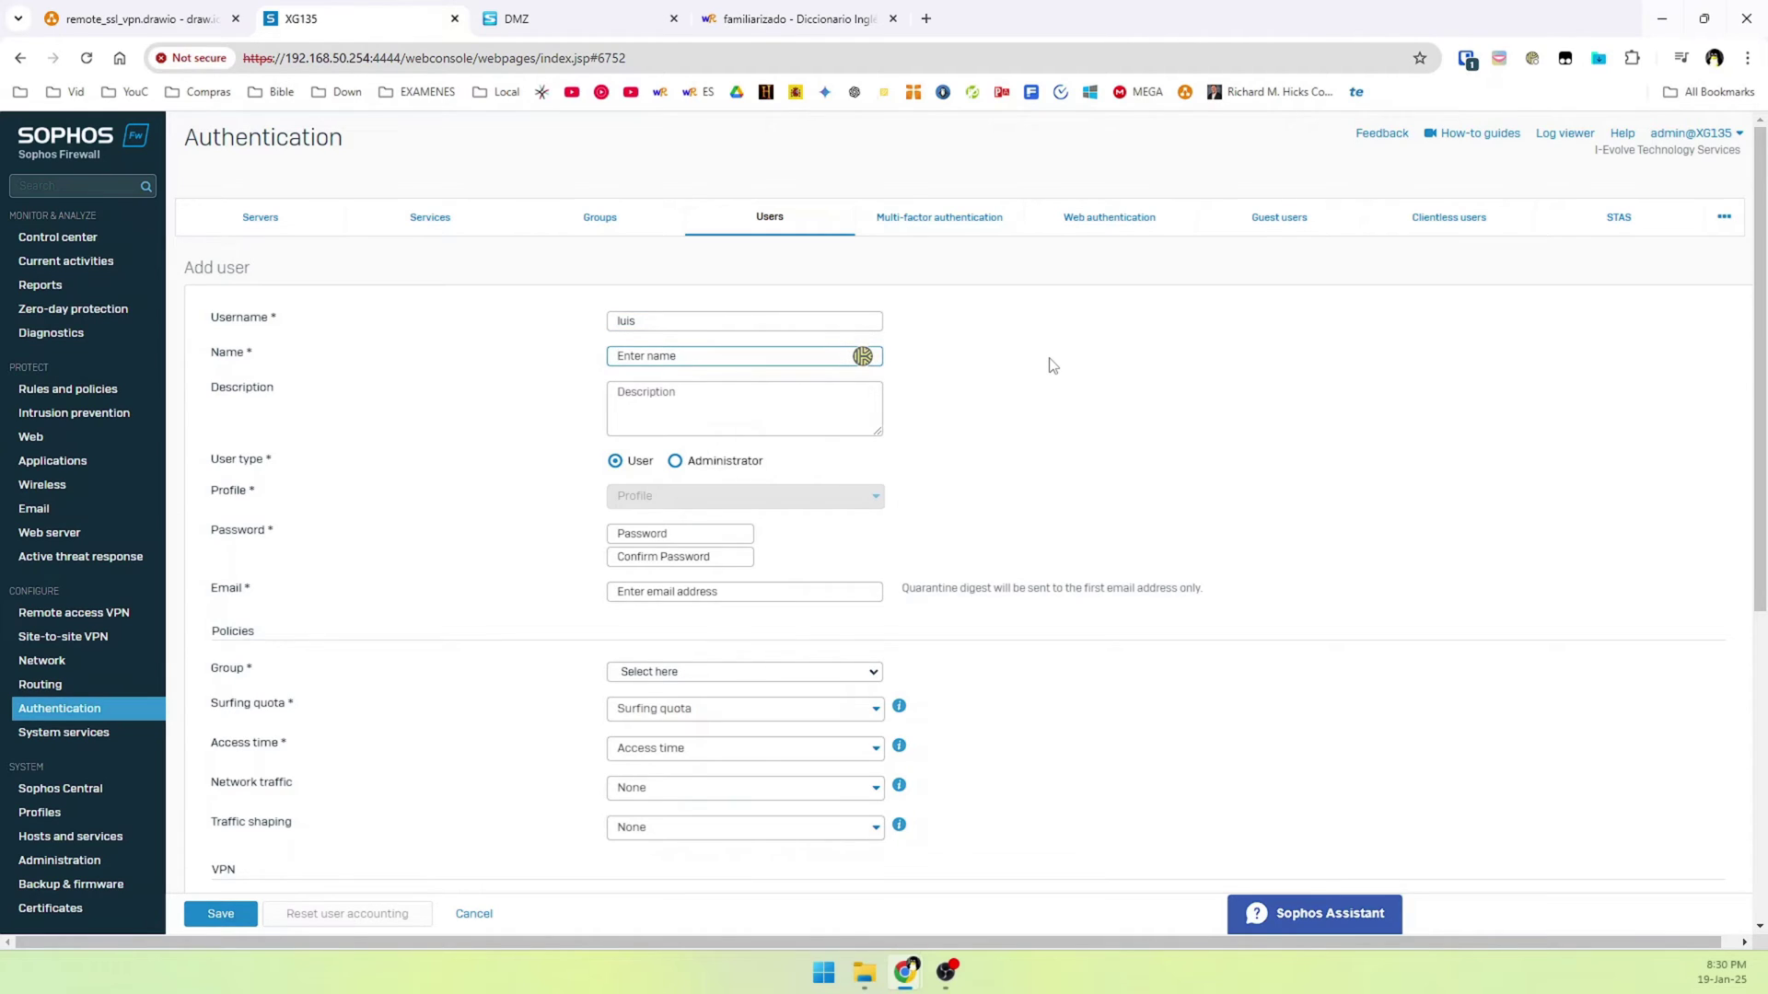
pyautogui.press('Tab')
pyautogui.press('Tab')
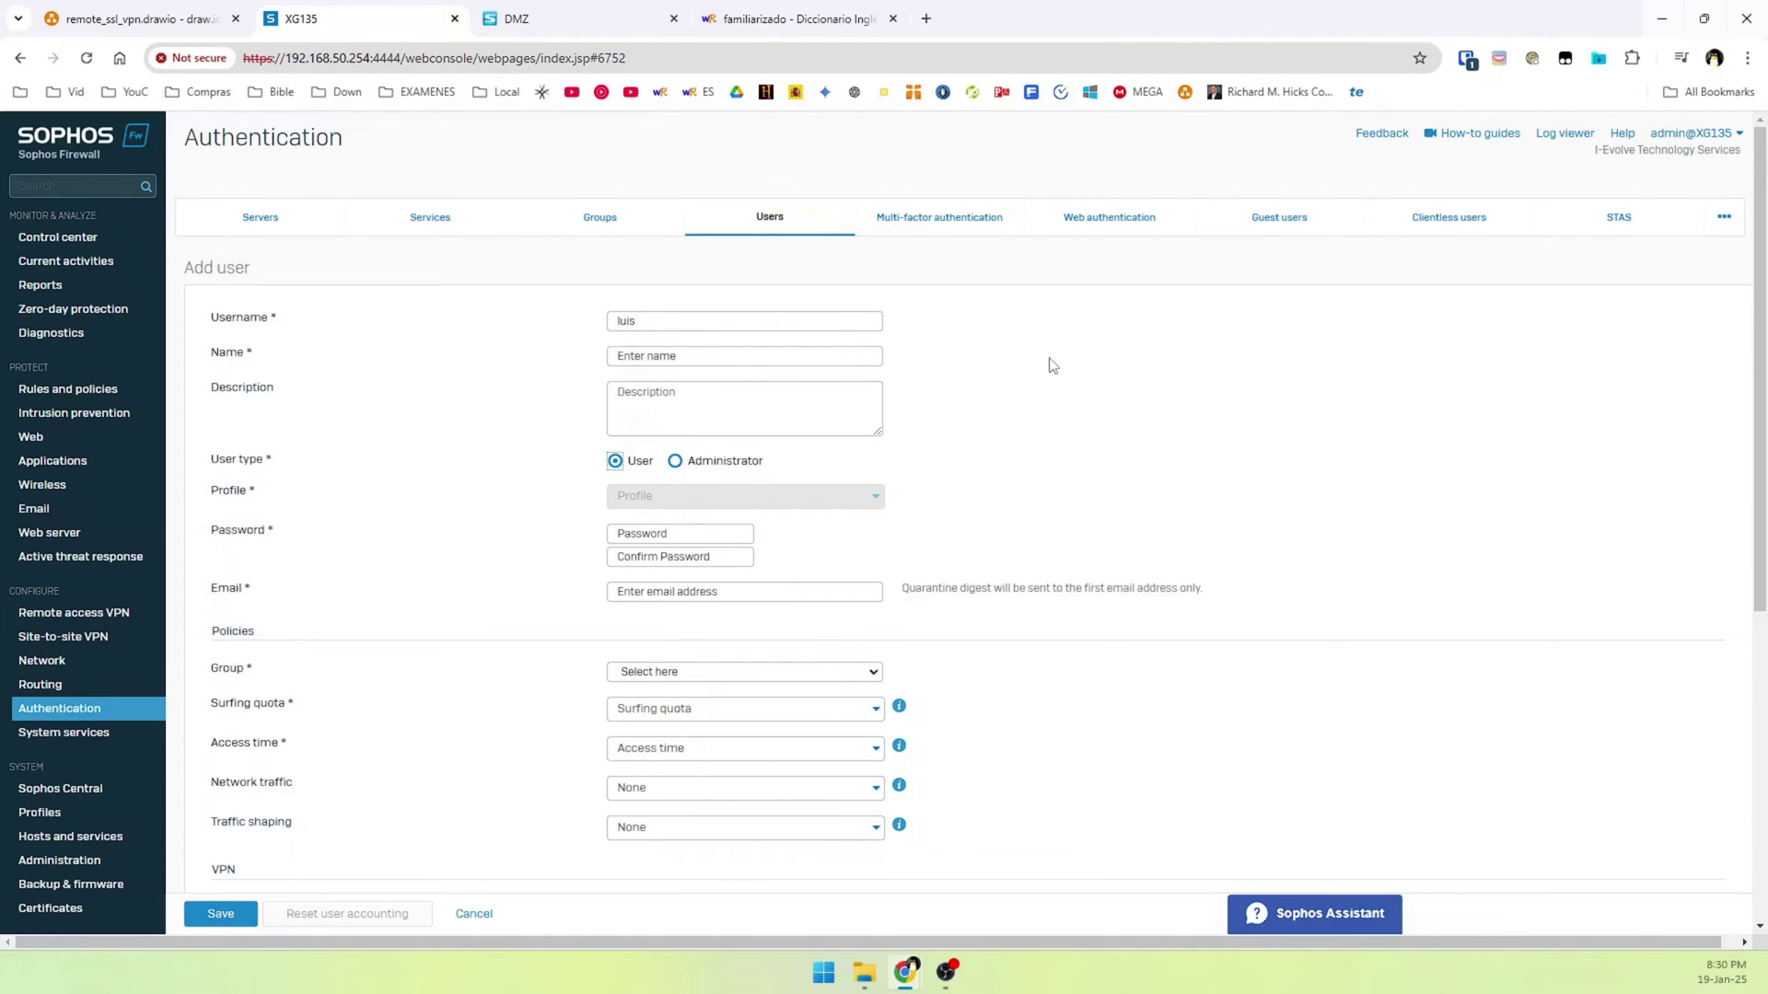
pyautogui.click(648, 349)
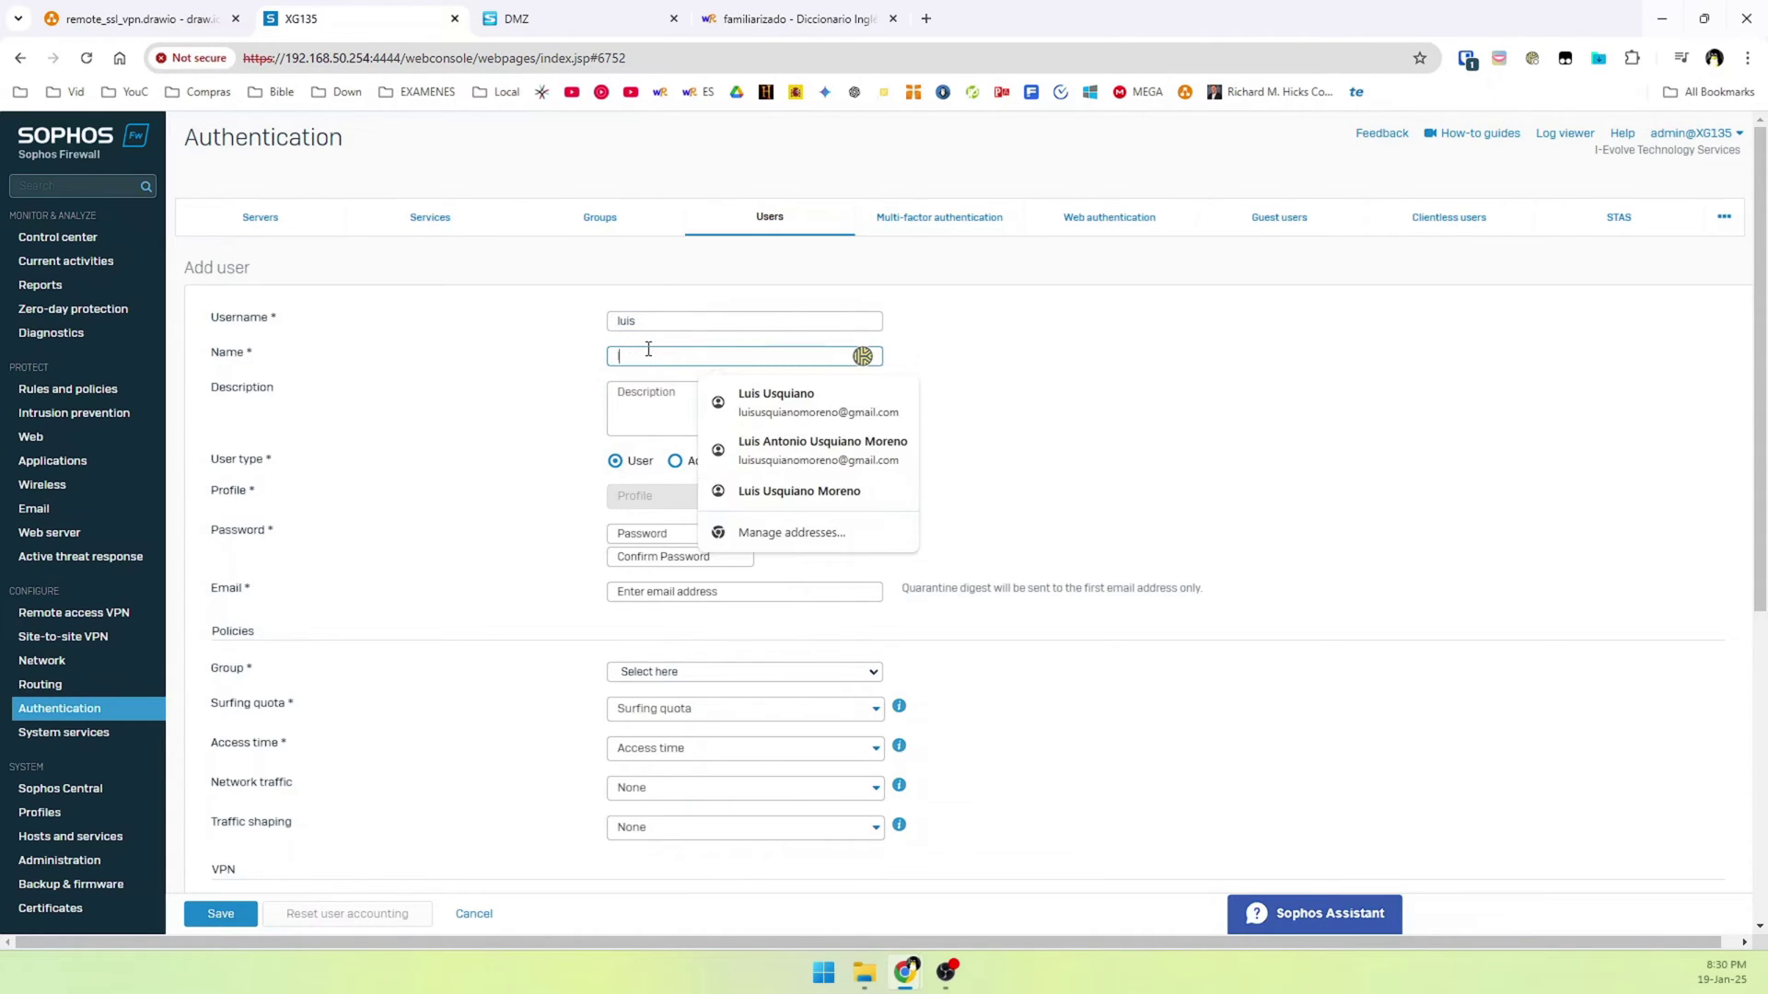
pyautogui.write('luis')
pyautogui.press('Tab')
pyautogui.press('Tab')
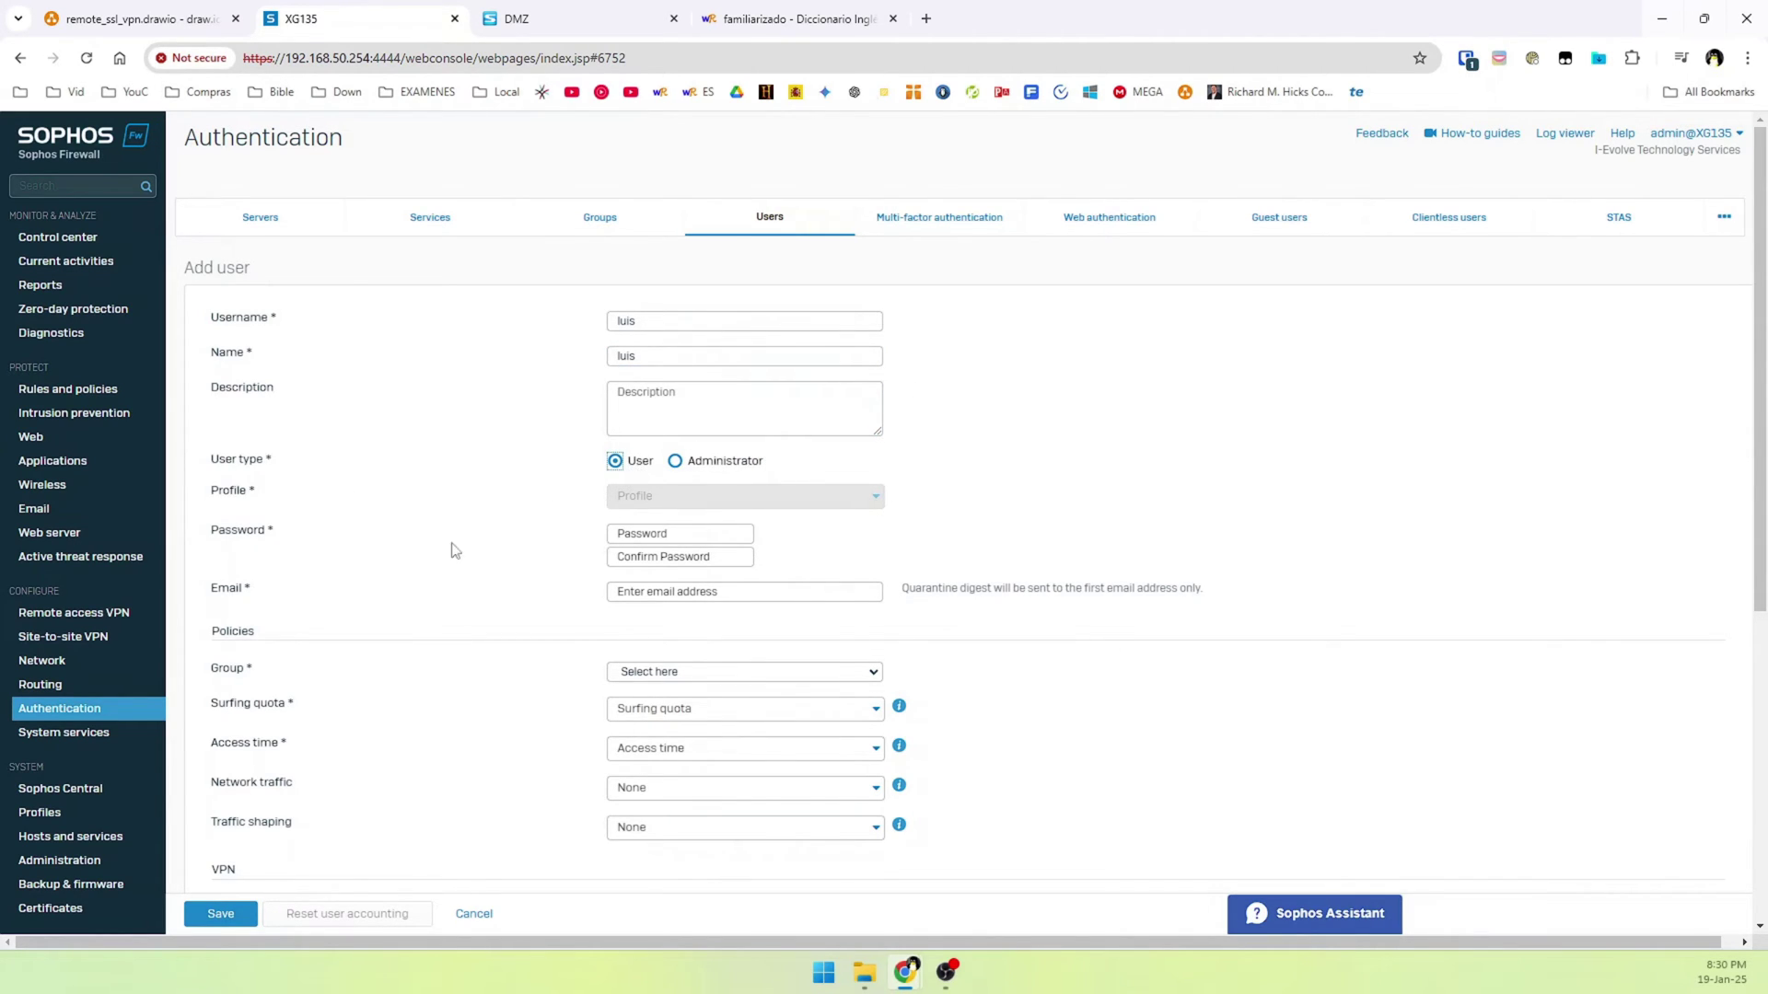
# Enter the user's password and retype it in the confirmation field
pyautogui.click(670, 532)
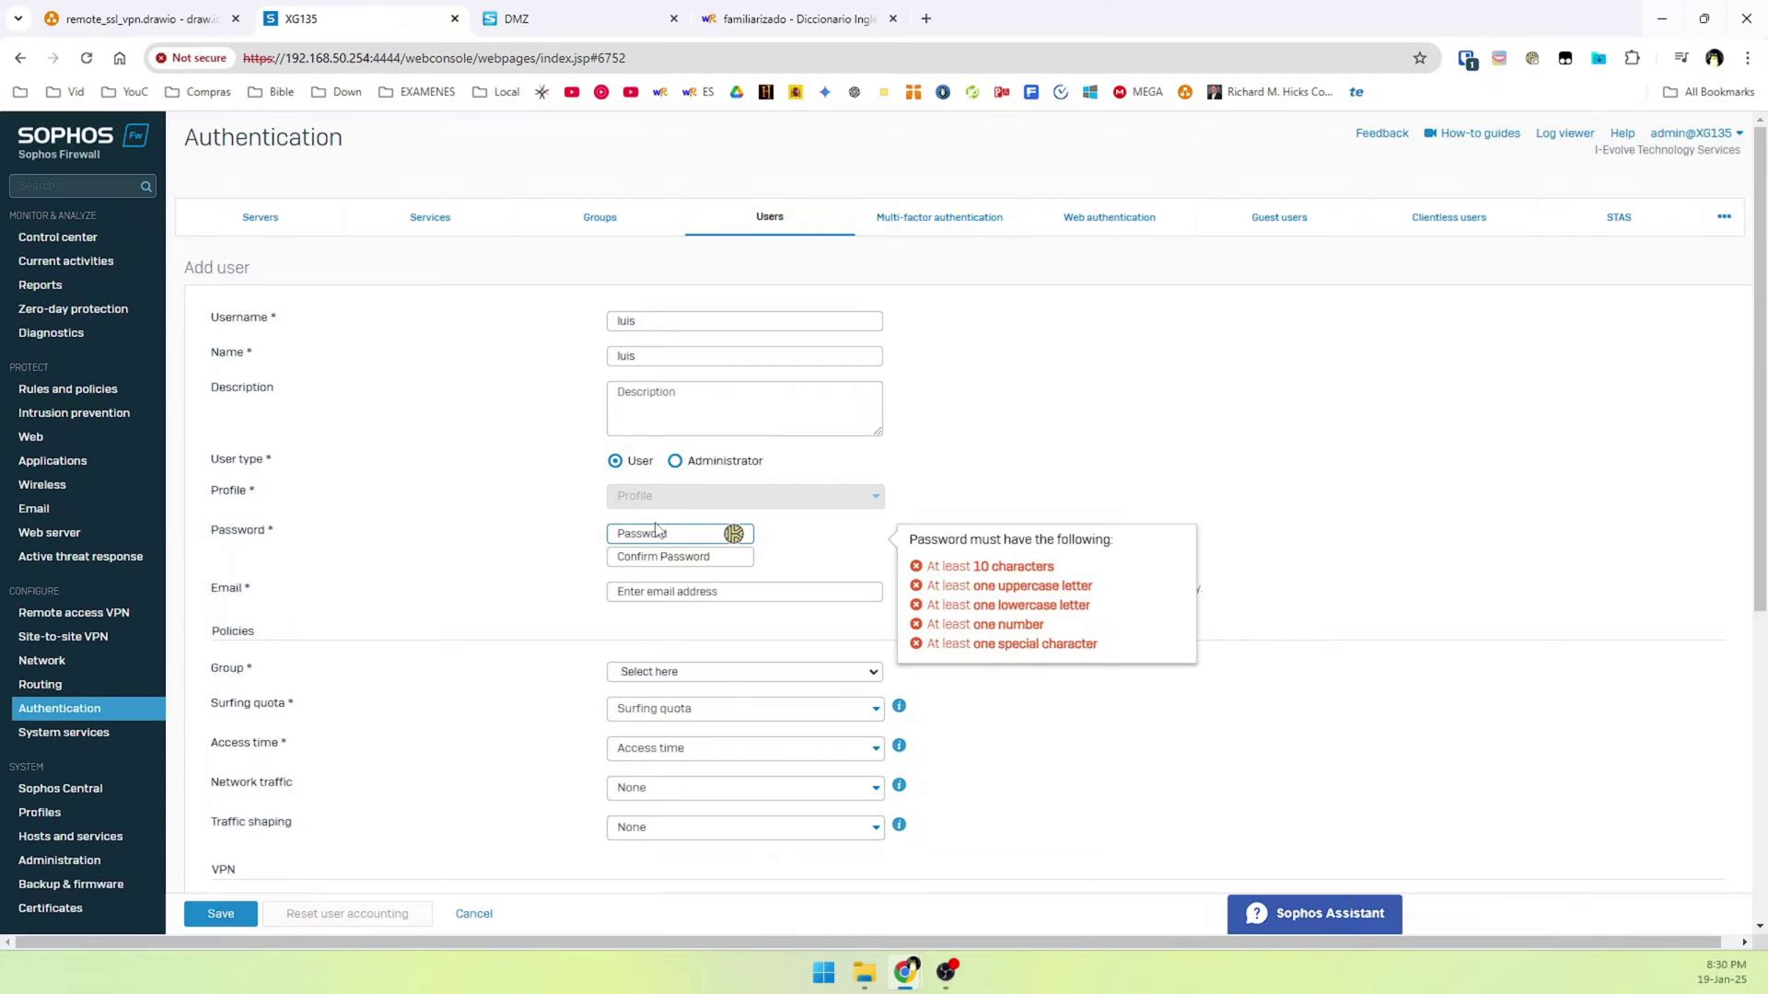
pyautogui.press('Tab')
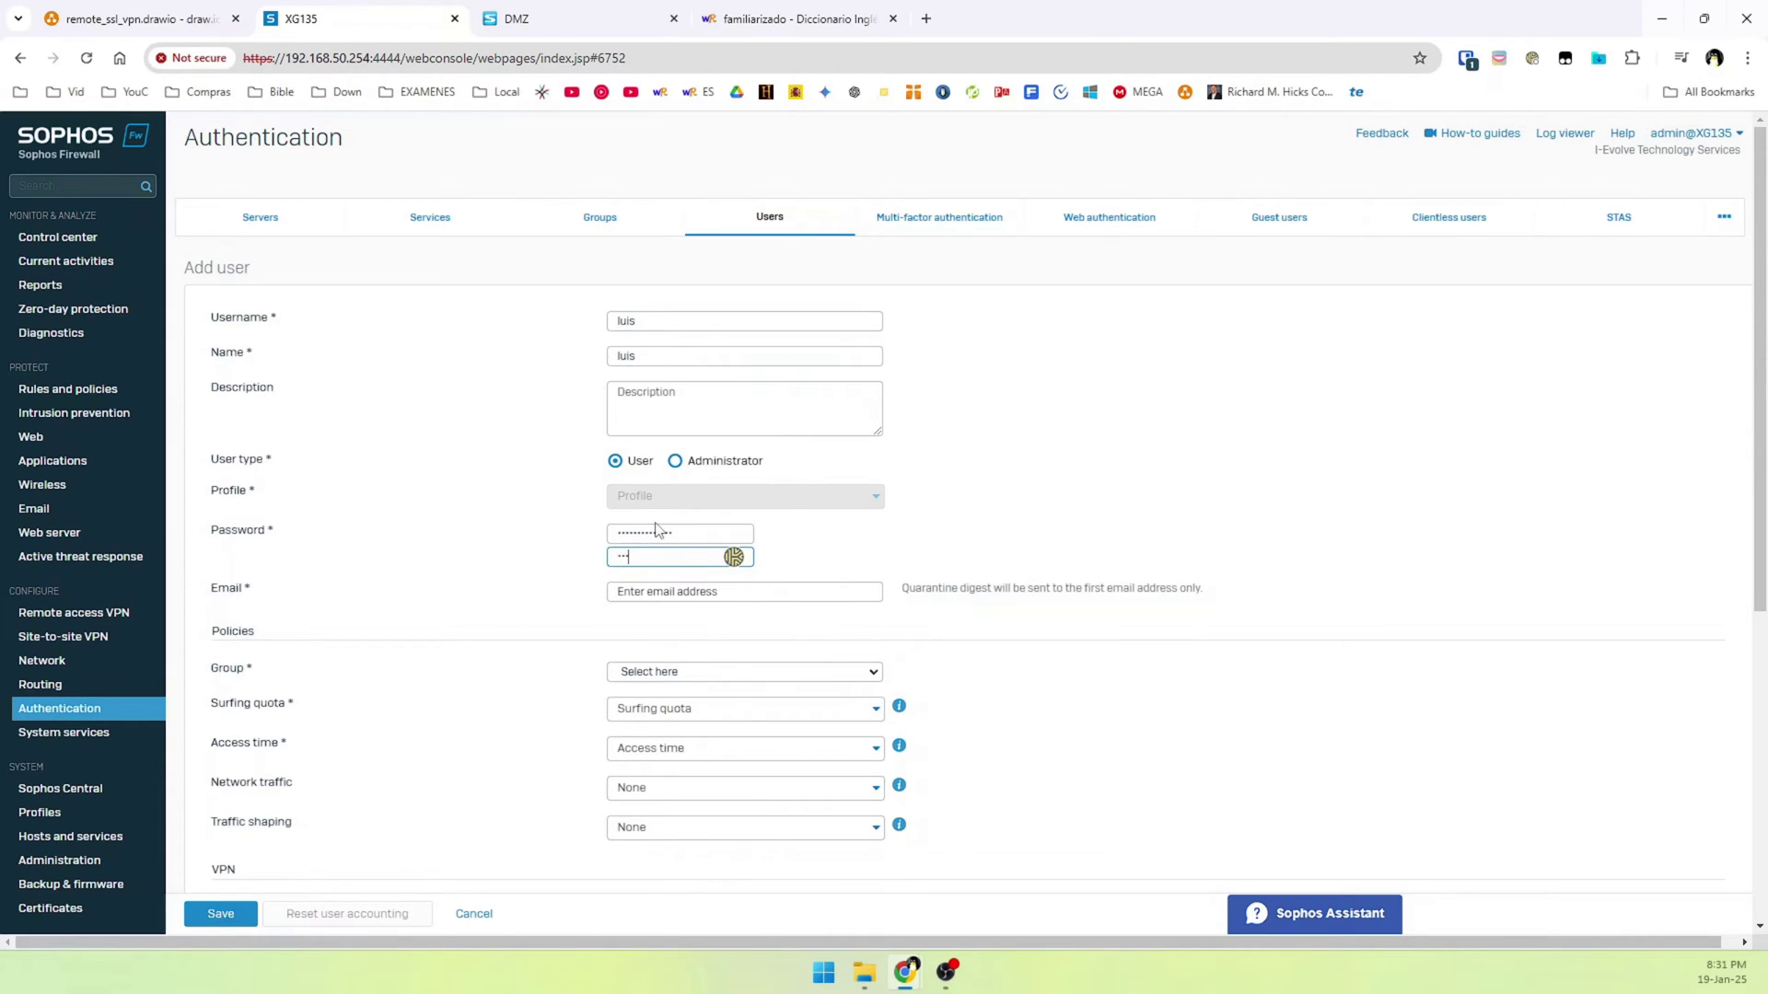
pyautogui.hotkey('ctrl', 'a')
pyautogui.press('Tab')
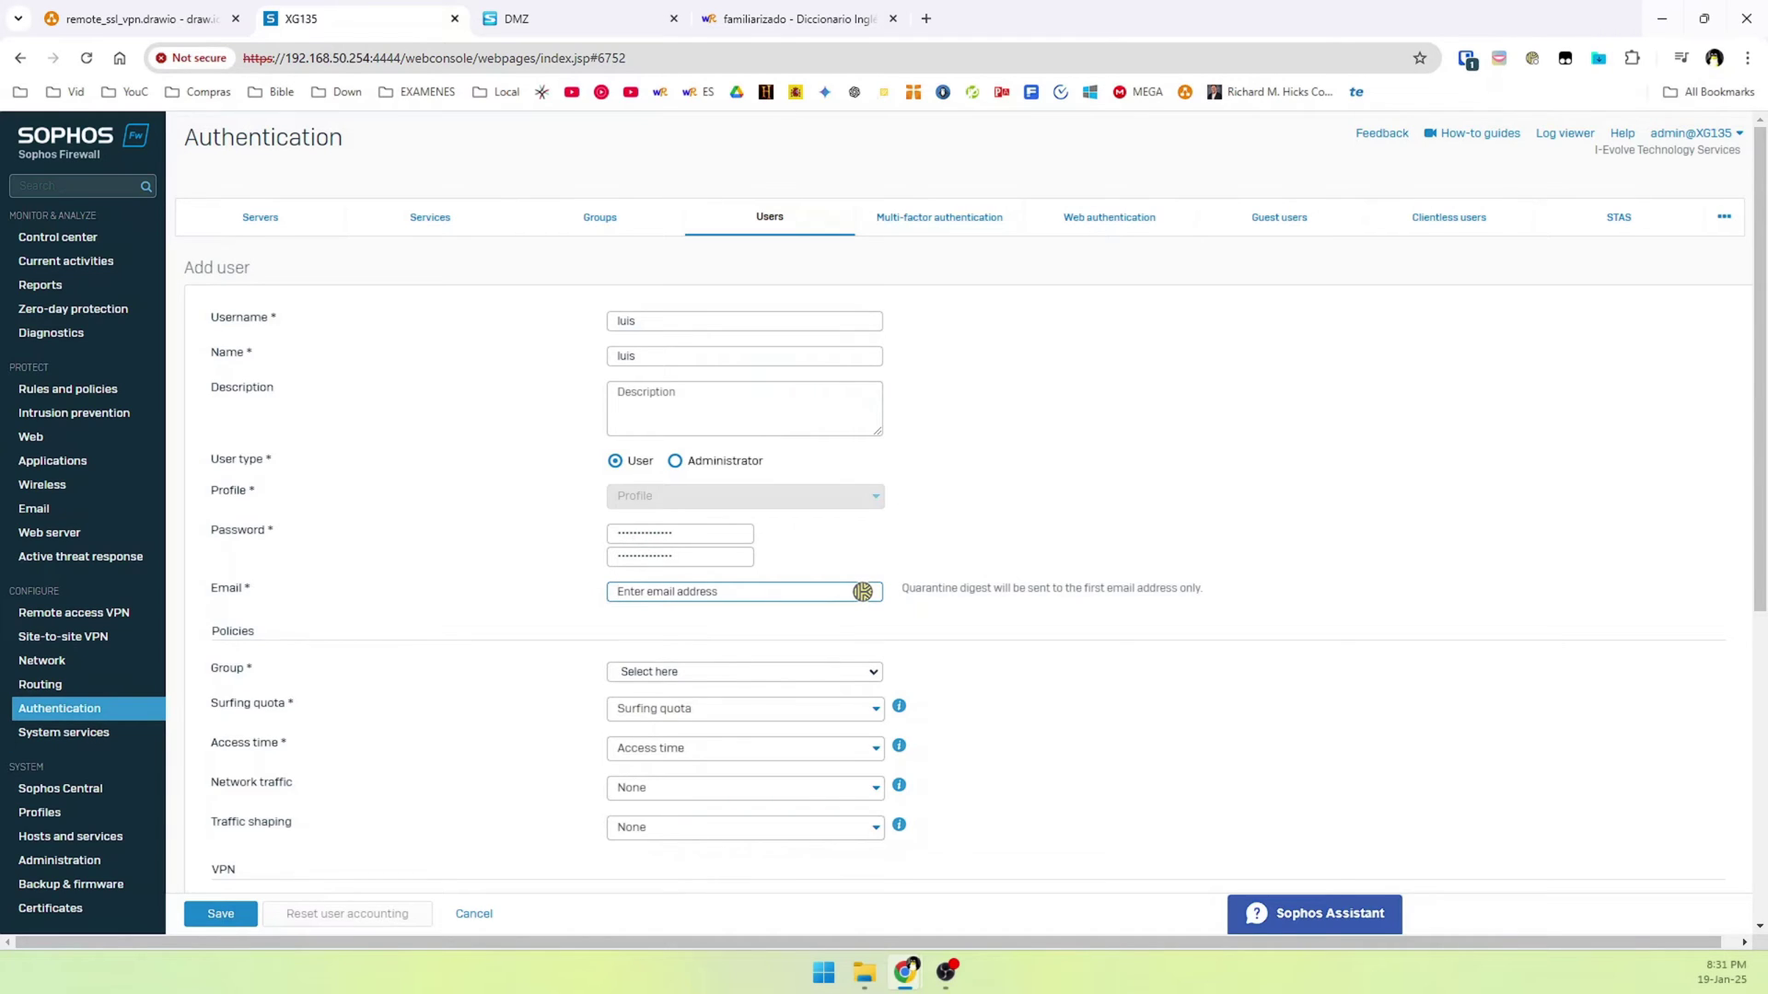
# Add the user's e-mail address, assign SSL_VPN_GROUP and save the user
pyautogui.click(682, 598)
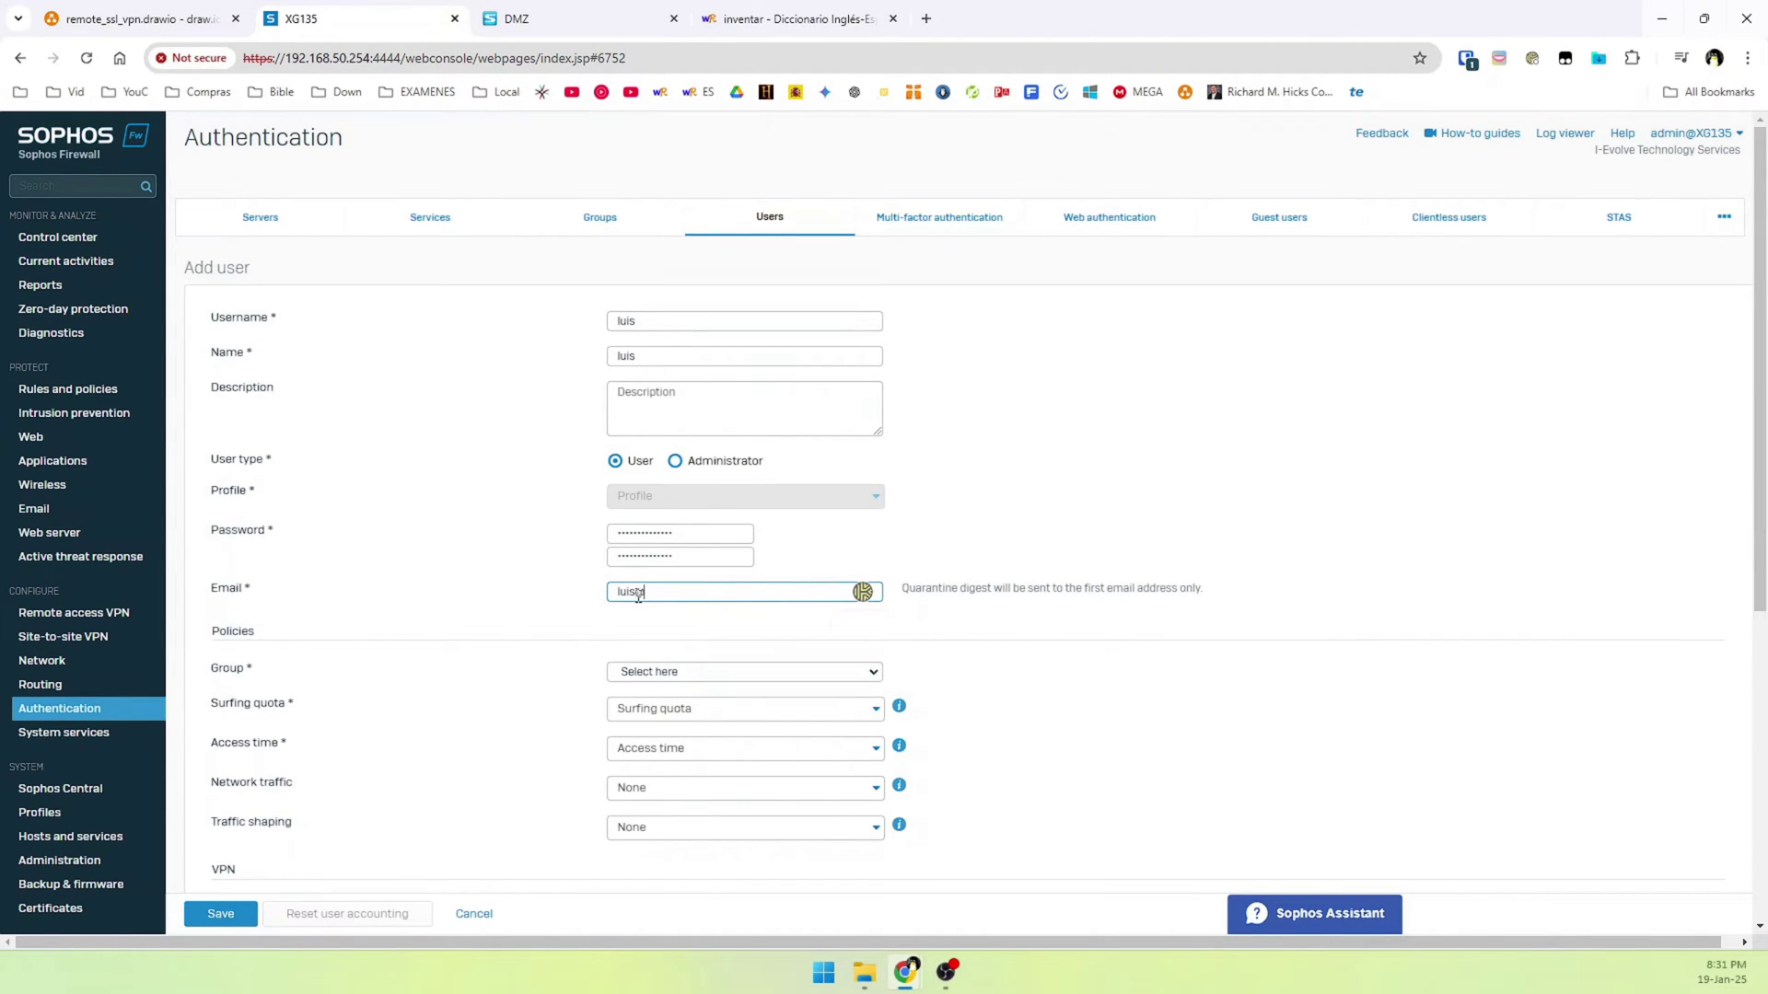
pyautogui.click(672, 677)
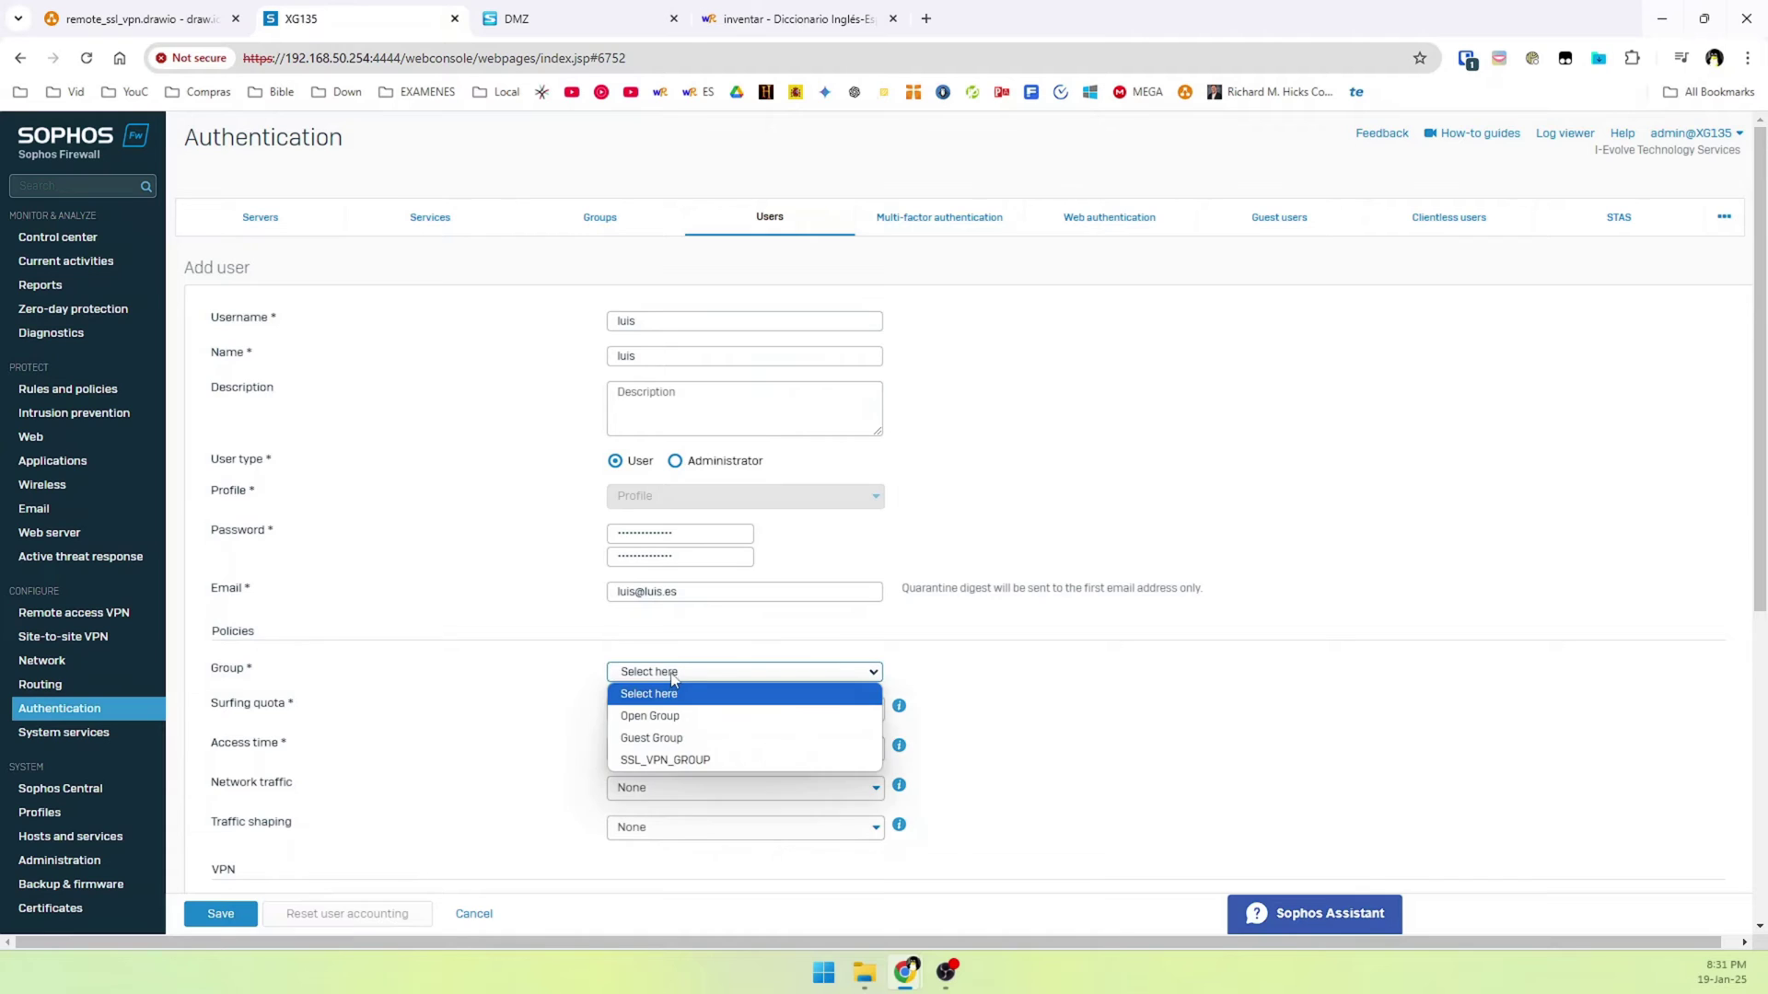
pyautogui.click(691, 761)
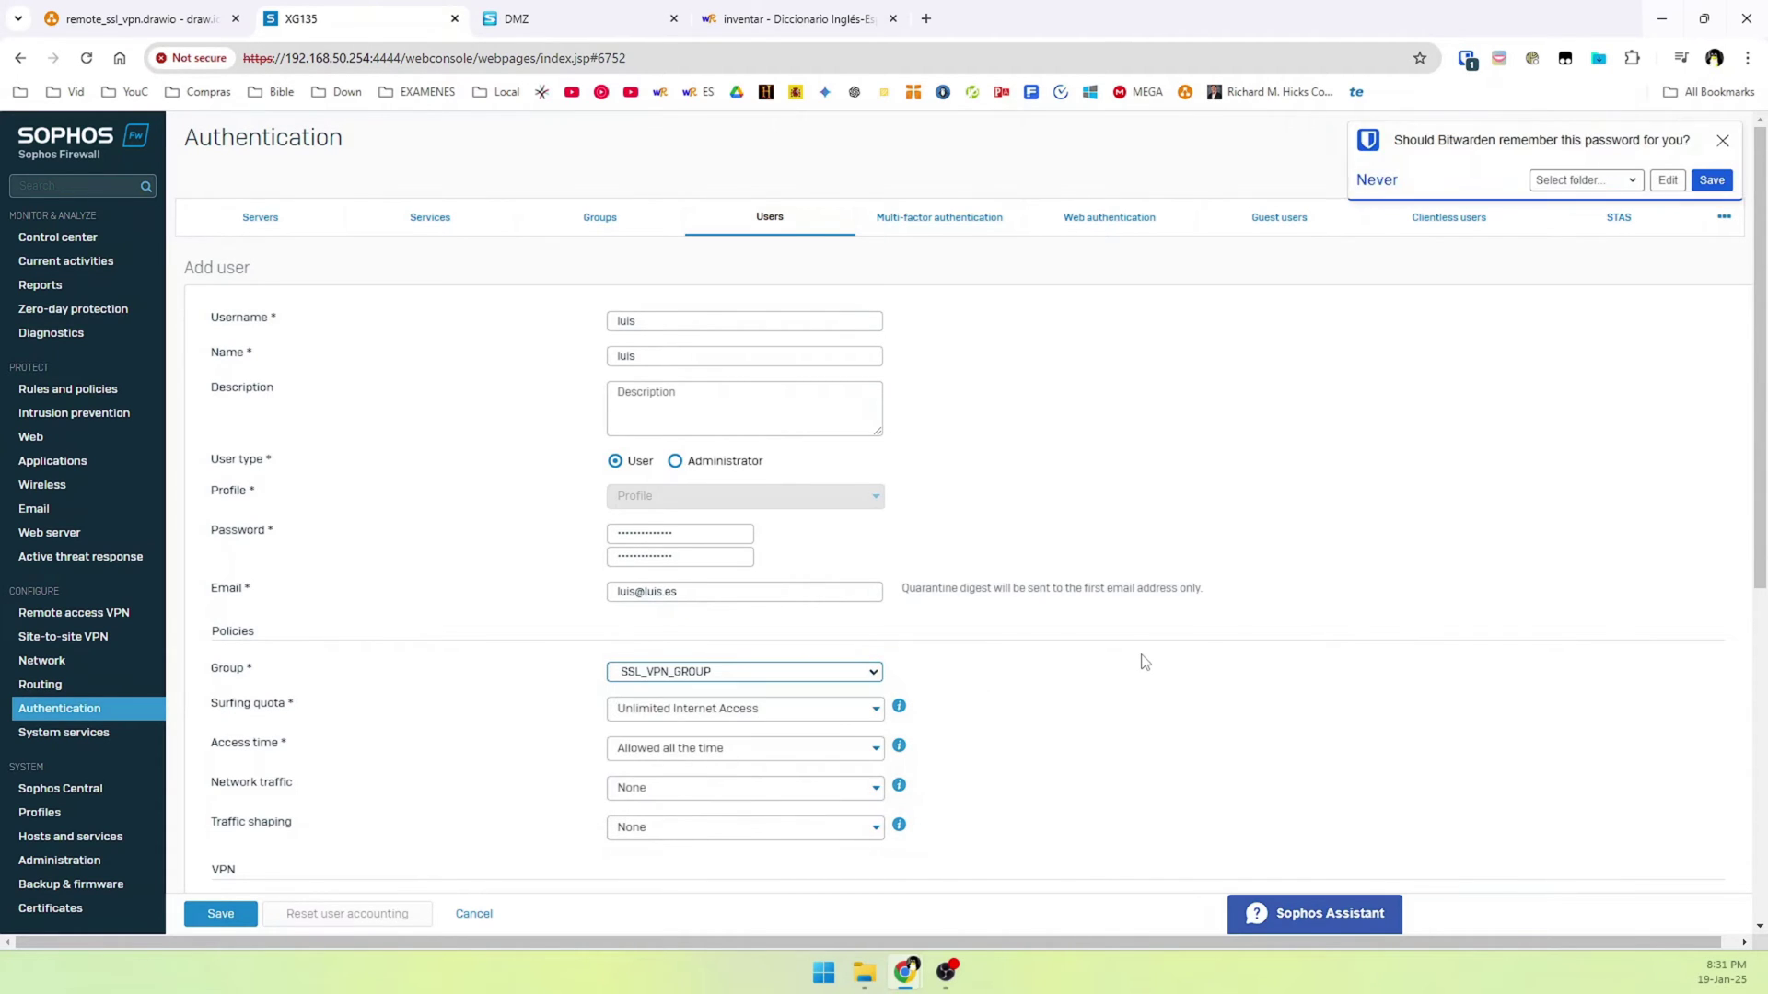
pyautogui.scroll(-3, 769, 742)
pyautogui.scroll(-4, 562, 758)
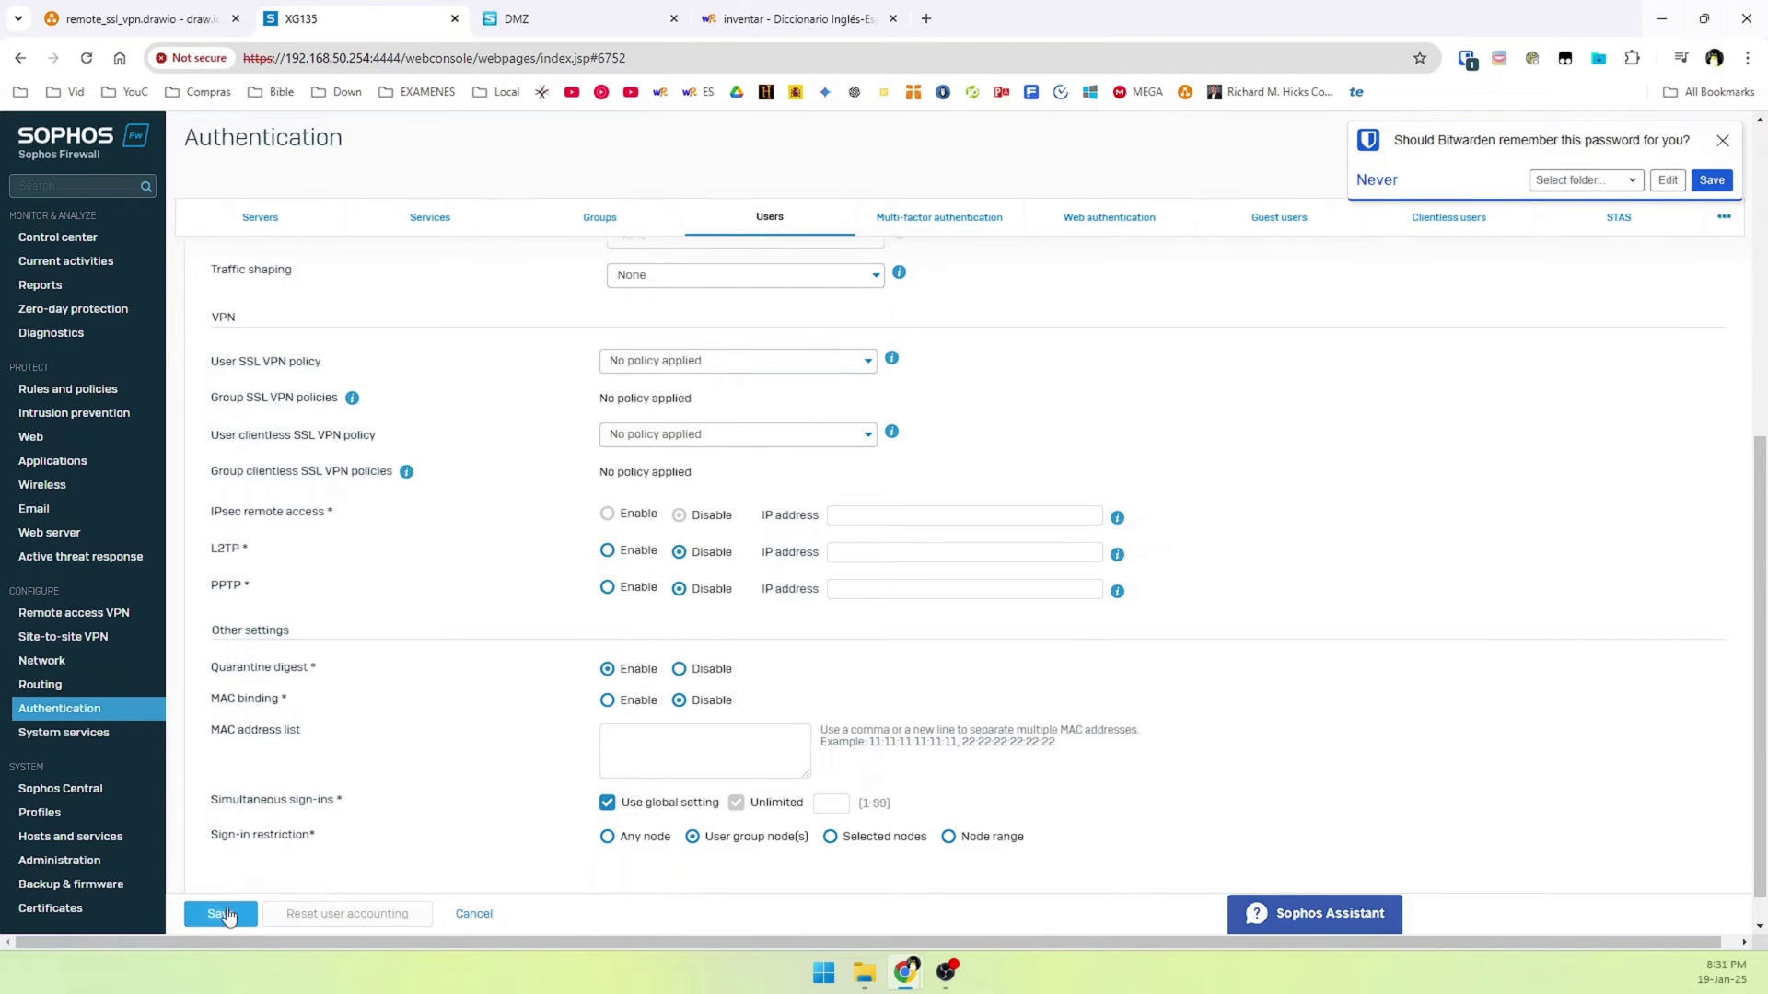
pyautogui.click(224, 913)
pyautogui.scroll(6, 327, 783)
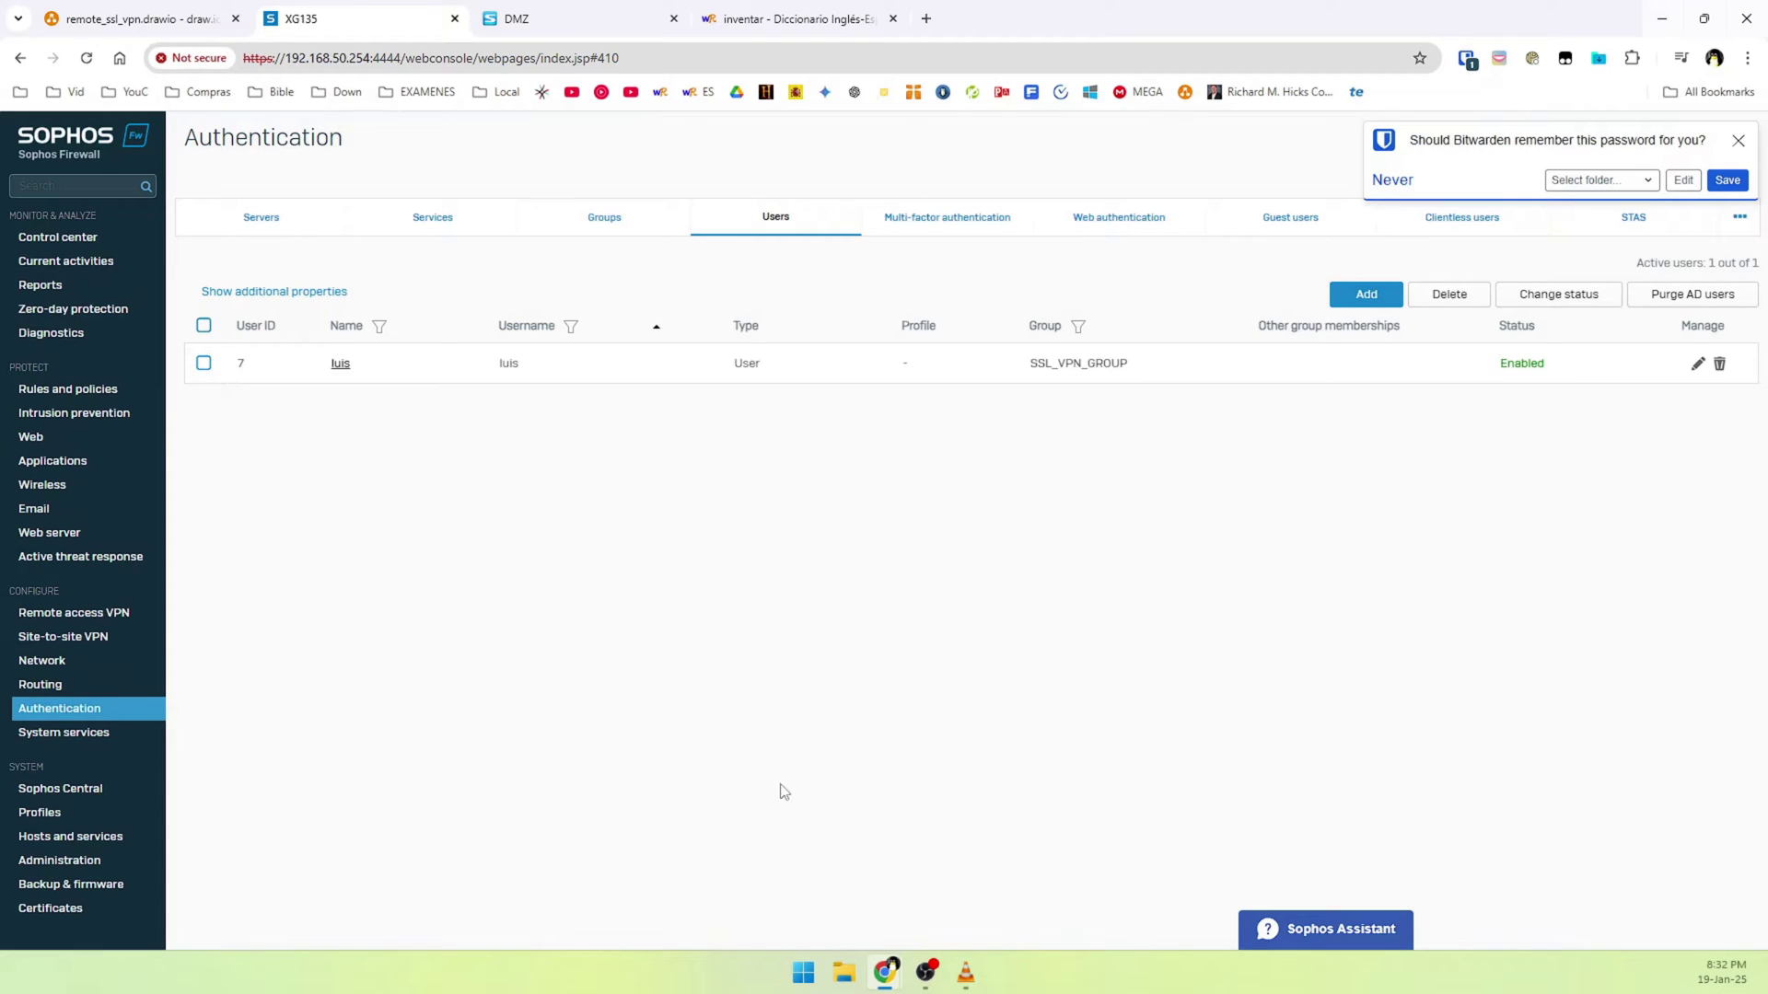
# In SSL VPN global settings, change the port from 8443 to 10443
pyautogui.click(50, 619)
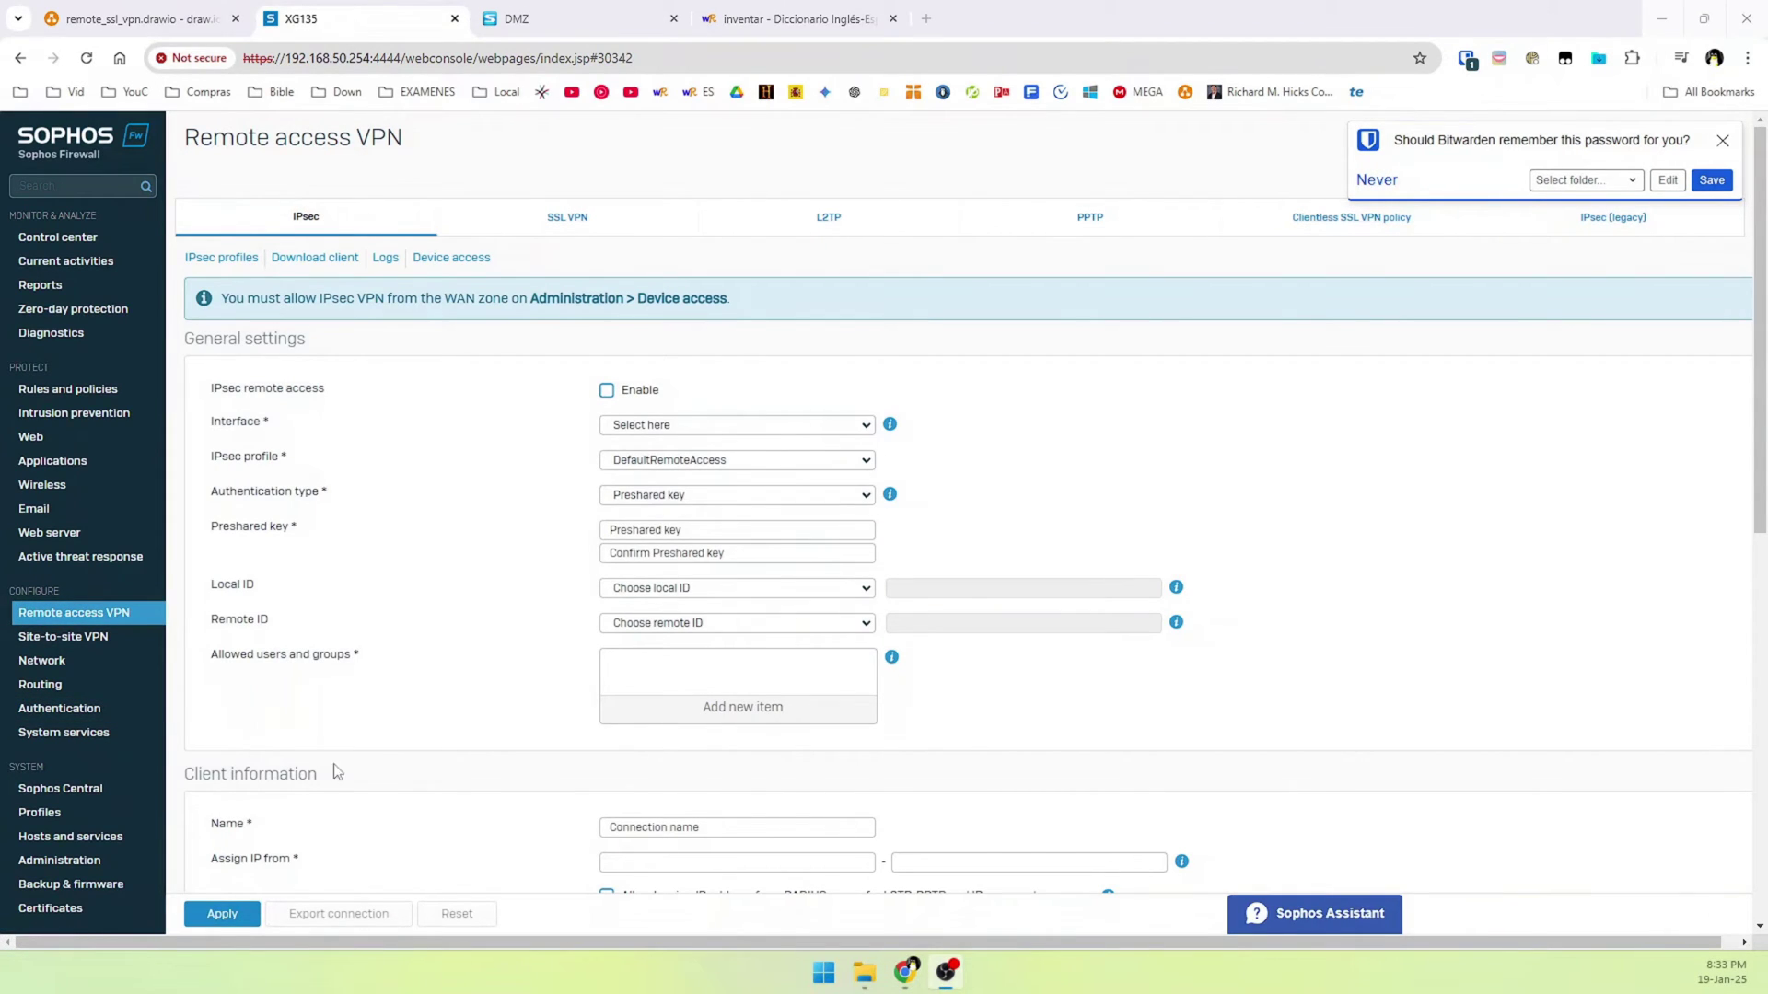
pyautogui.click(540, 225)
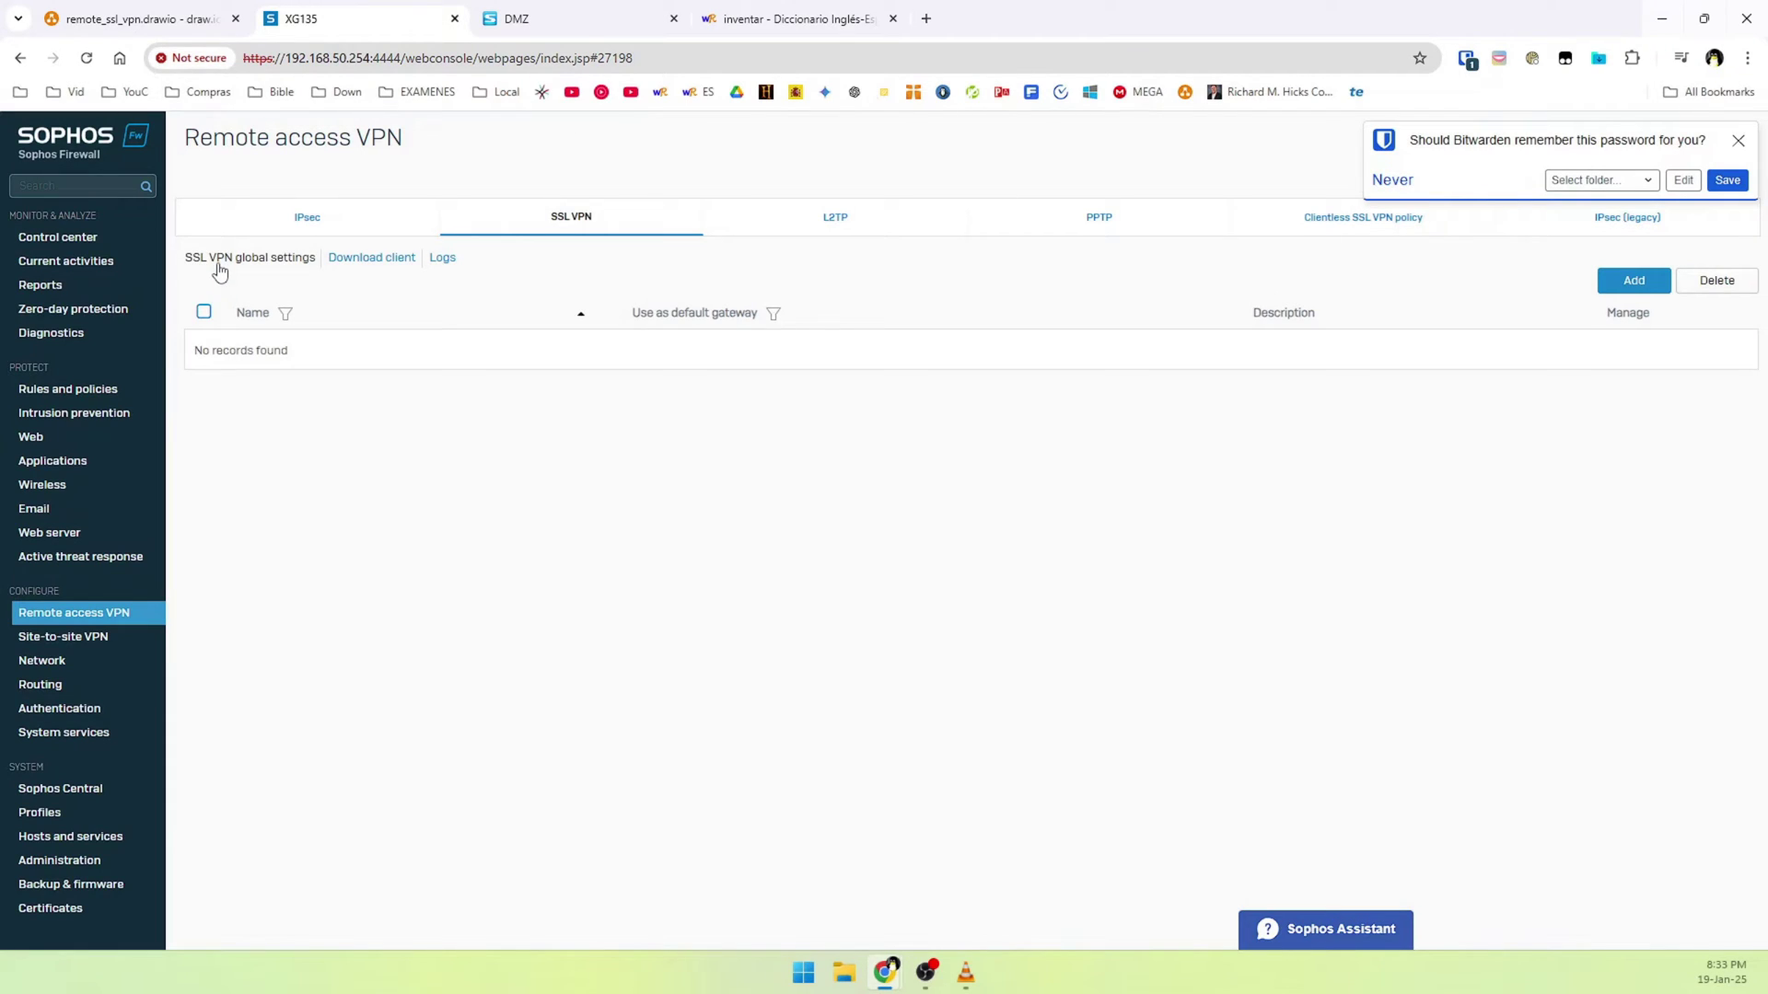
pyautogui.click(219, 265)
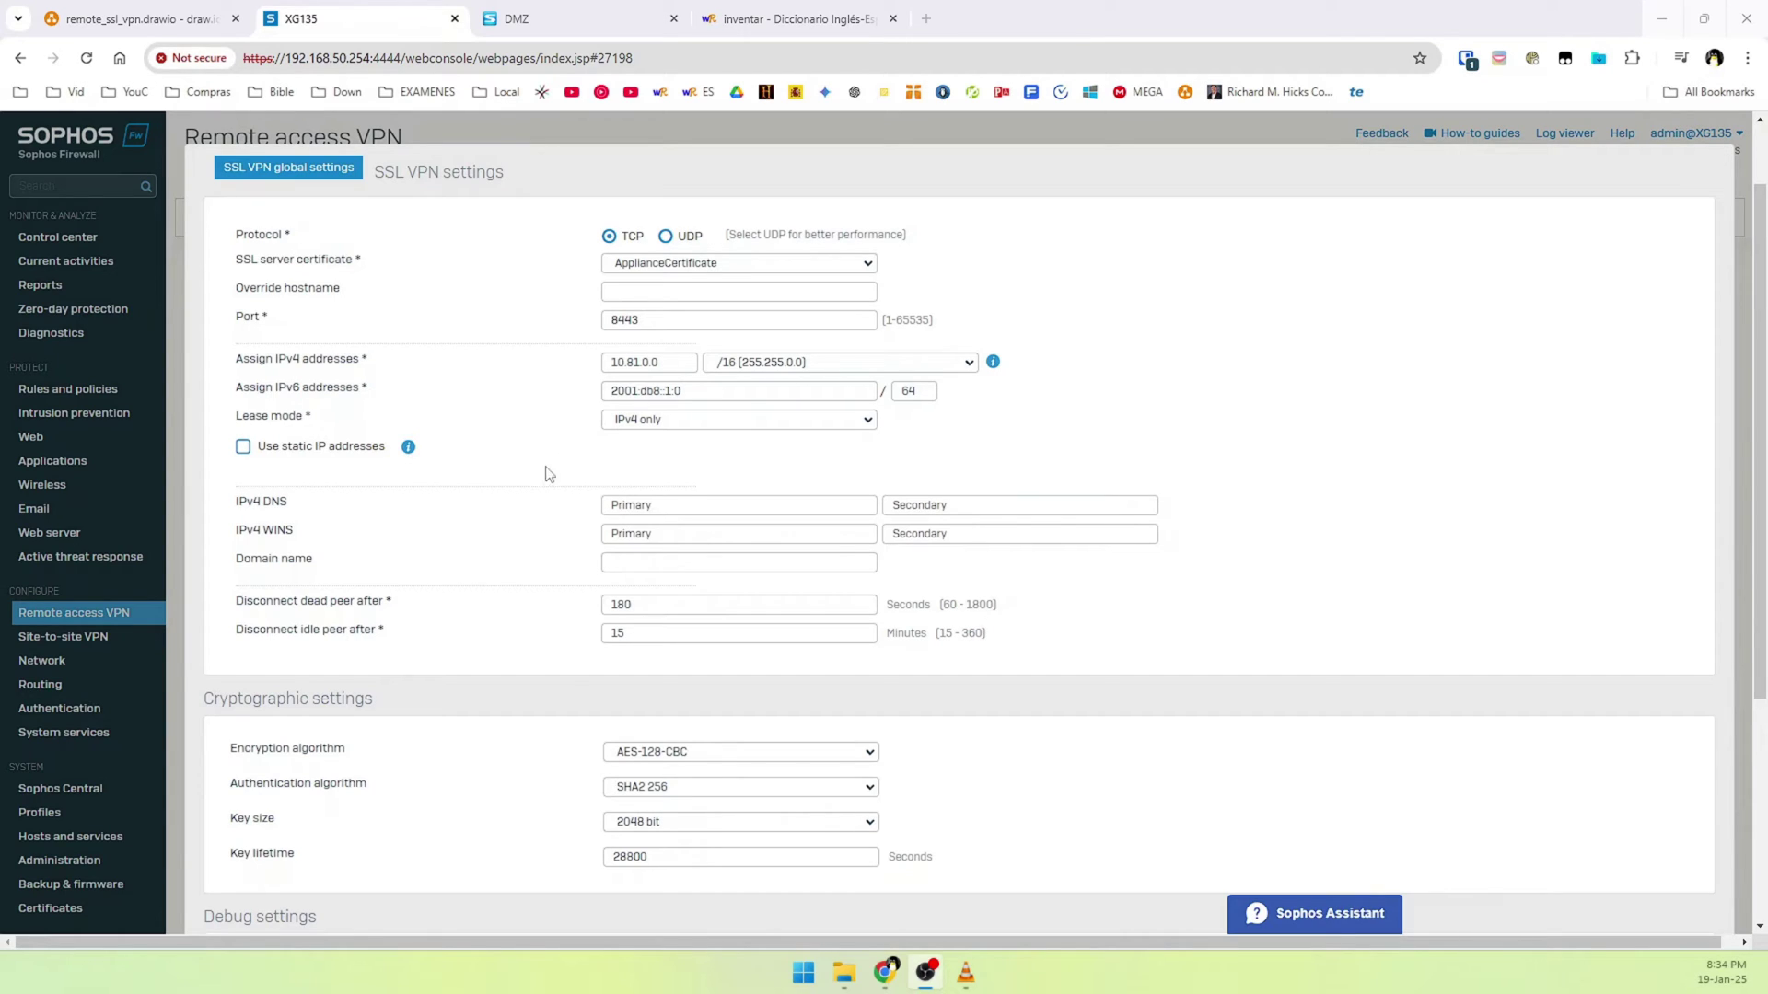
pyautogui.click(621, 322)
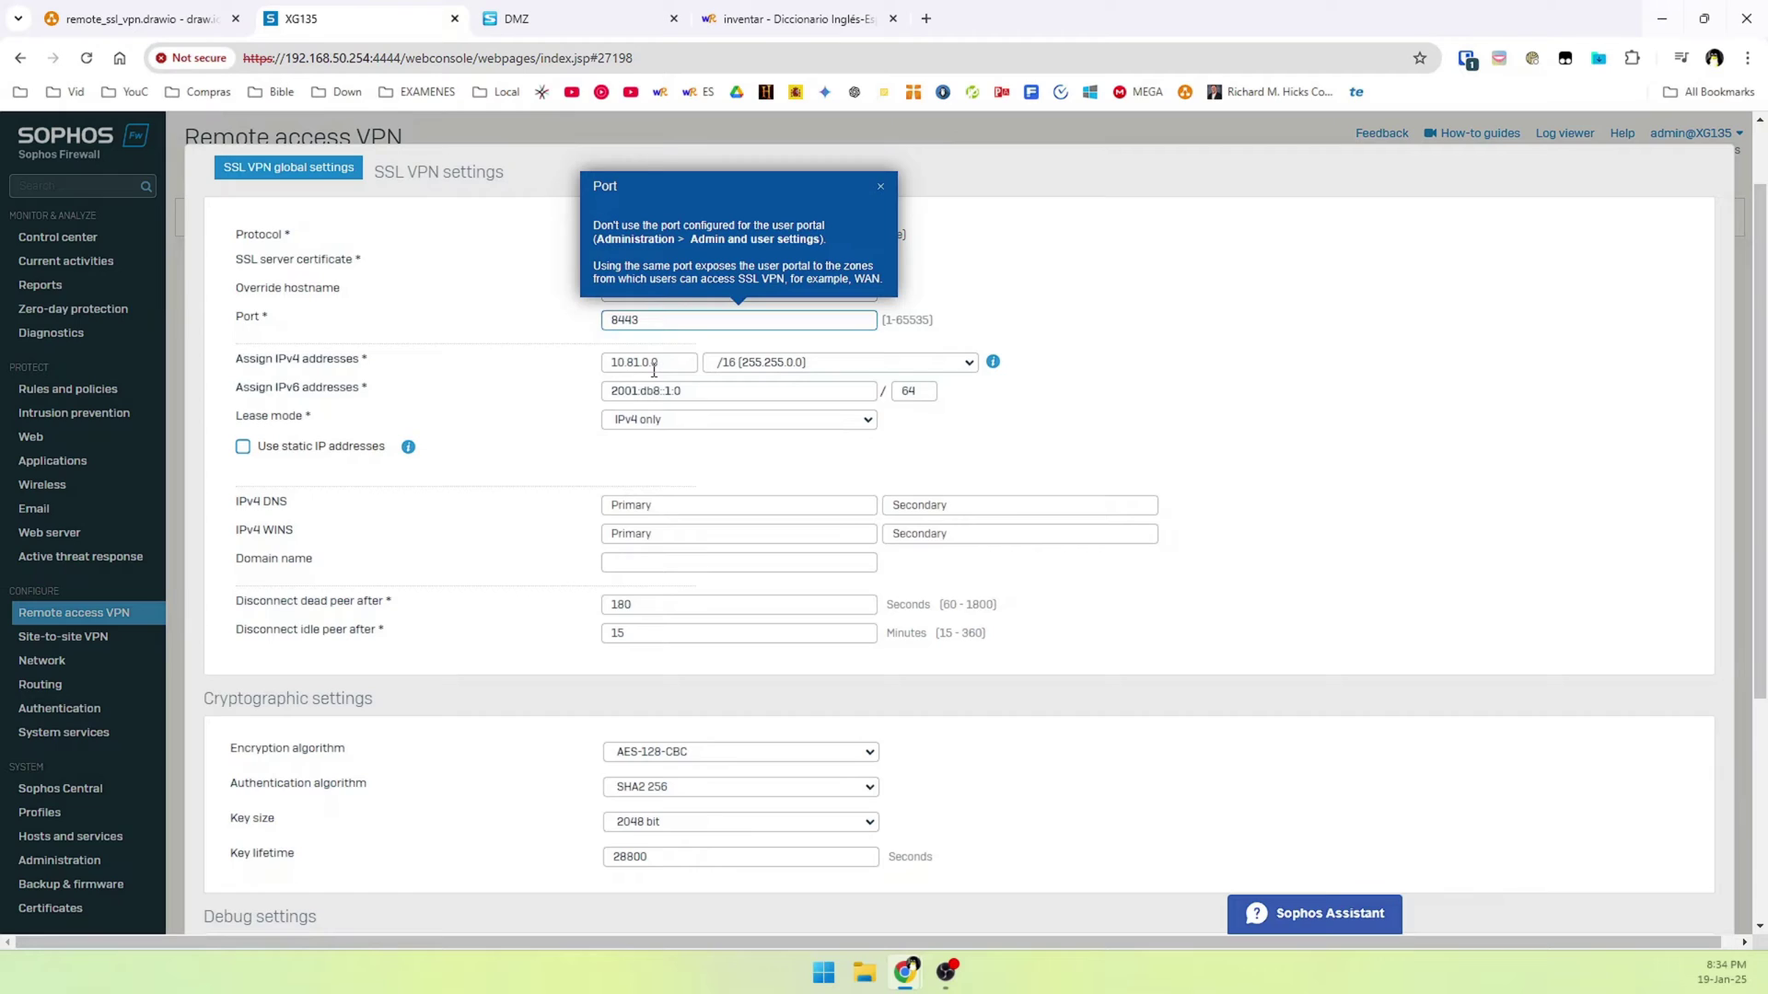
pyautogui.press('Delete')
pyautogui.write('10')
pyautogui.click(882, 183)
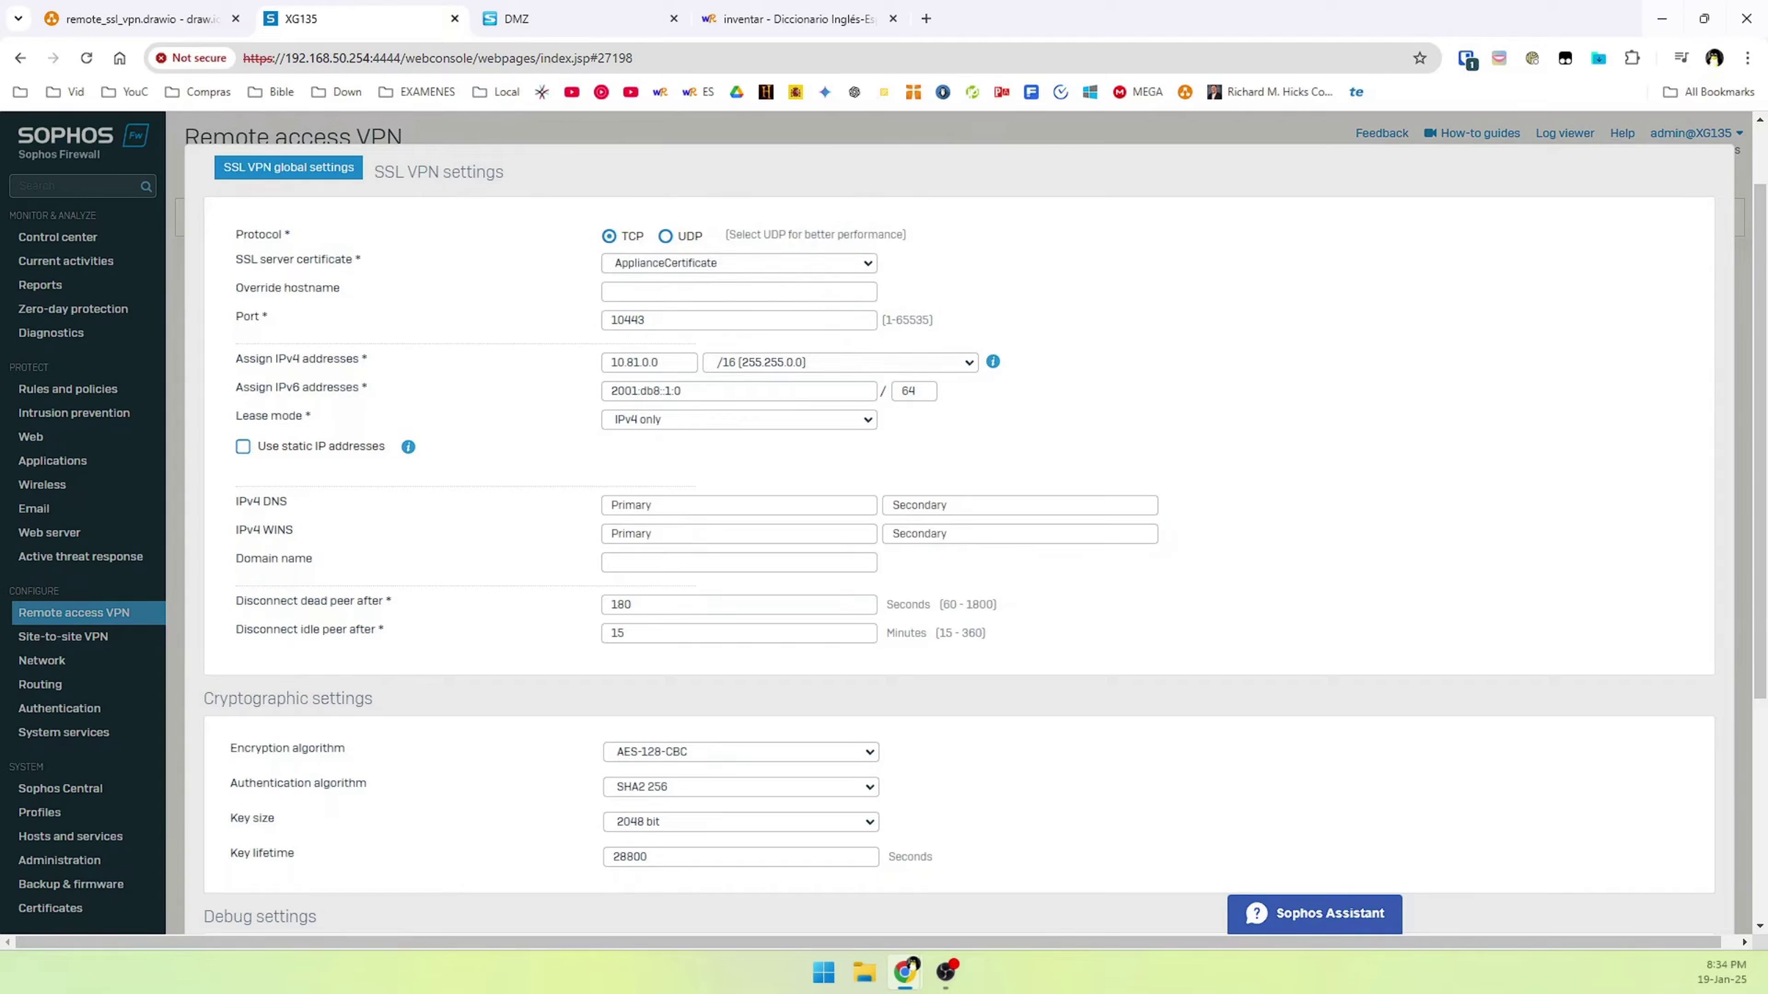
pyautogui.click(276, 380)
pyautogui.hotkey('alt', 'Tab')
# Set the primary IPv4 DNS server to 8.8.8.8
pyautogui.click(618, 506)
pyautogui.click(515, 514)
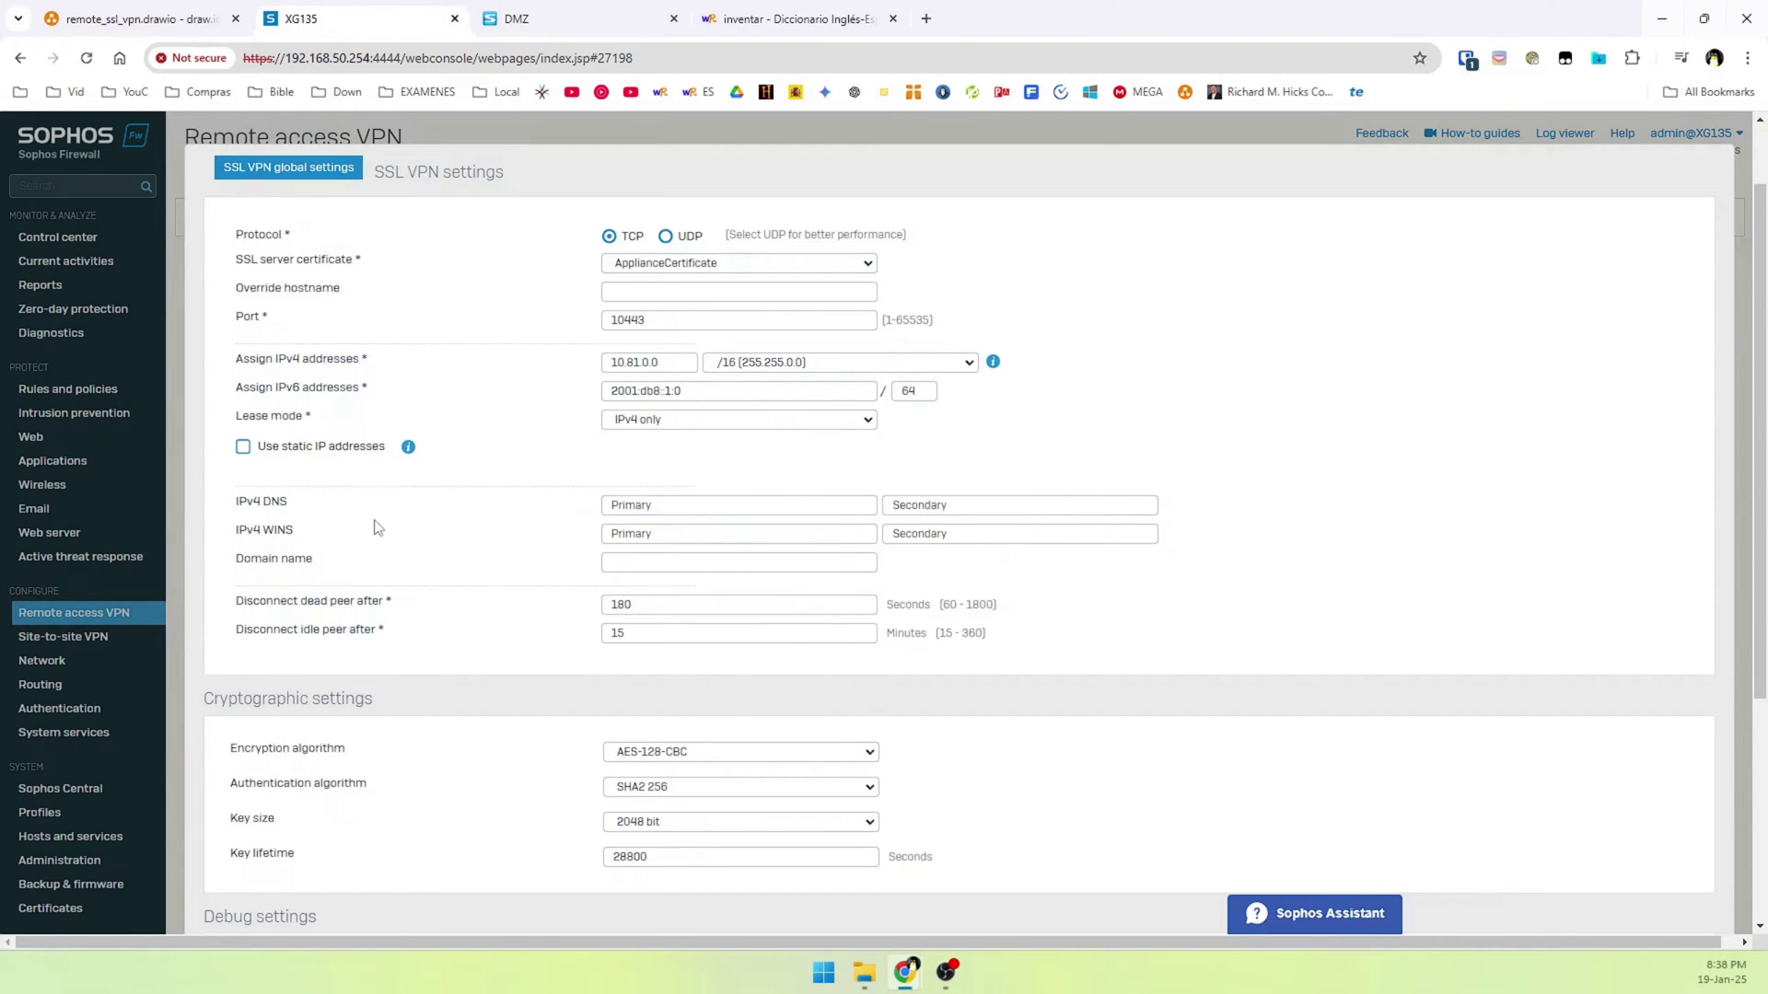
pyautogui.click(628, 509)
pyautogui.click(597, 646)
pyautogui.click(643, 507)
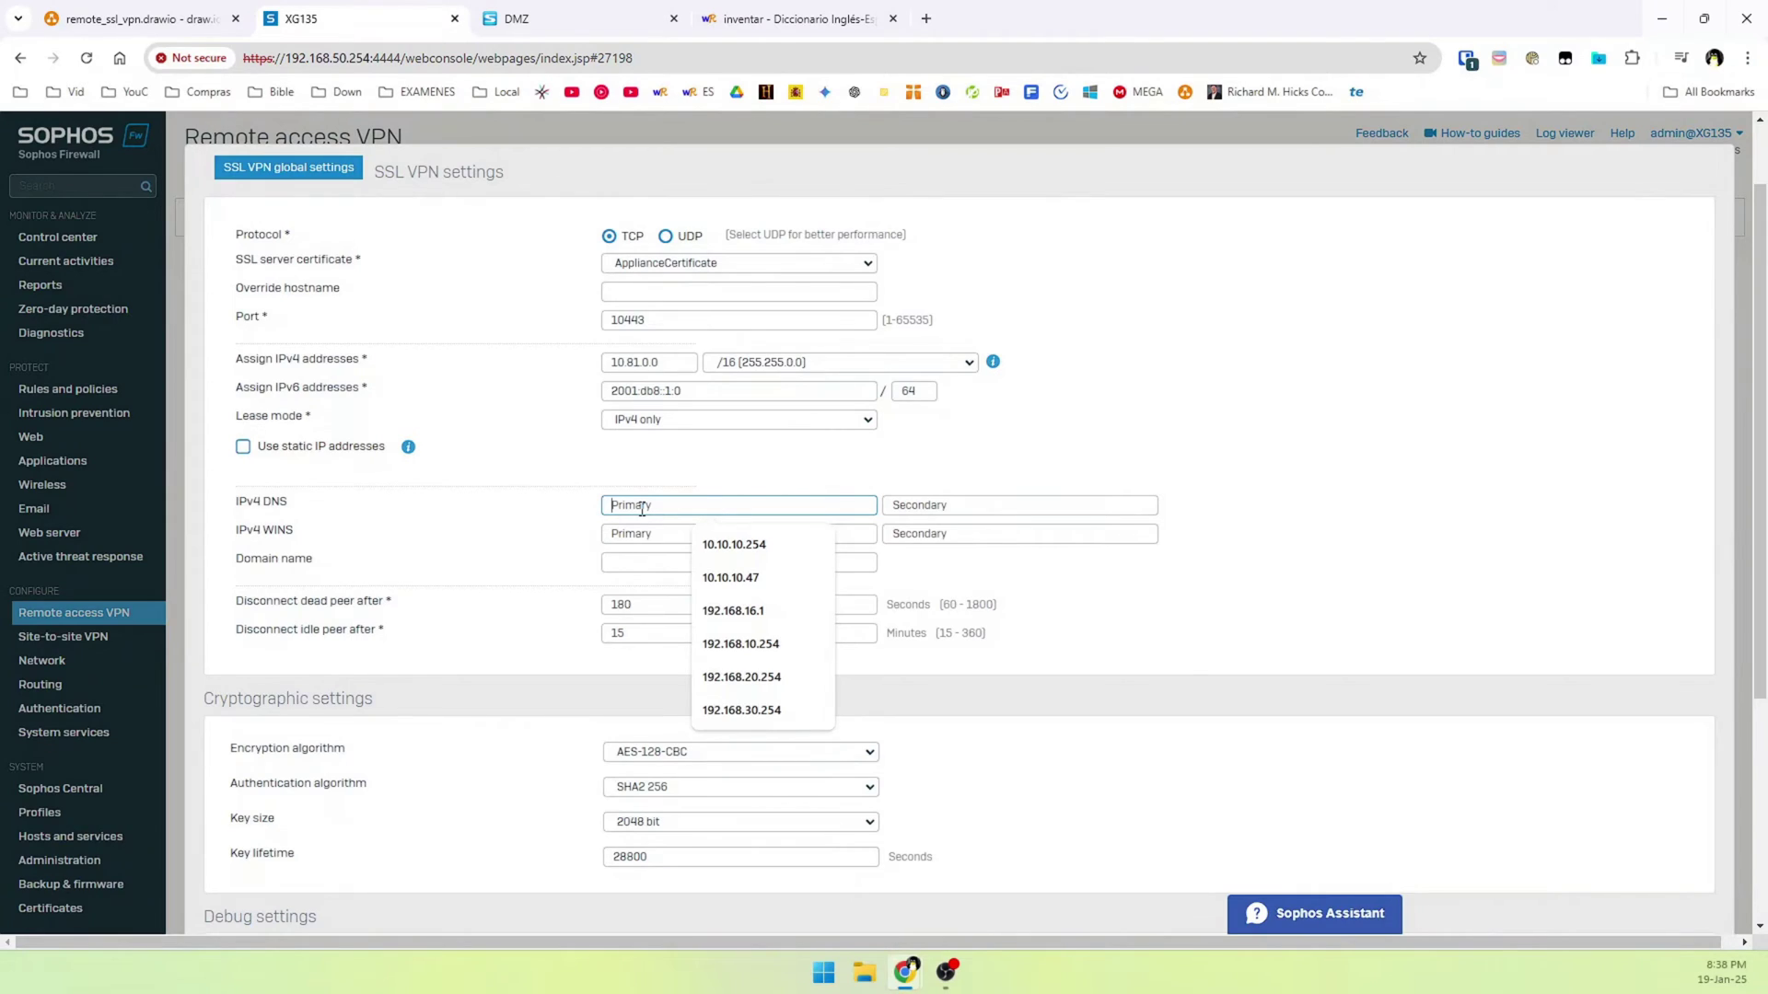
pyautogui.write('192.168')
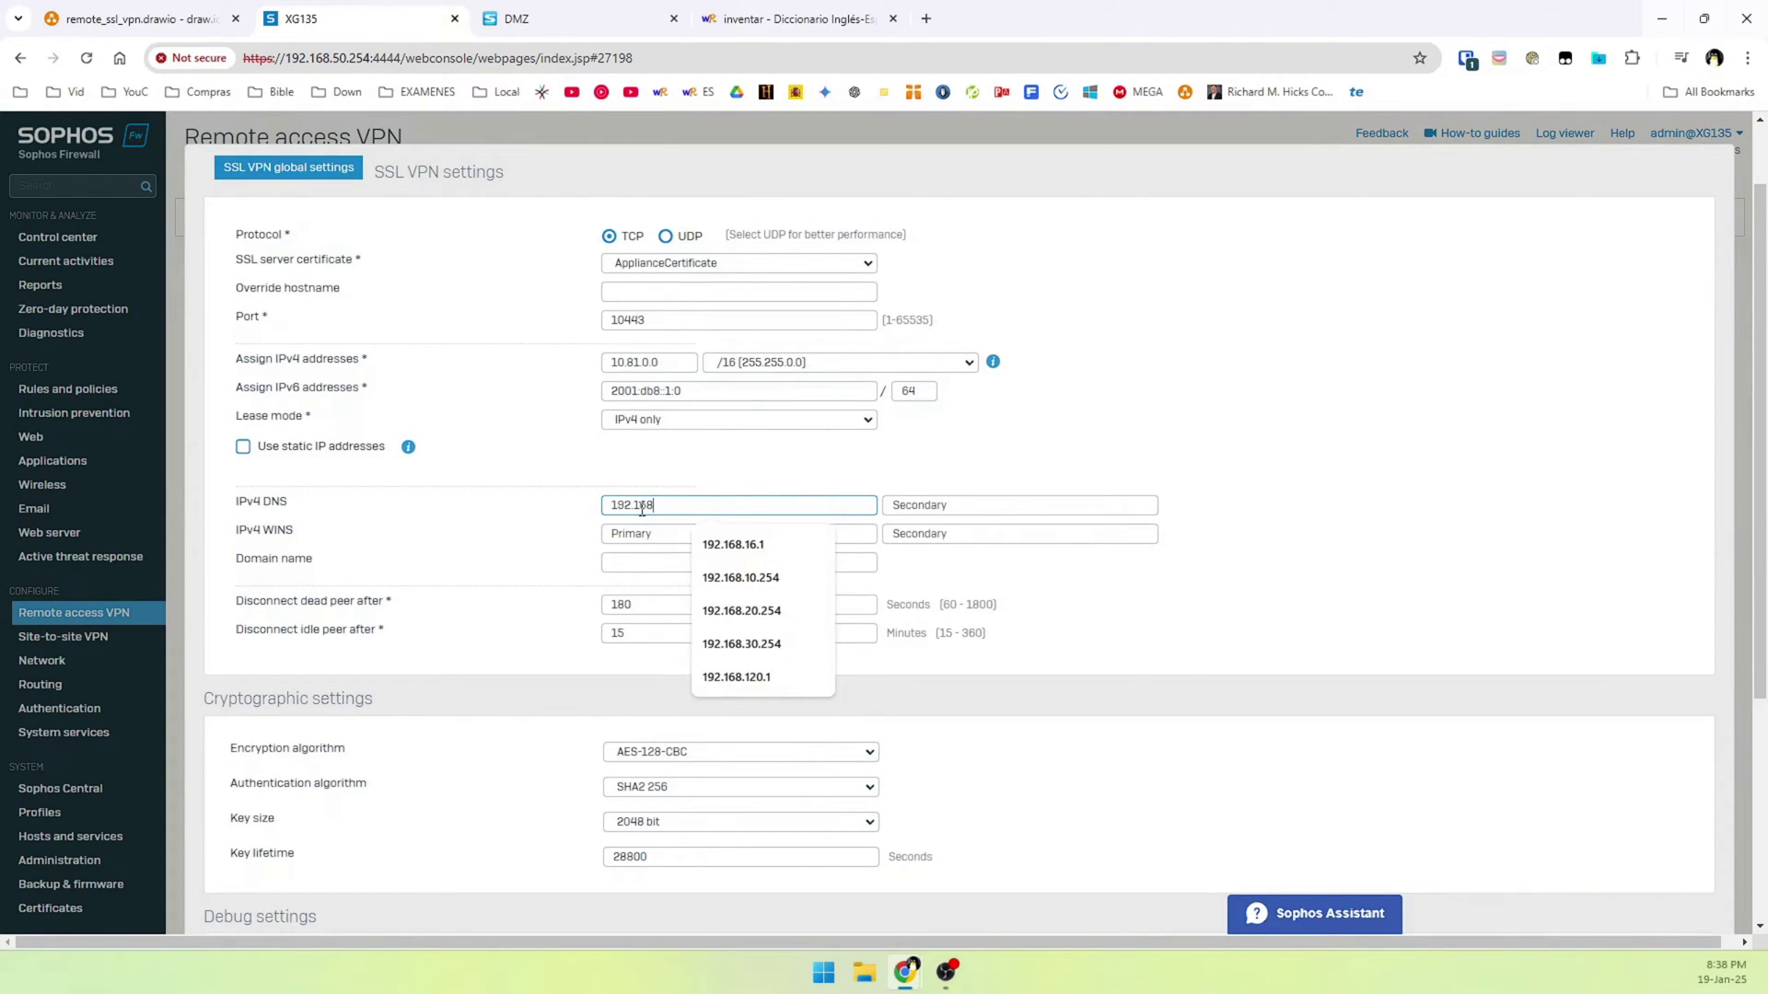
pyautogui.write('.50.15')
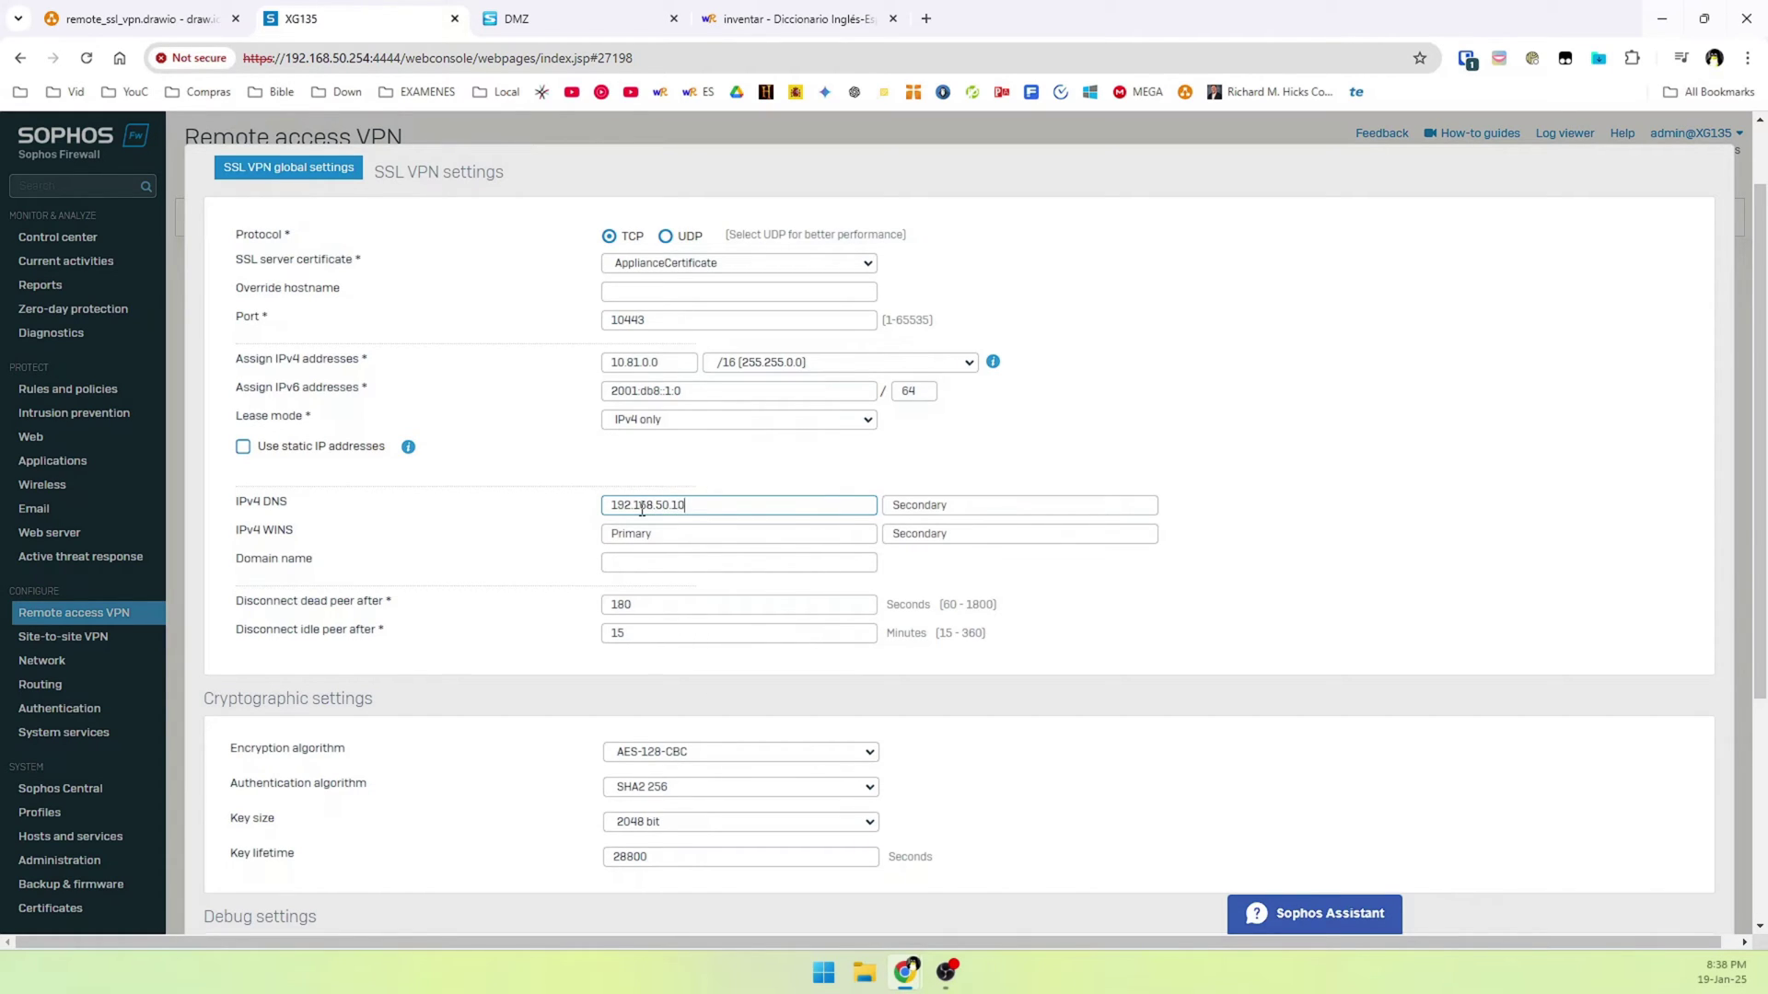
pyautogui.press('Tab')
pyautogui.press('Tab')
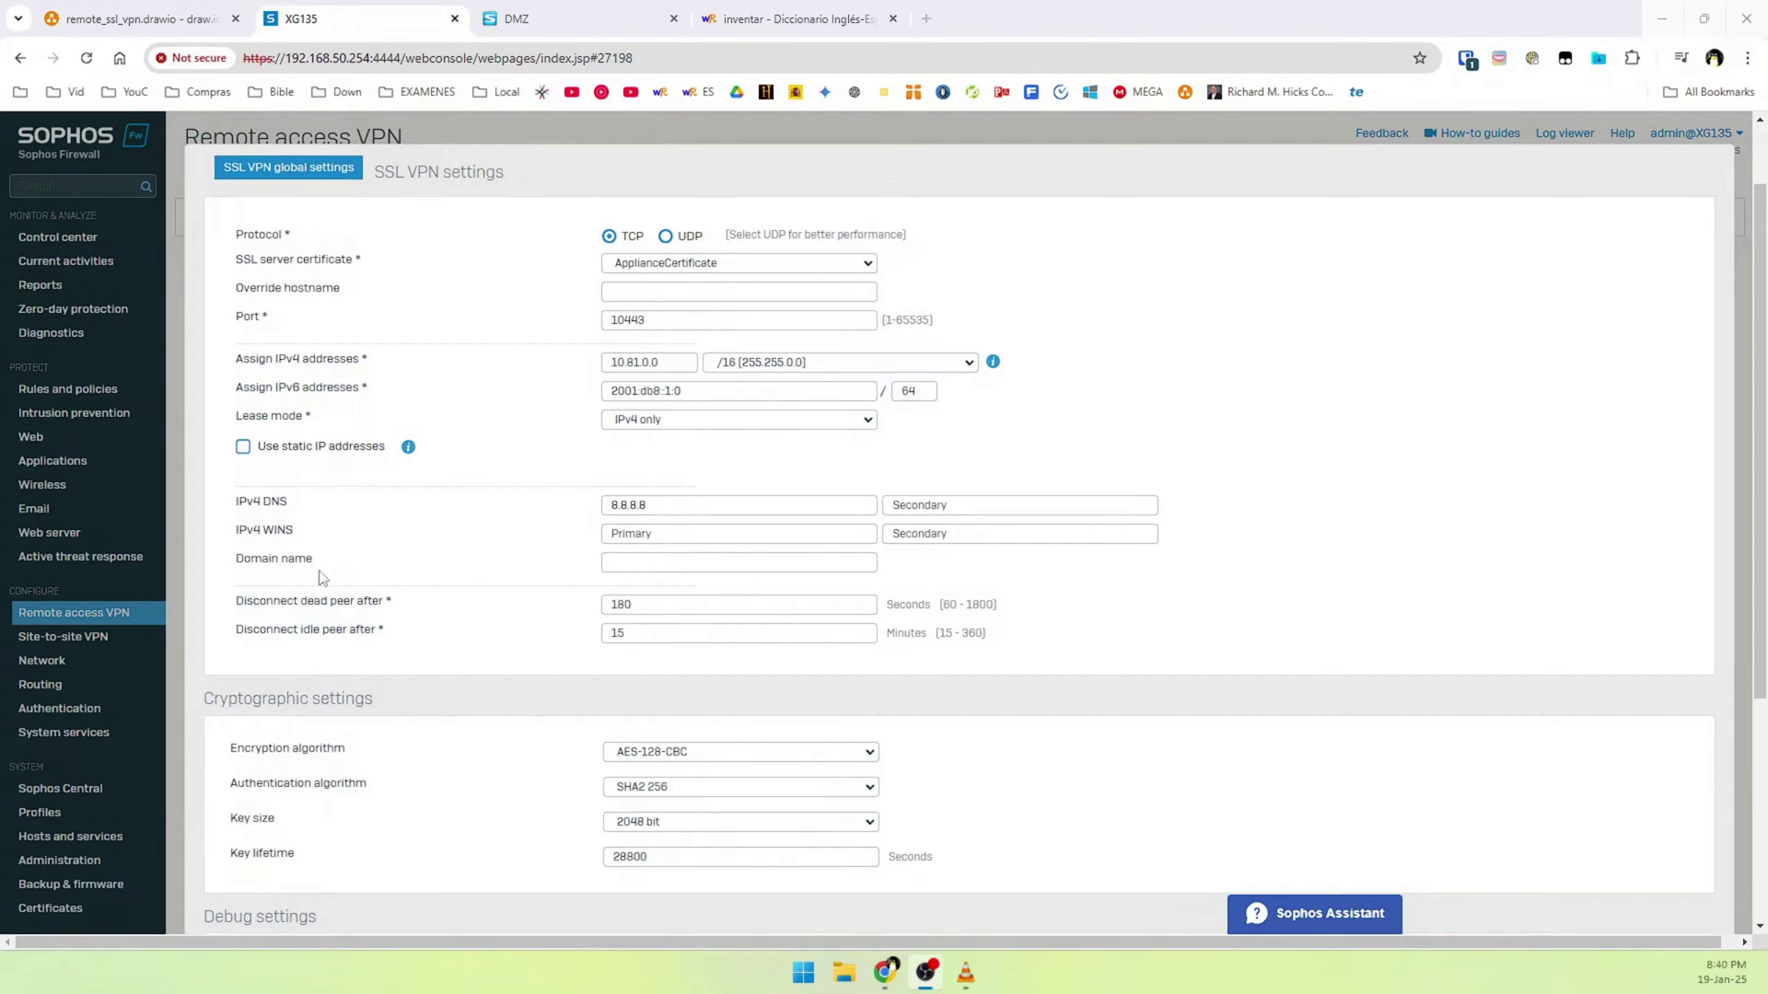
# Fill in the lab domain name and apply the global settings
pyautogui.click(621, 560)
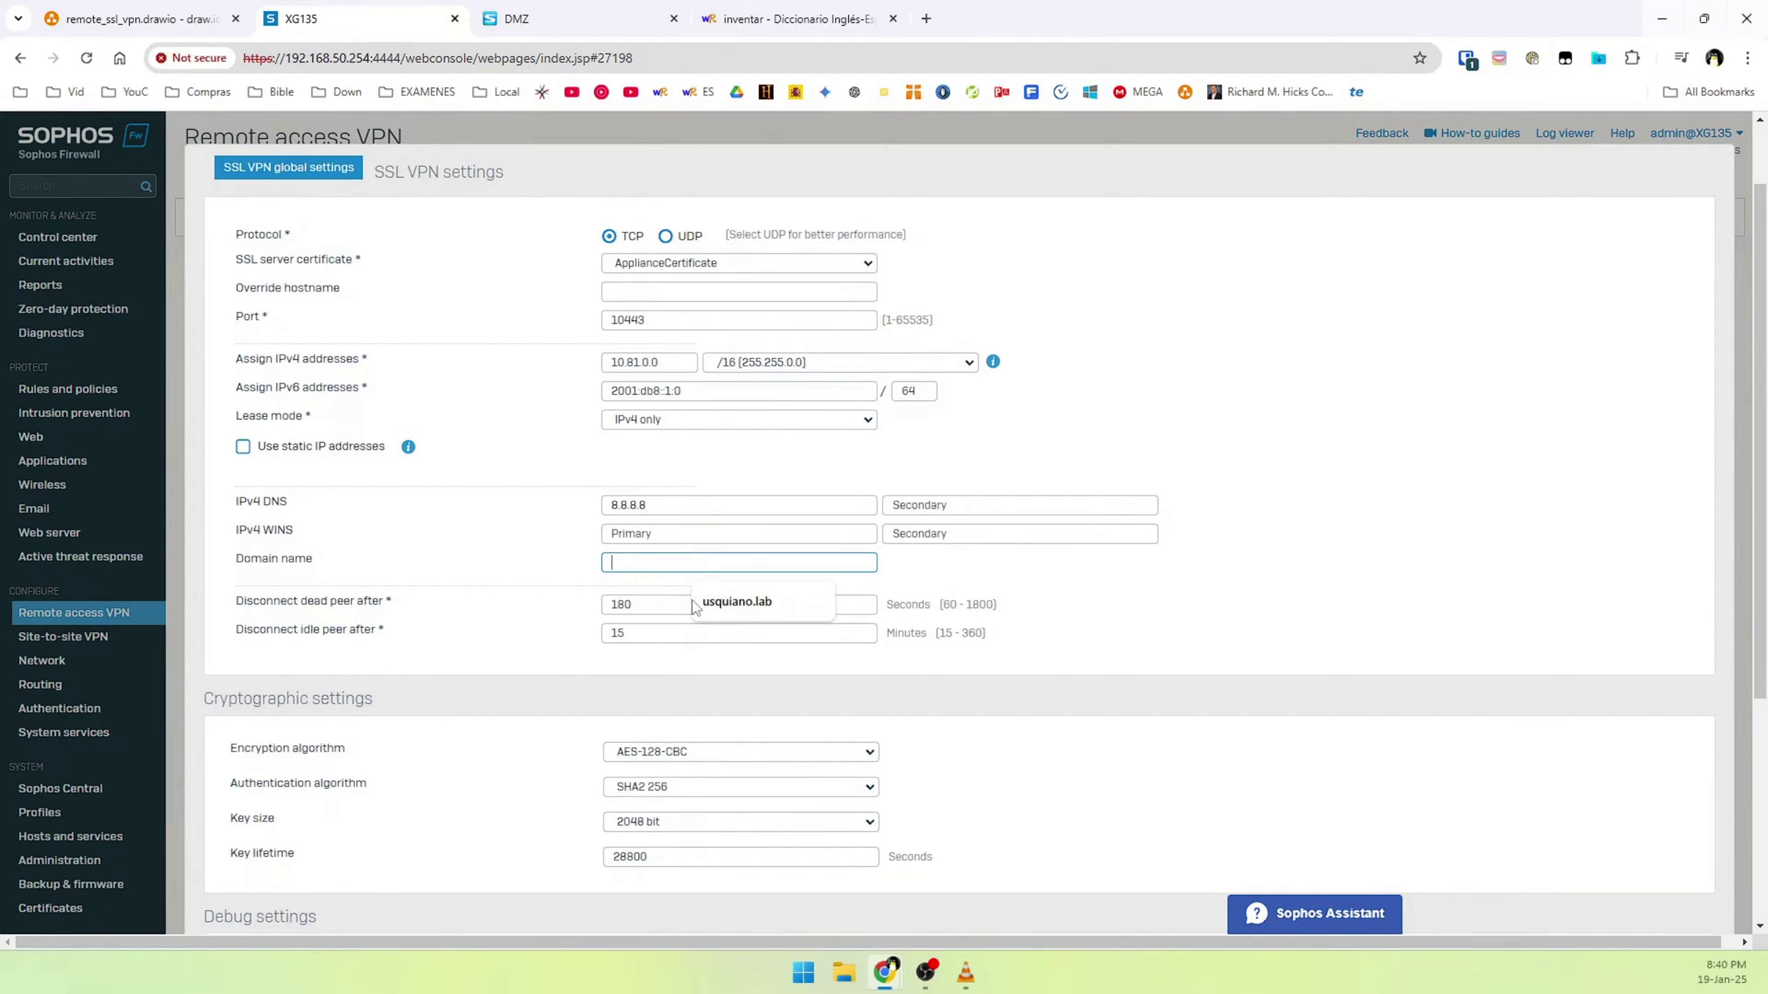
pyautogui.click(737, 602)
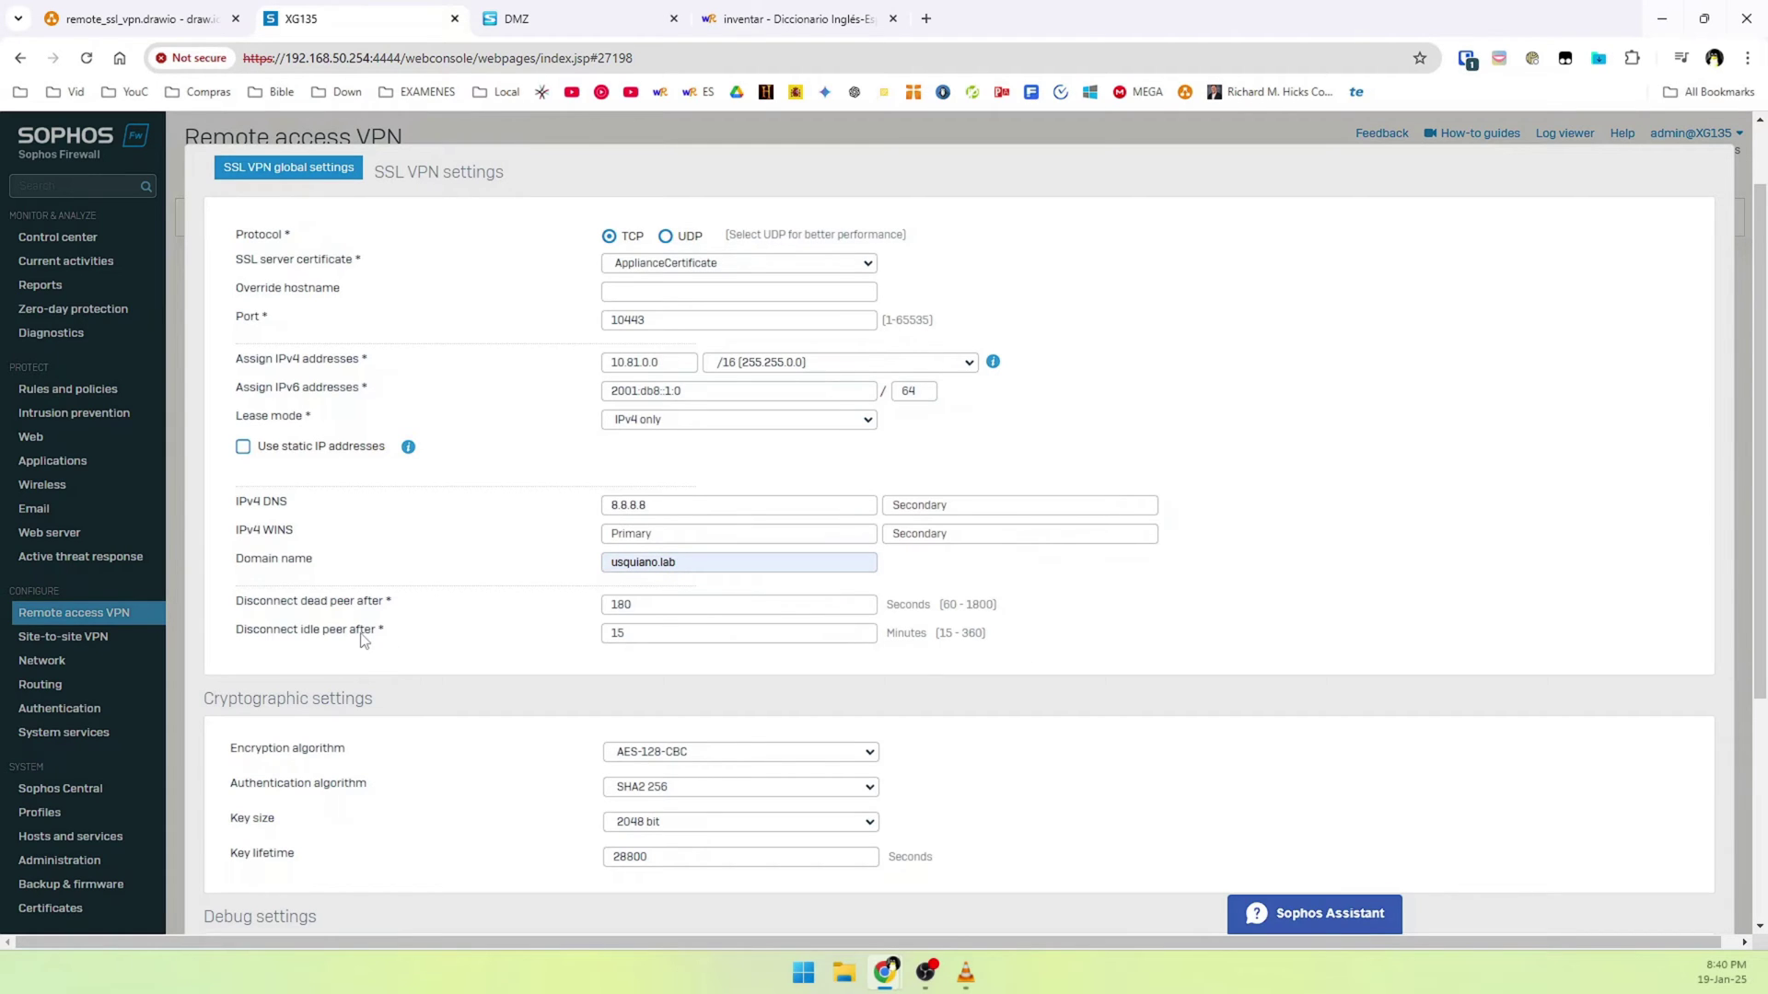
pyautogui.scroll(-1, 350, 651)
pyautogui.scroll(-1, 506, 659)
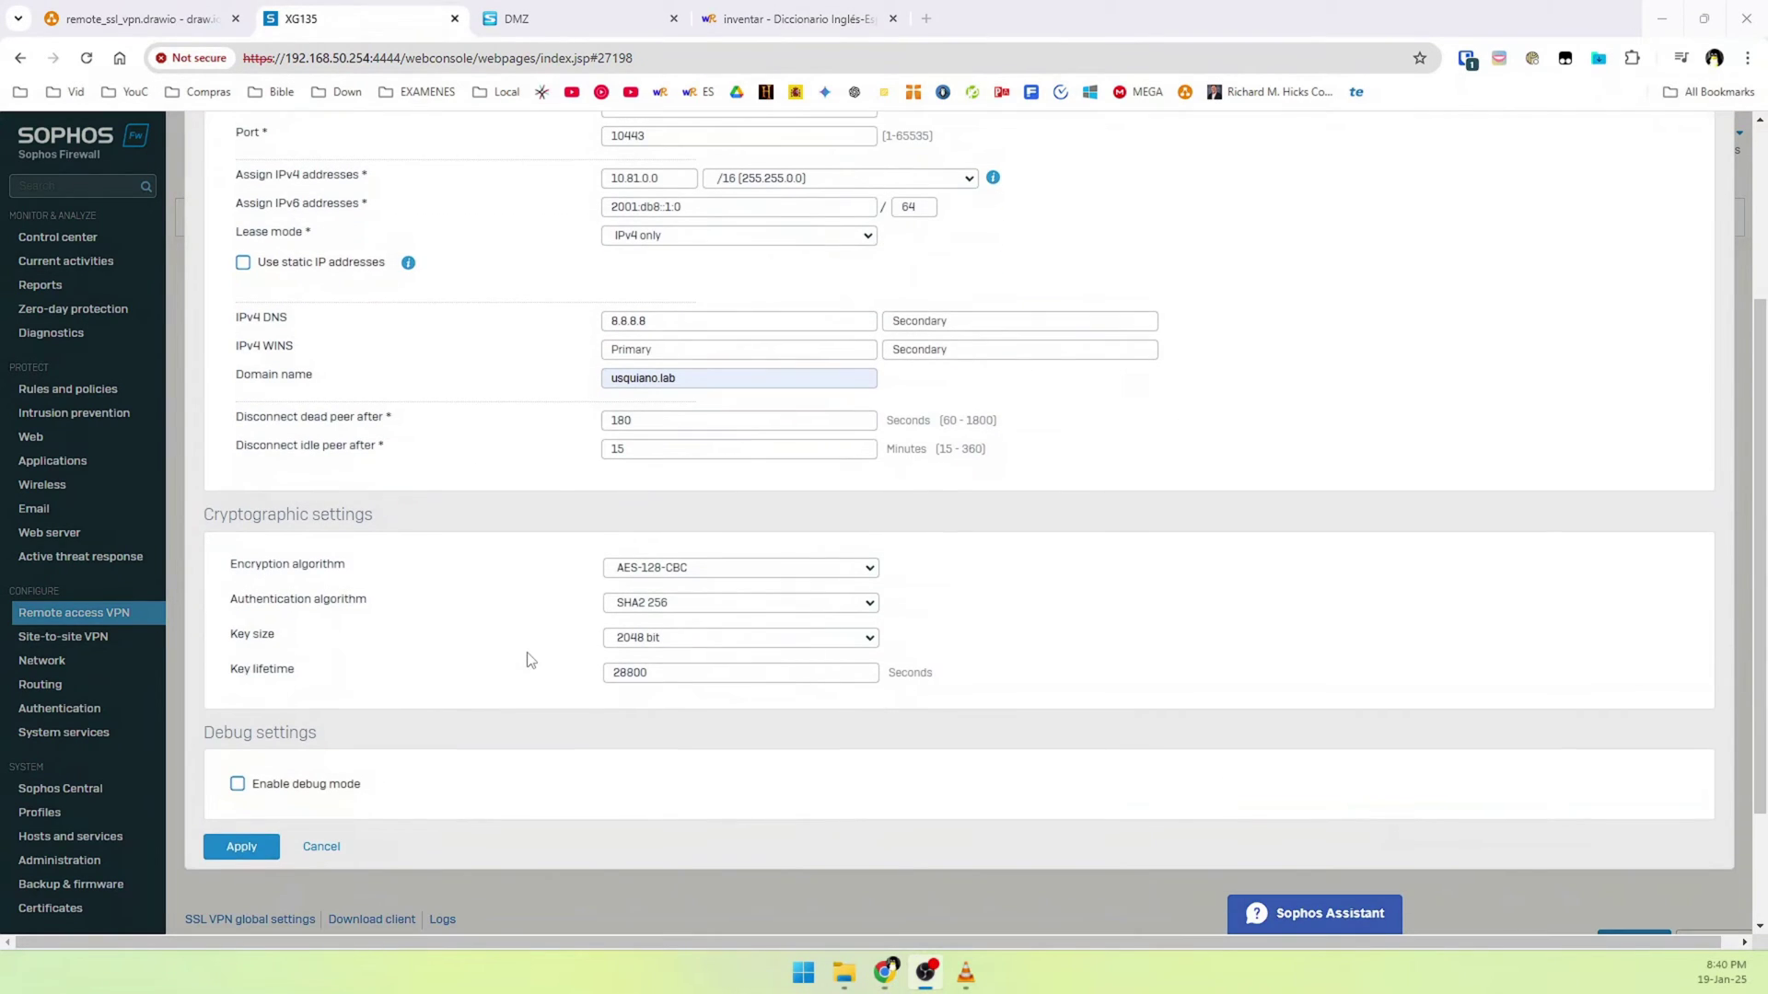
pyautogui.scroll(1, 256, 838)
pyautogui.scroll(-1, 256, 838)
pyautogui.click(241, 846)
pyautogui.click(848, 577)
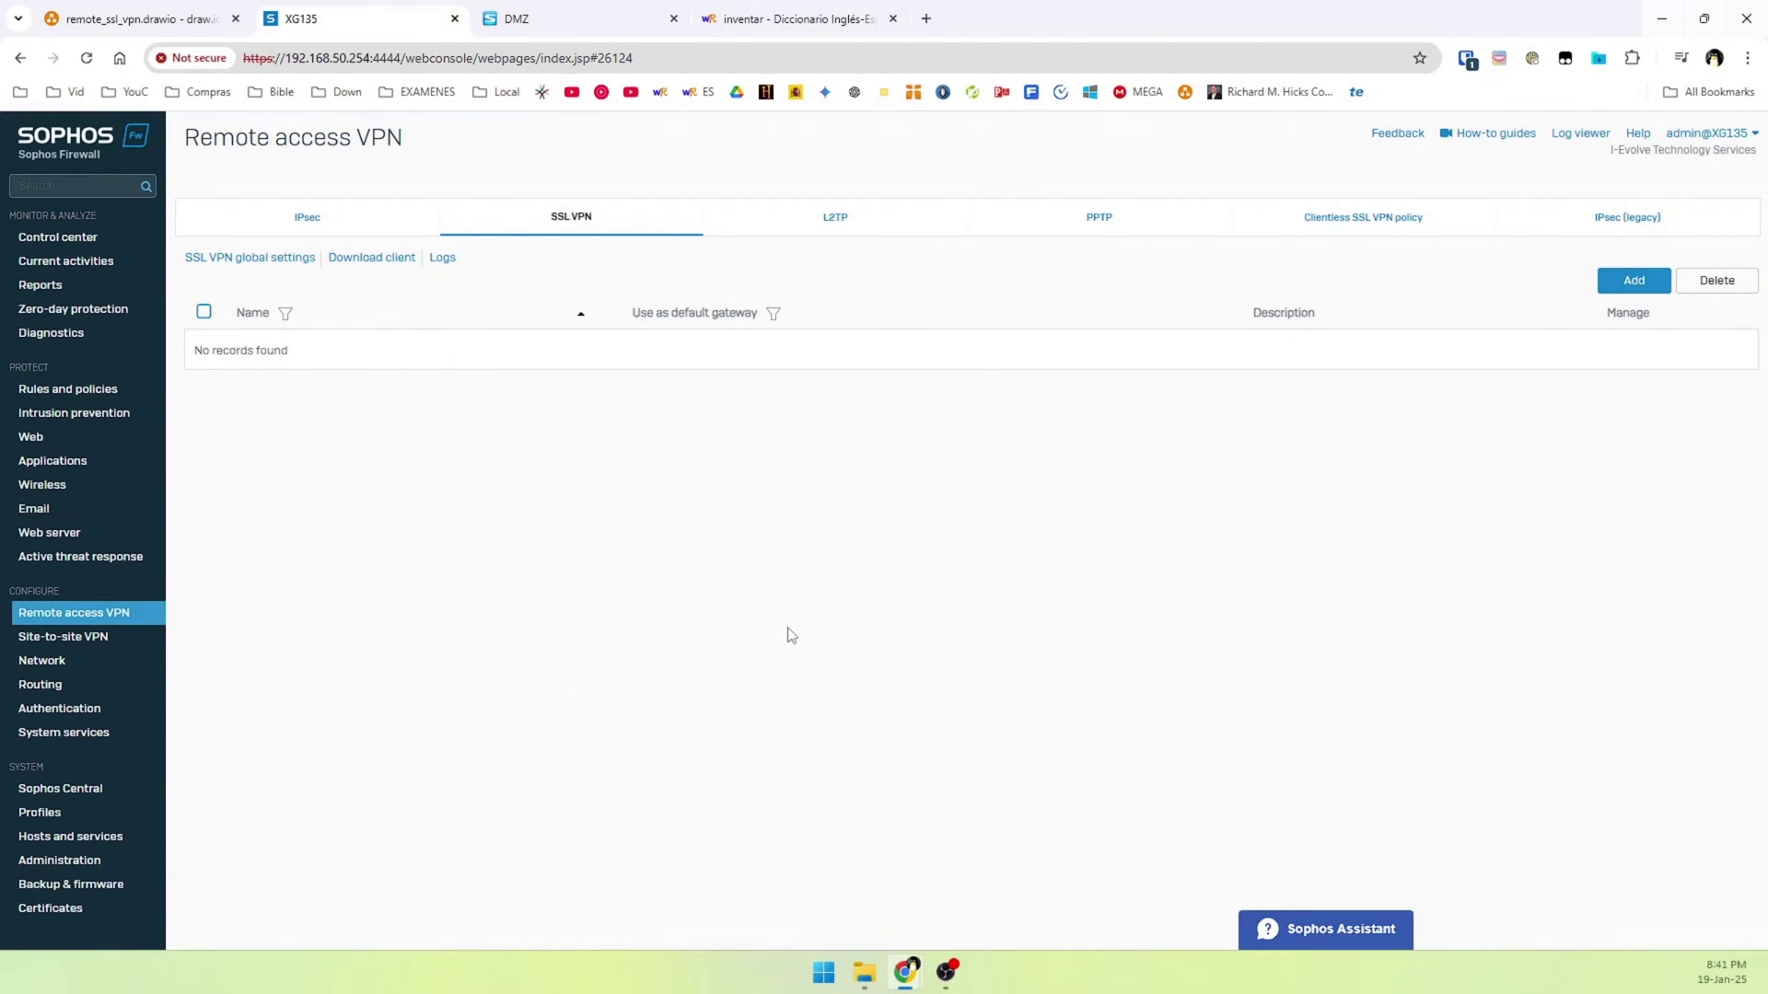
# Create a manually configured SSL VPN policy named SSL_VPN_HOME
pyautogui.click(1615, 286)
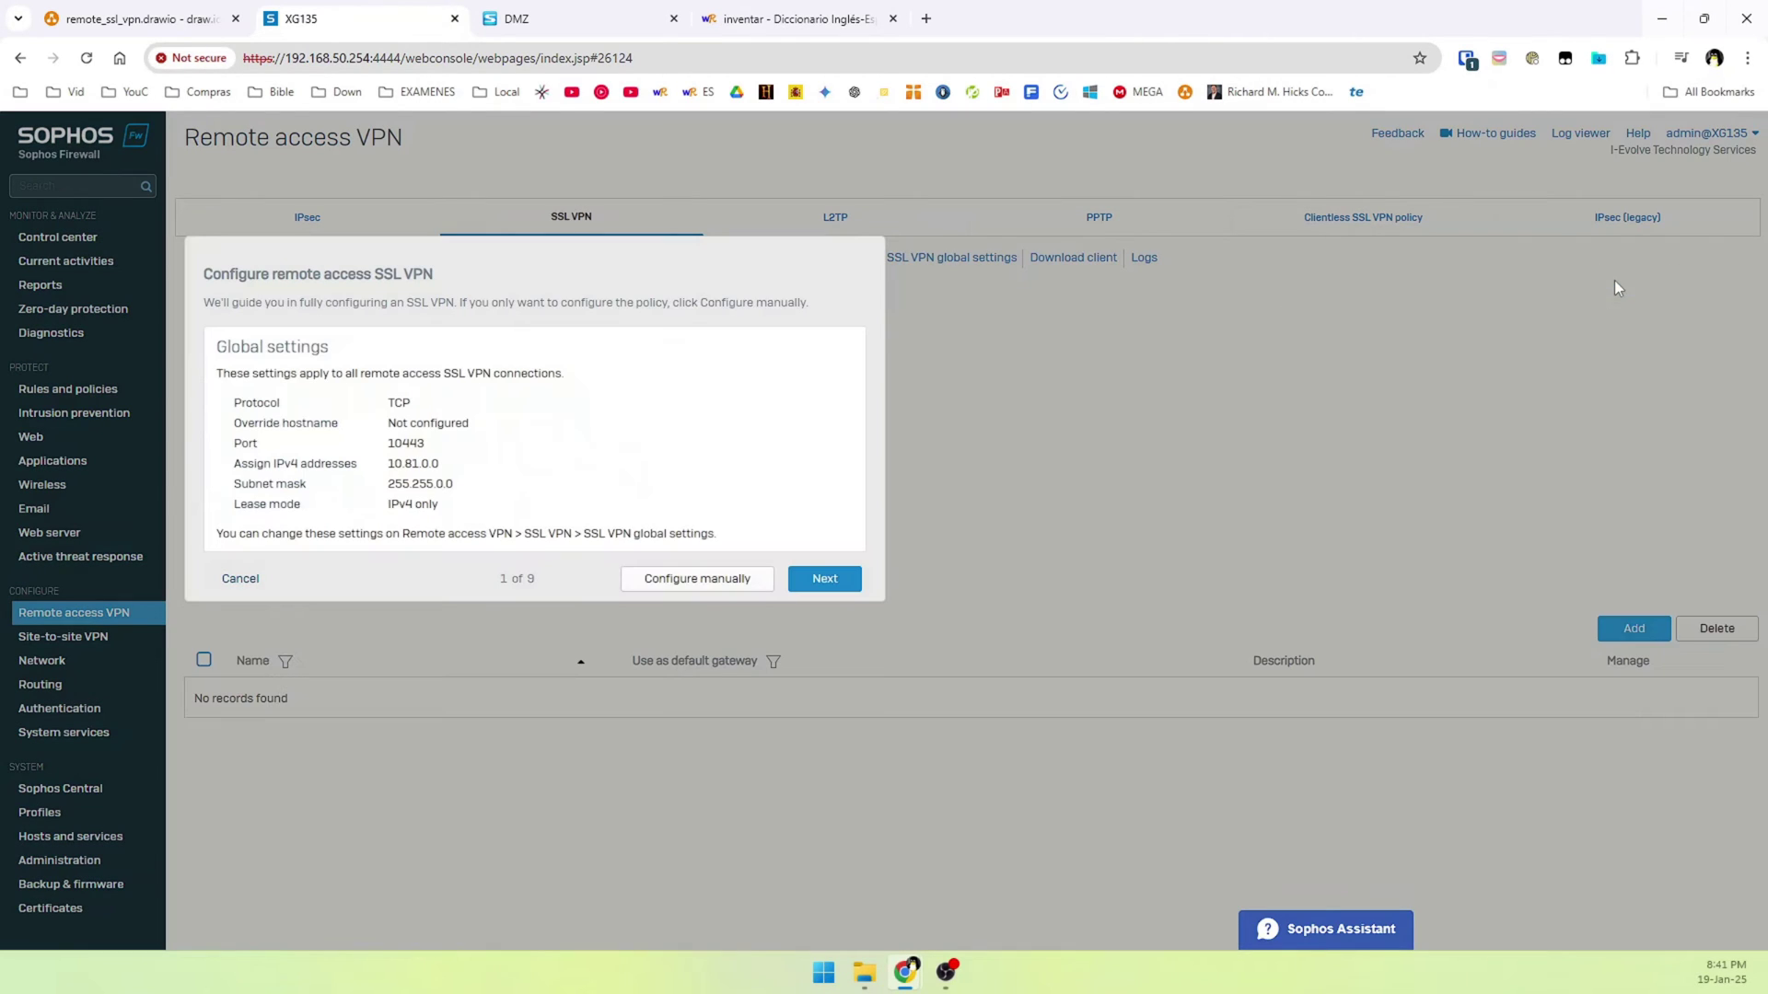
pyautogui.click(680, 589)
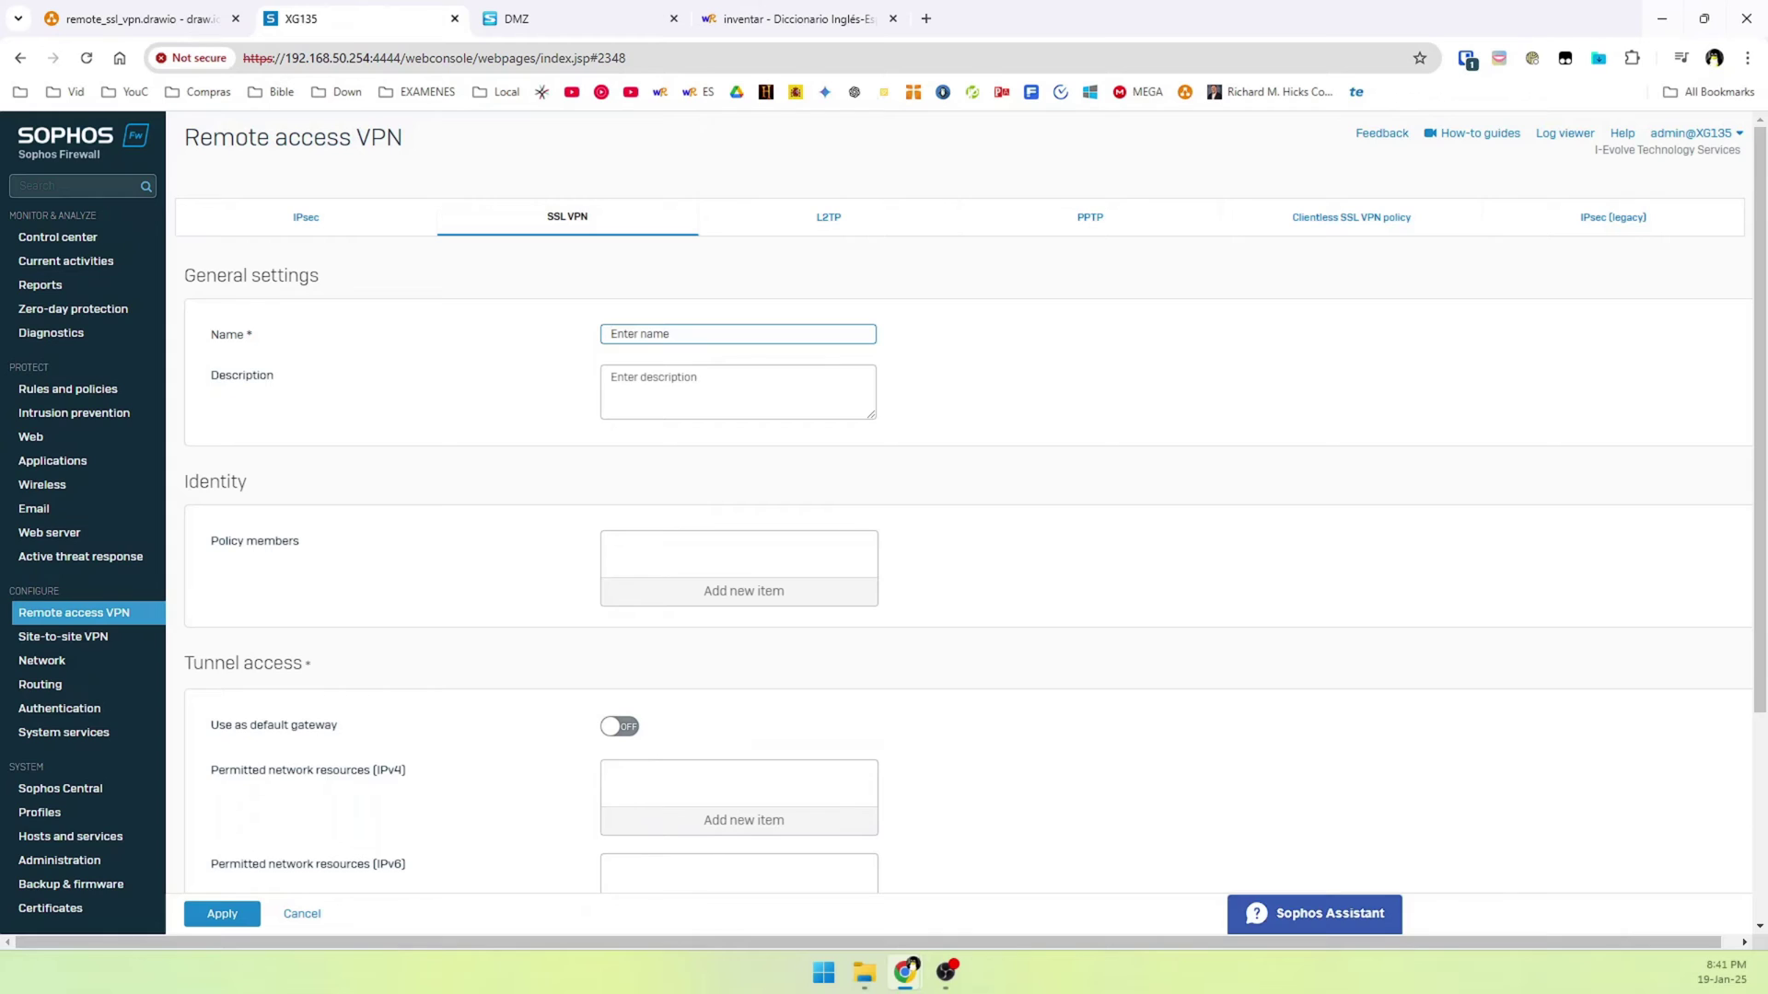
pyautogui.click(641, 339)
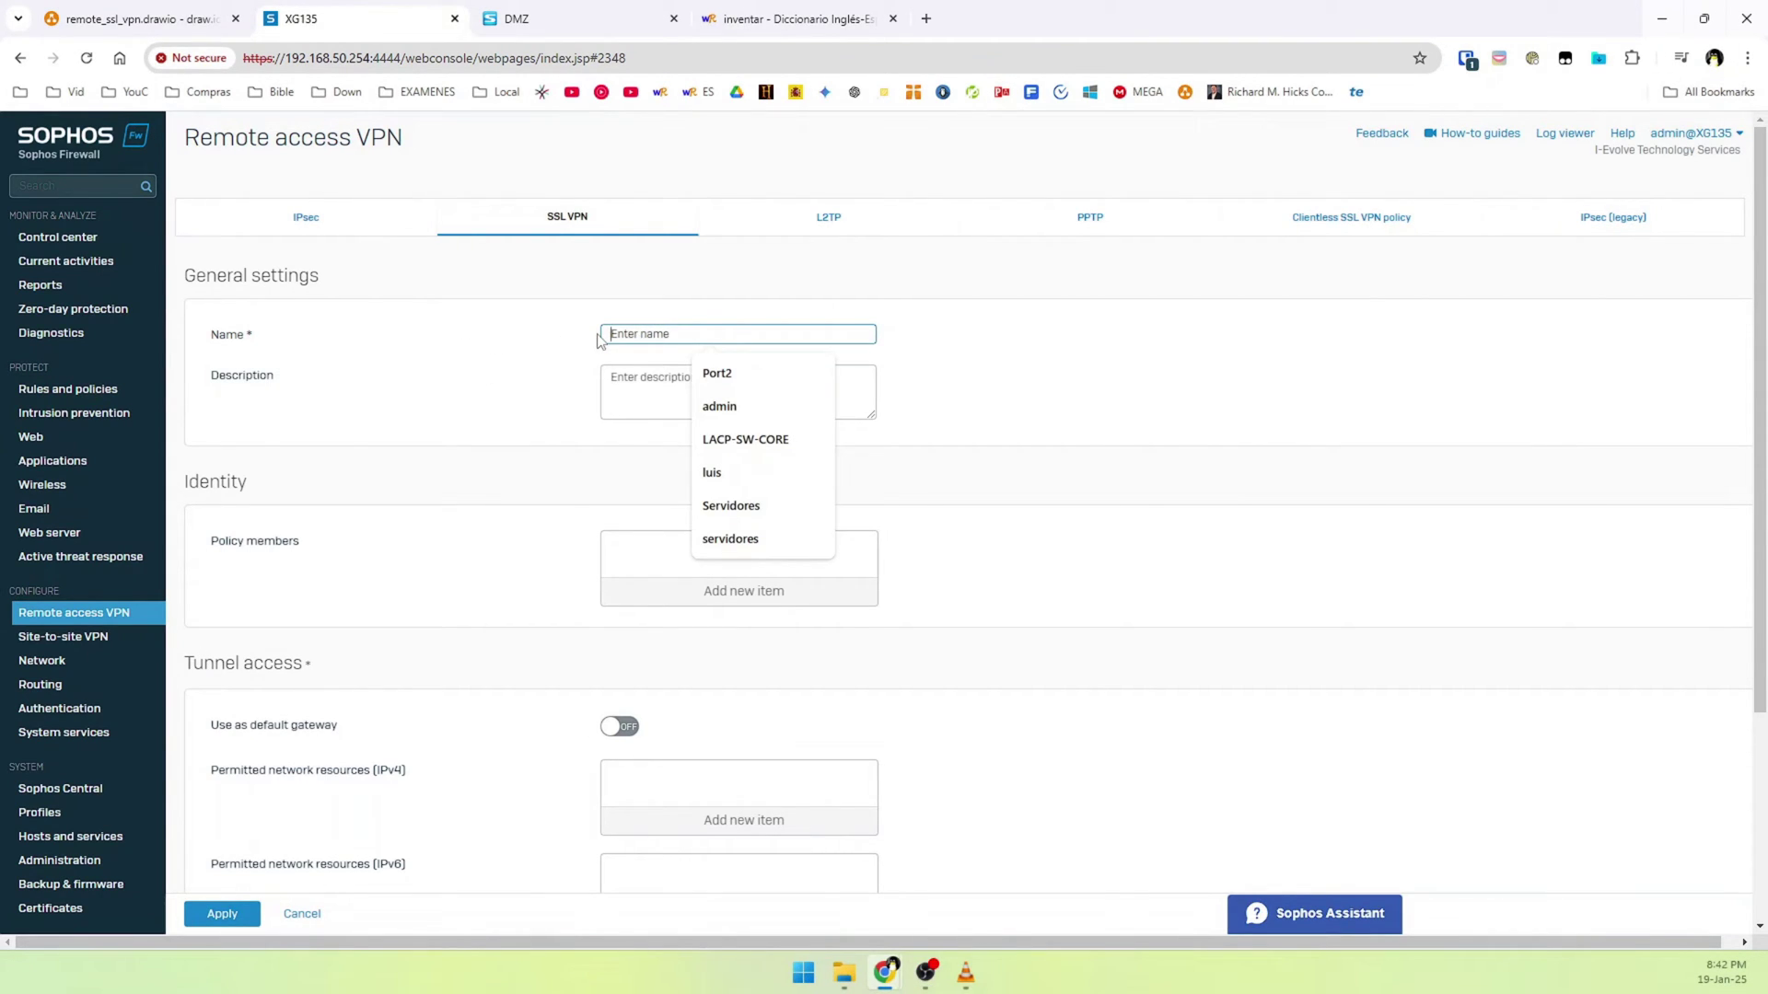
pyautogui.write('SSL')
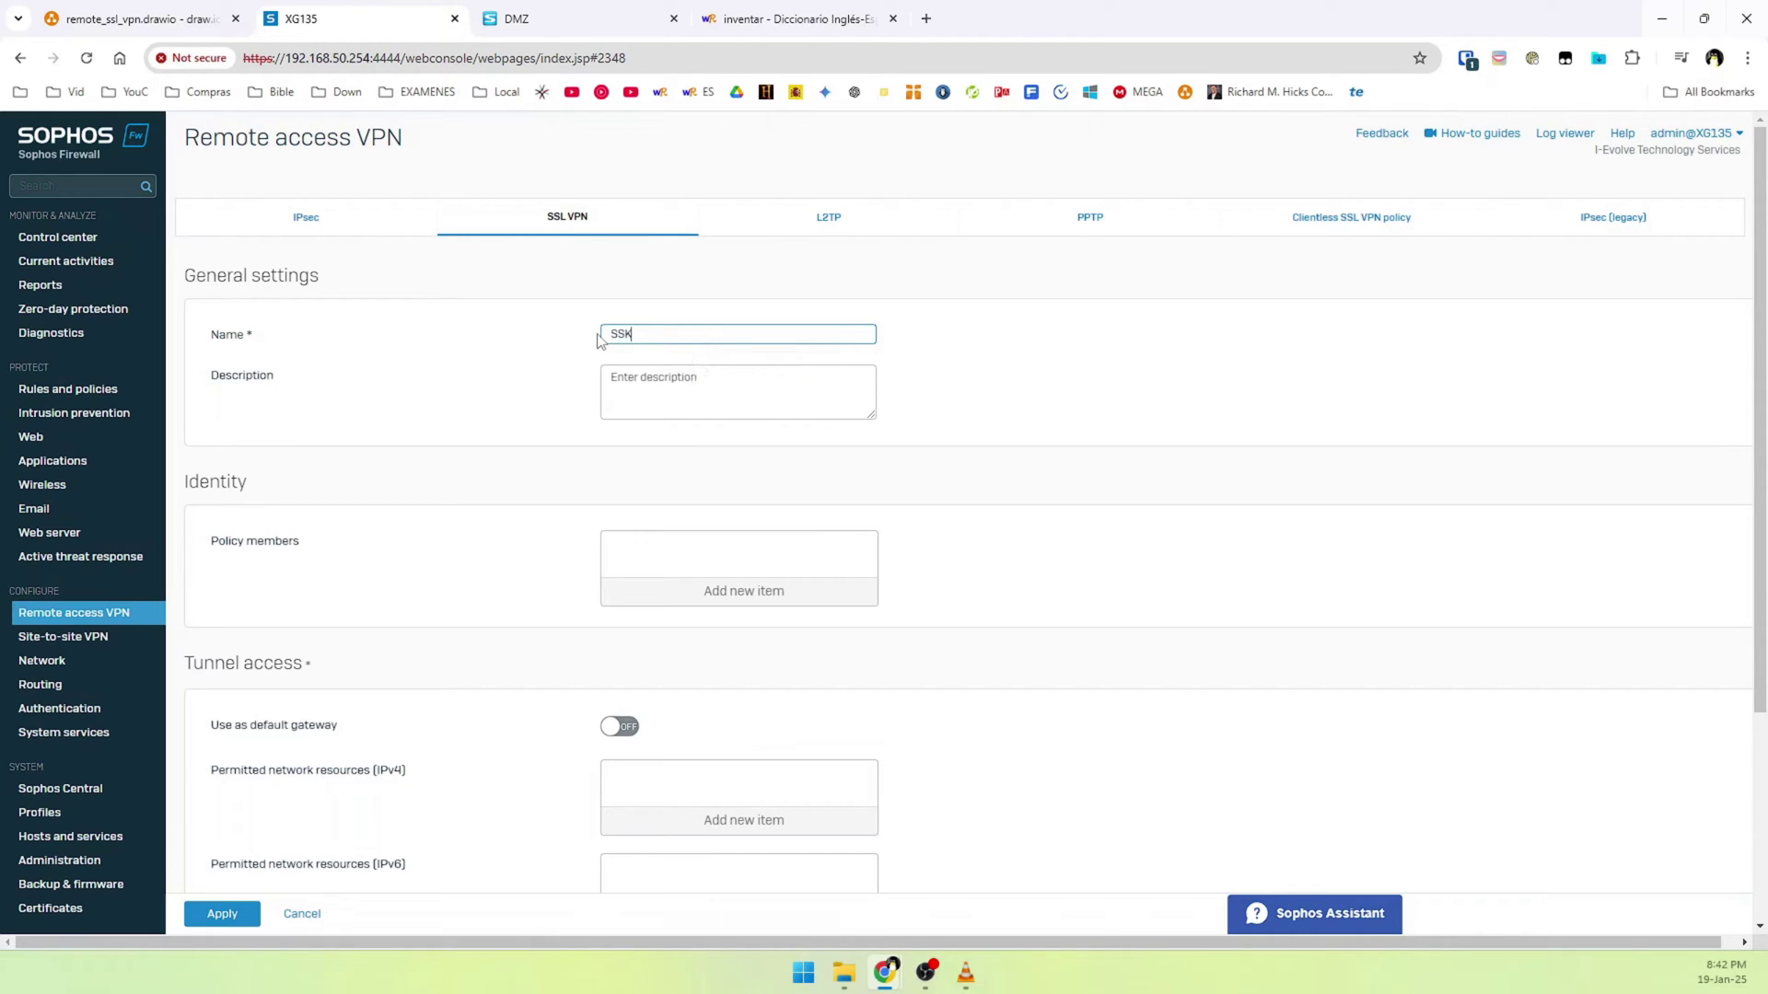
pyautogui.write('_VPN_HOME')
pyautogui.scroll(-1, 463, 604)
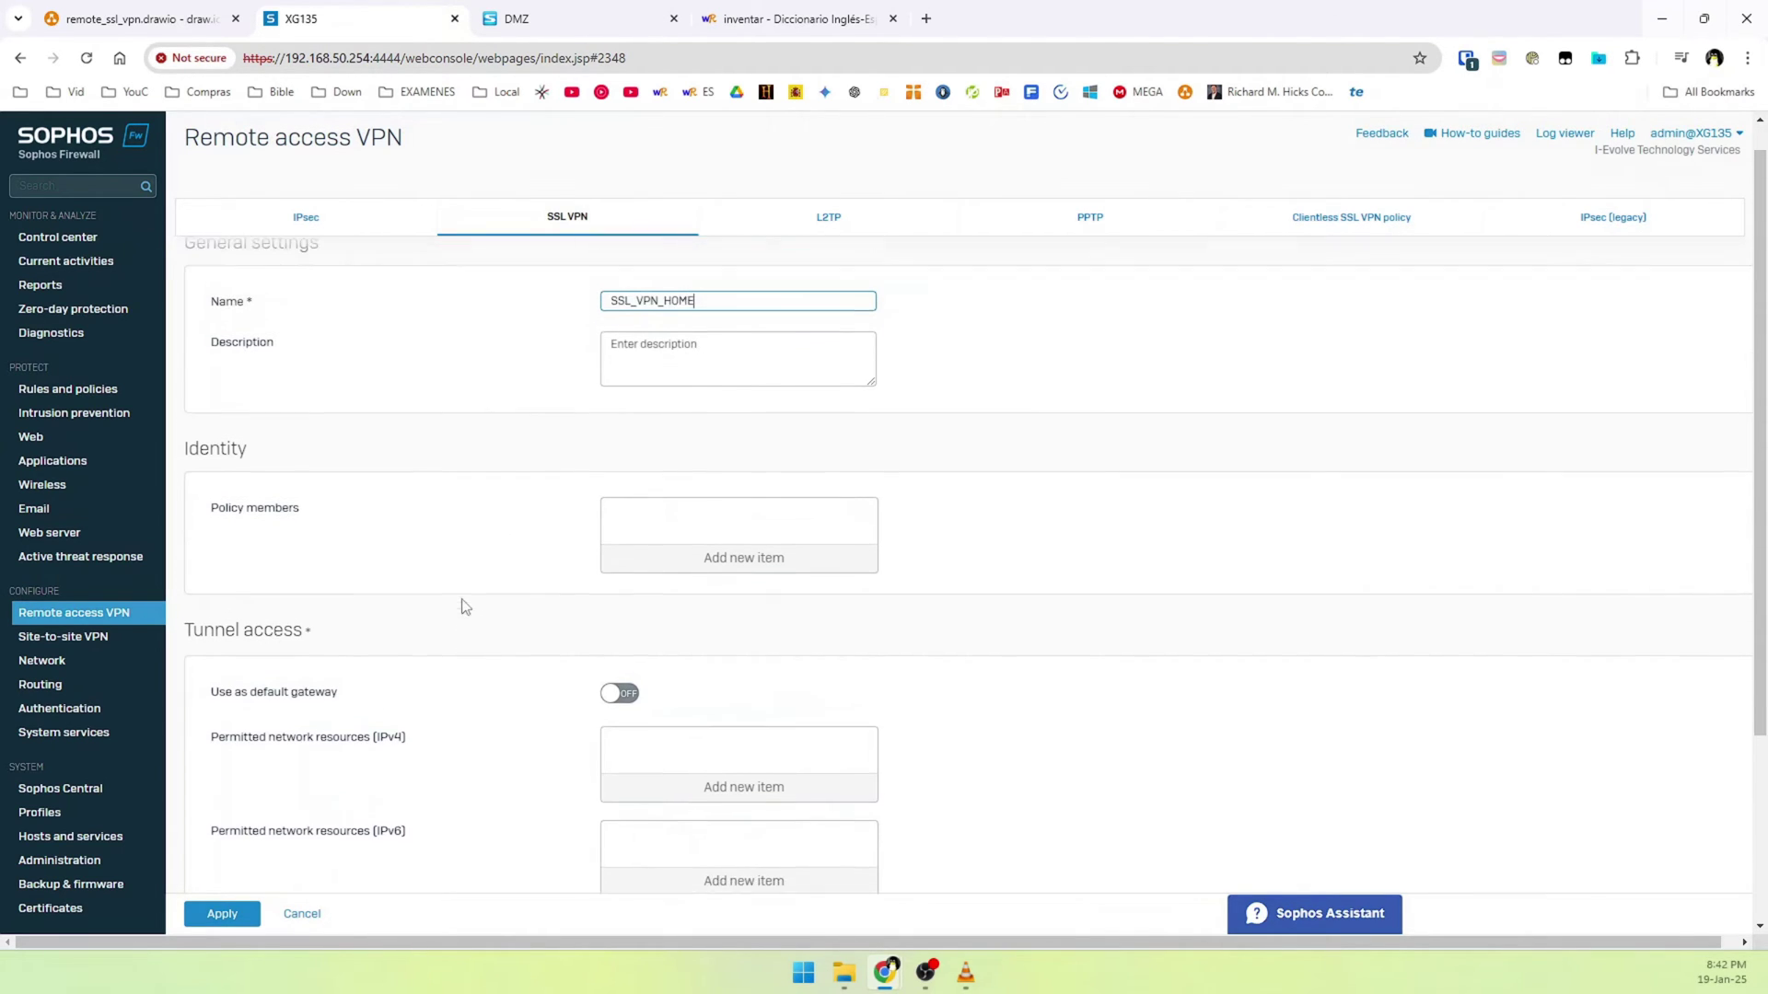
pyautogui.scroll(1, 396, 599)
# Add SSL_VPN_GROUP as a policy member and reach Tunnel access, leaving default gateway off
pyautogui.click(663, 597)
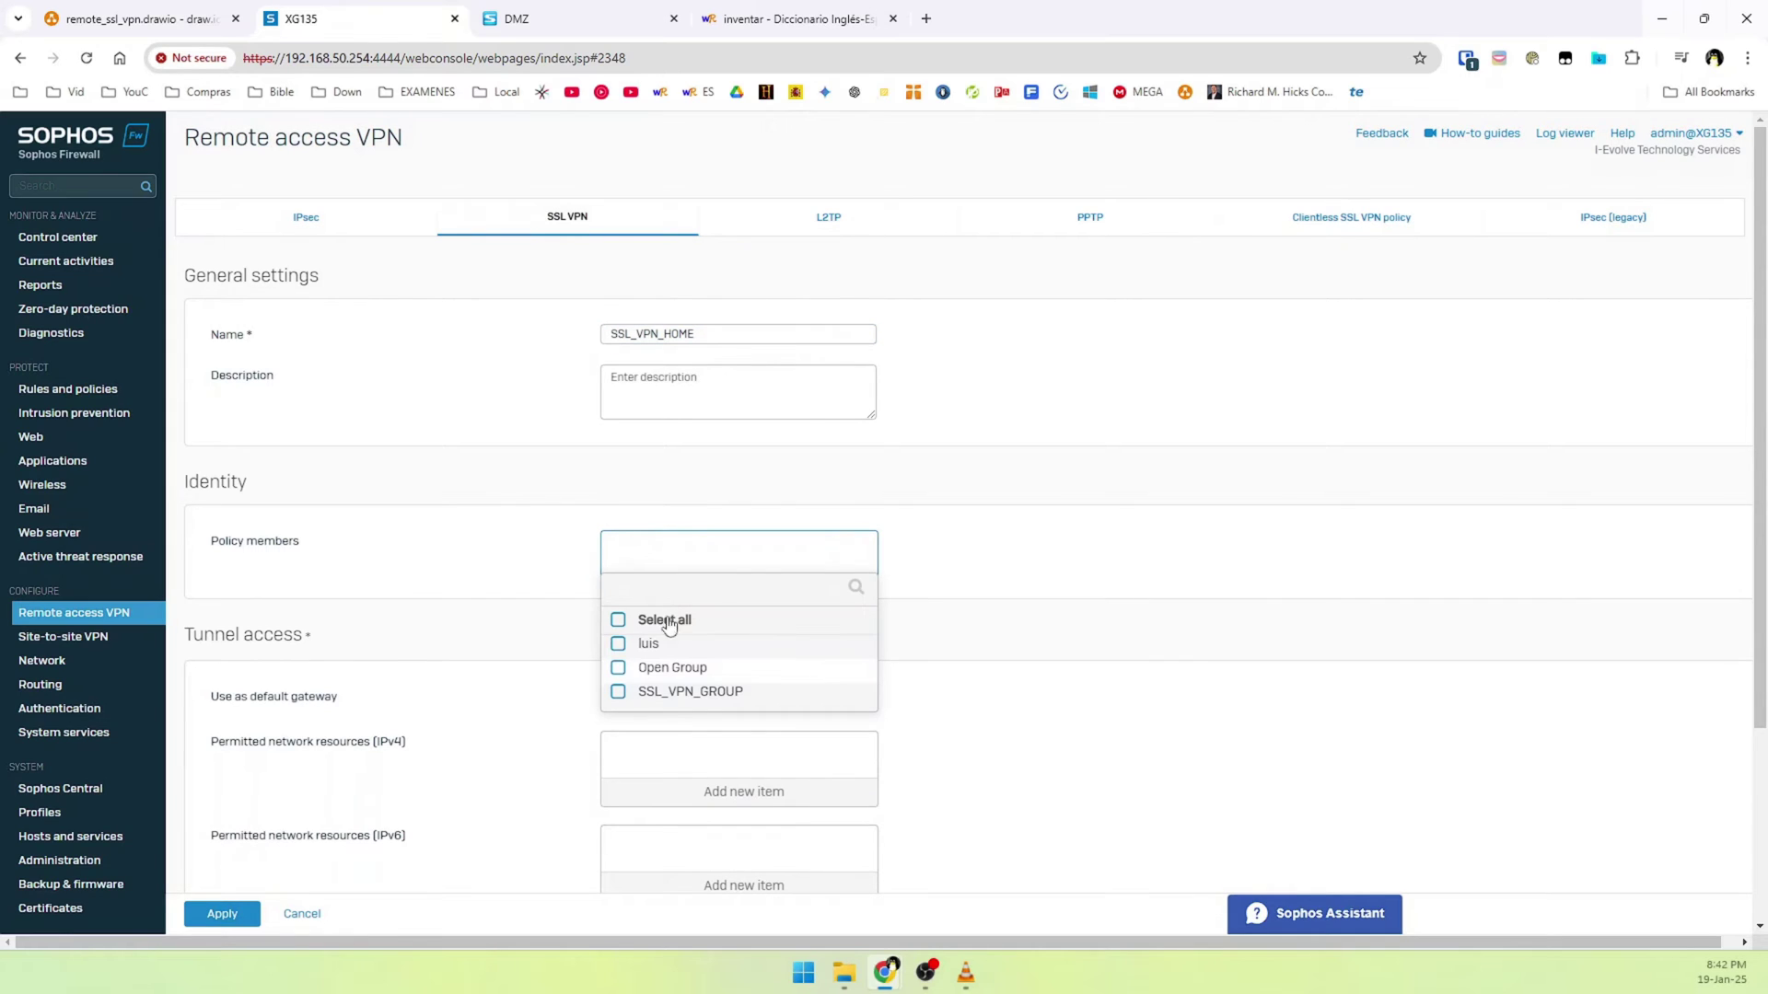
pyautogui.click(618, 691)
pyautogui.click(682, 732)
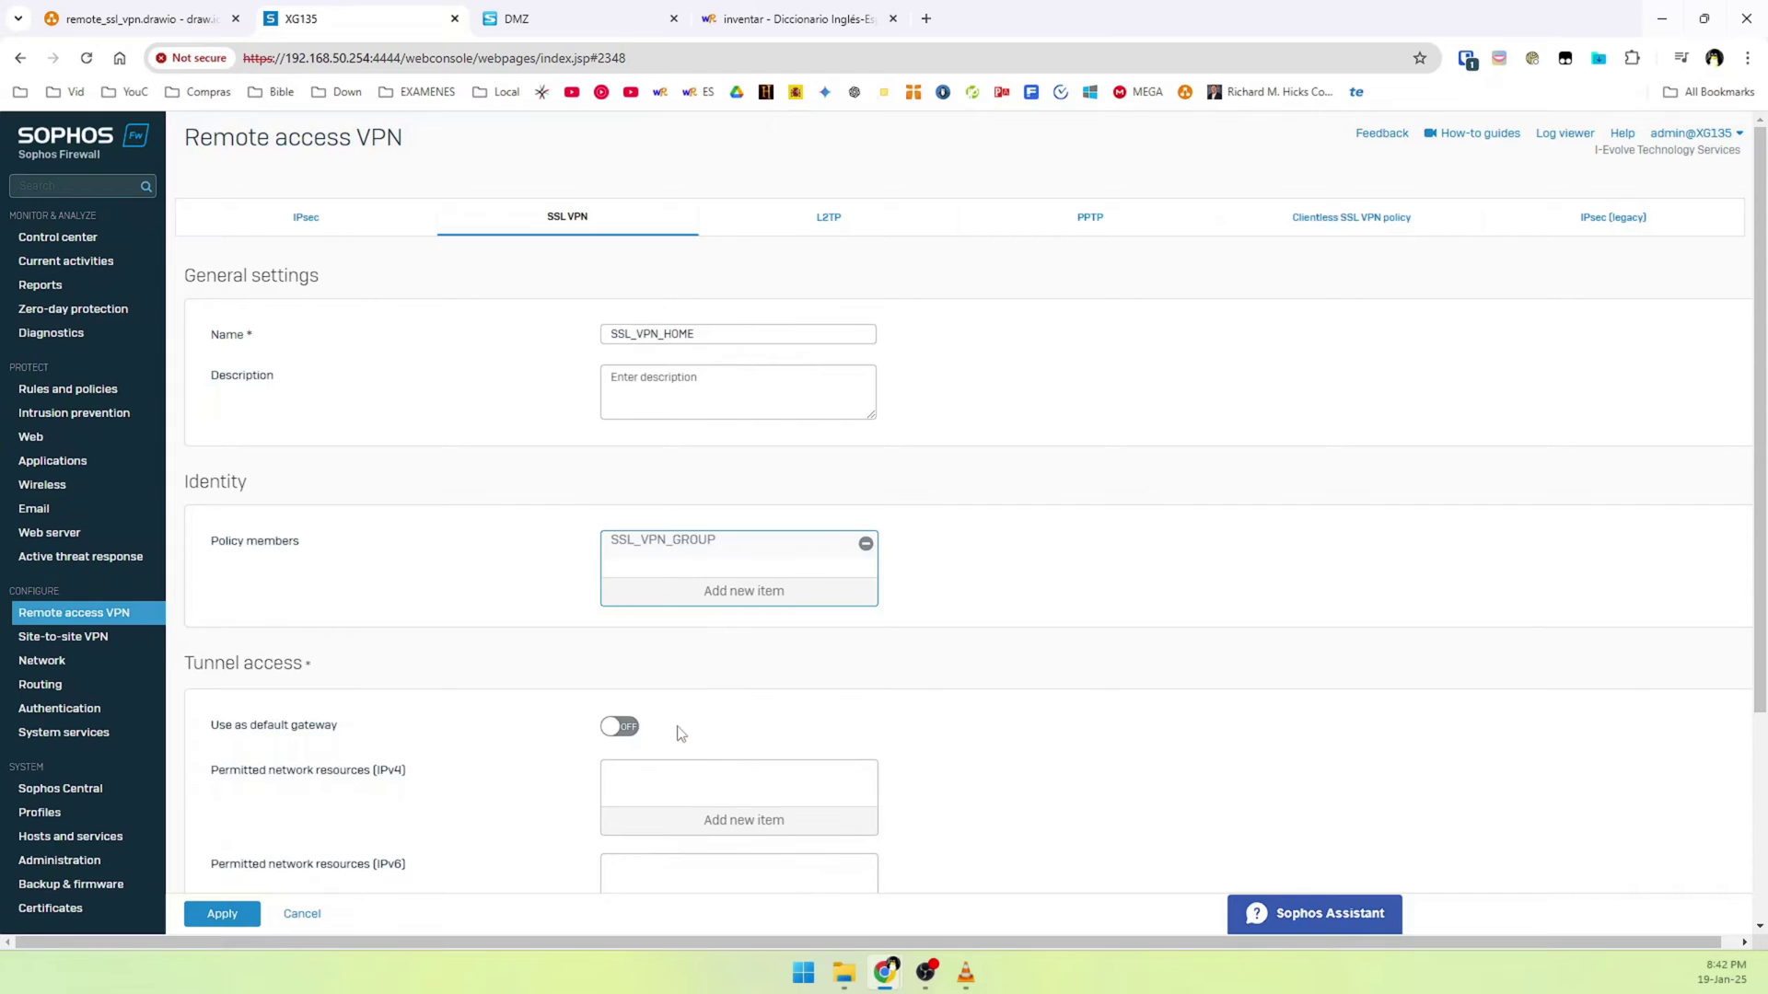
pyautogui.scroll(-1, 676, 727)
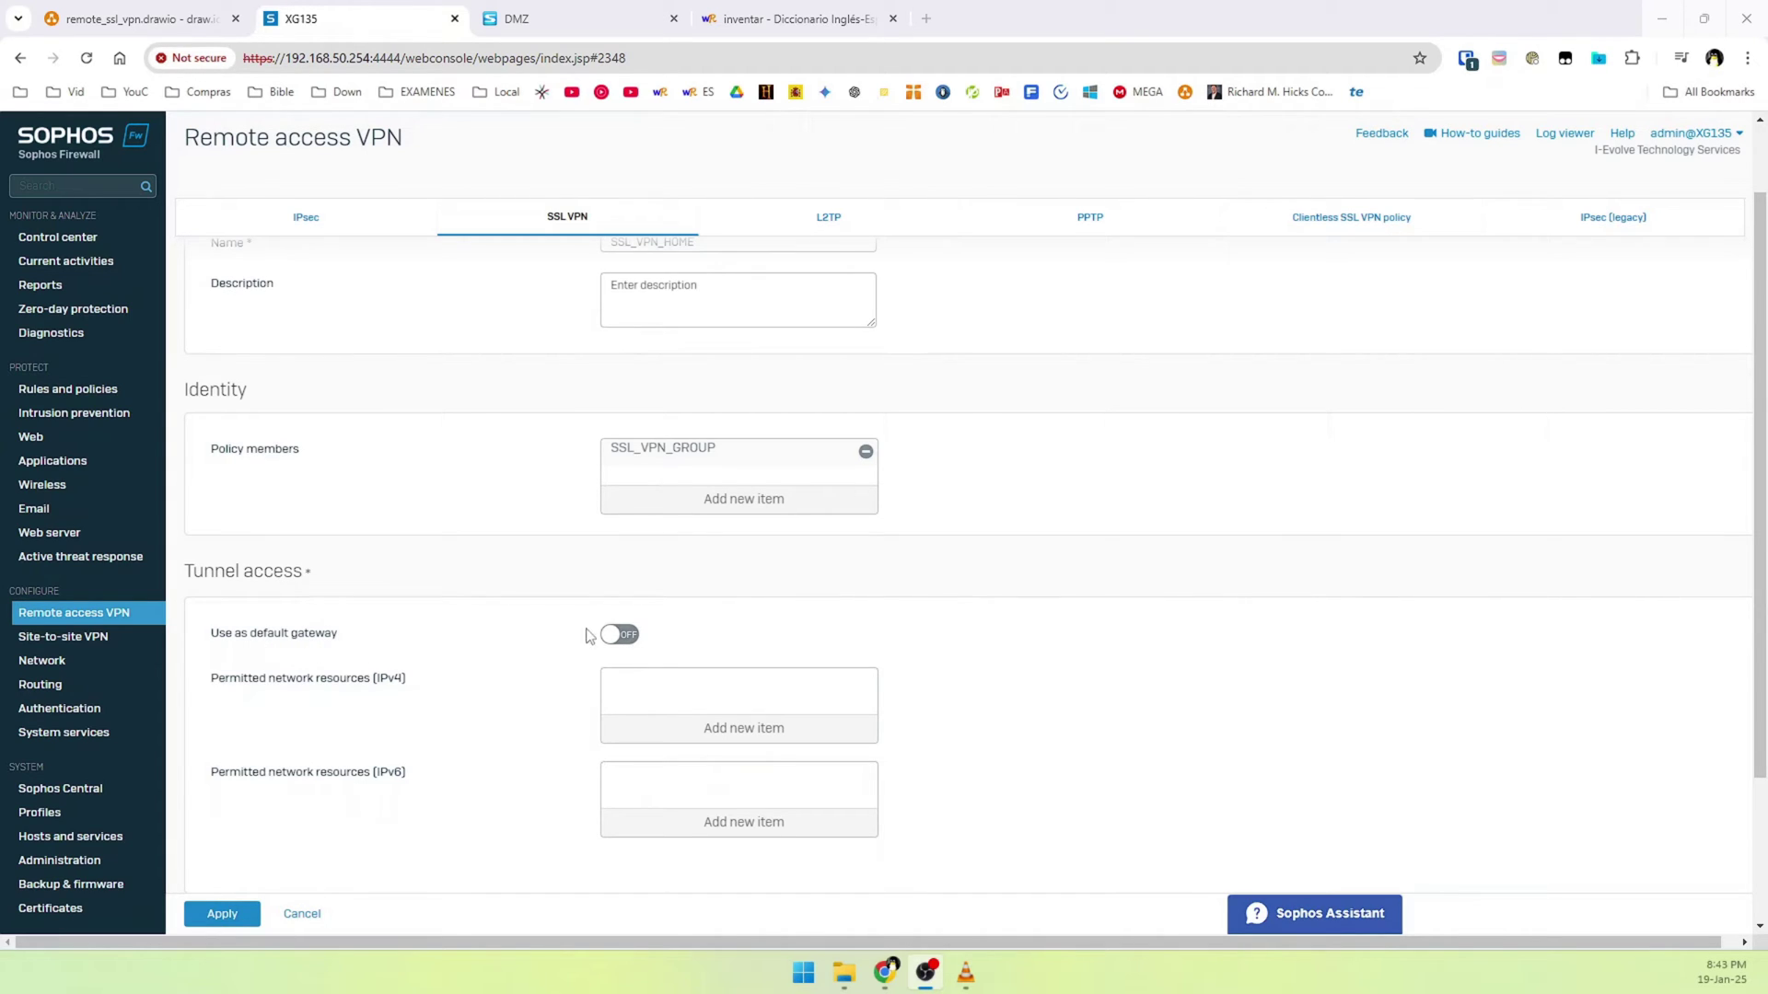
pyautogui.moveTo(623, 651)
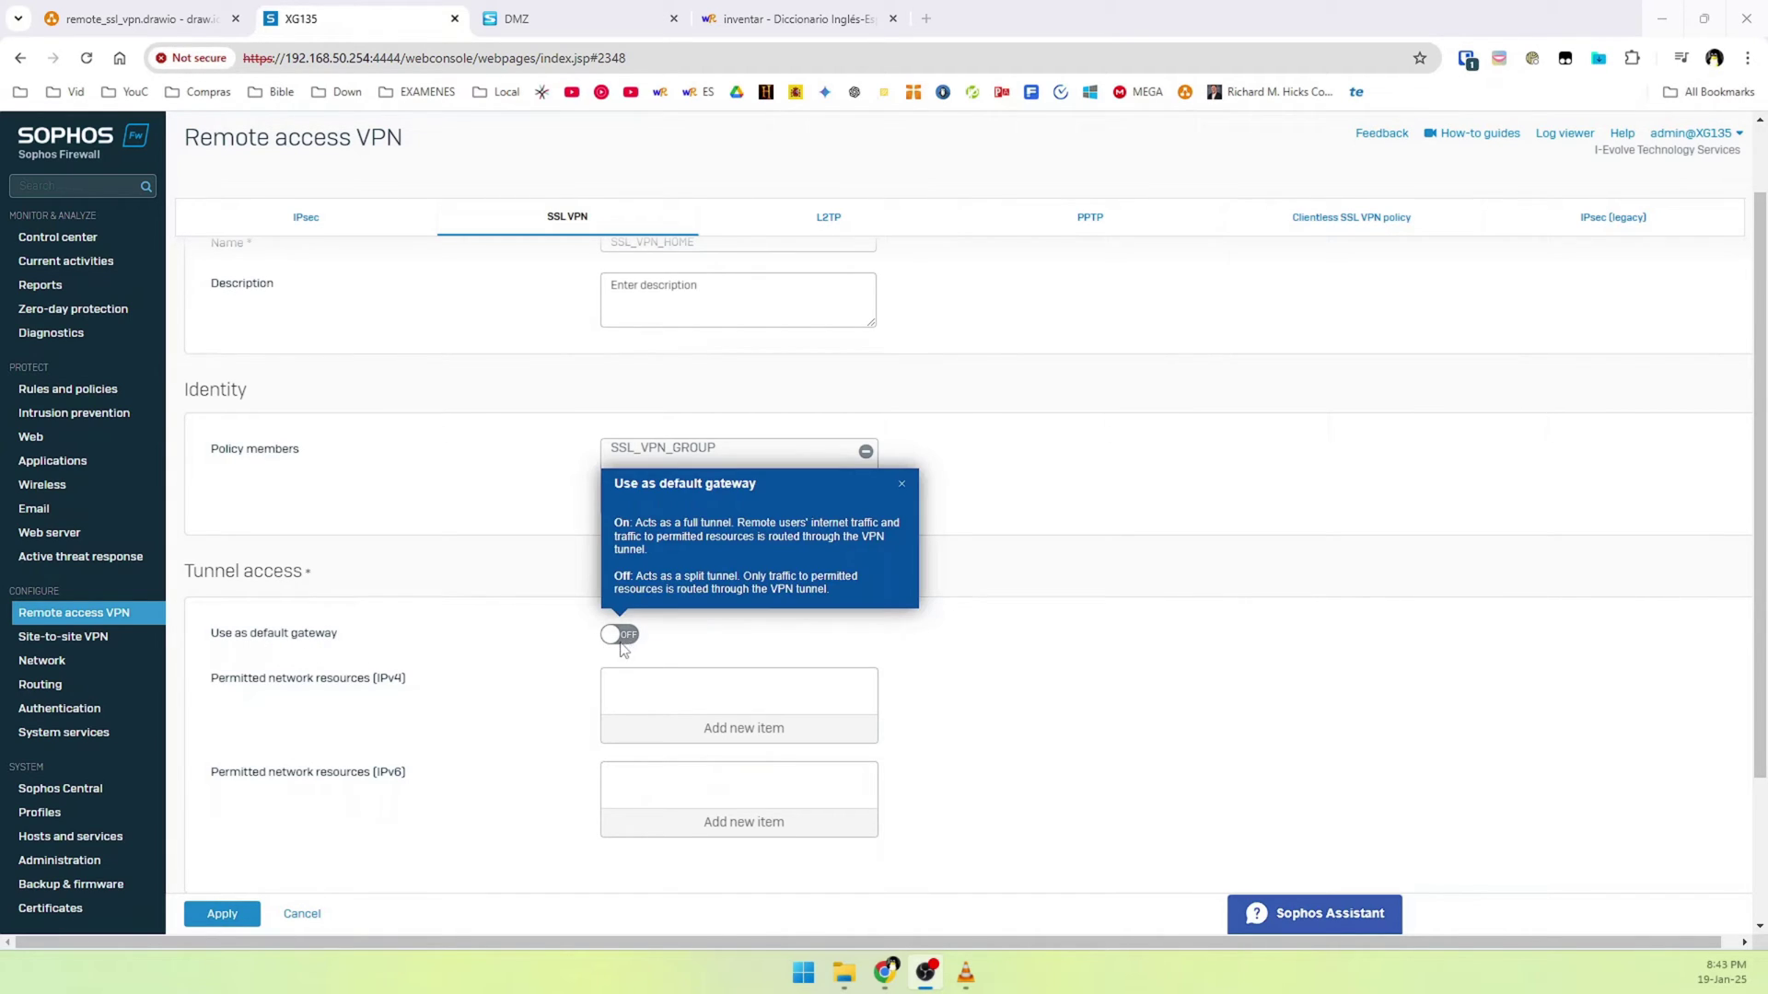
pyautogui.click(336, 644)
pyautogui.scroll(-1, 285, 650)
pyautogui.scroll(1, 304, 648)
pyautogui.scroll(-2, 705, 626)
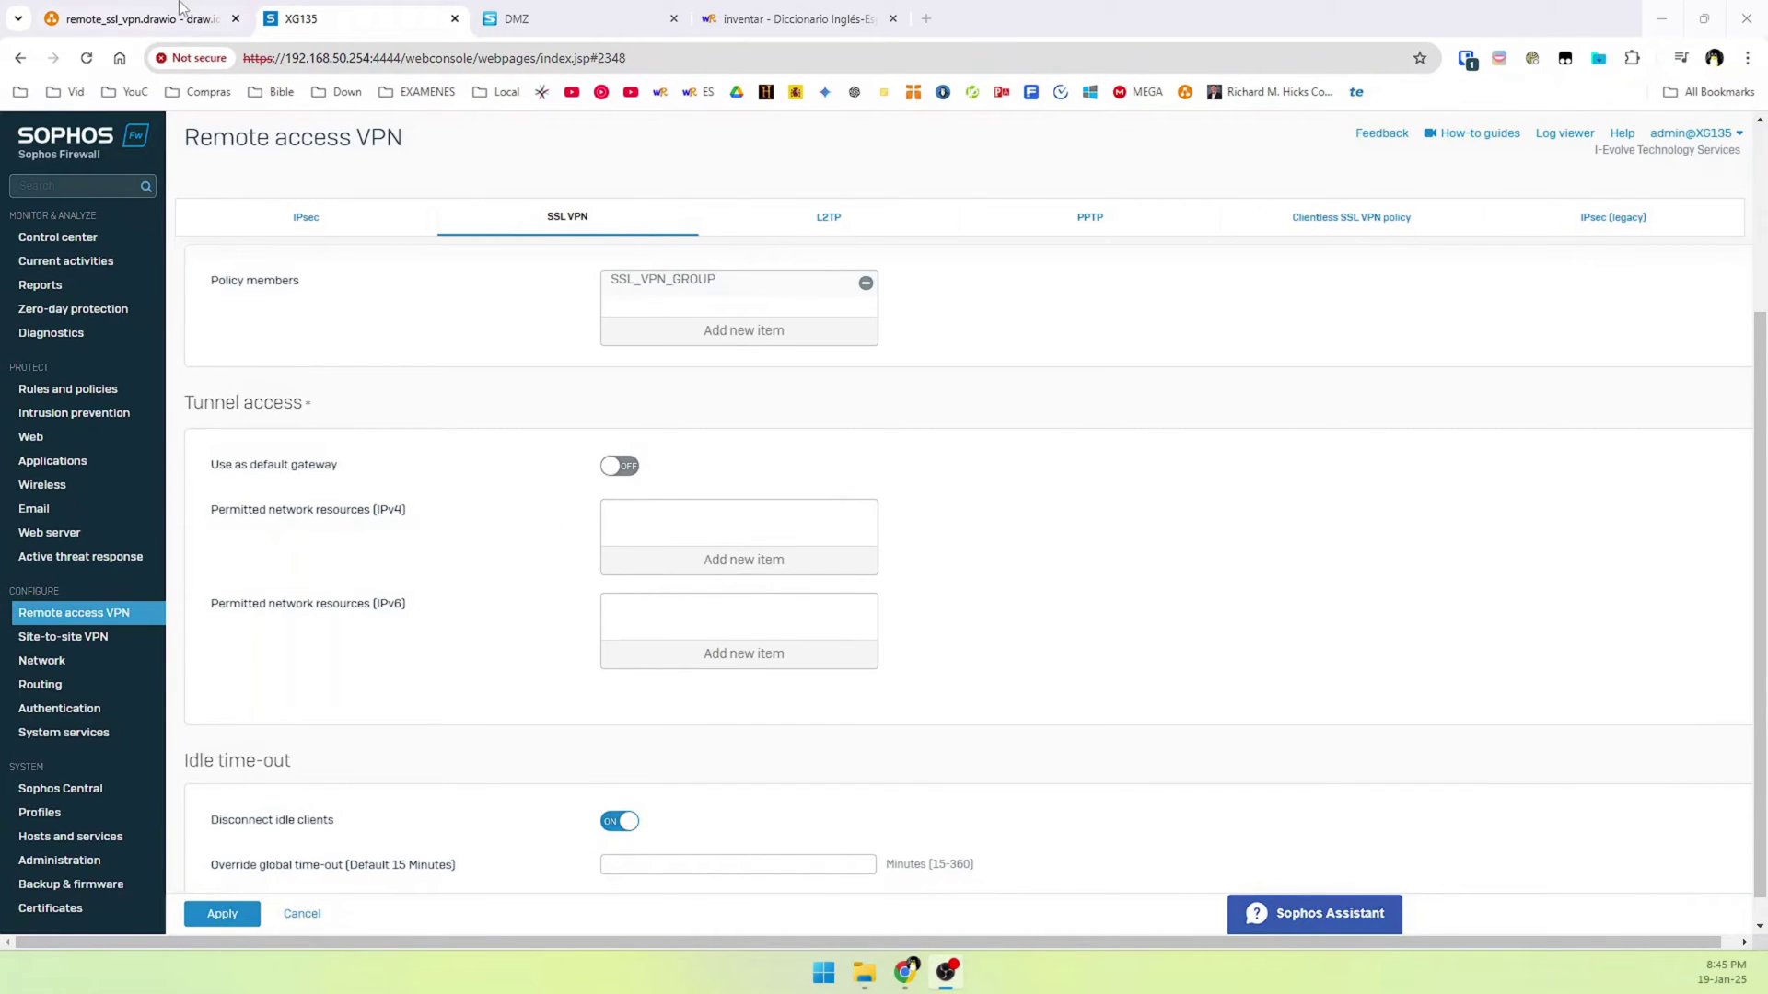
pyautogui.click(138, 18)
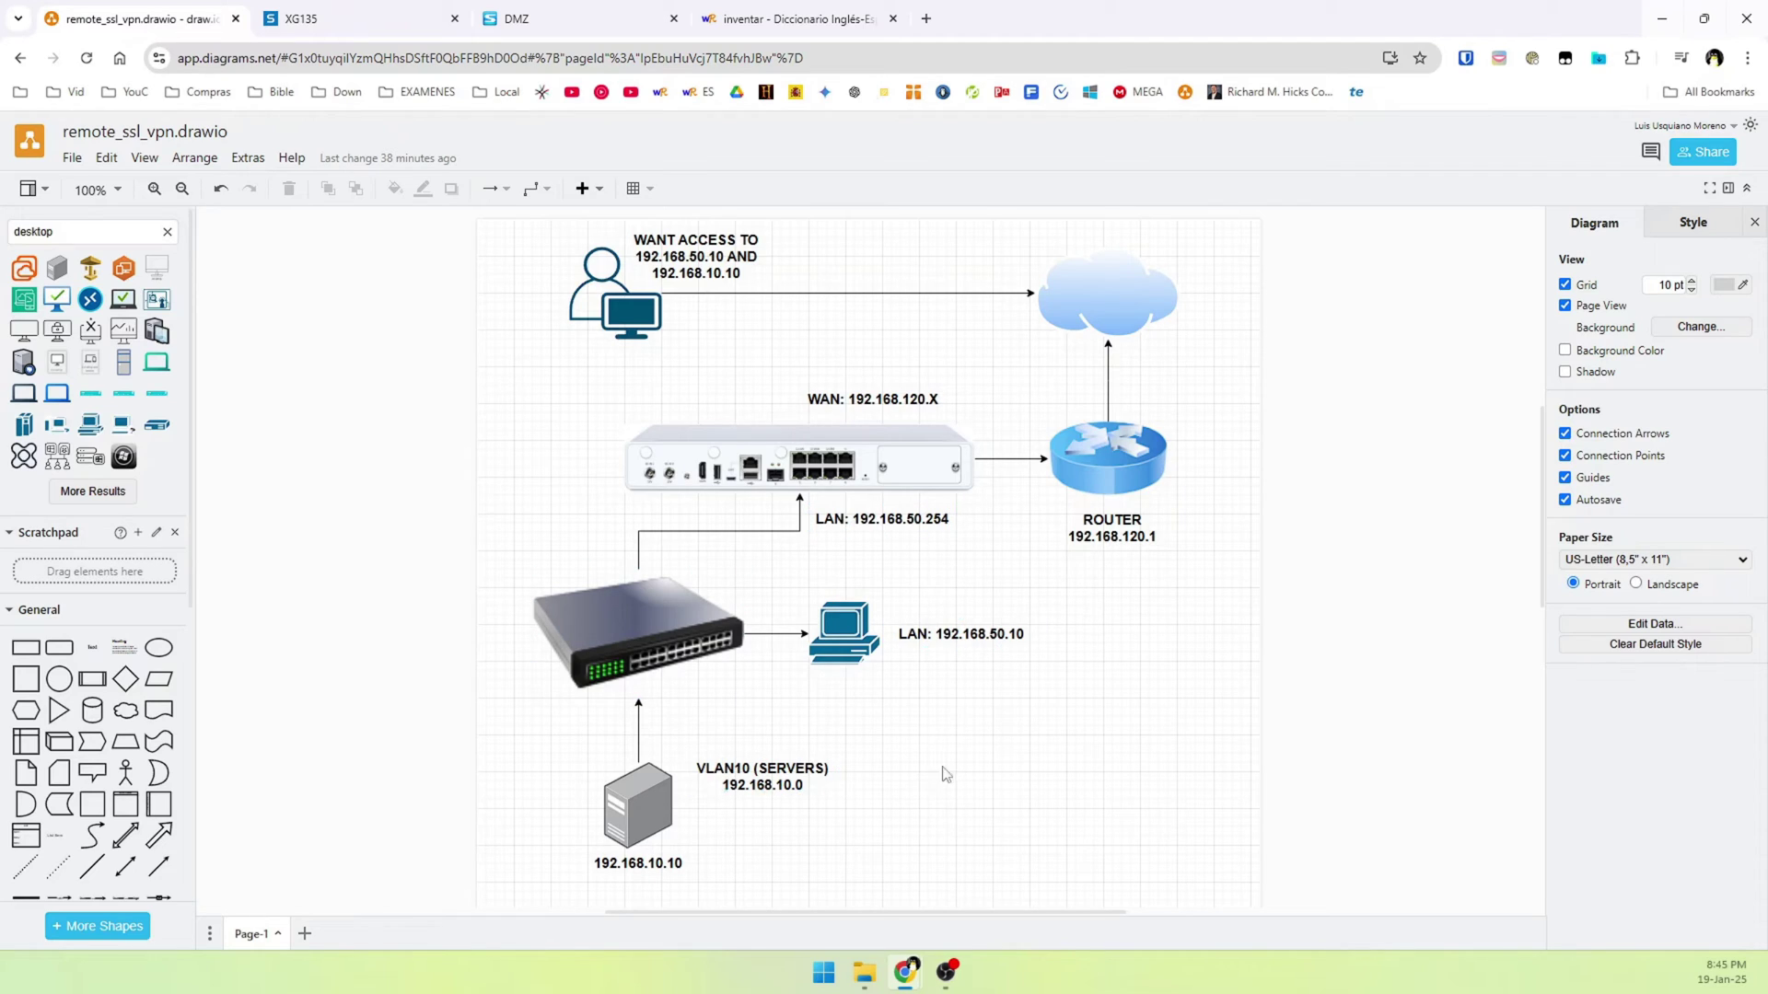
# Note target hosts 192.168.50.10 and 192.168.10.10 in the diagram, then return to the policy
pyautogui.click(359, 11)
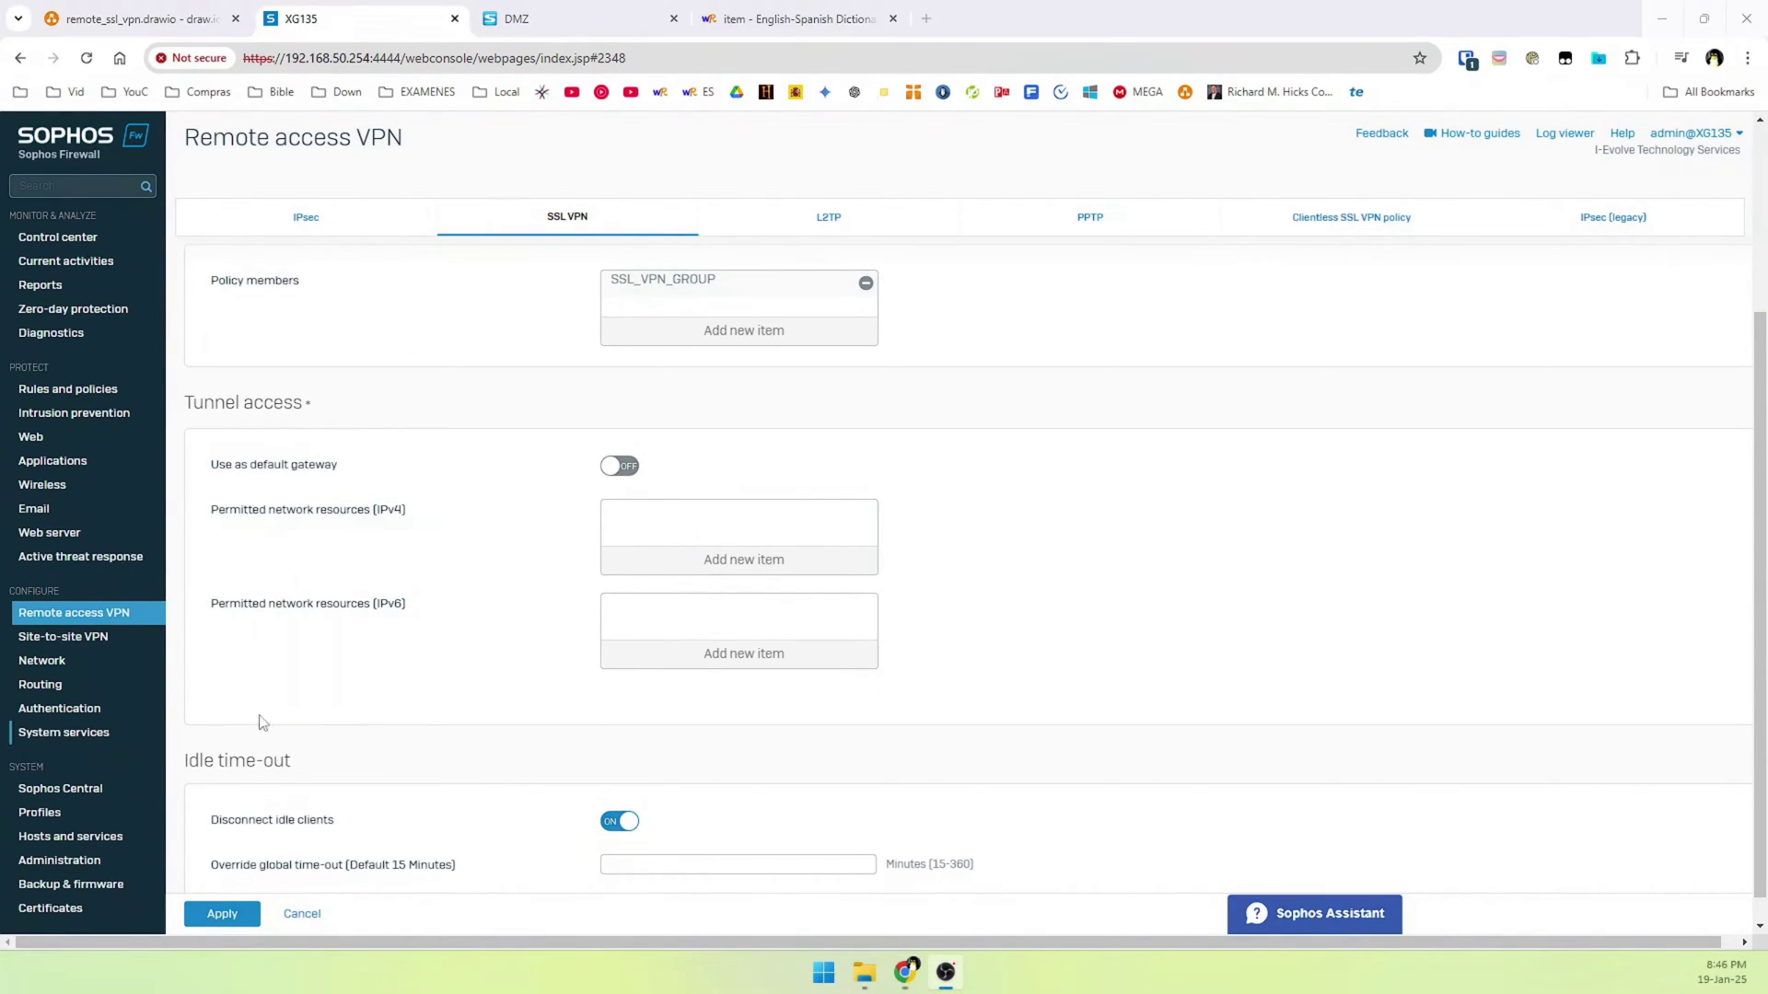
# Add a new IP host LAN SUBNET, network 192.168.50.0/24, to the permitted IPv4 resources
pyautogui.click(690, 572)
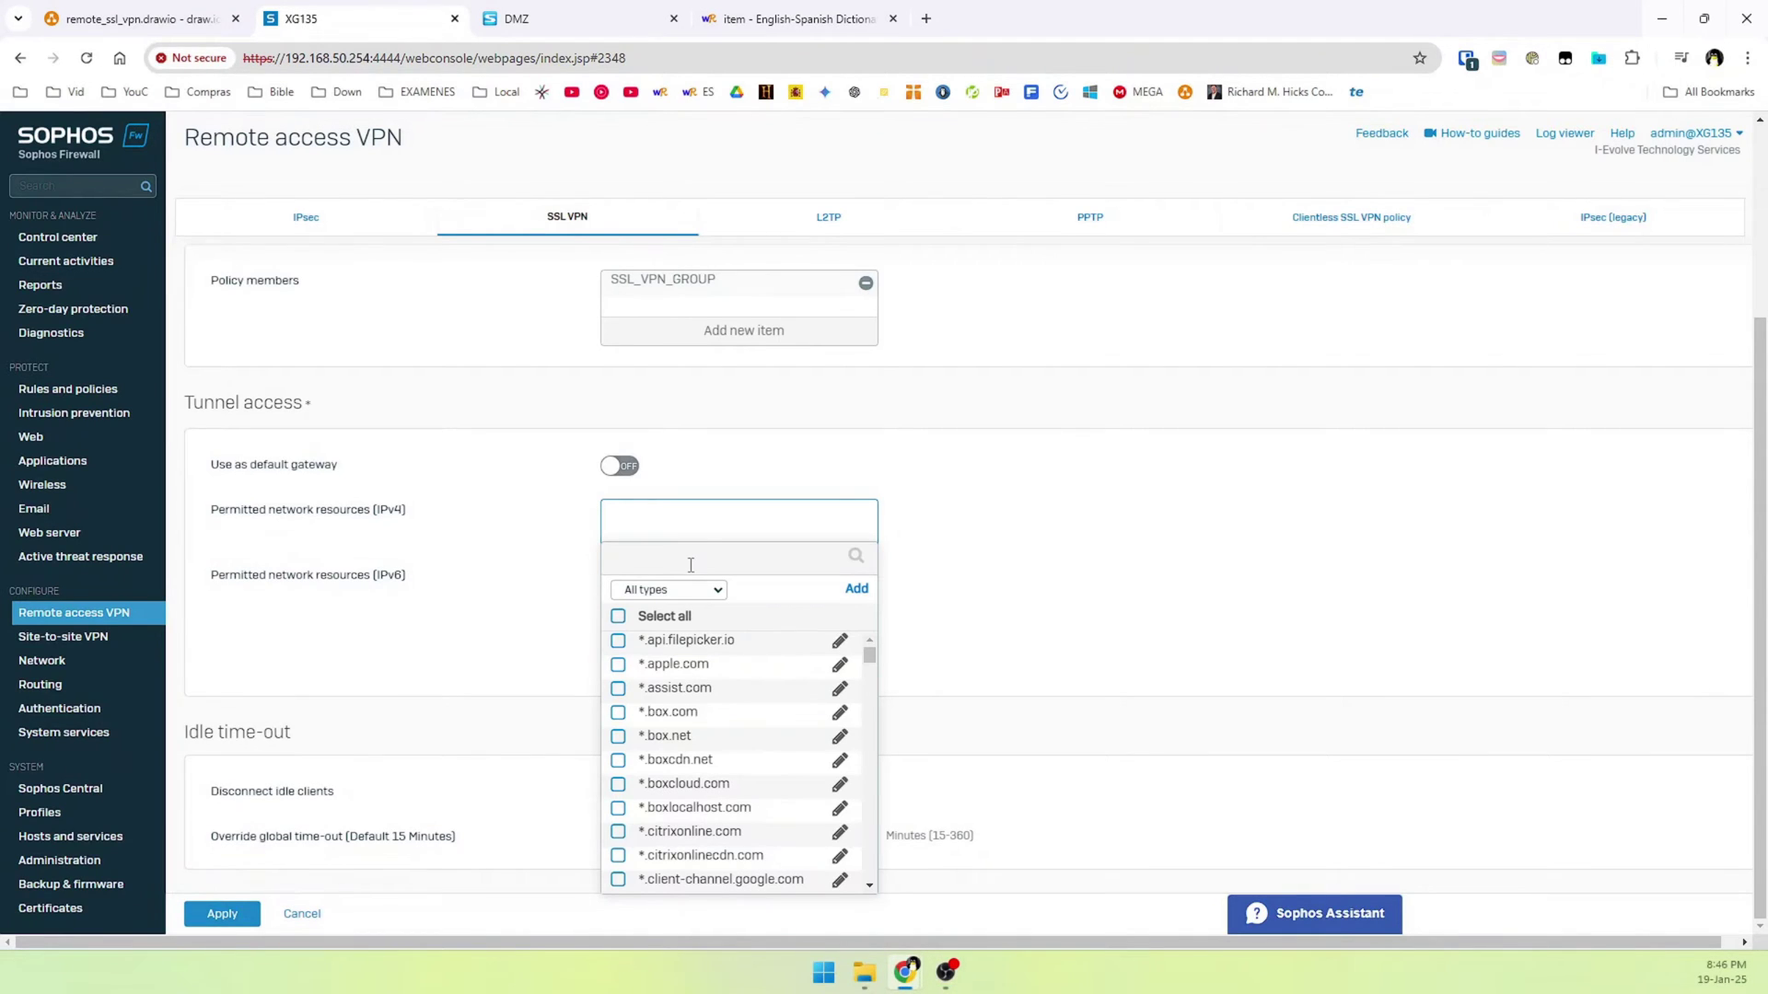
pyautogui.click(863, 596)
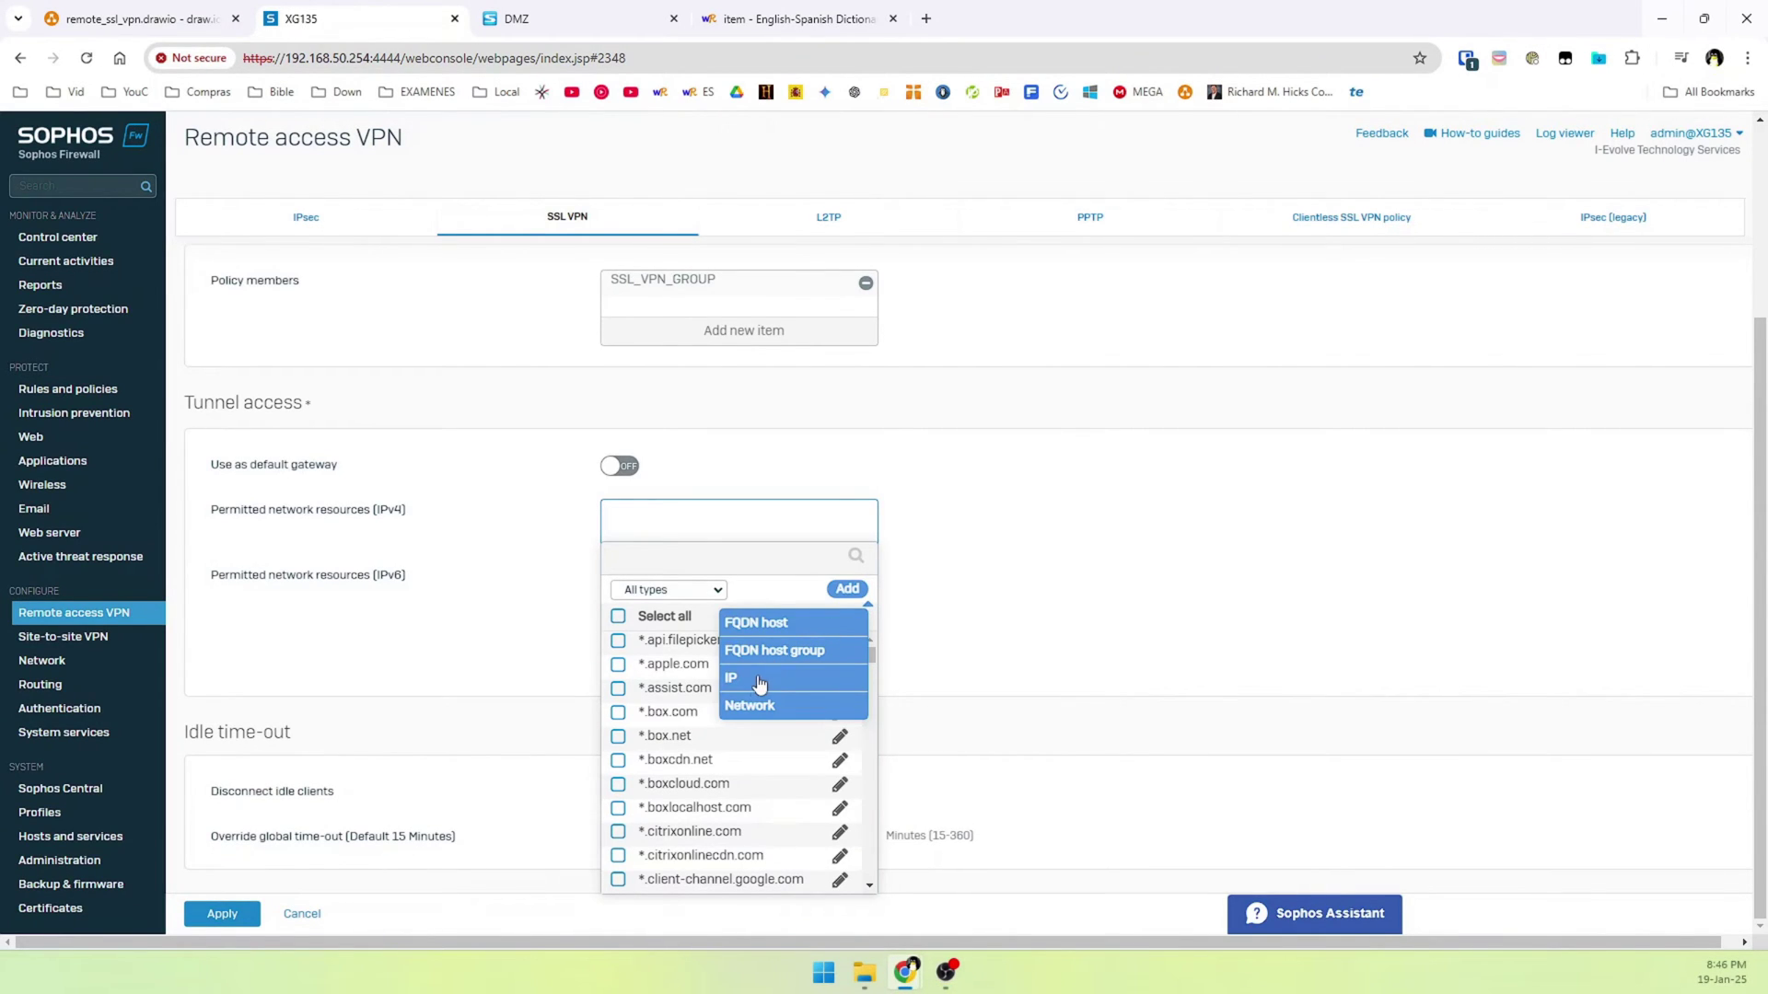
pyautogui.click(756, 706)
pyautogui.click(649, 691)
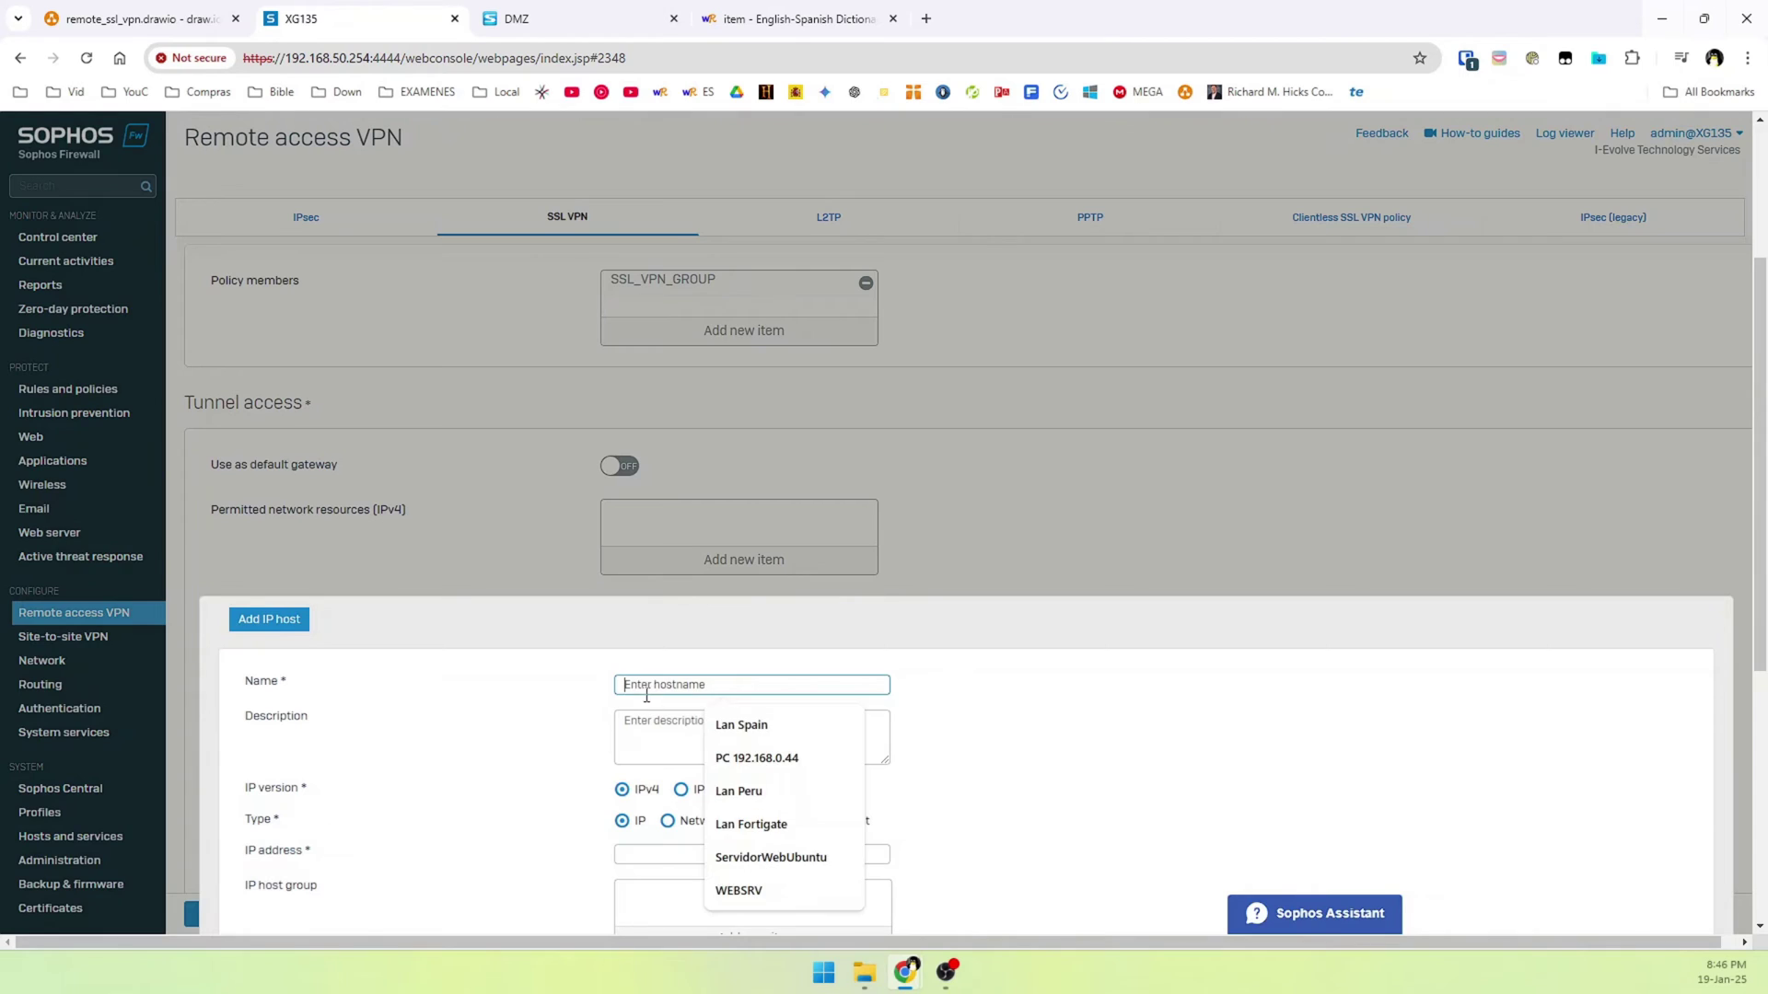
pyautogui.scroll(-2, 647, 594)
pyautogui.click(637, 509)
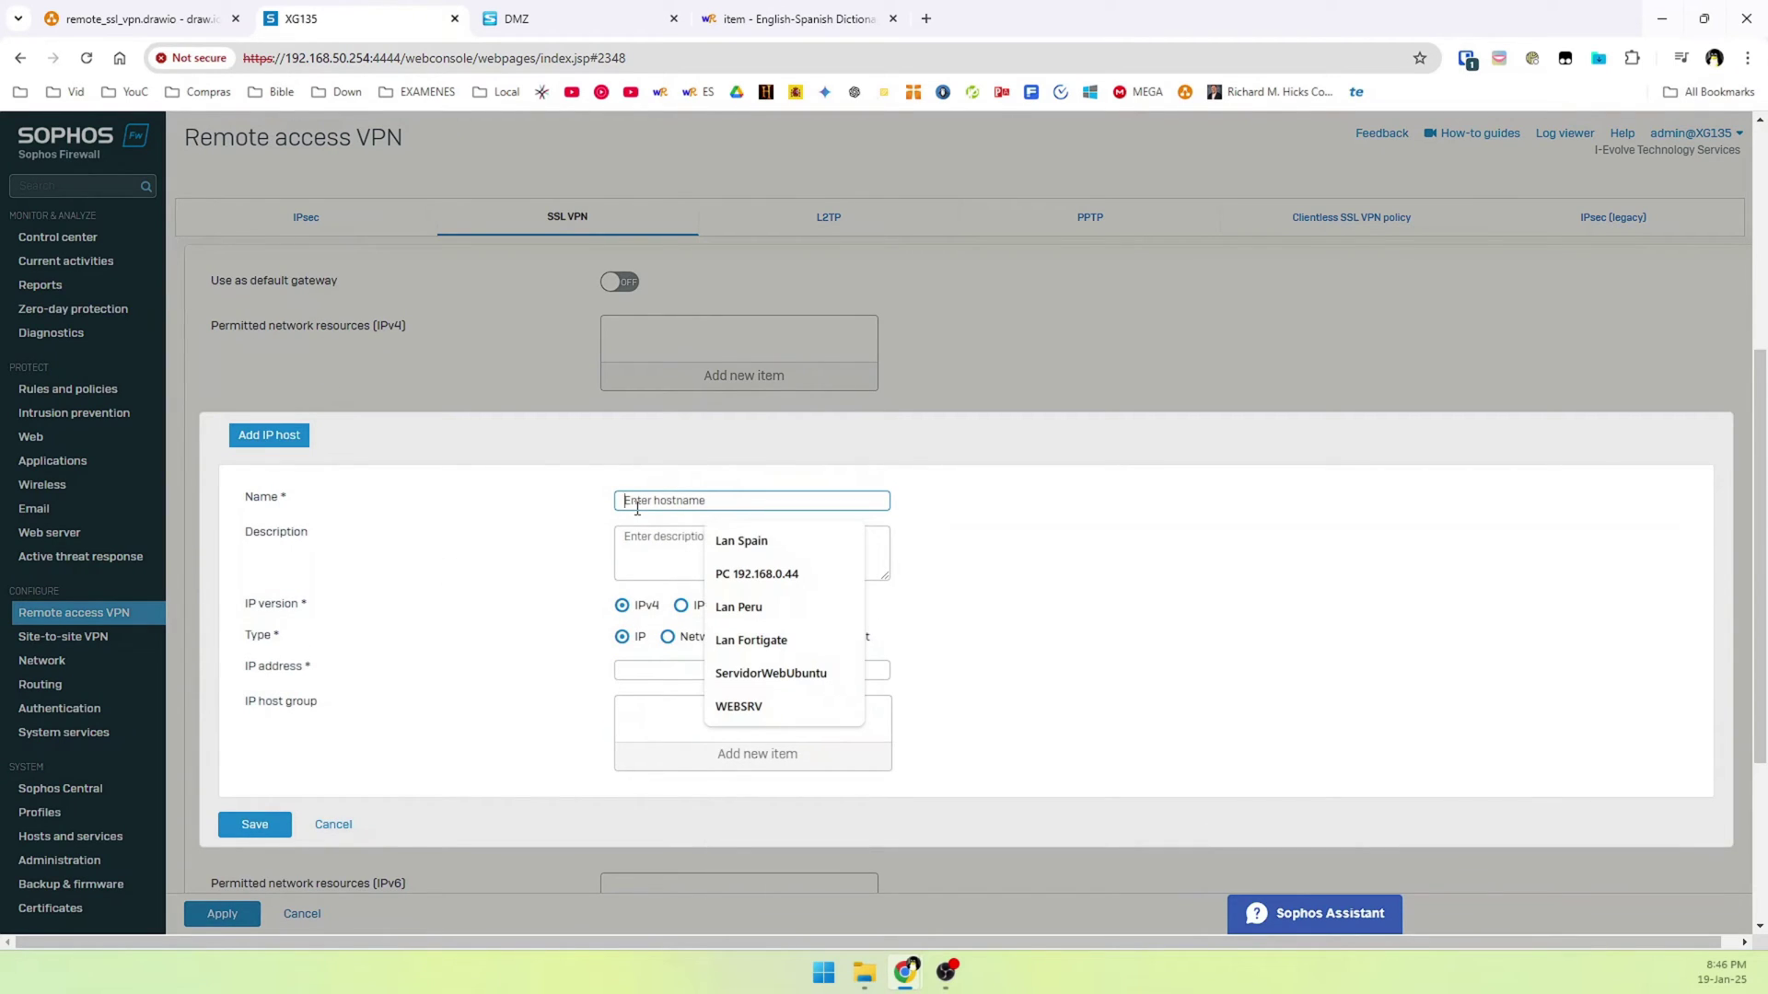
pyautogui.write('L')
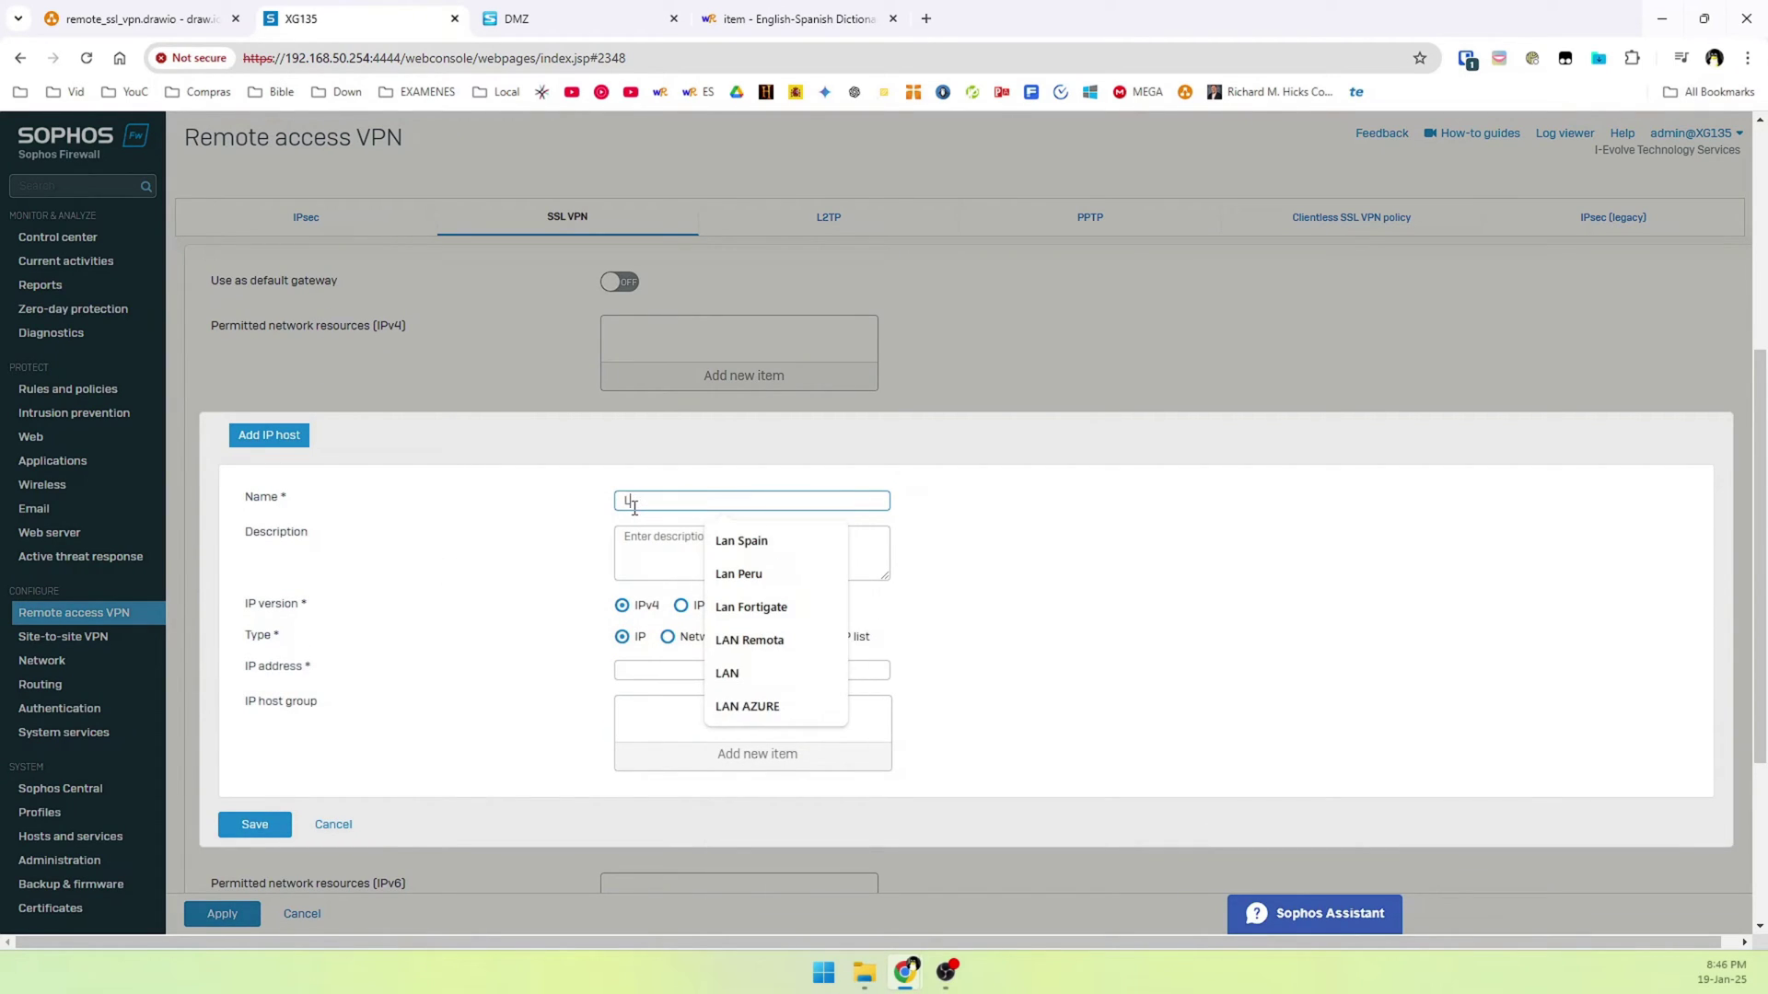
pyautogui.write('AN SUBNET')
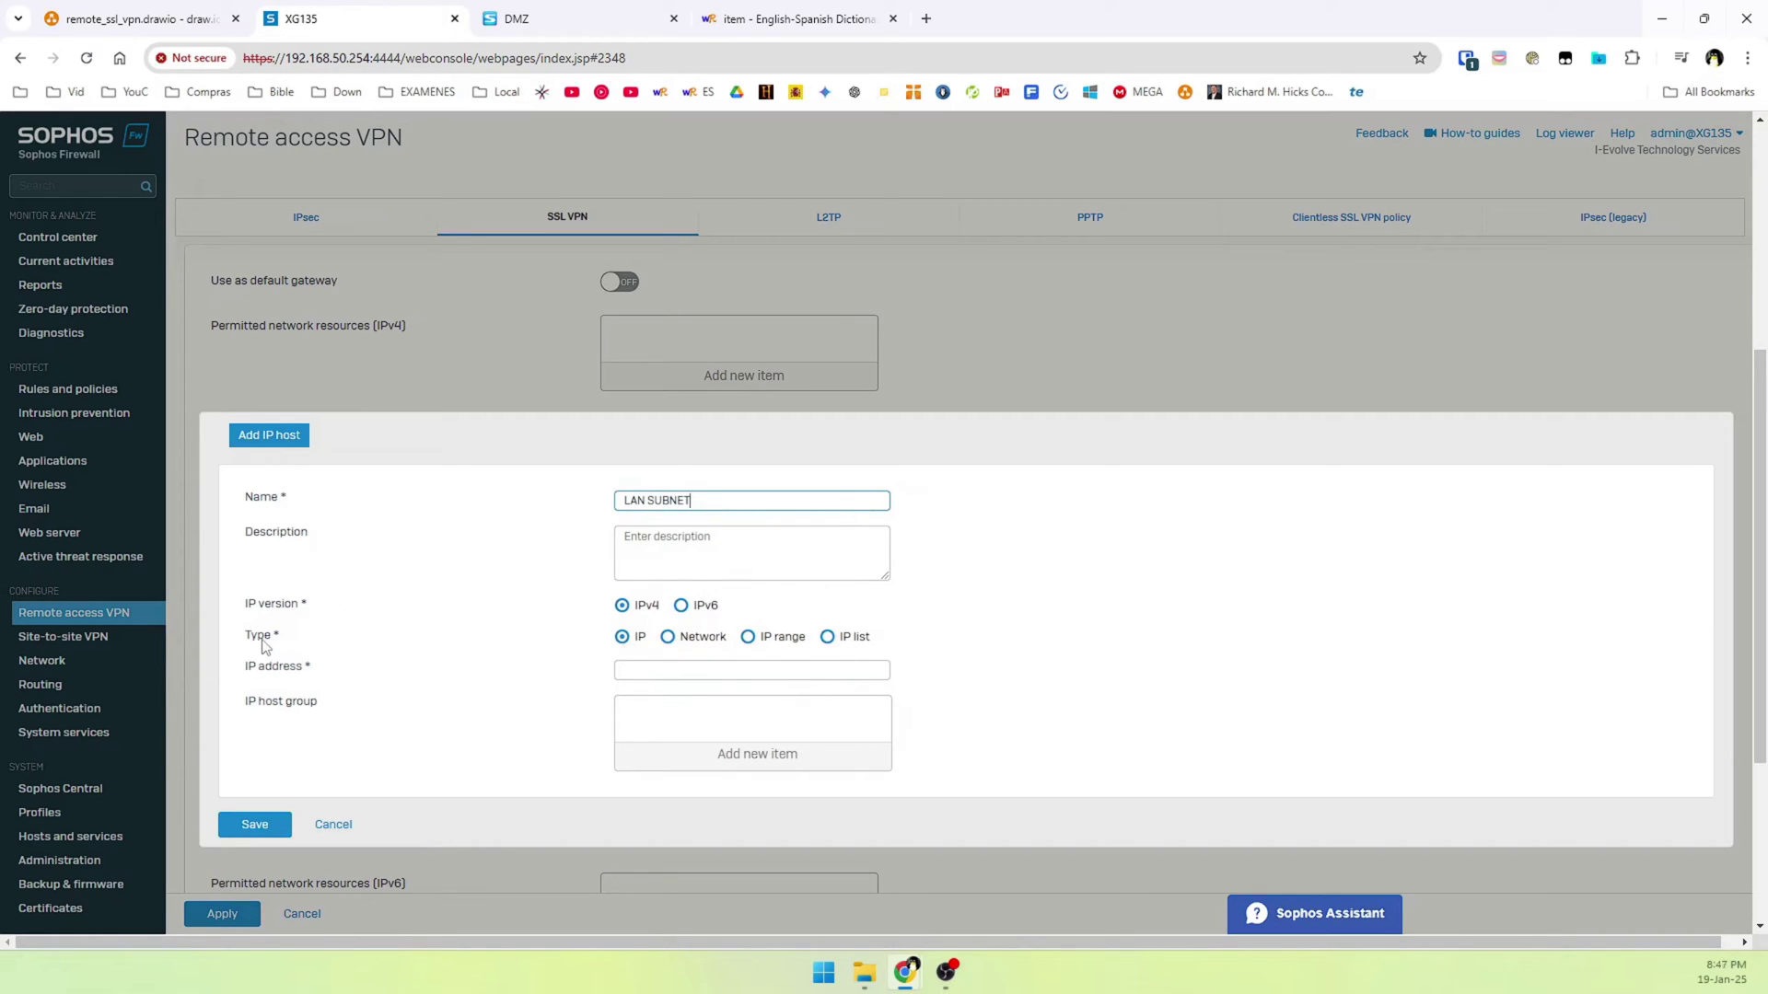
pyautogui.click(670, 638)
pyautogui.click(675, 671)
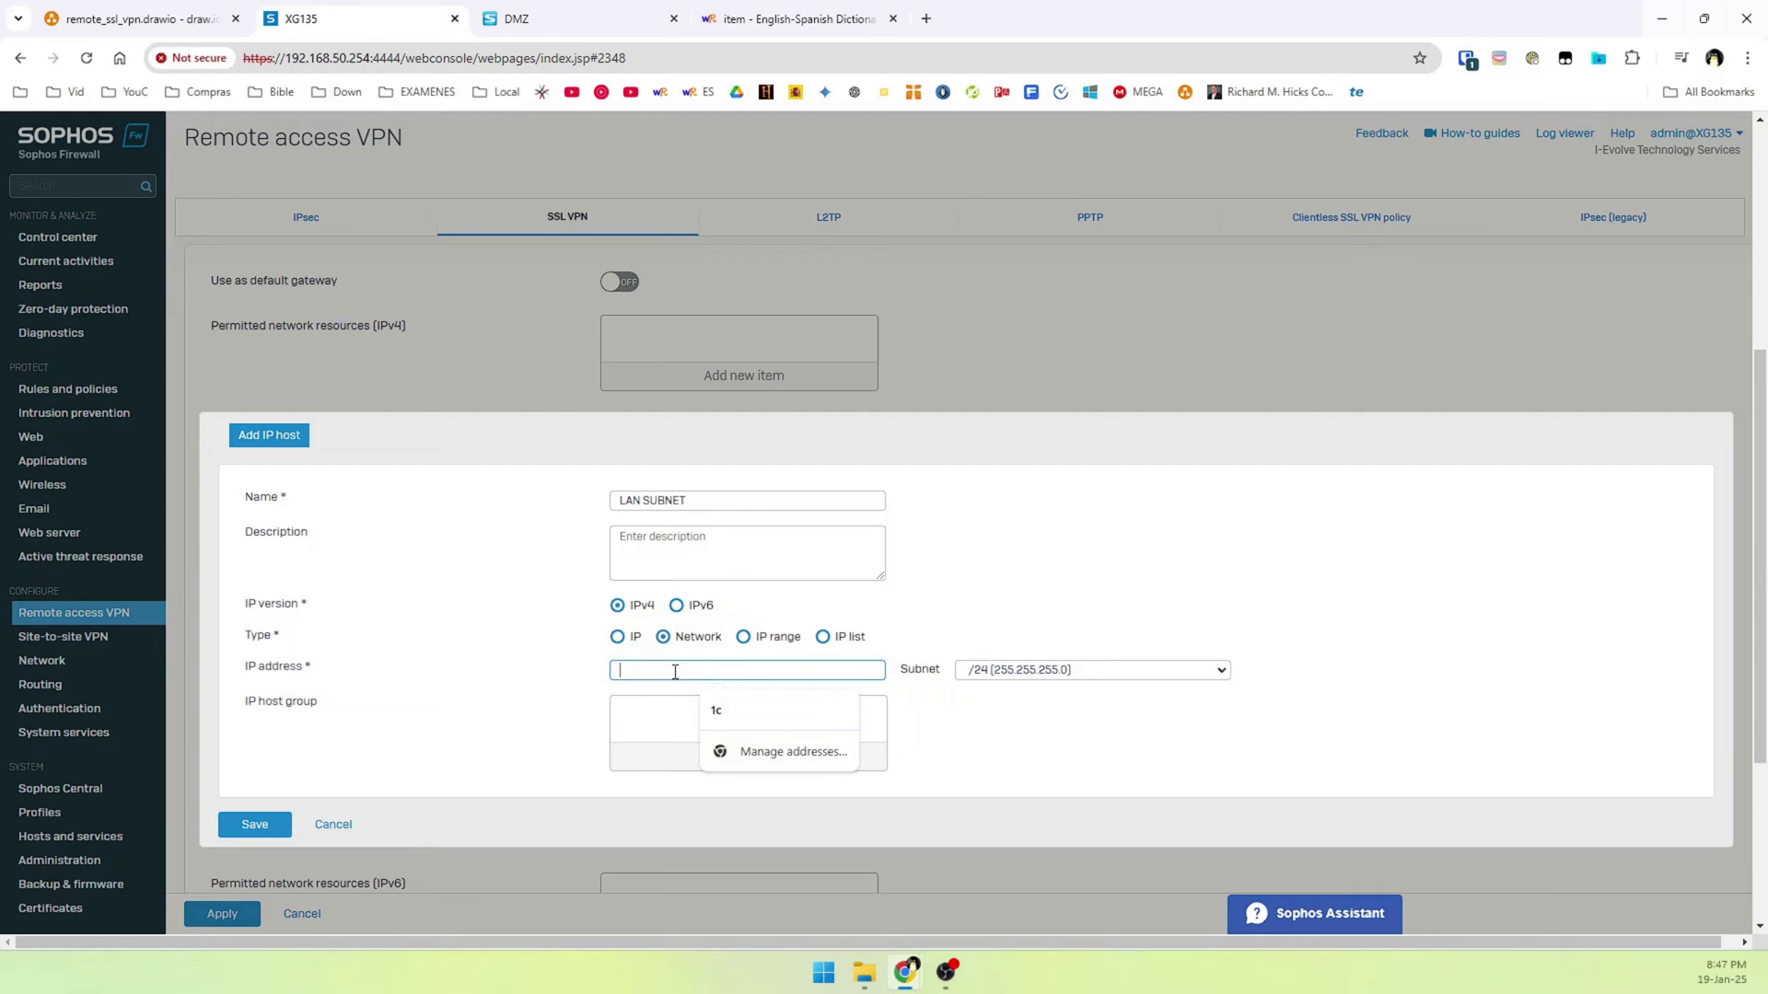
pyautogui.write('19')
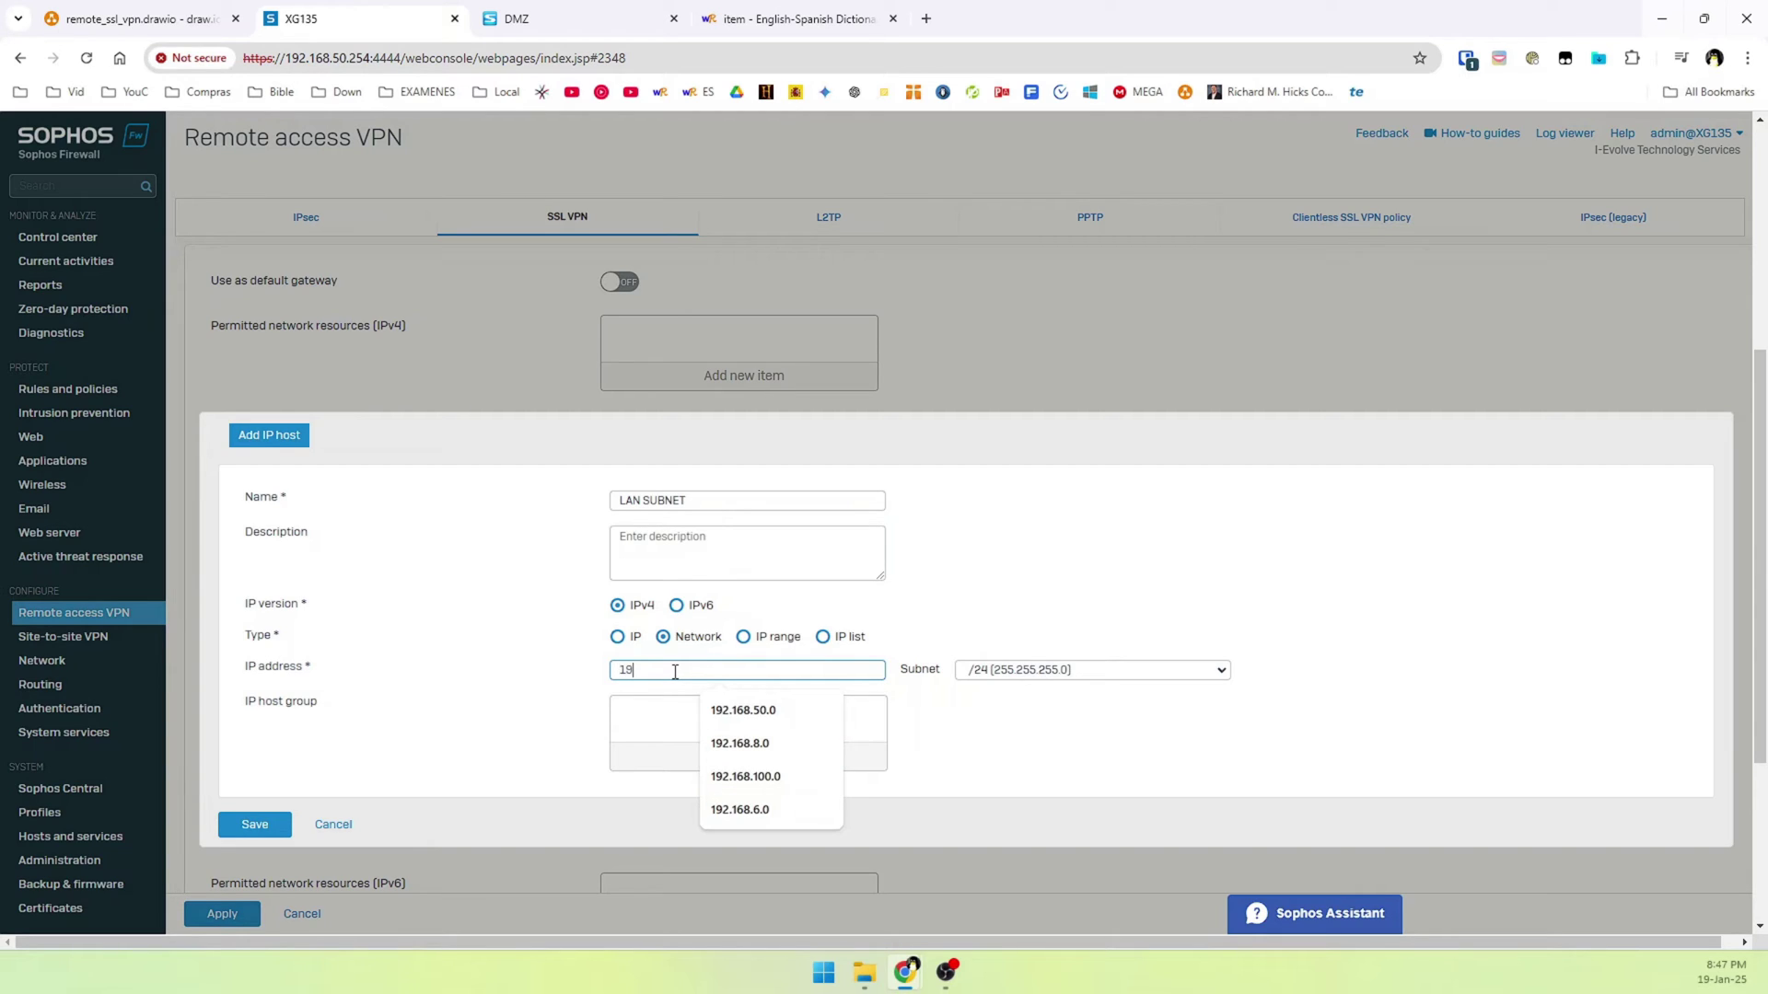
pyautogui.write('2.168.50')
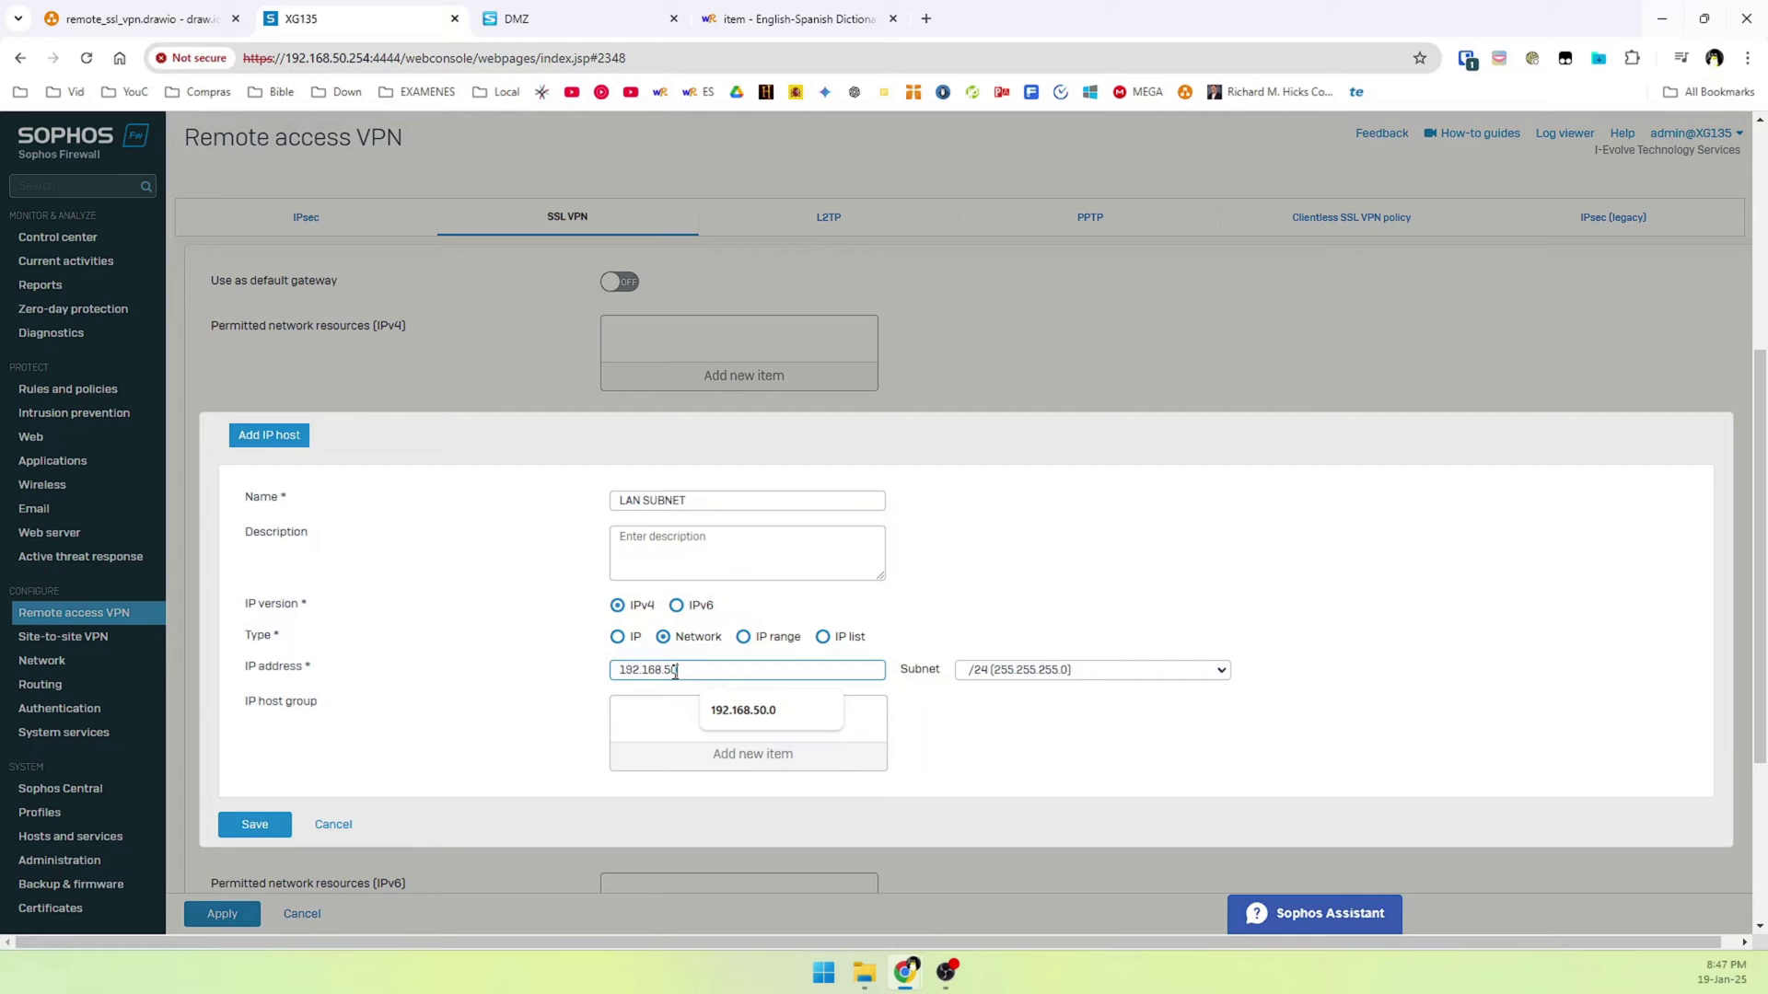
pyautogui.write('.0')
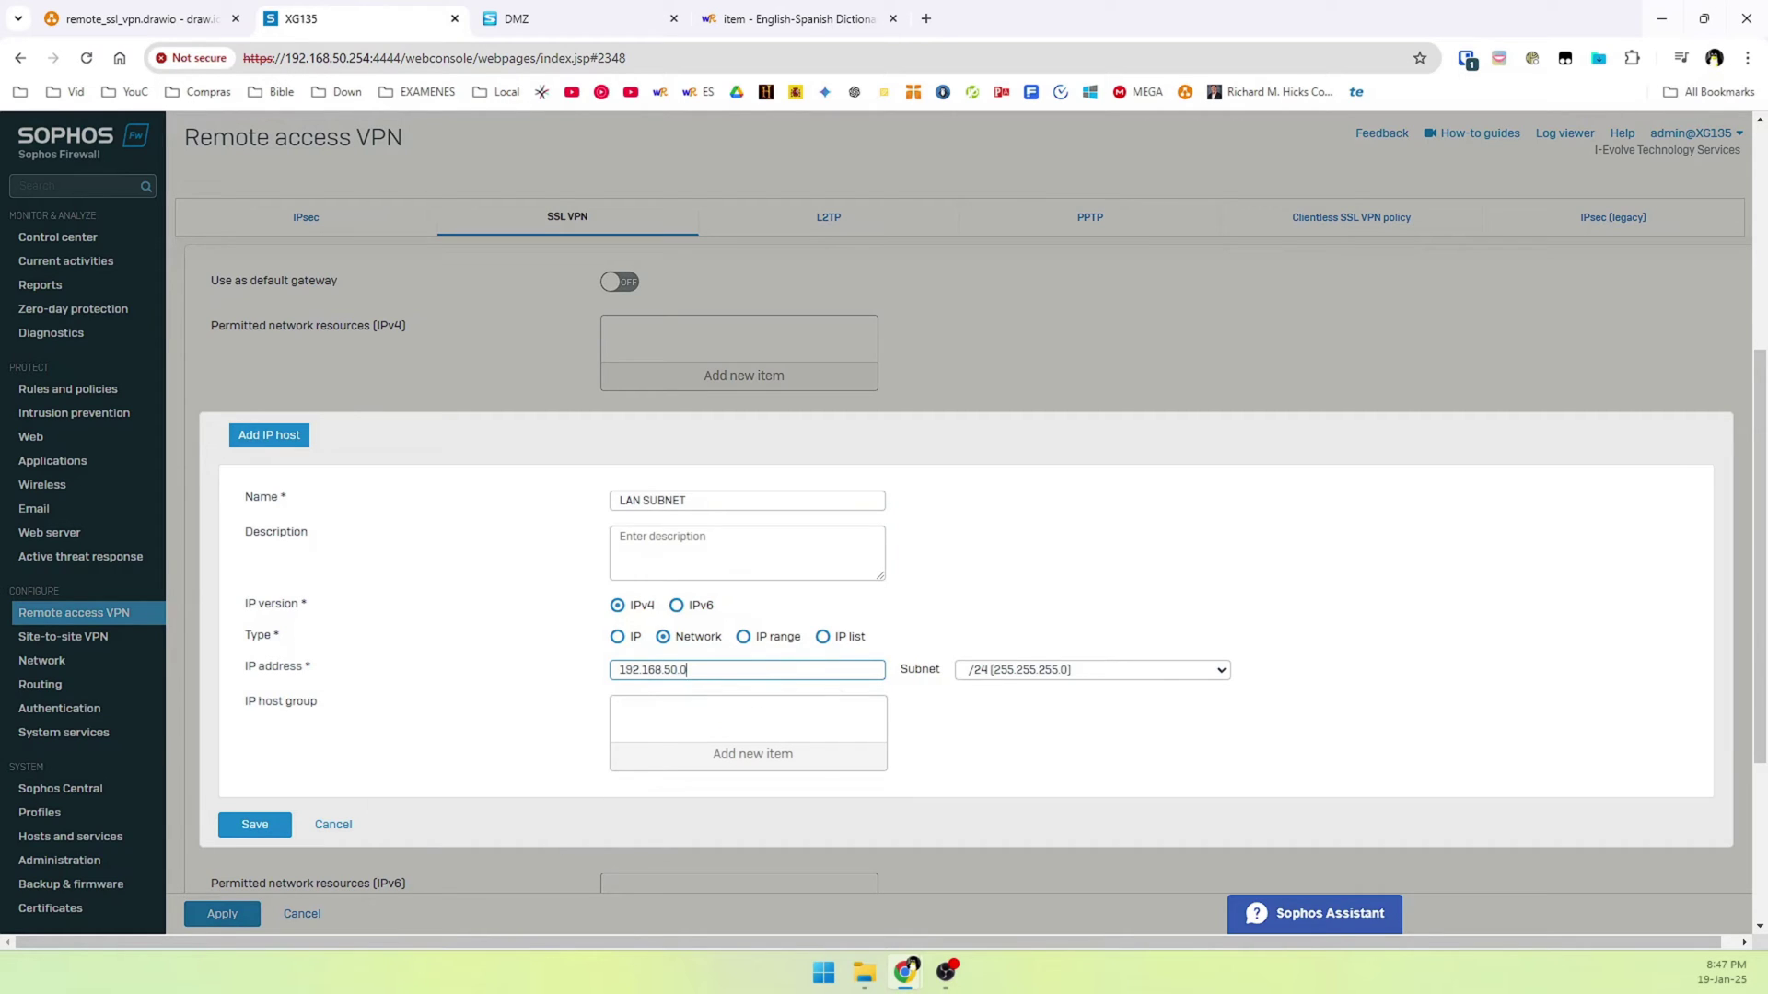
pyautogui.click(255, 824)
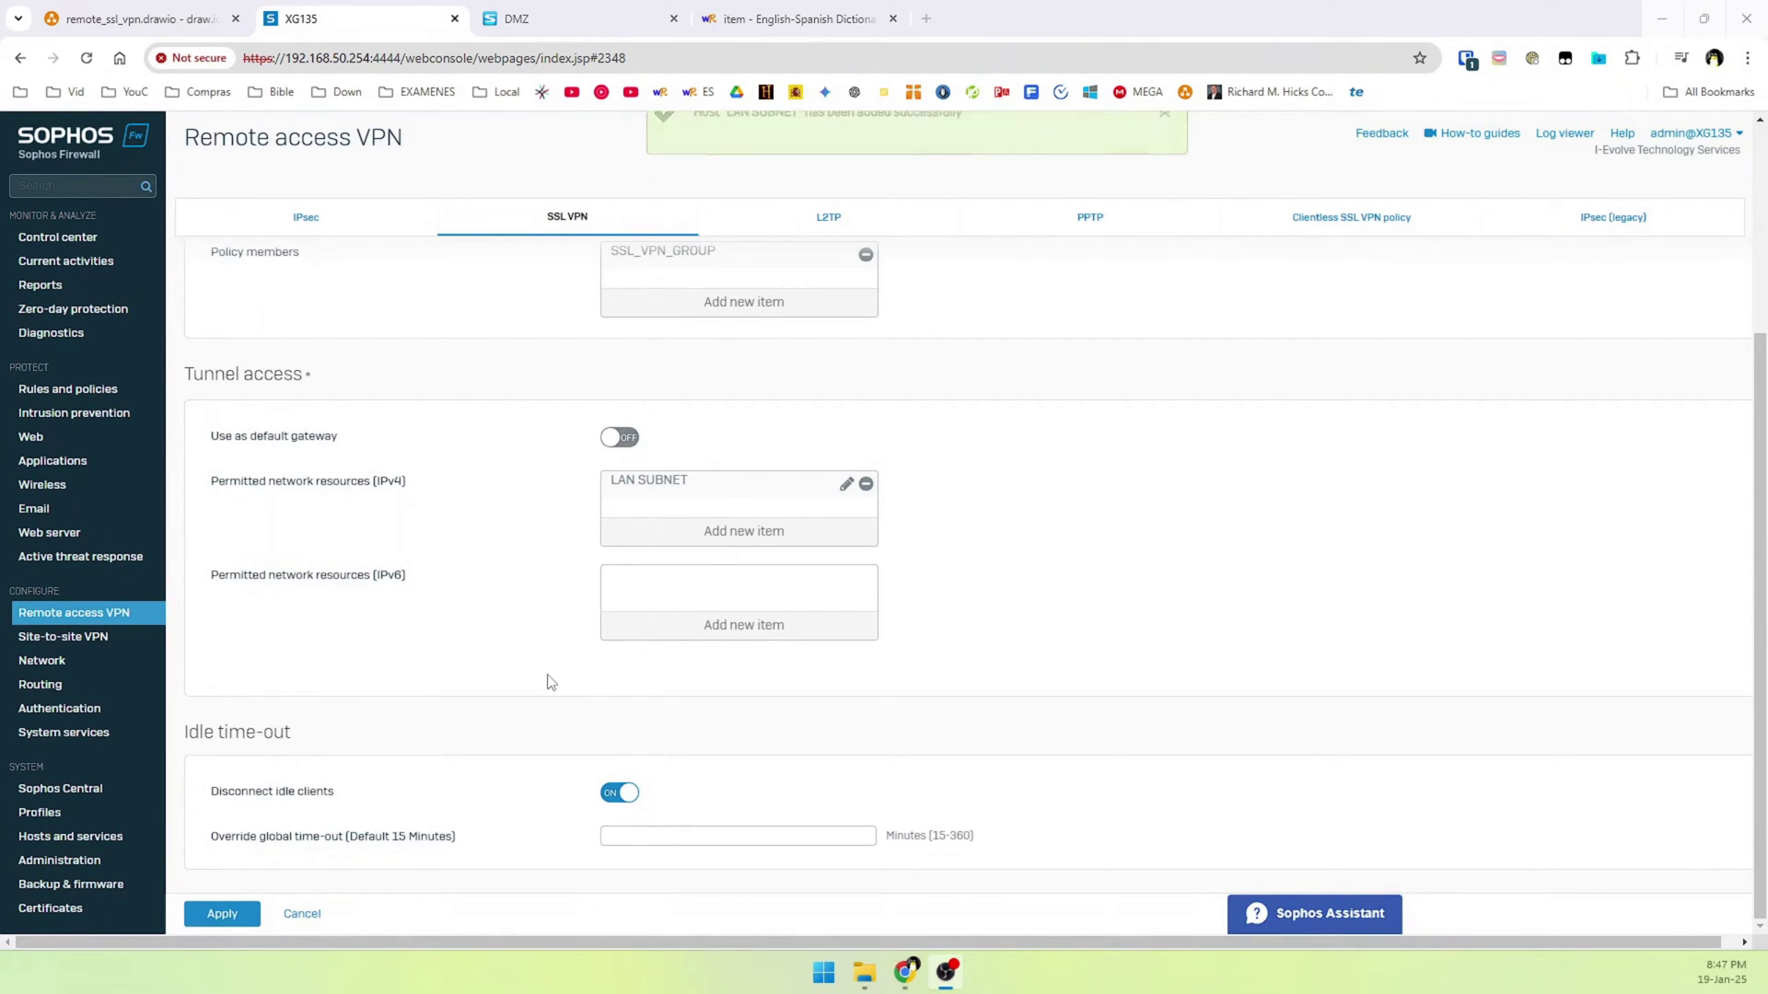
pyautogui.click(706, 542)
# Add IP host VLAN10(SERVERS), network 192.168.10.0/24, as another permitted resource
pyautogui.click(852, 596)
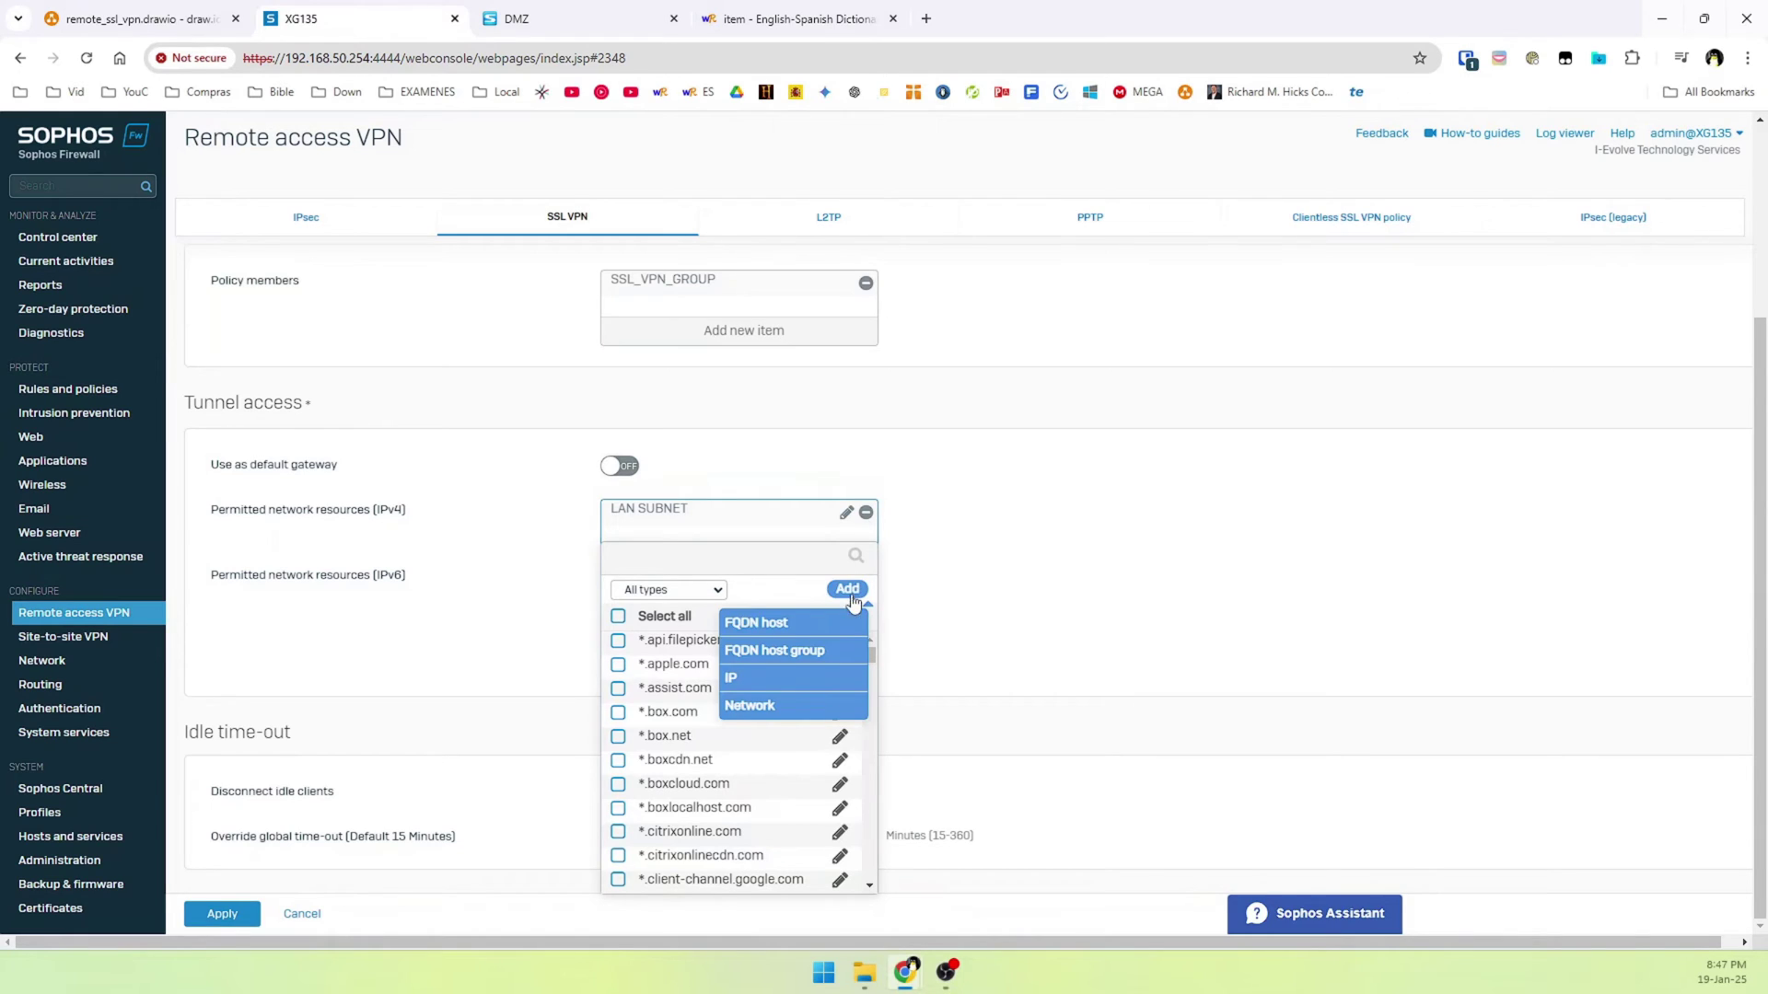
pyautogui.click(742, 680)
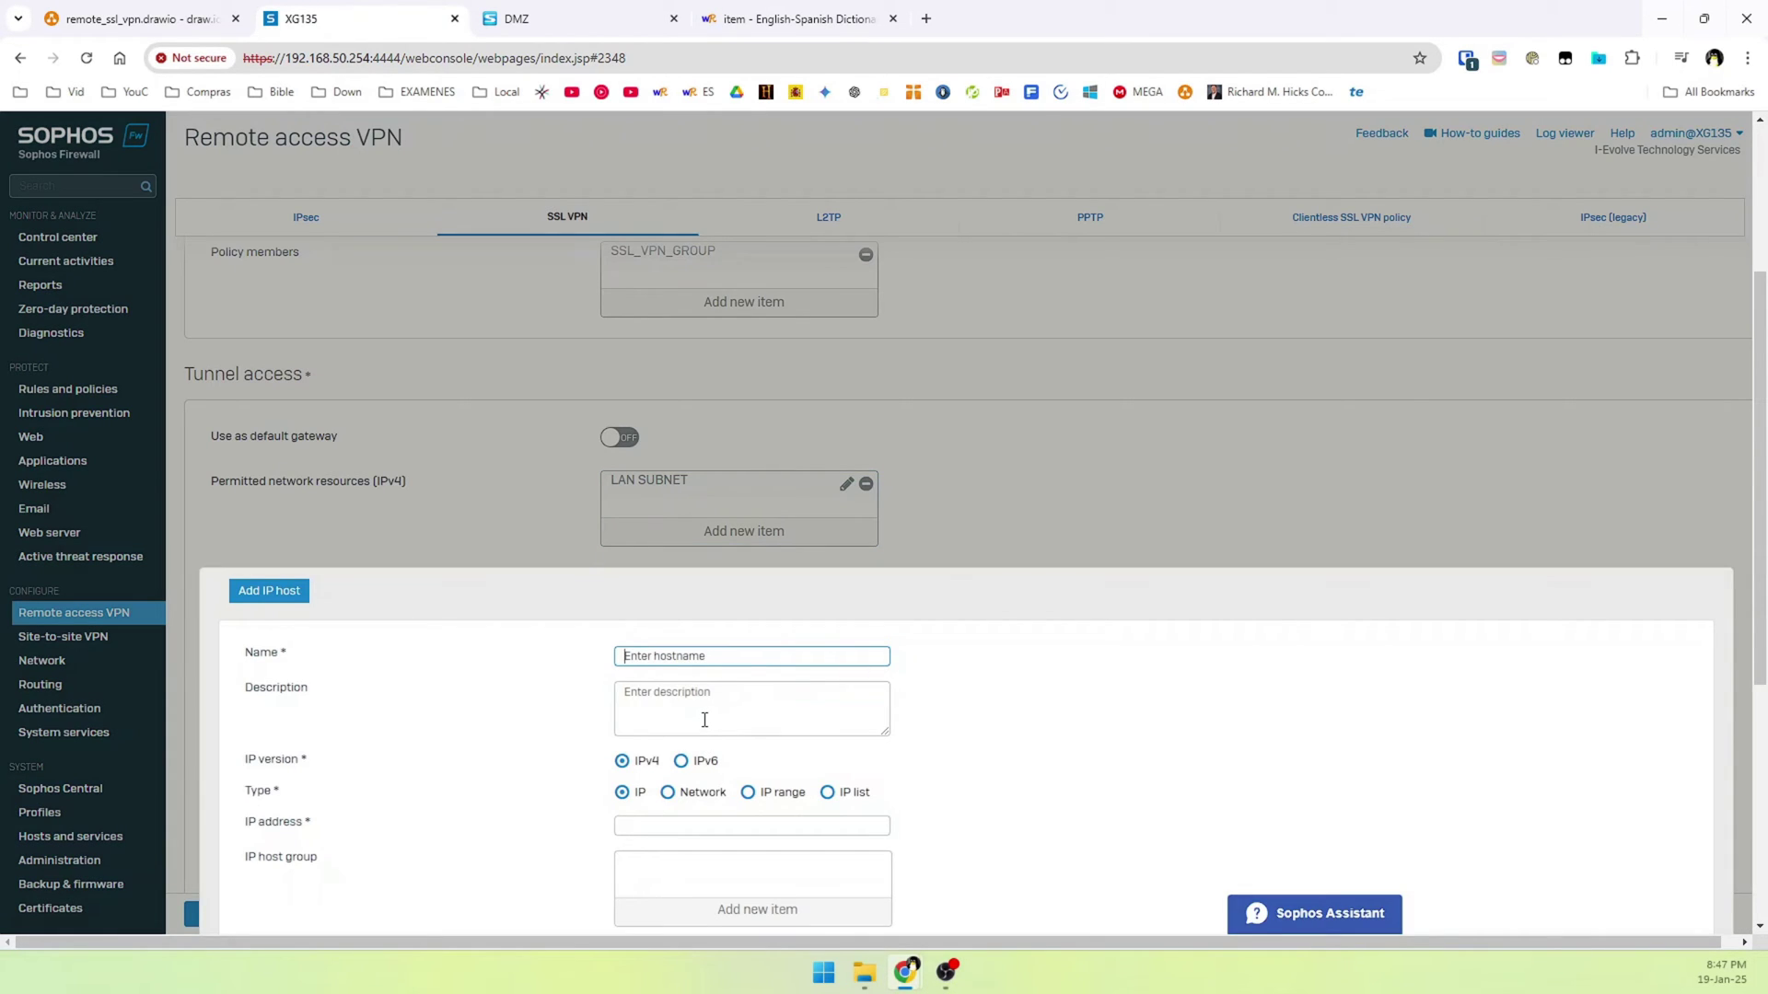
pyautogui.write('VLAN10(SERVERS')
pyautogui.click(704, 793)
pyautogui.scroll(-1, 675, 847)
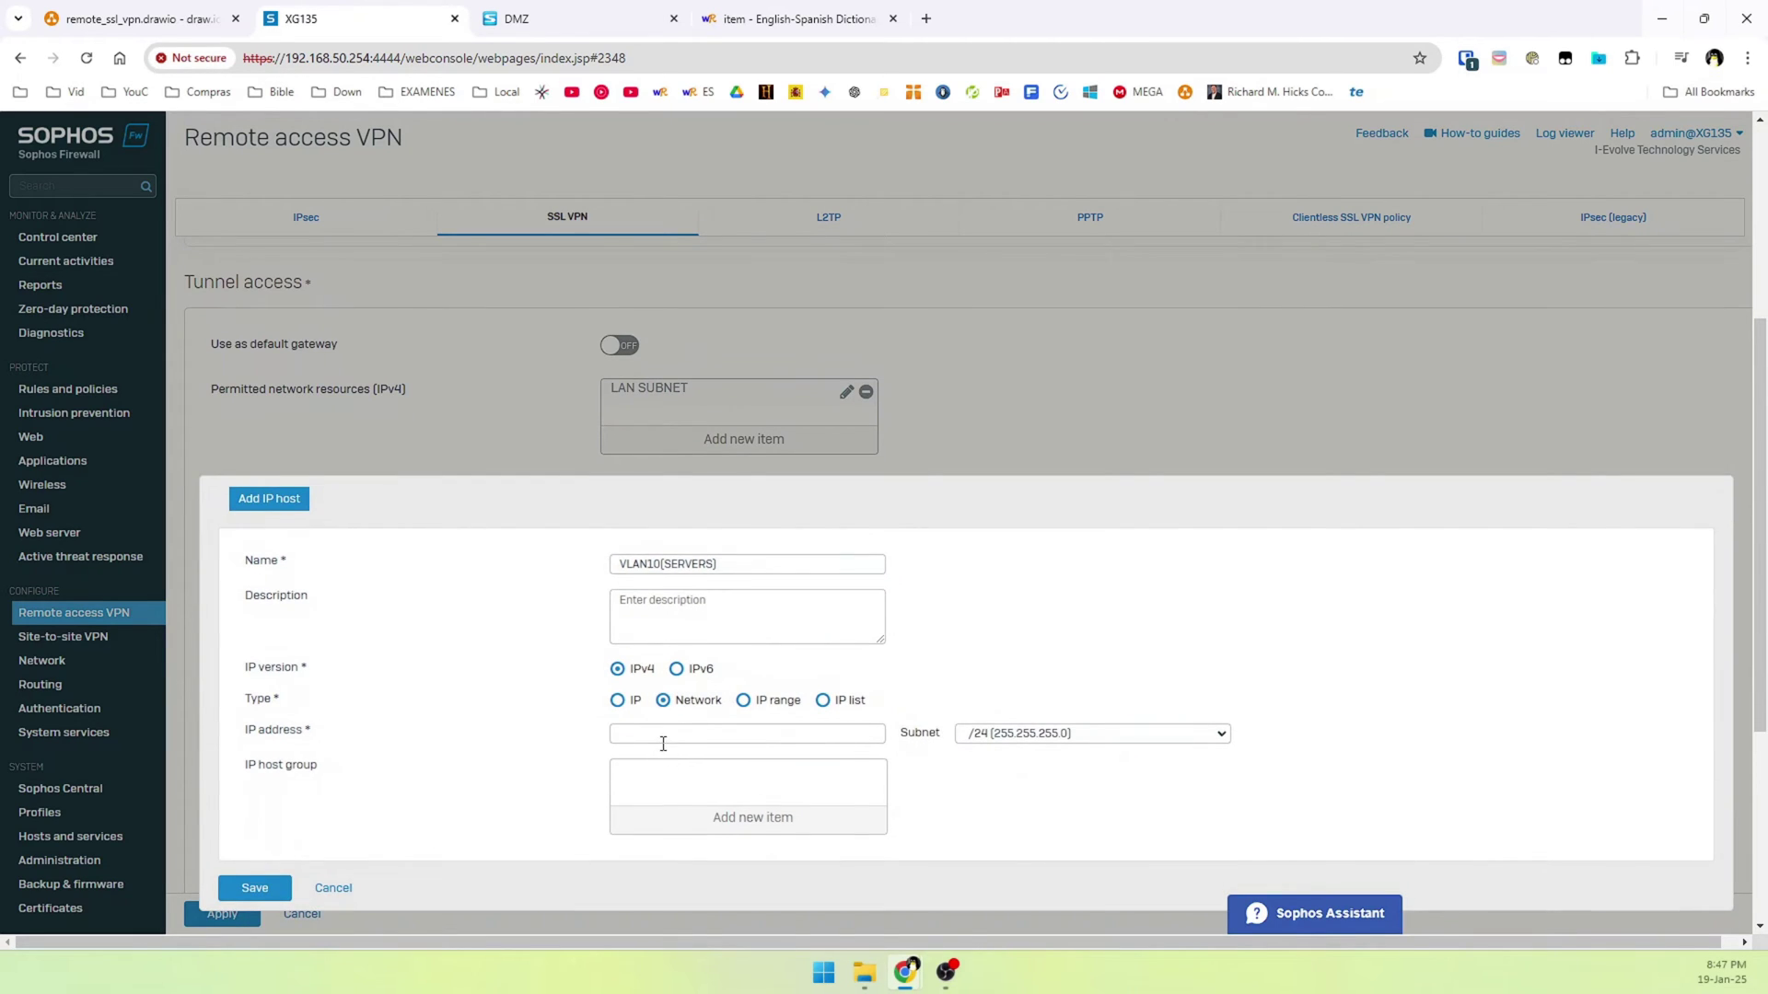
pyautogui.click(652, 737)
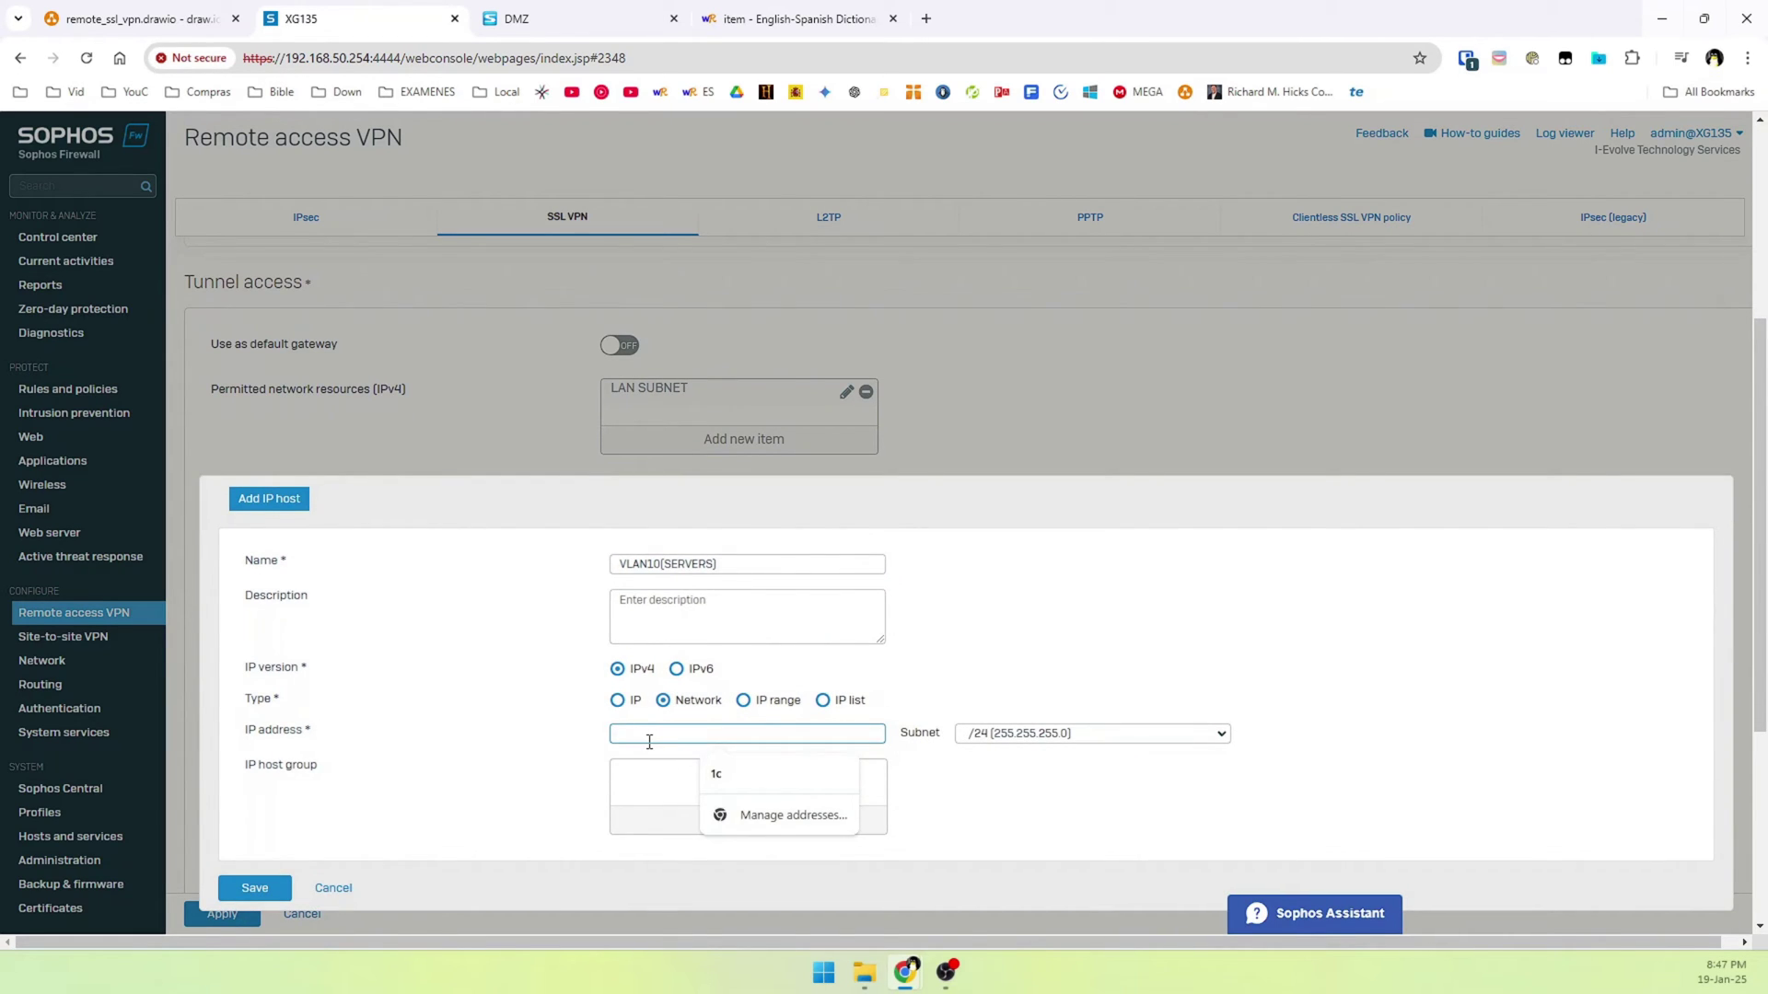
pyautogui.write('192.1')
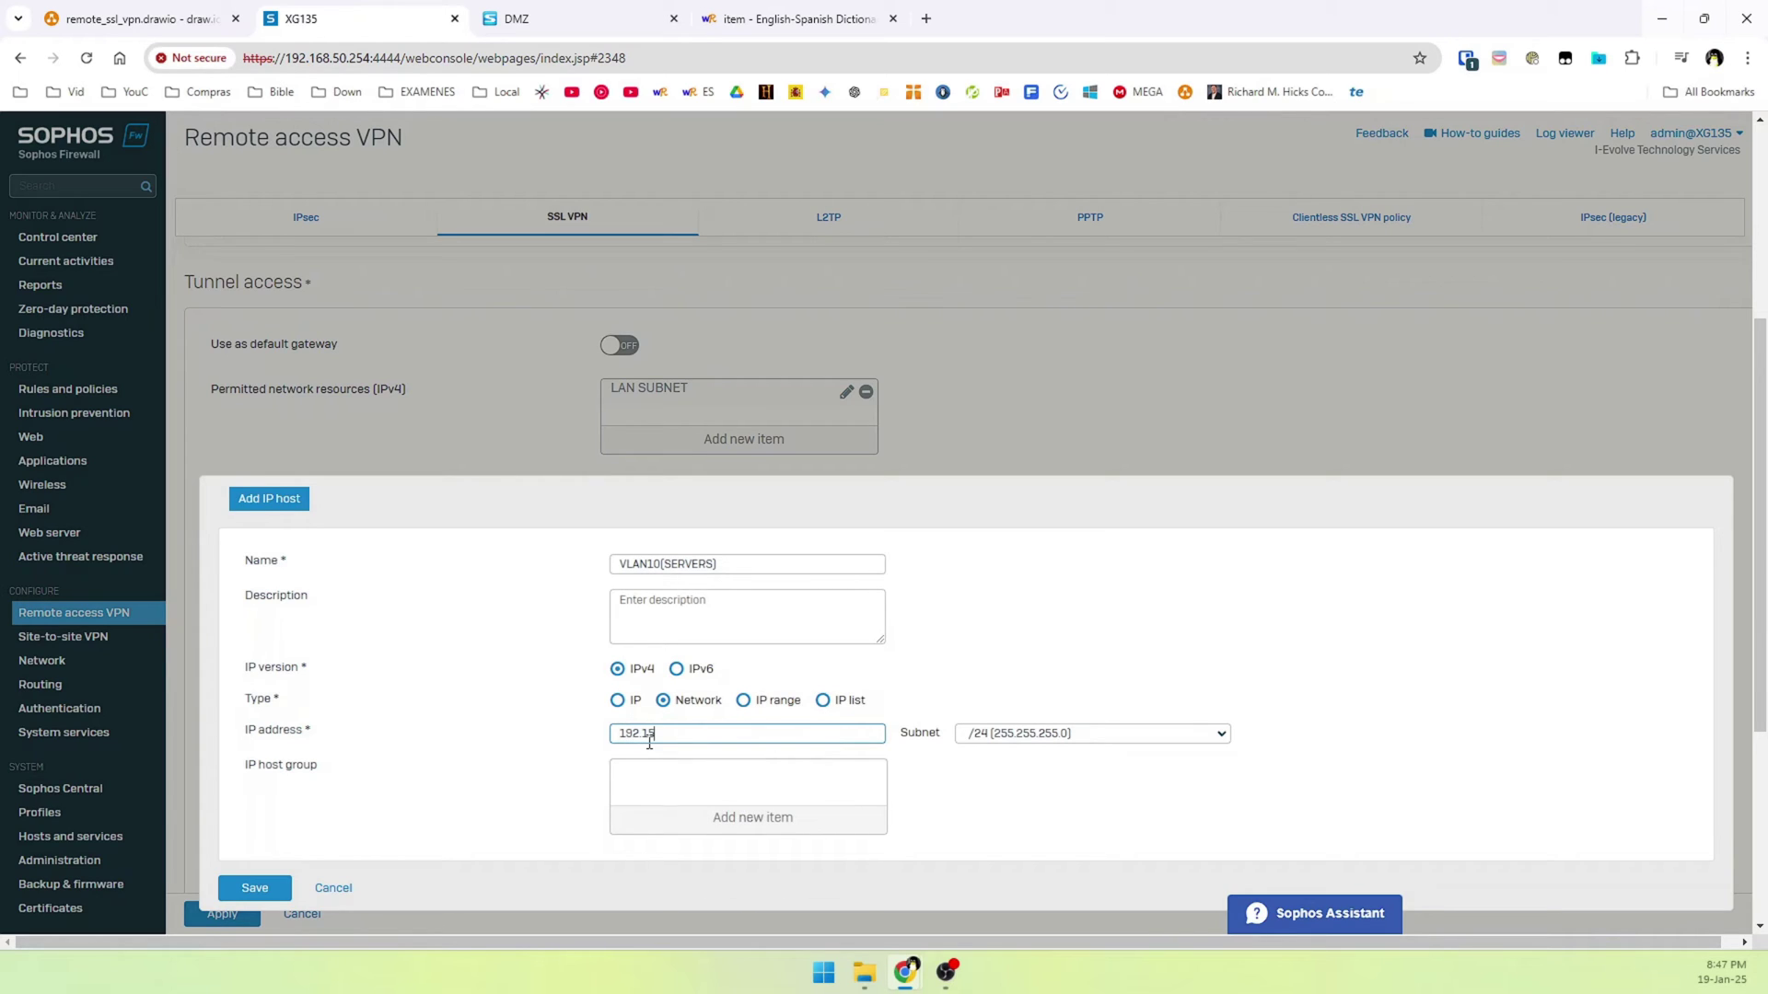
pyautogui.write('68.1')
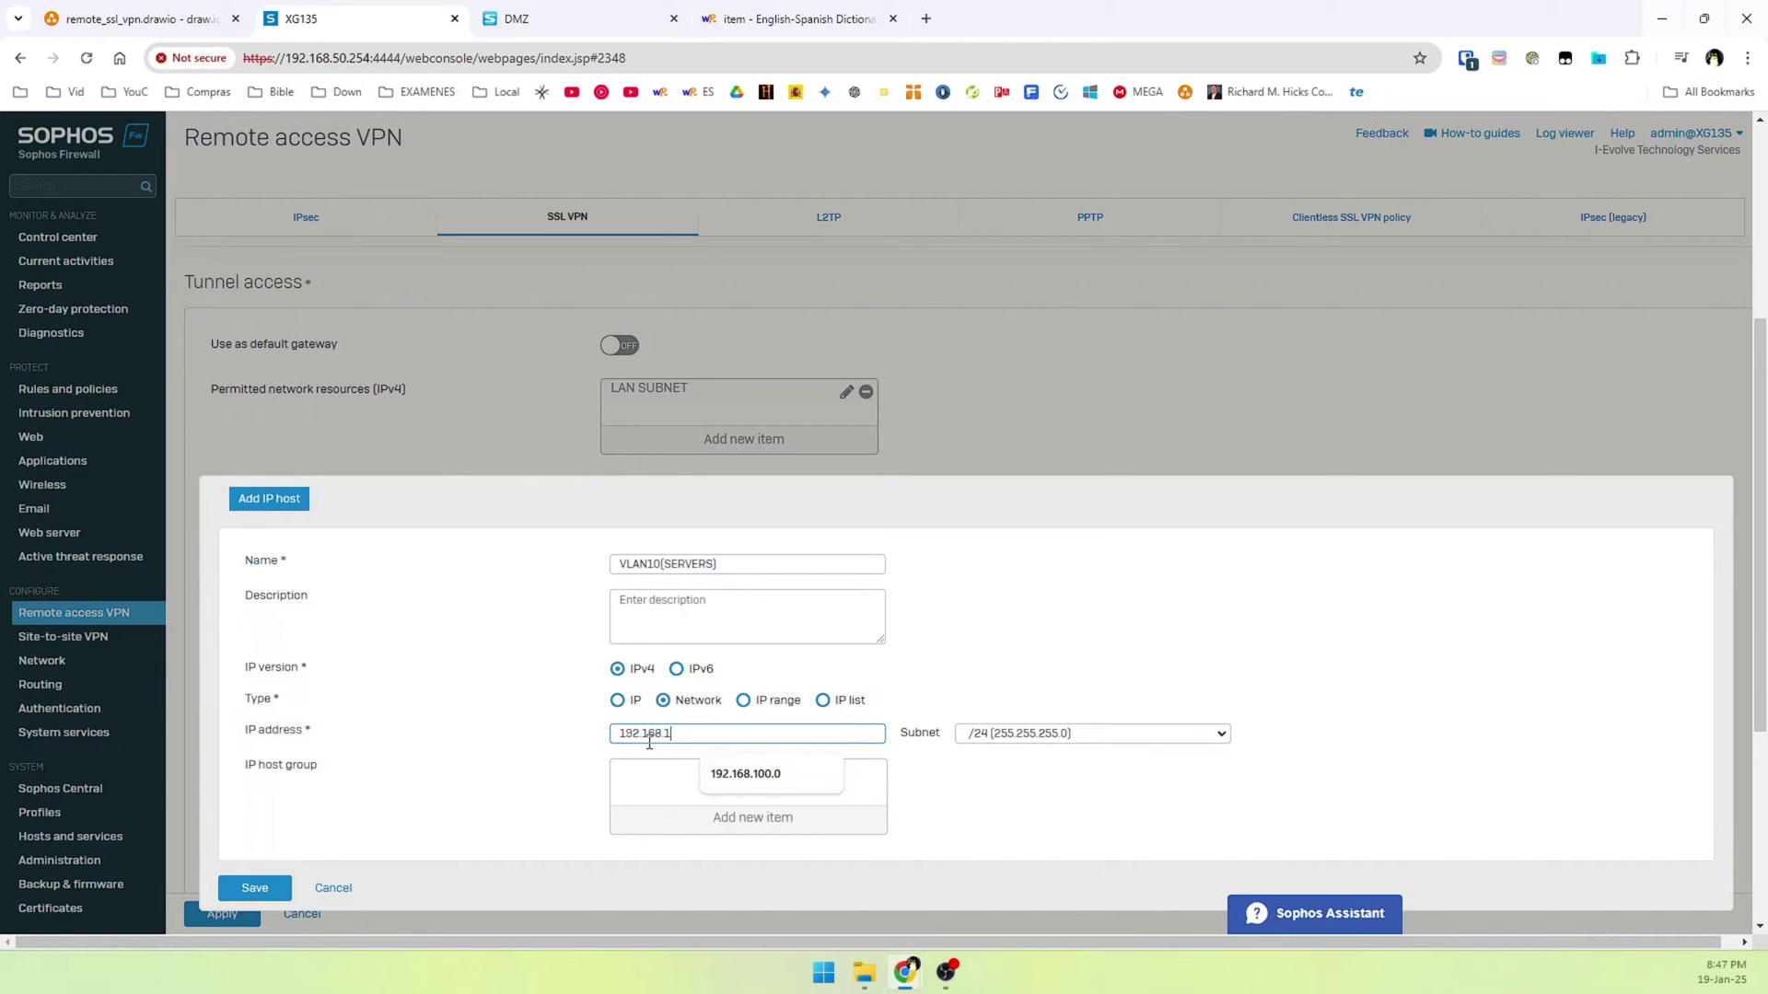
pyautogui.write('0.0')
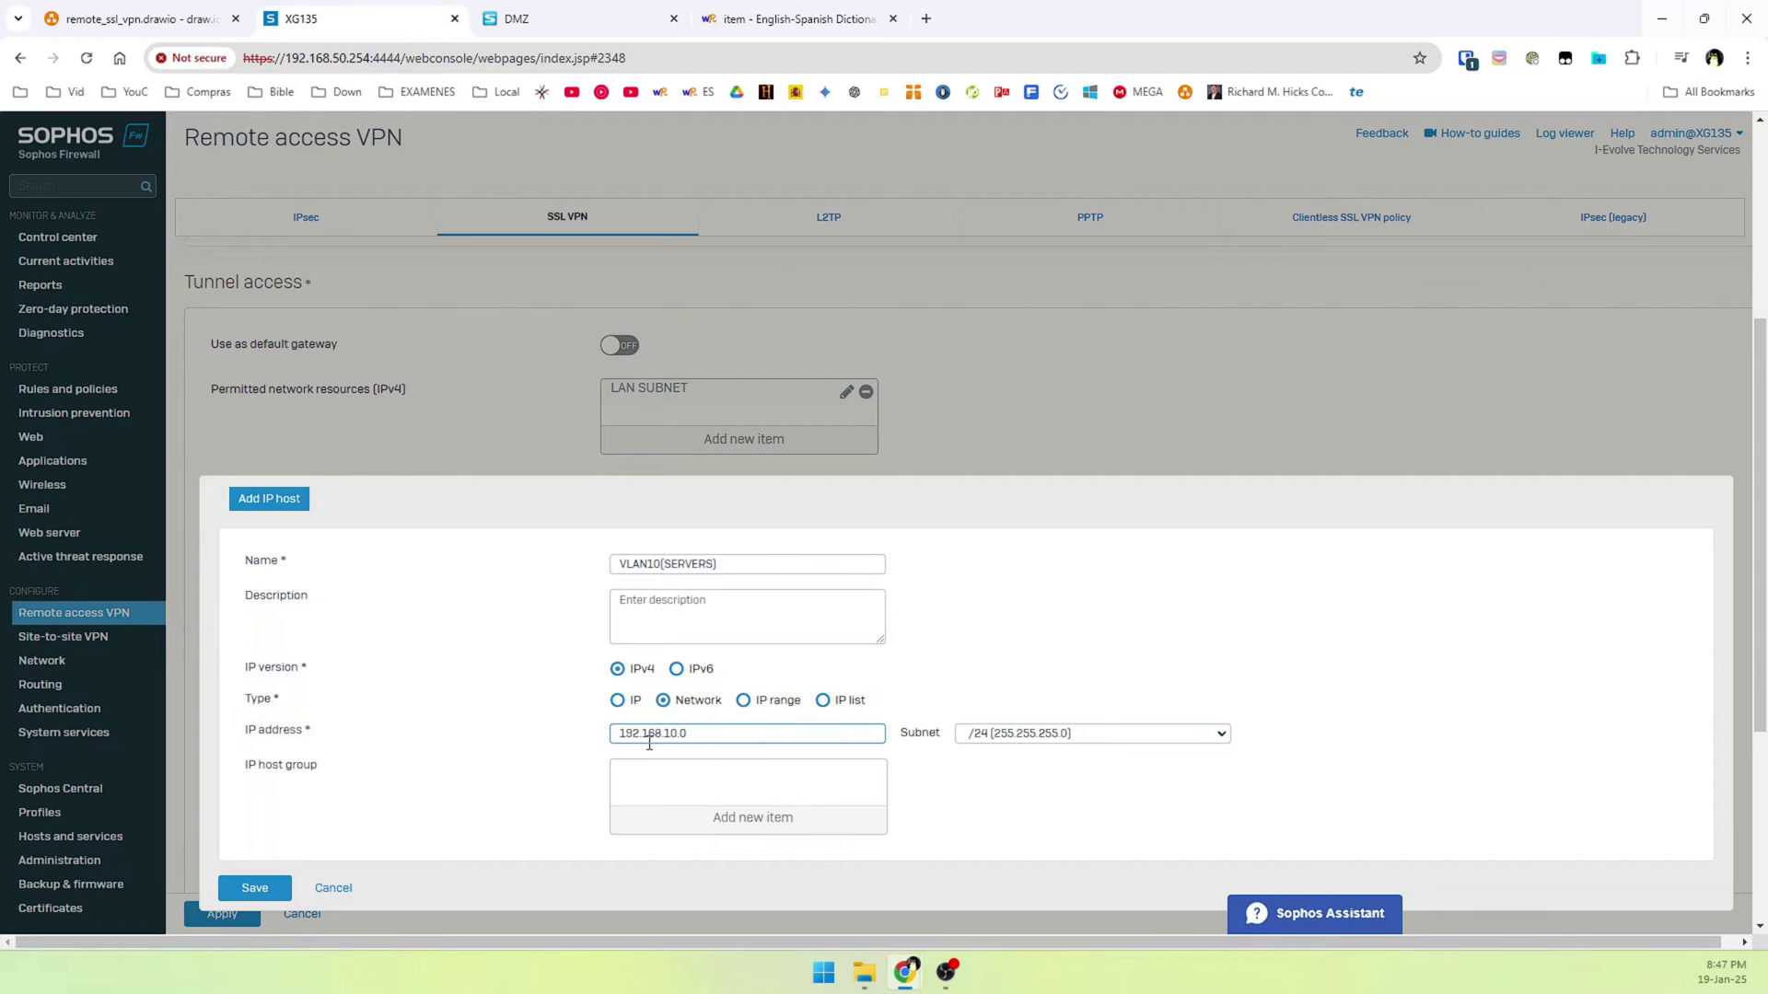
pyautogui.scroll(-1, 553, 773)
pyautogui.click(265, 804)
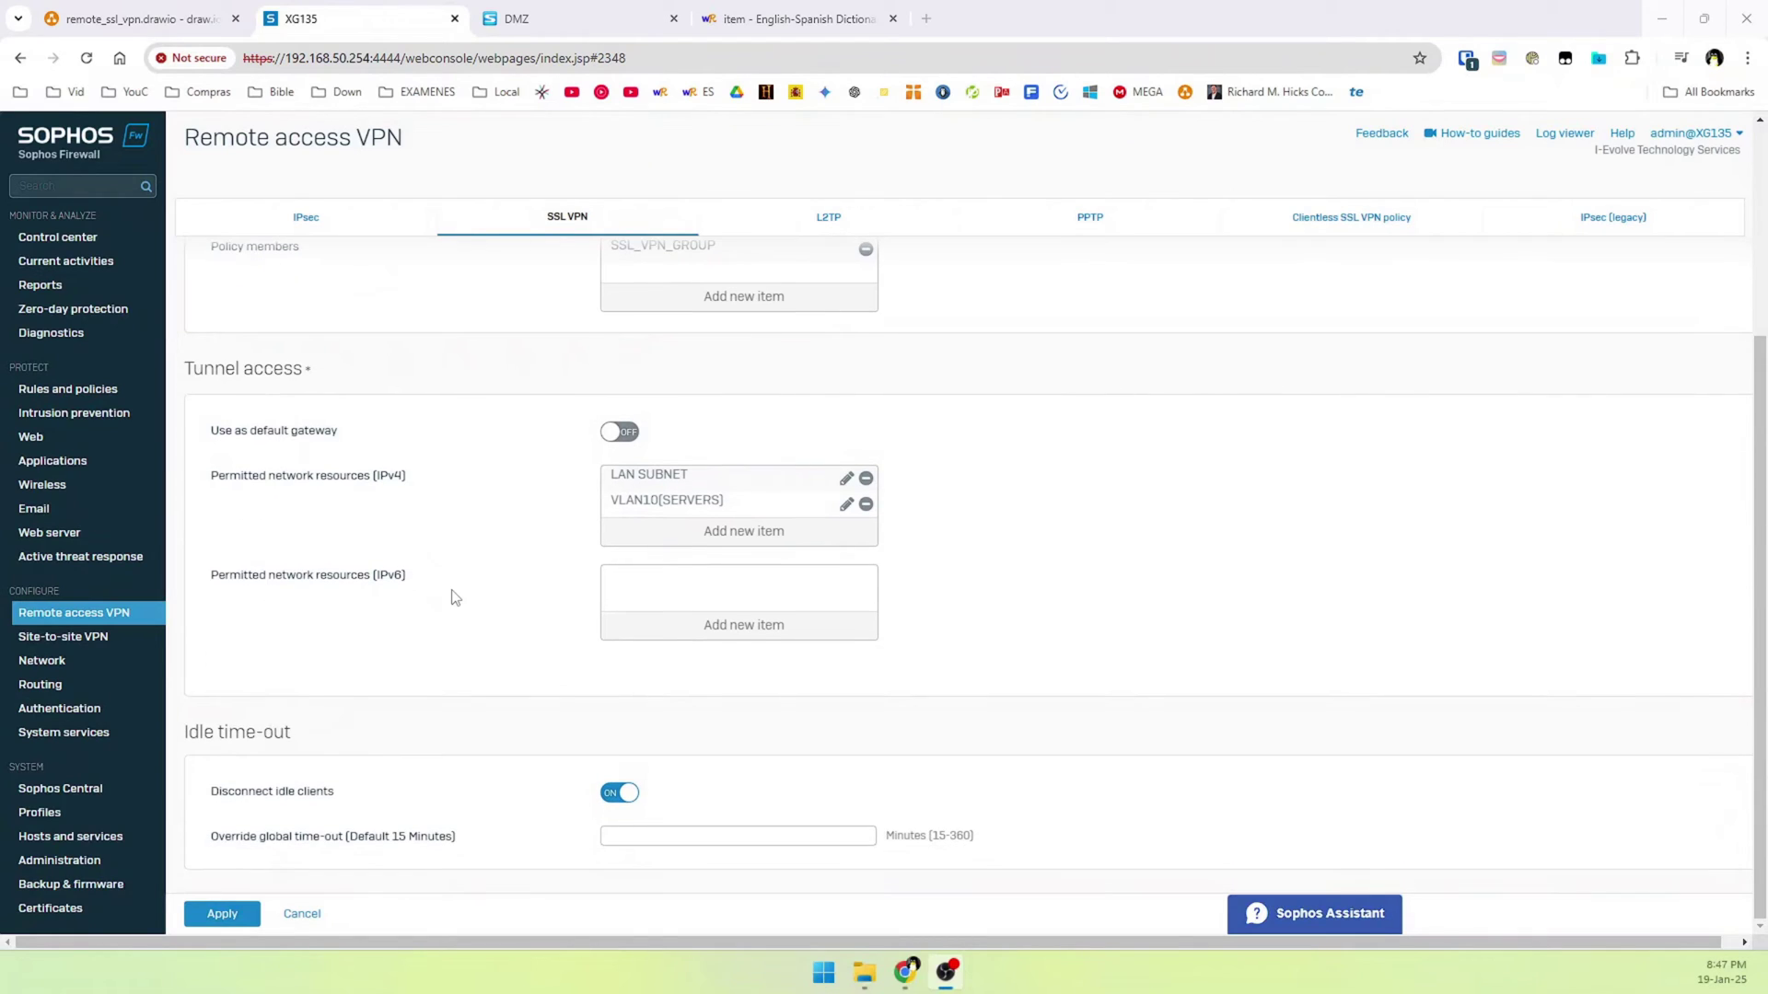
# Apply the SSL_VPN_HOME policy, confirming it overrides earlier policies for its members
pyautogui.click(229, 921)
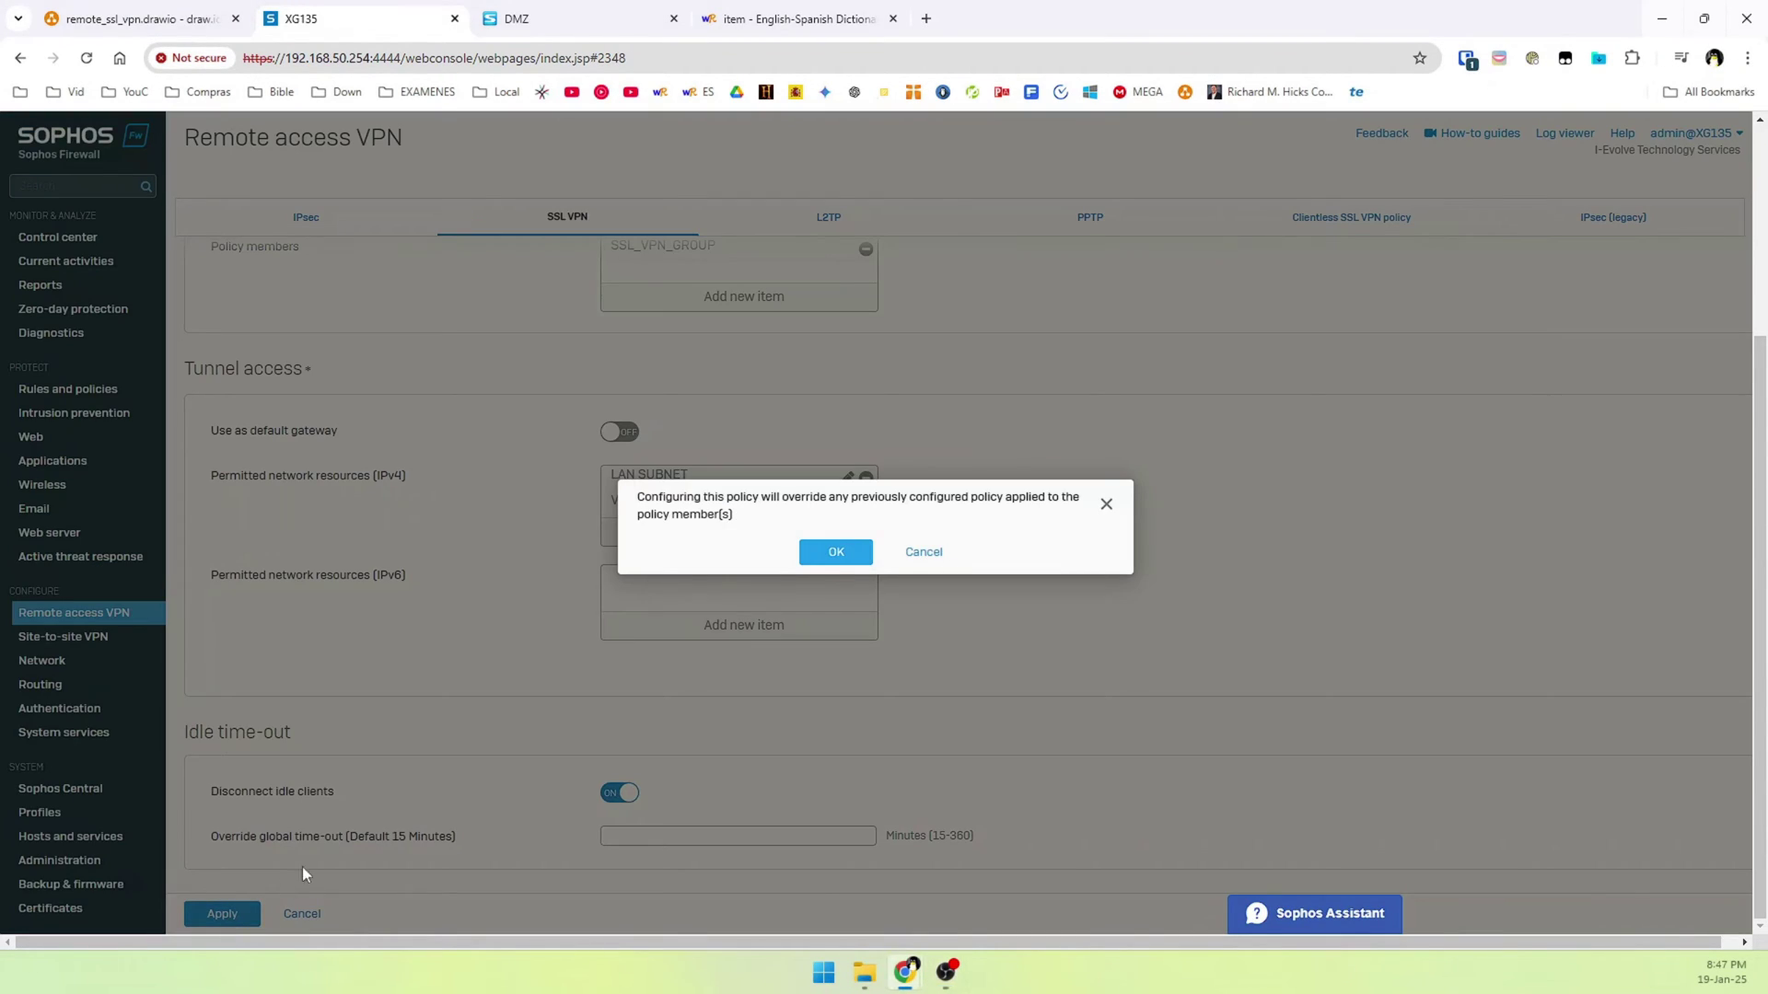
pyautogui.click(838, 555)
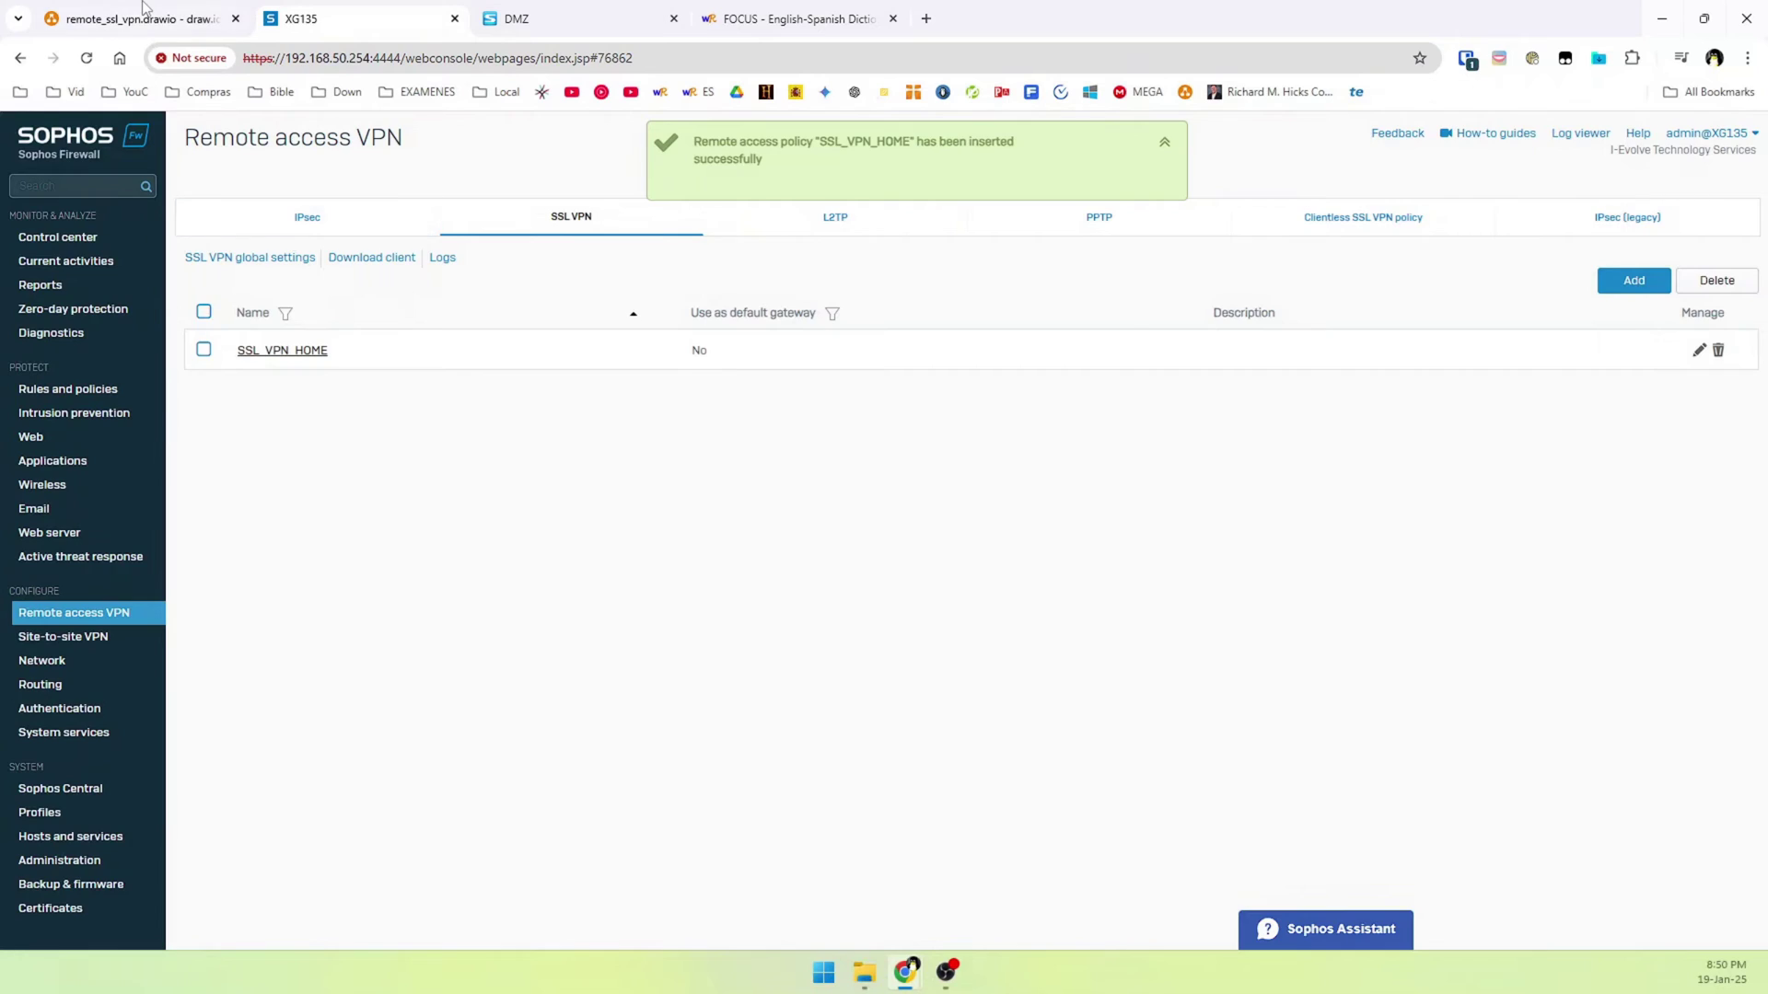
pyautogui.click(148, 15)
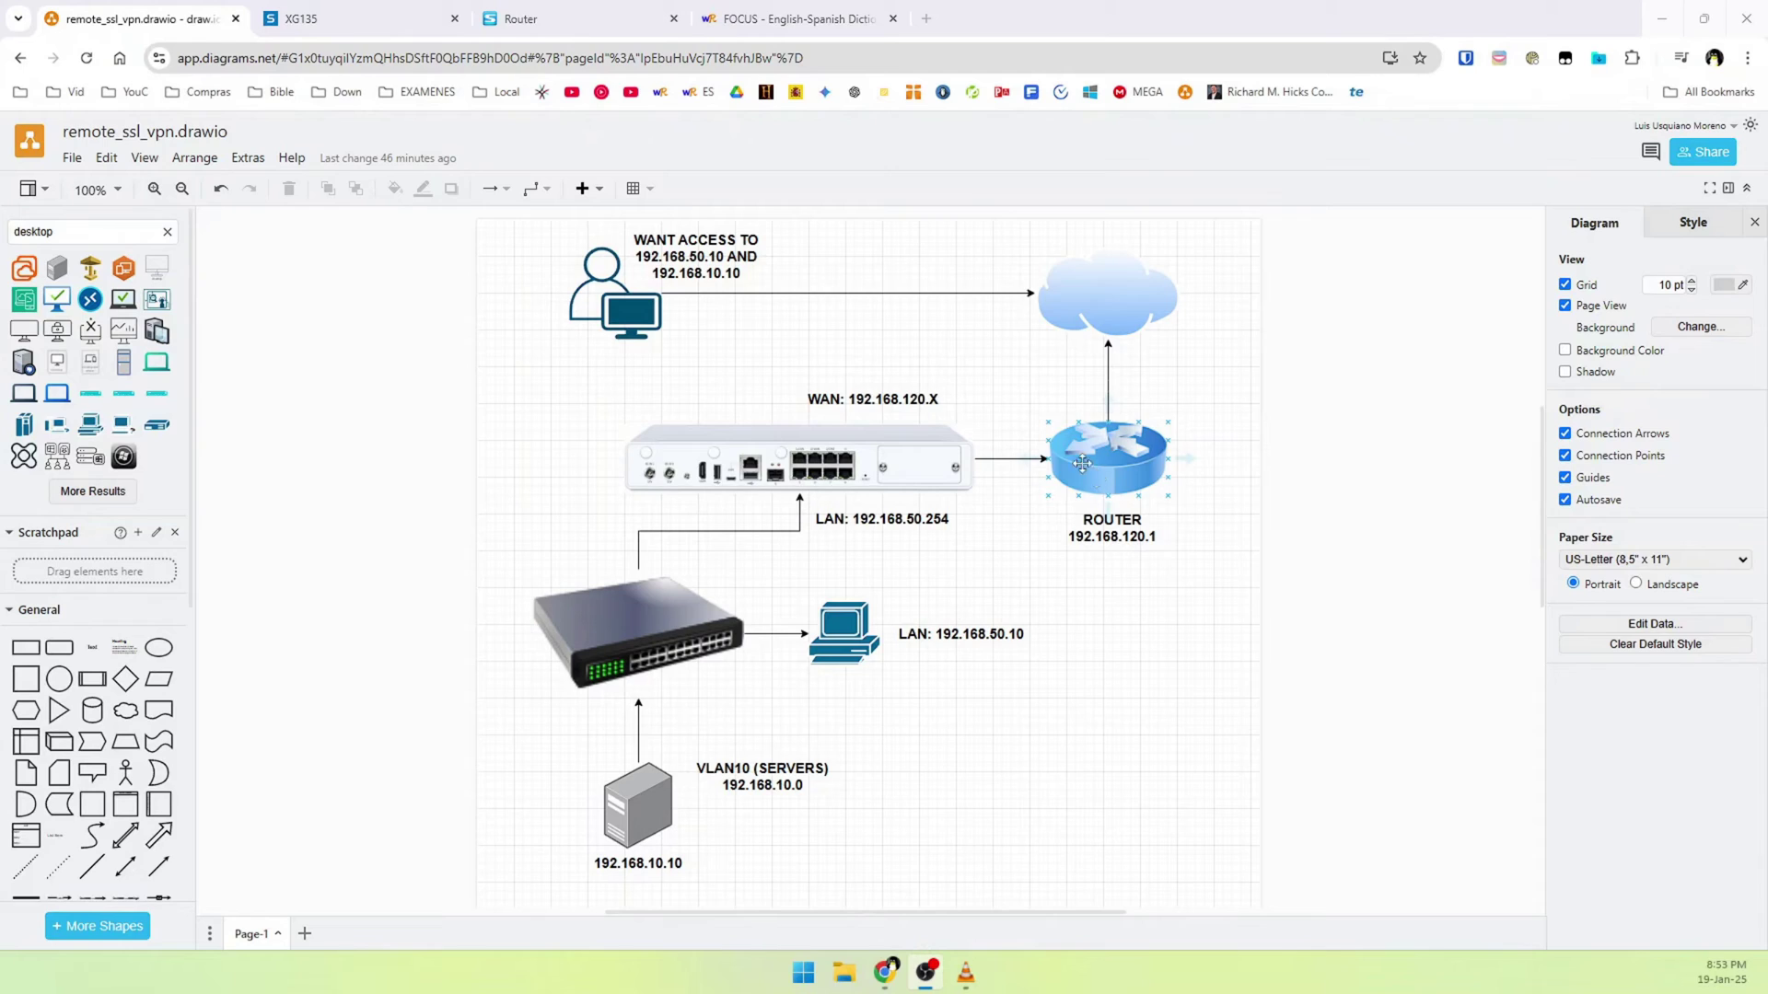
# Bring up the router's web login page at 192.168.120.1
pyautogui.click(621, 11)
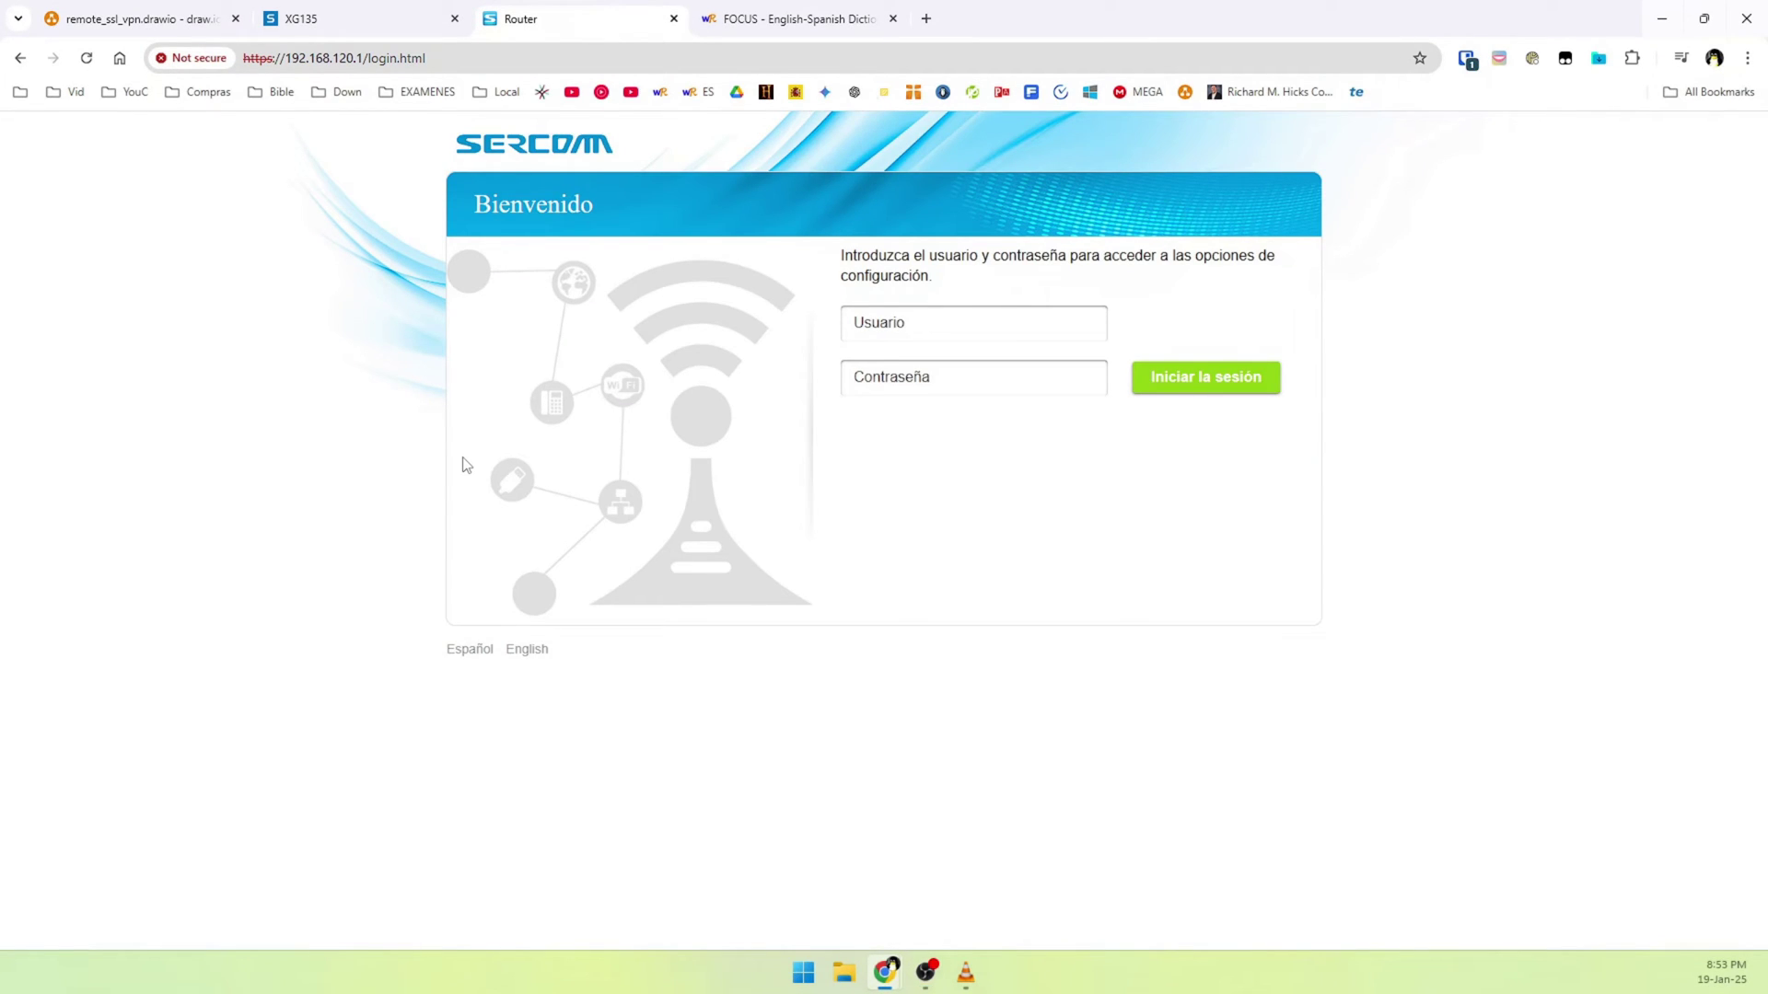
# Sign in to the Sercomm router and start a new entry under Internet > Port Mapping
pyautogui.press('Return')
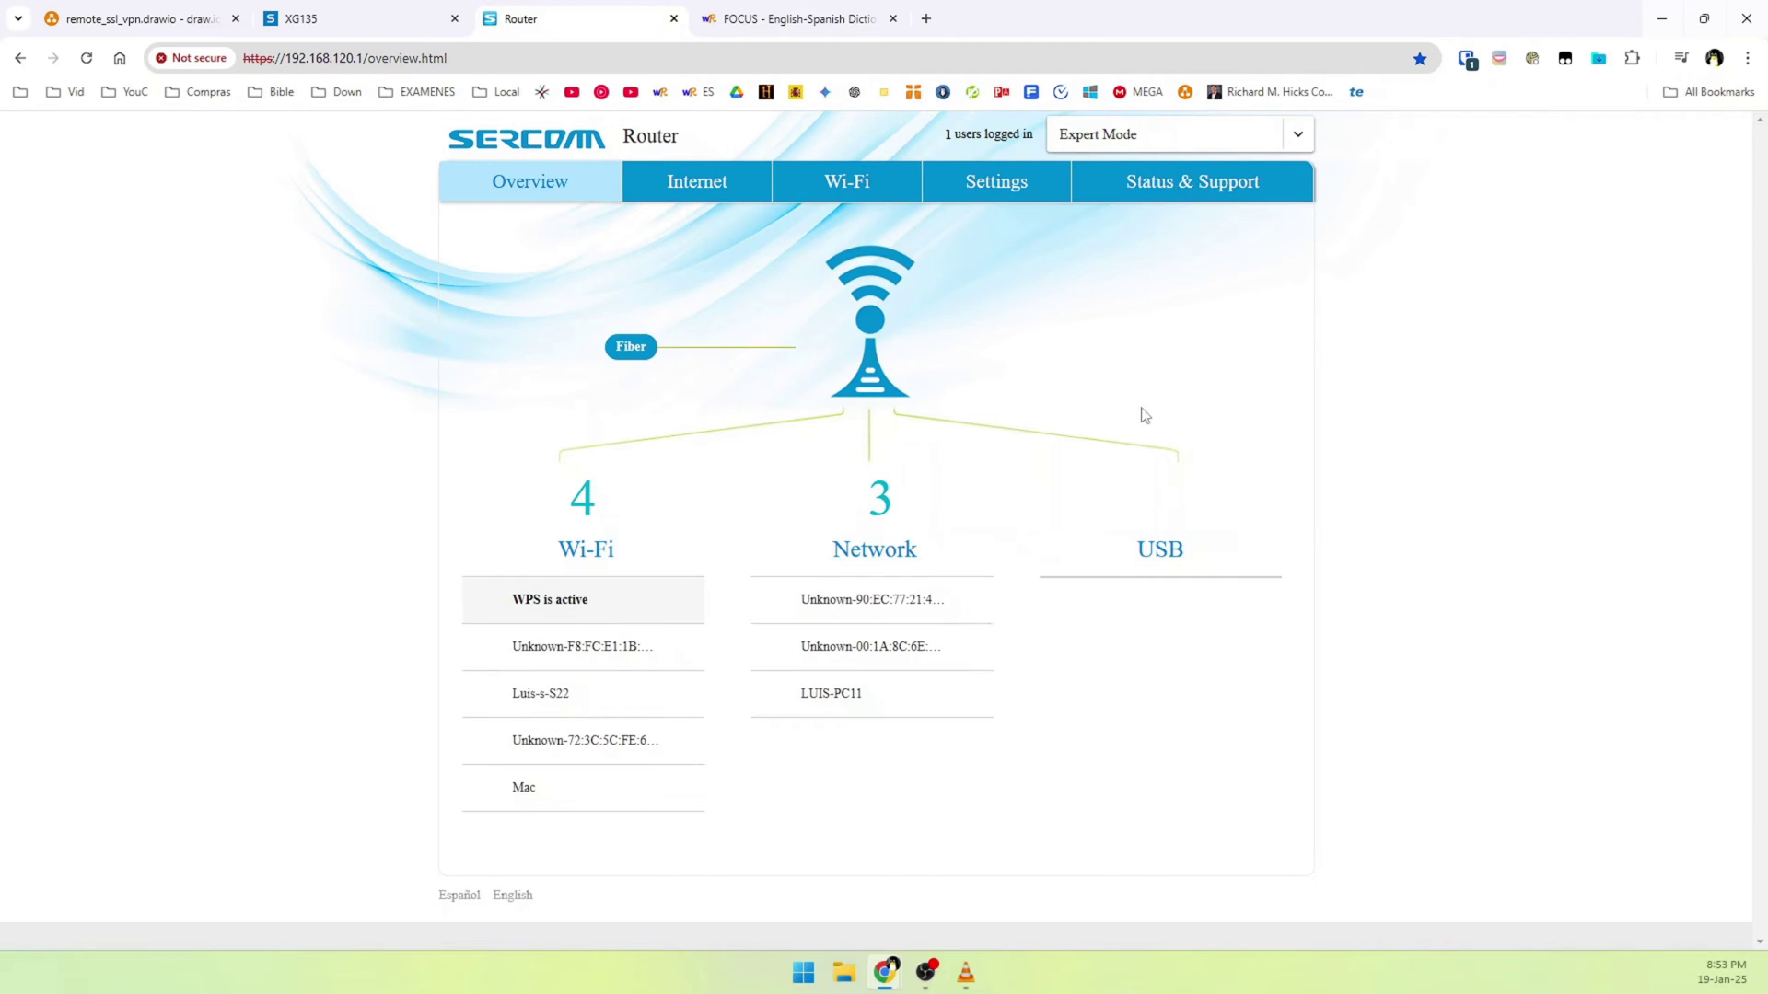
pyautogui.click(700, 196)
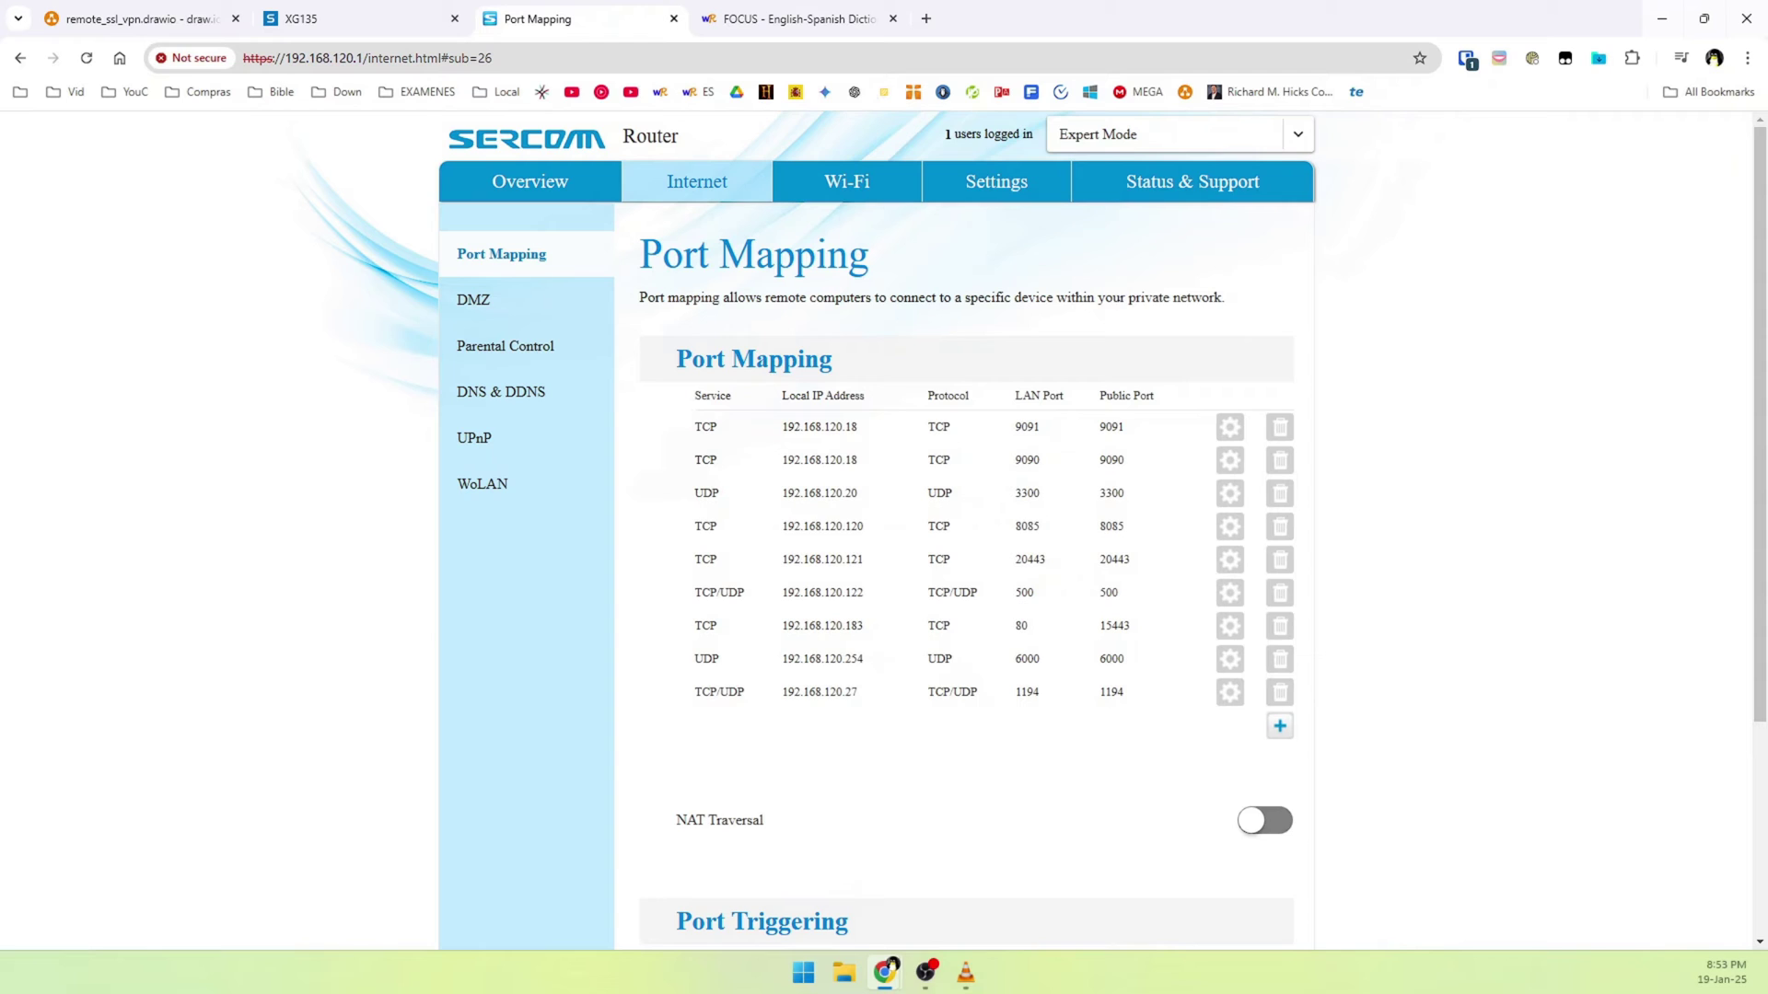
pyautogui.scroll(-1, 450, 600)
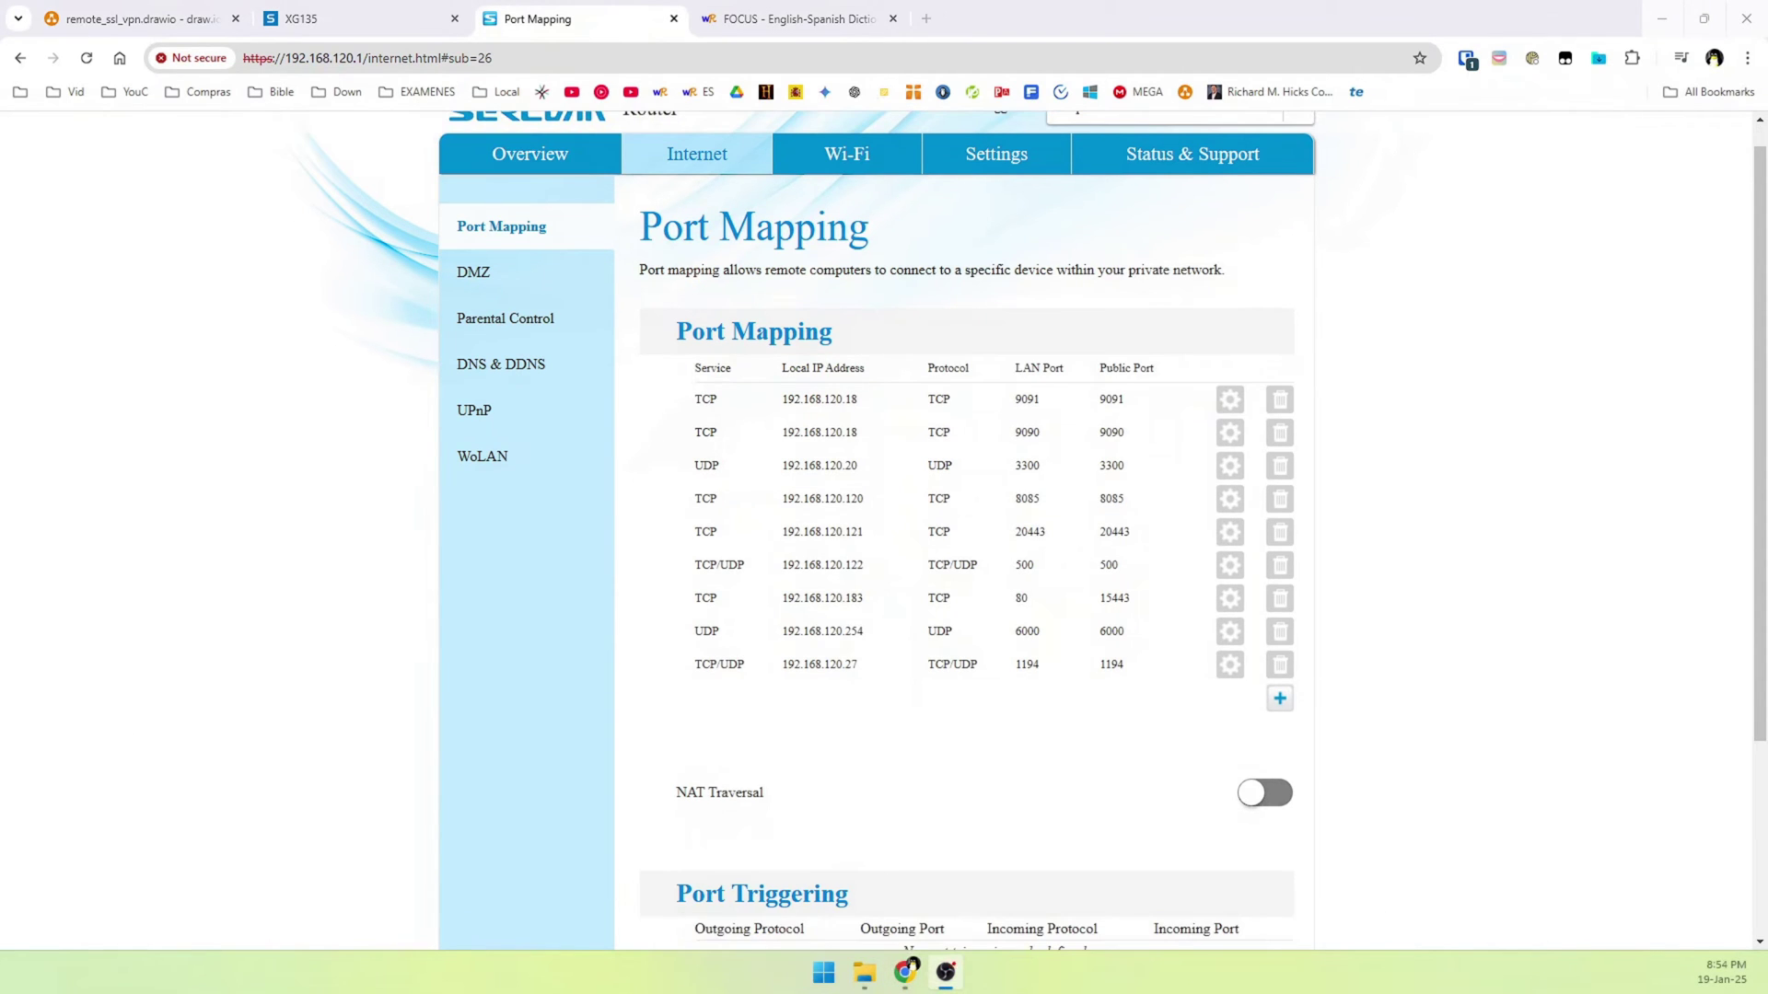
pyautogui.click(1281, 700)
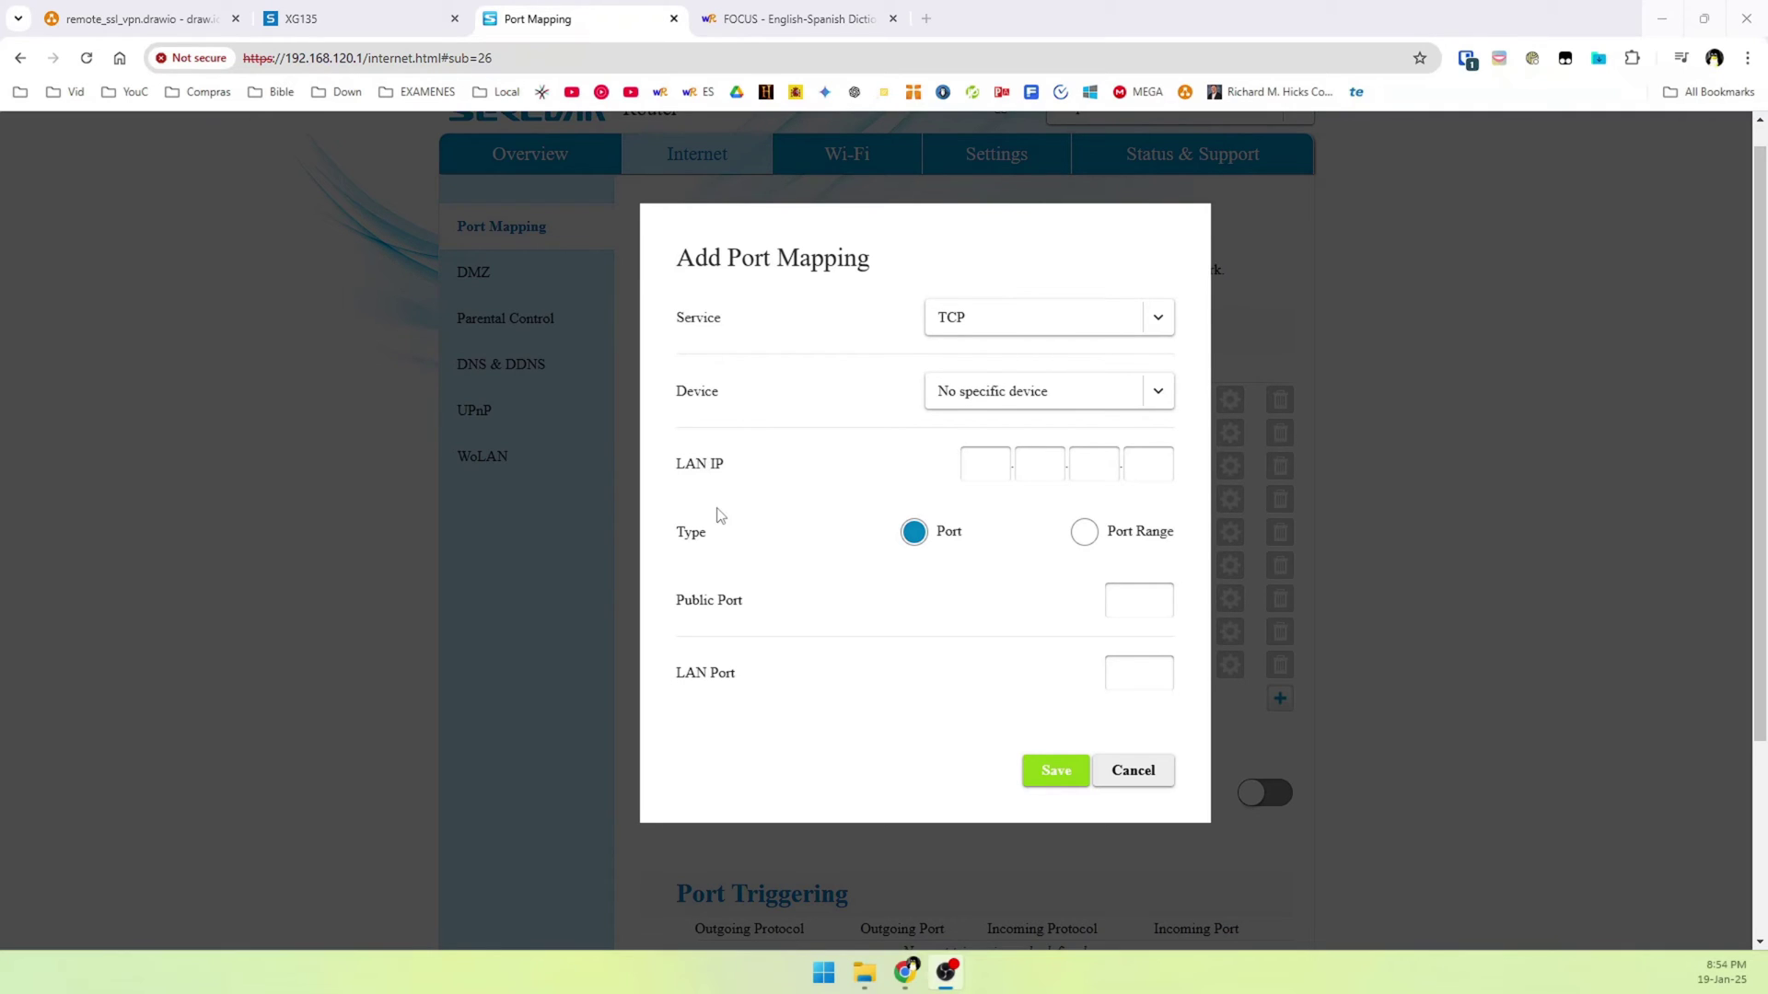
pyautogui.click(309, 17)
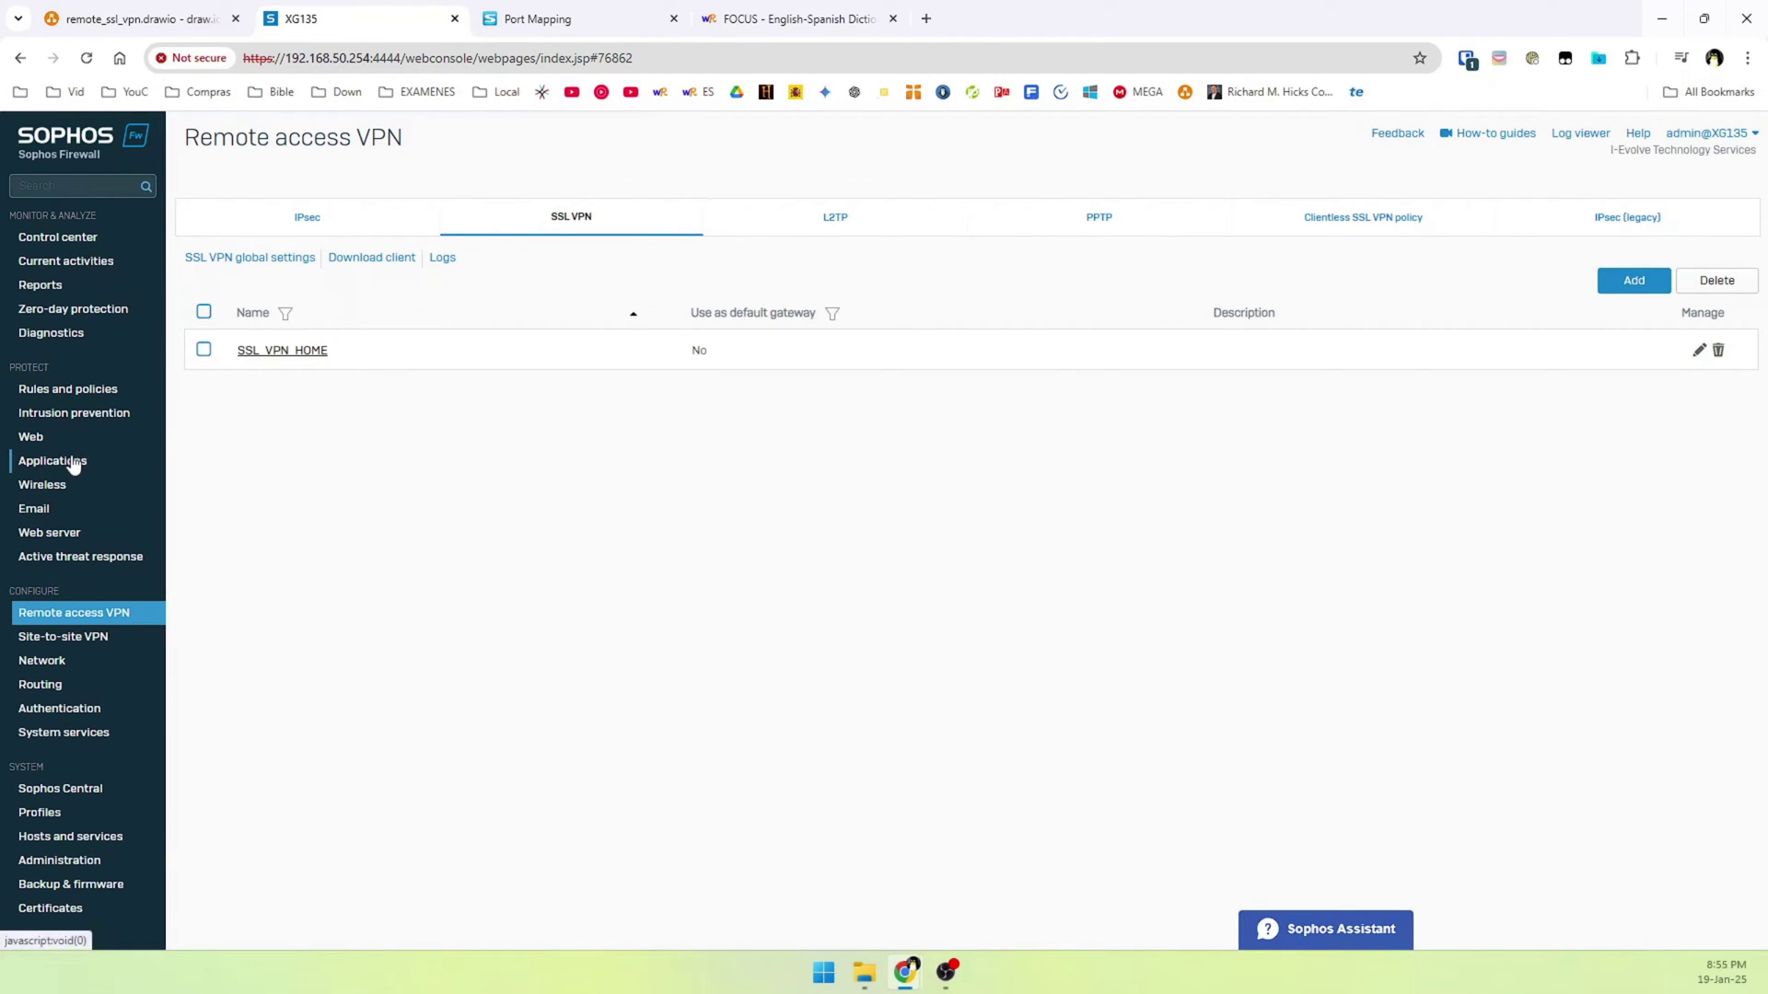
# Copy Port2's WAN IP 192.168.120.21 from the Network > Interfaces list
pyautogui.click(46, 661)
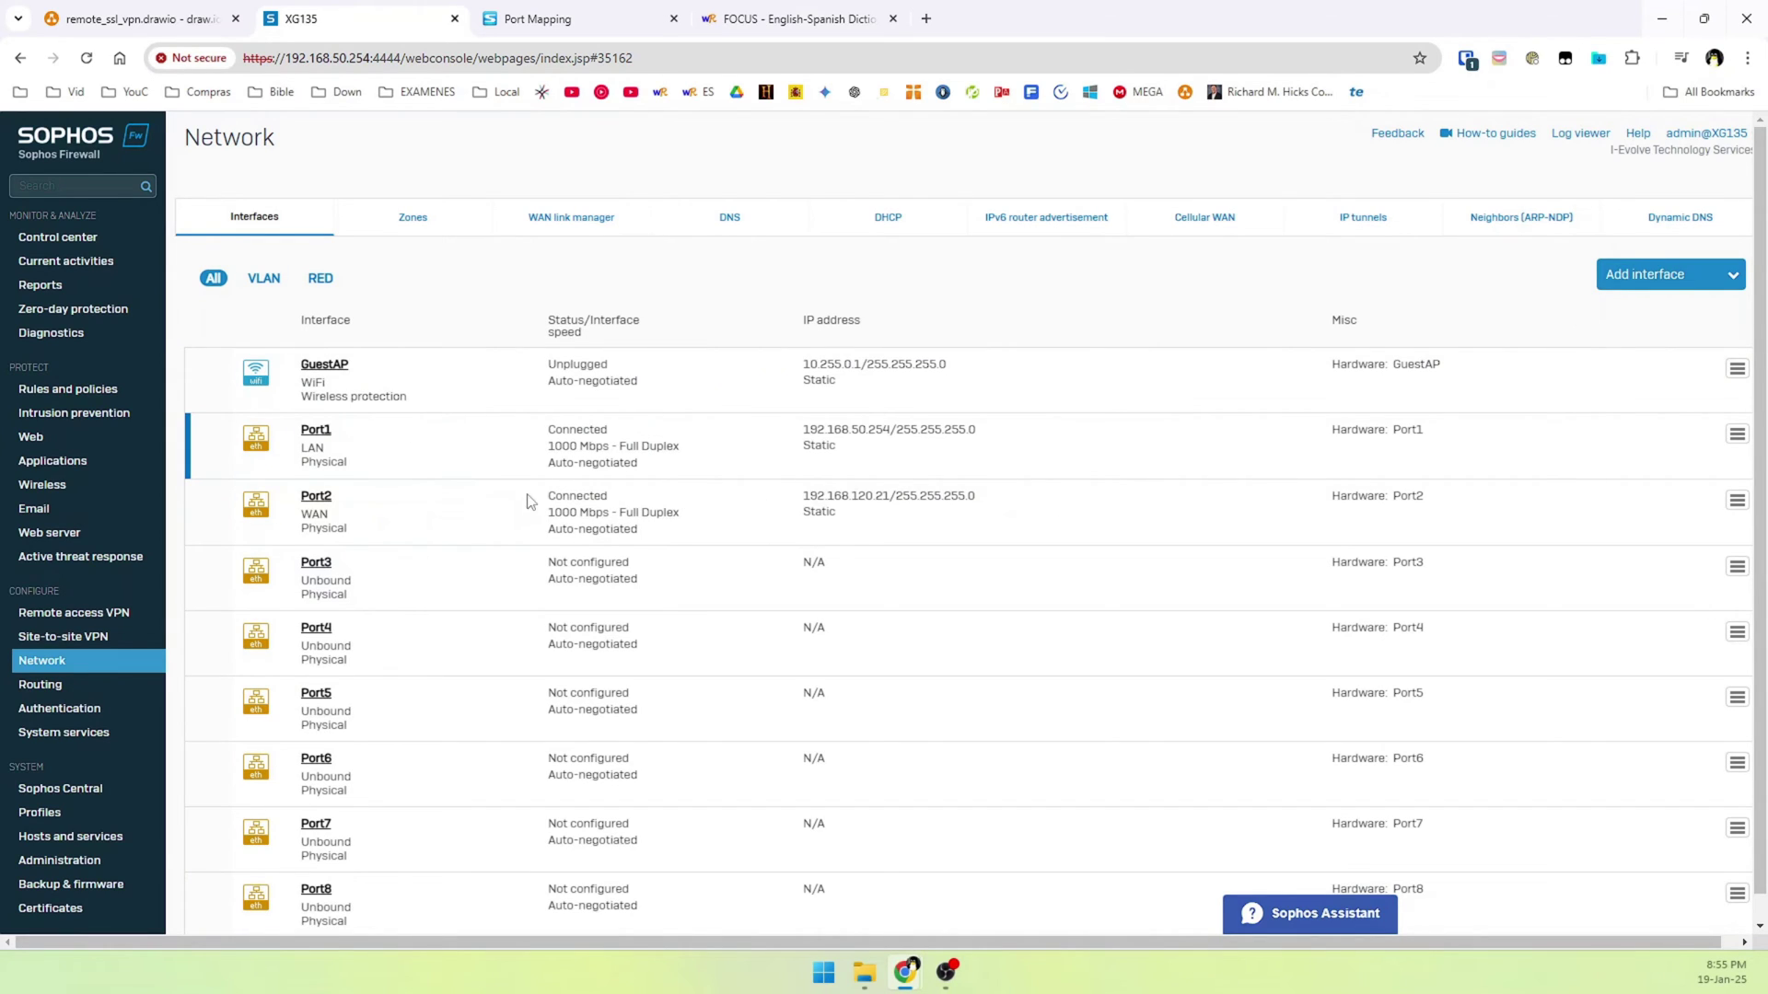
pyautogui.moveTo(976, 496); pyautogui.dragTo(892, 493)
pyautogui.tripleClick(806, 502)
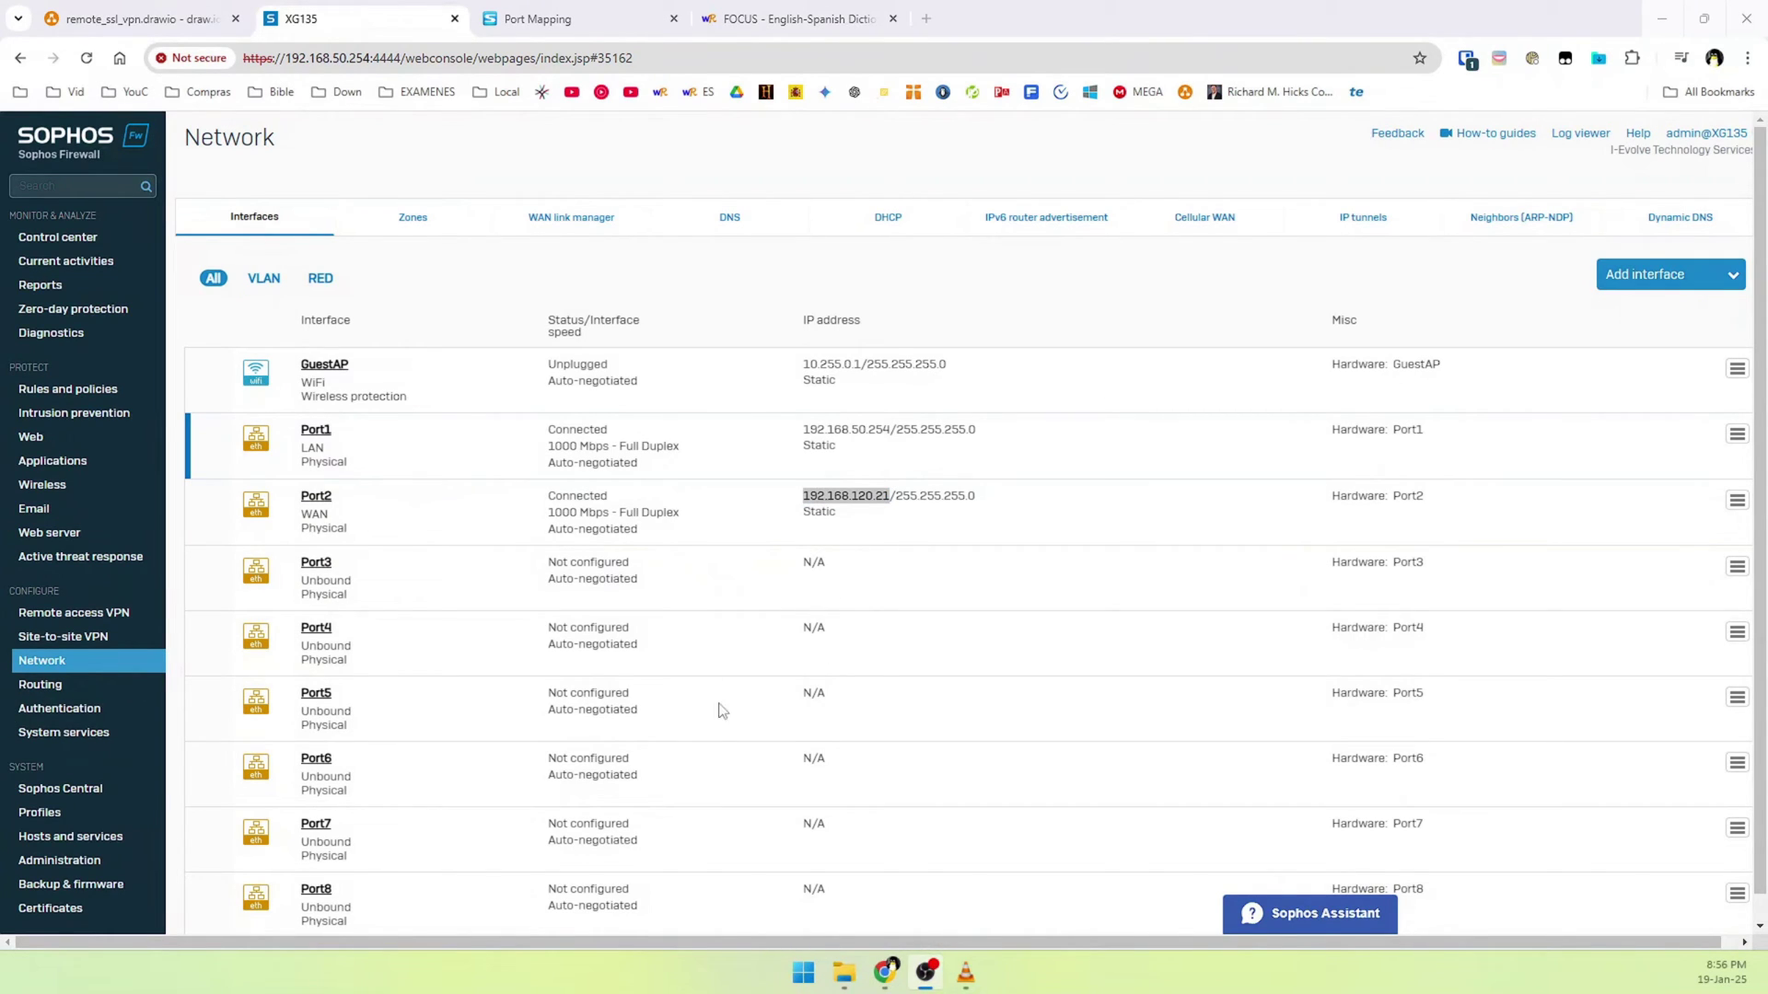
# Fill in the port mapping with LAN IP 192.168.120.21, public port 10443 and LAN port 10443
pyautogui.click(561, 19)
pyautogui.click(999, 449)
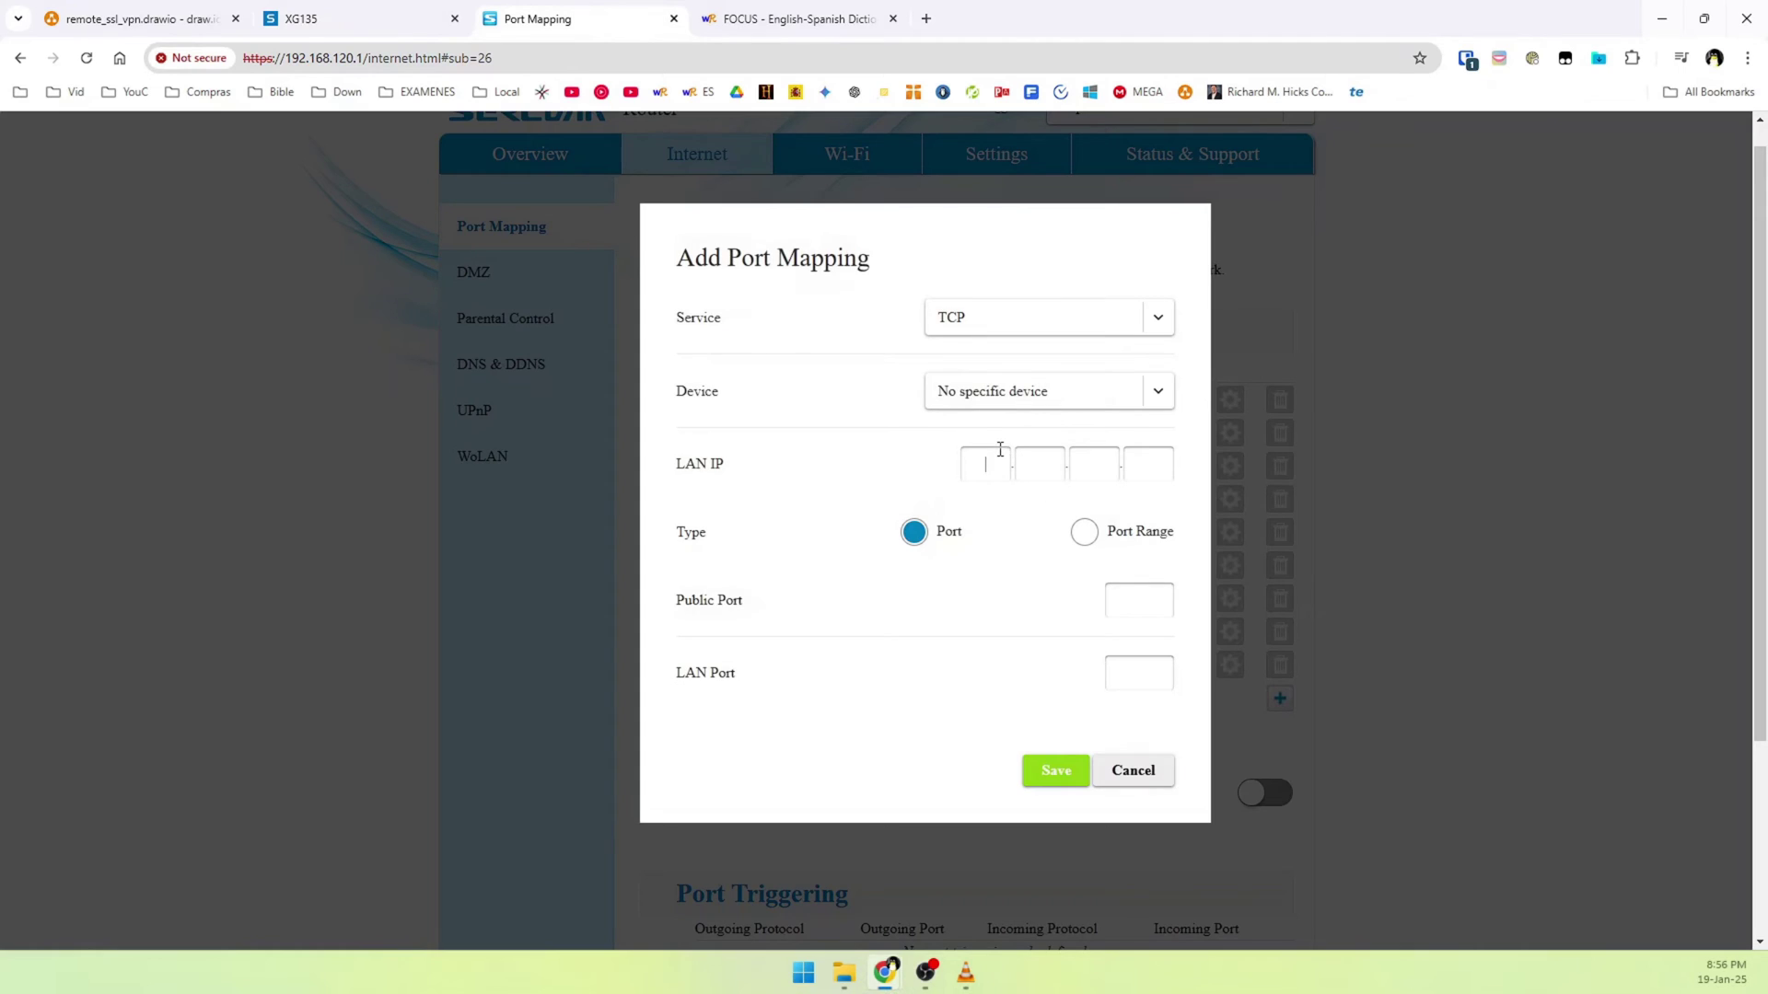
pyautogui.write('192.')
pyautogui.write('168')
pyautogui.click(1094, 473)
pyautogui.write('120')
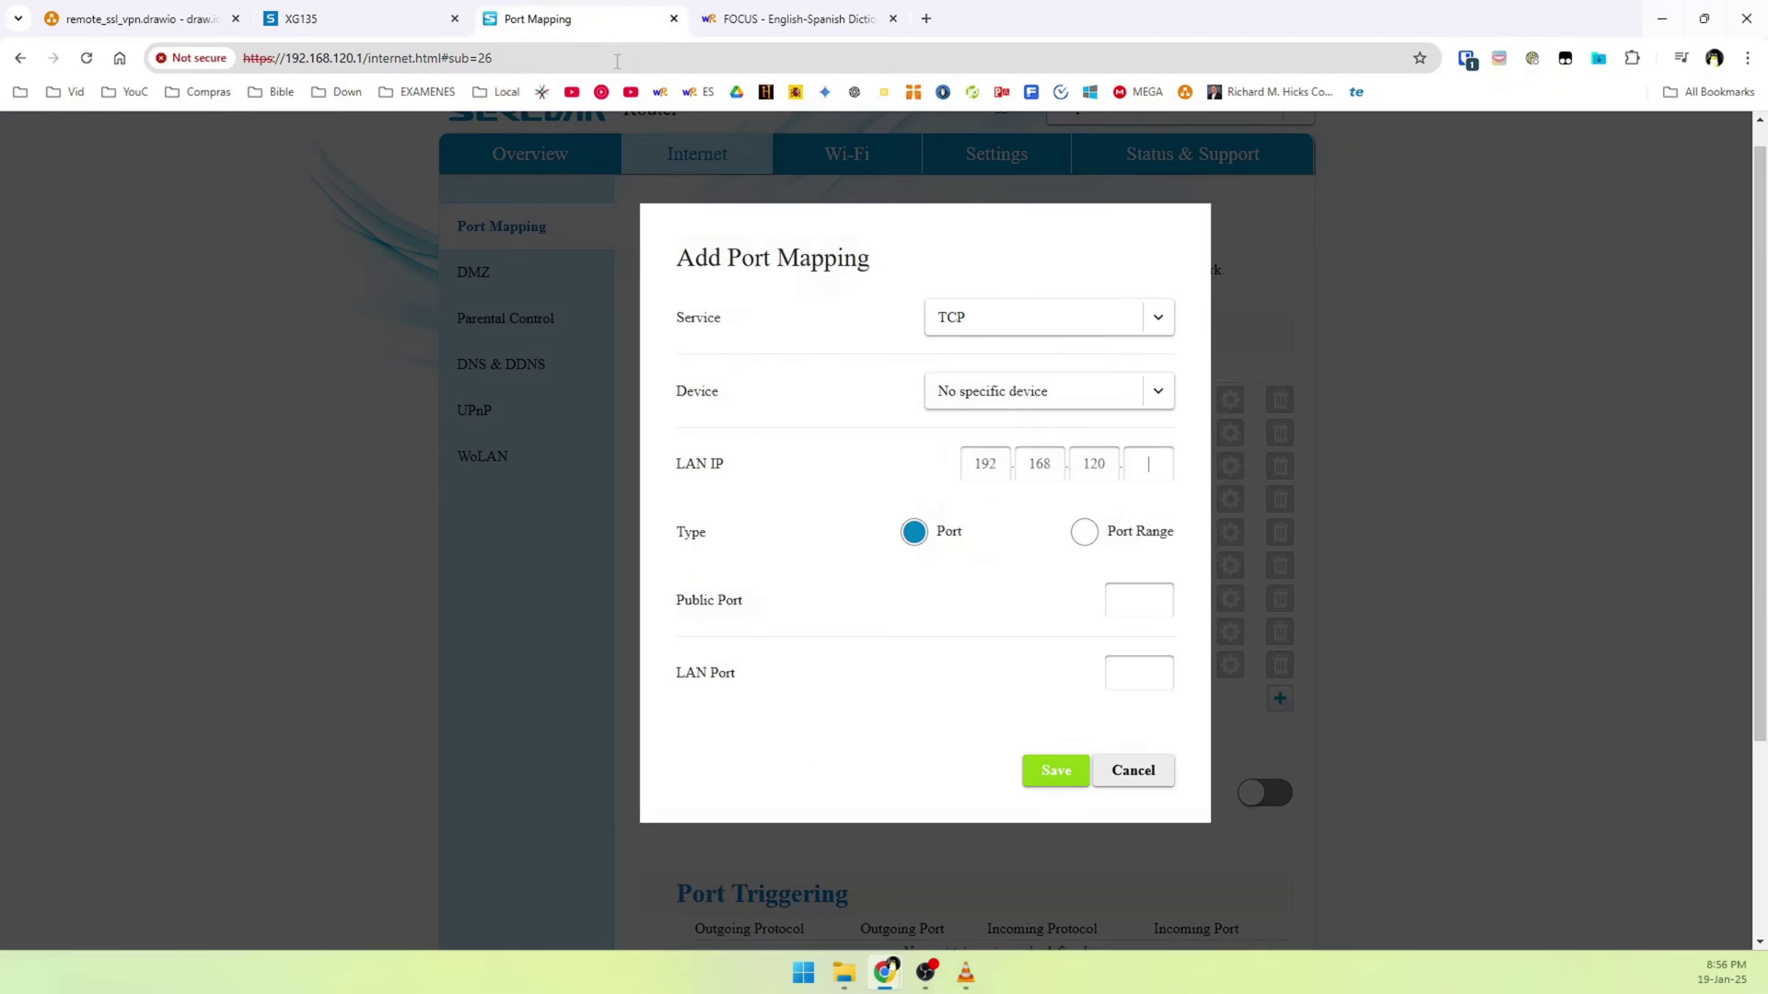
pyautogui.write('21')
pyautogui.click(1142, 601)
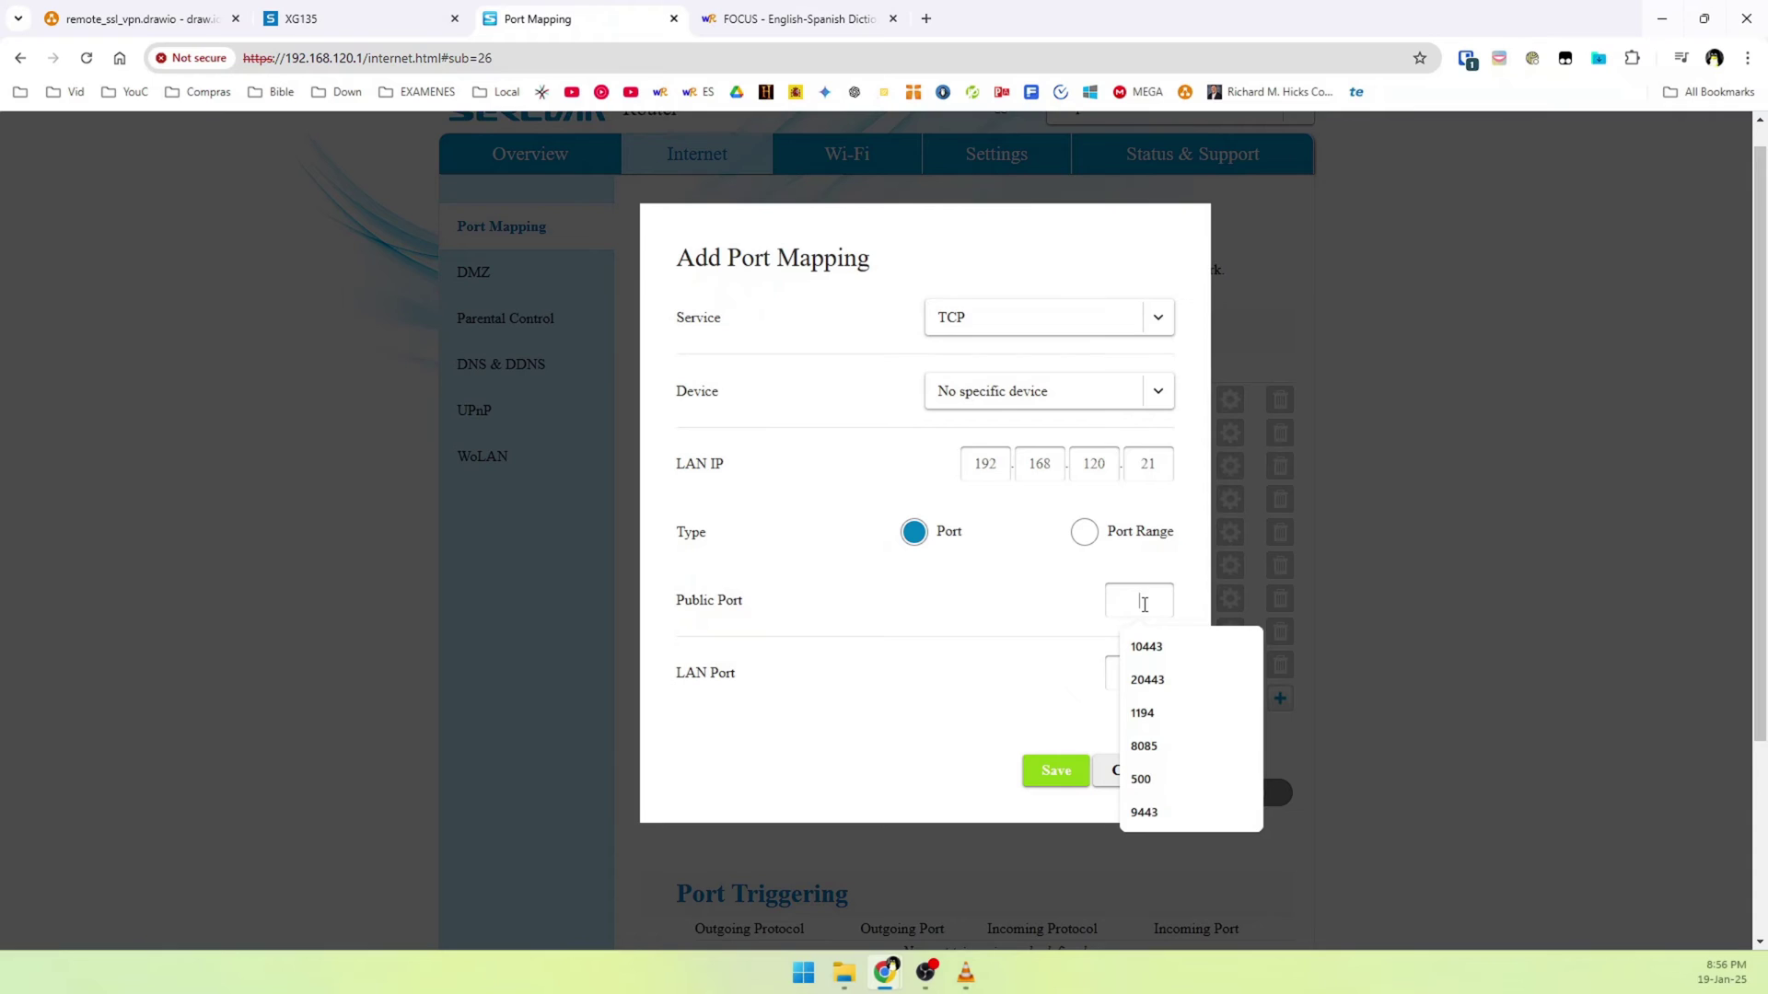
pyautogui.write('10443')
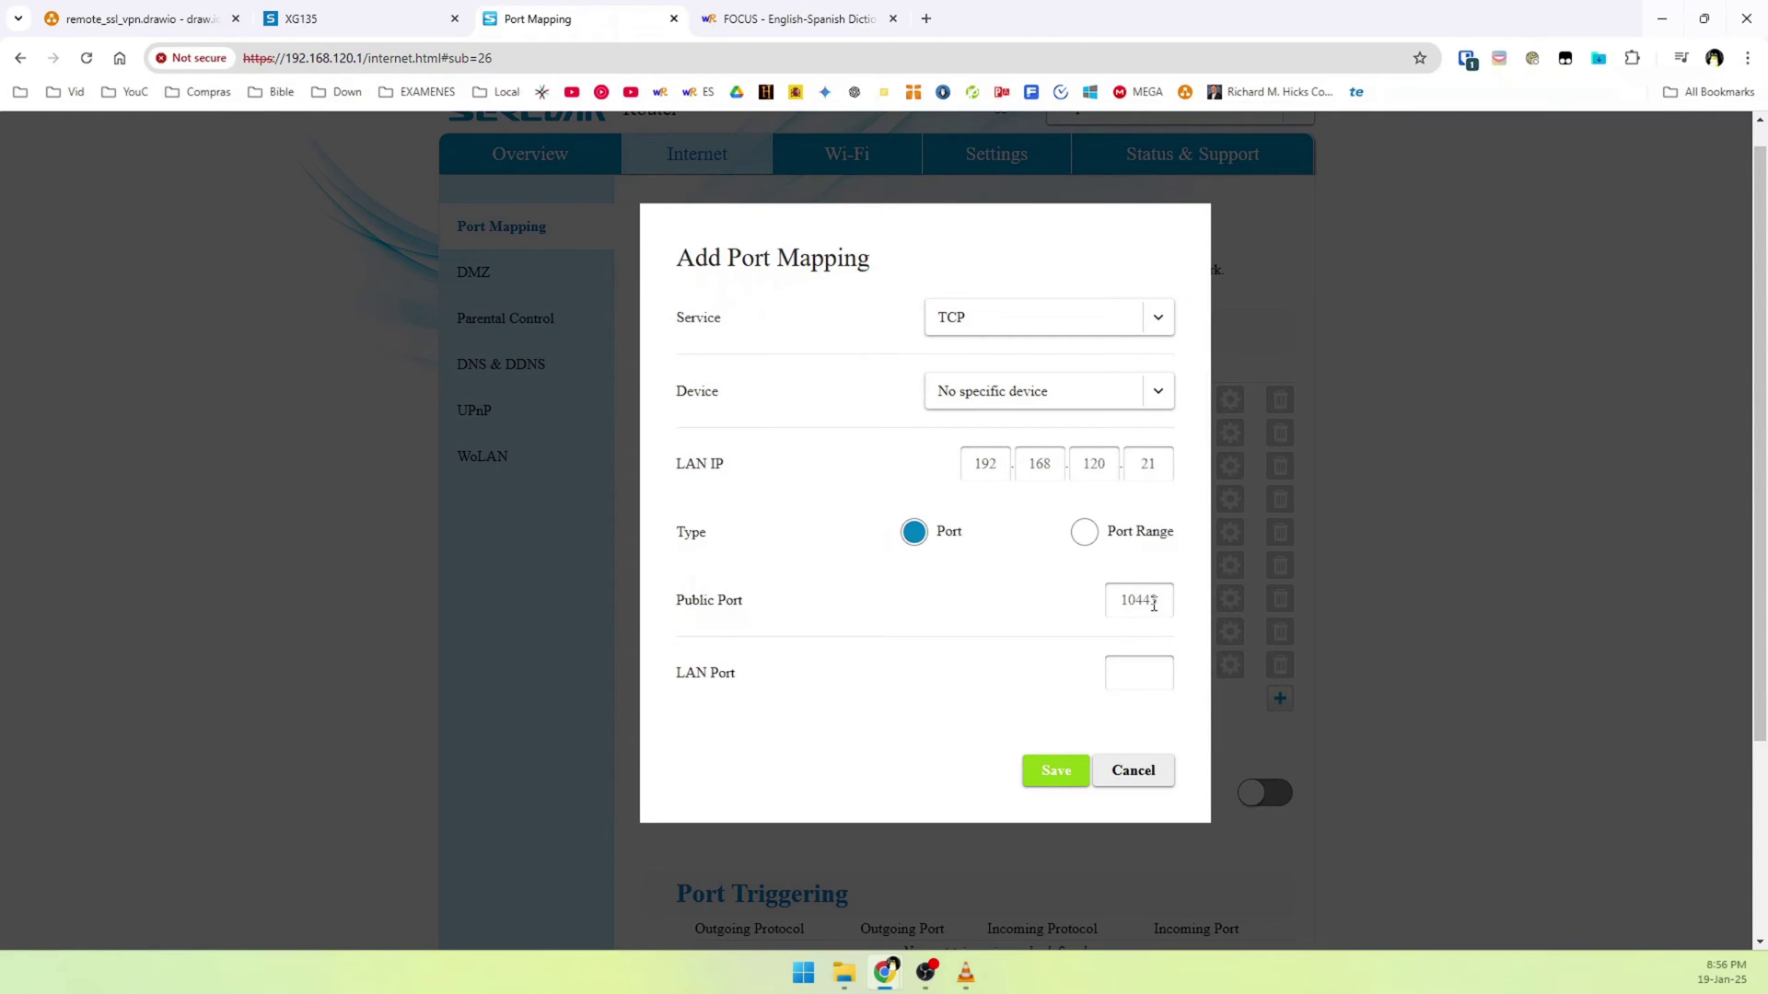
pyautogui.click(1139, 673)
pyautogui.write('10443')
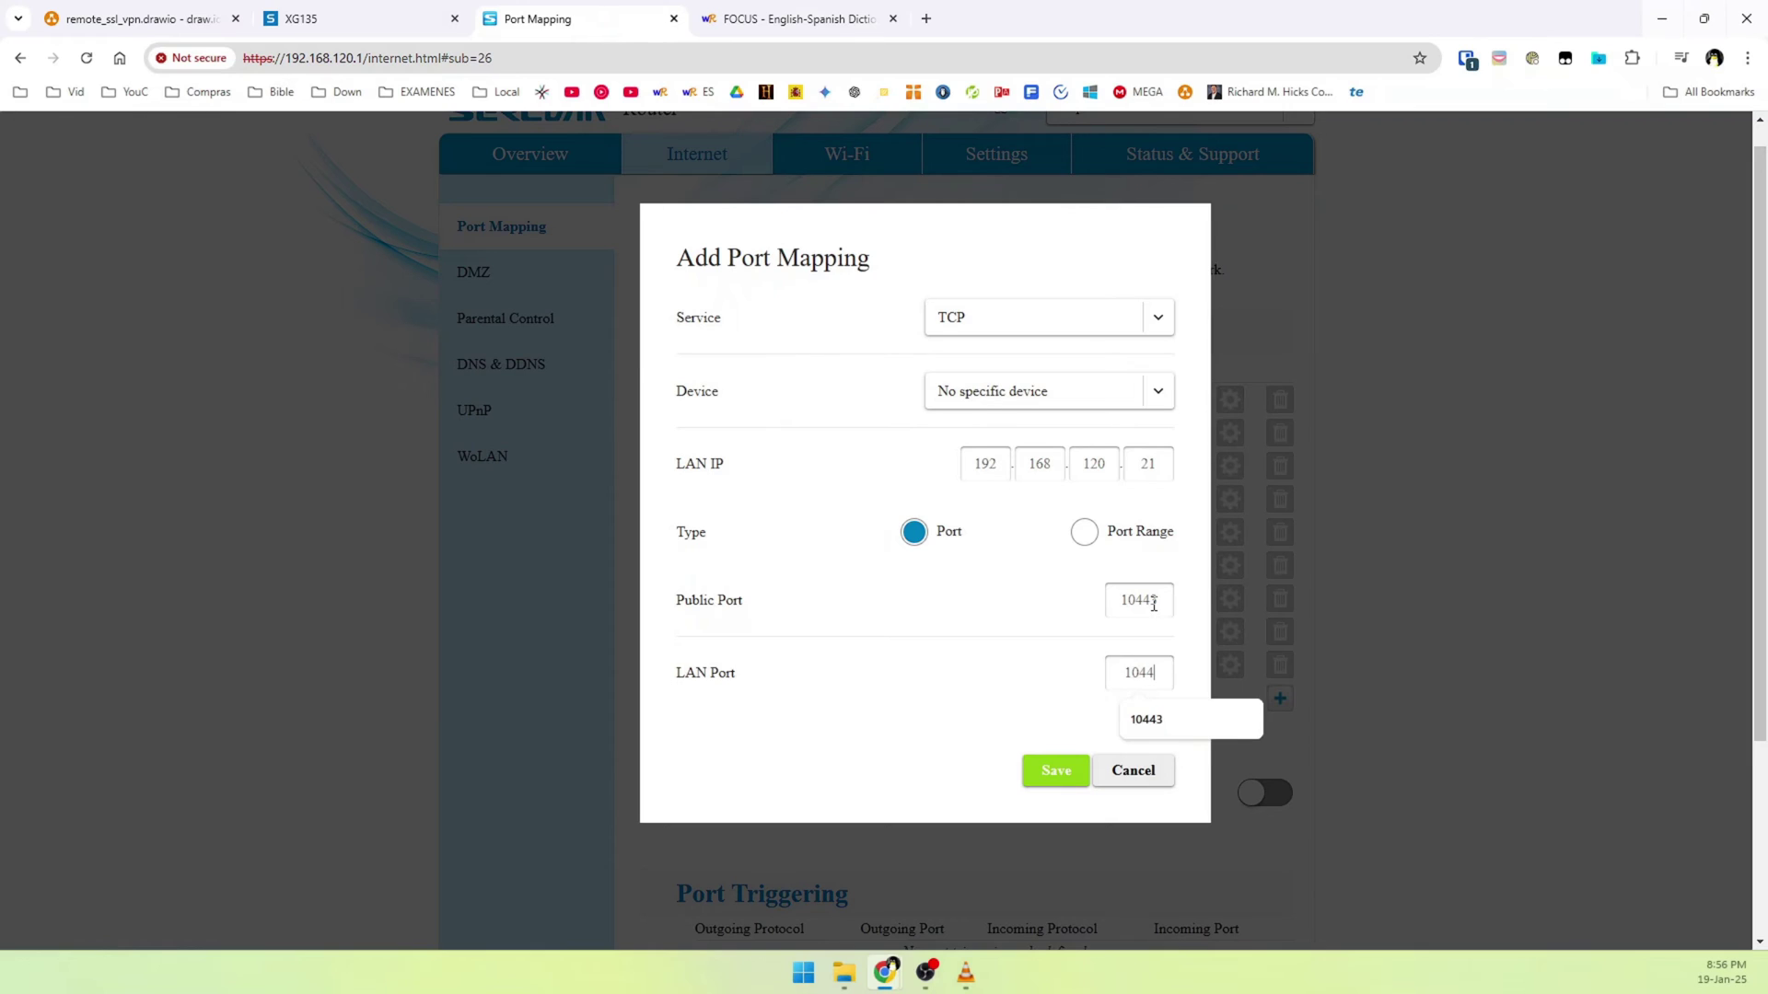
# Save the TCP 10443 port mapping and apply the changes on the router
pyautogui.click(1044, 779)
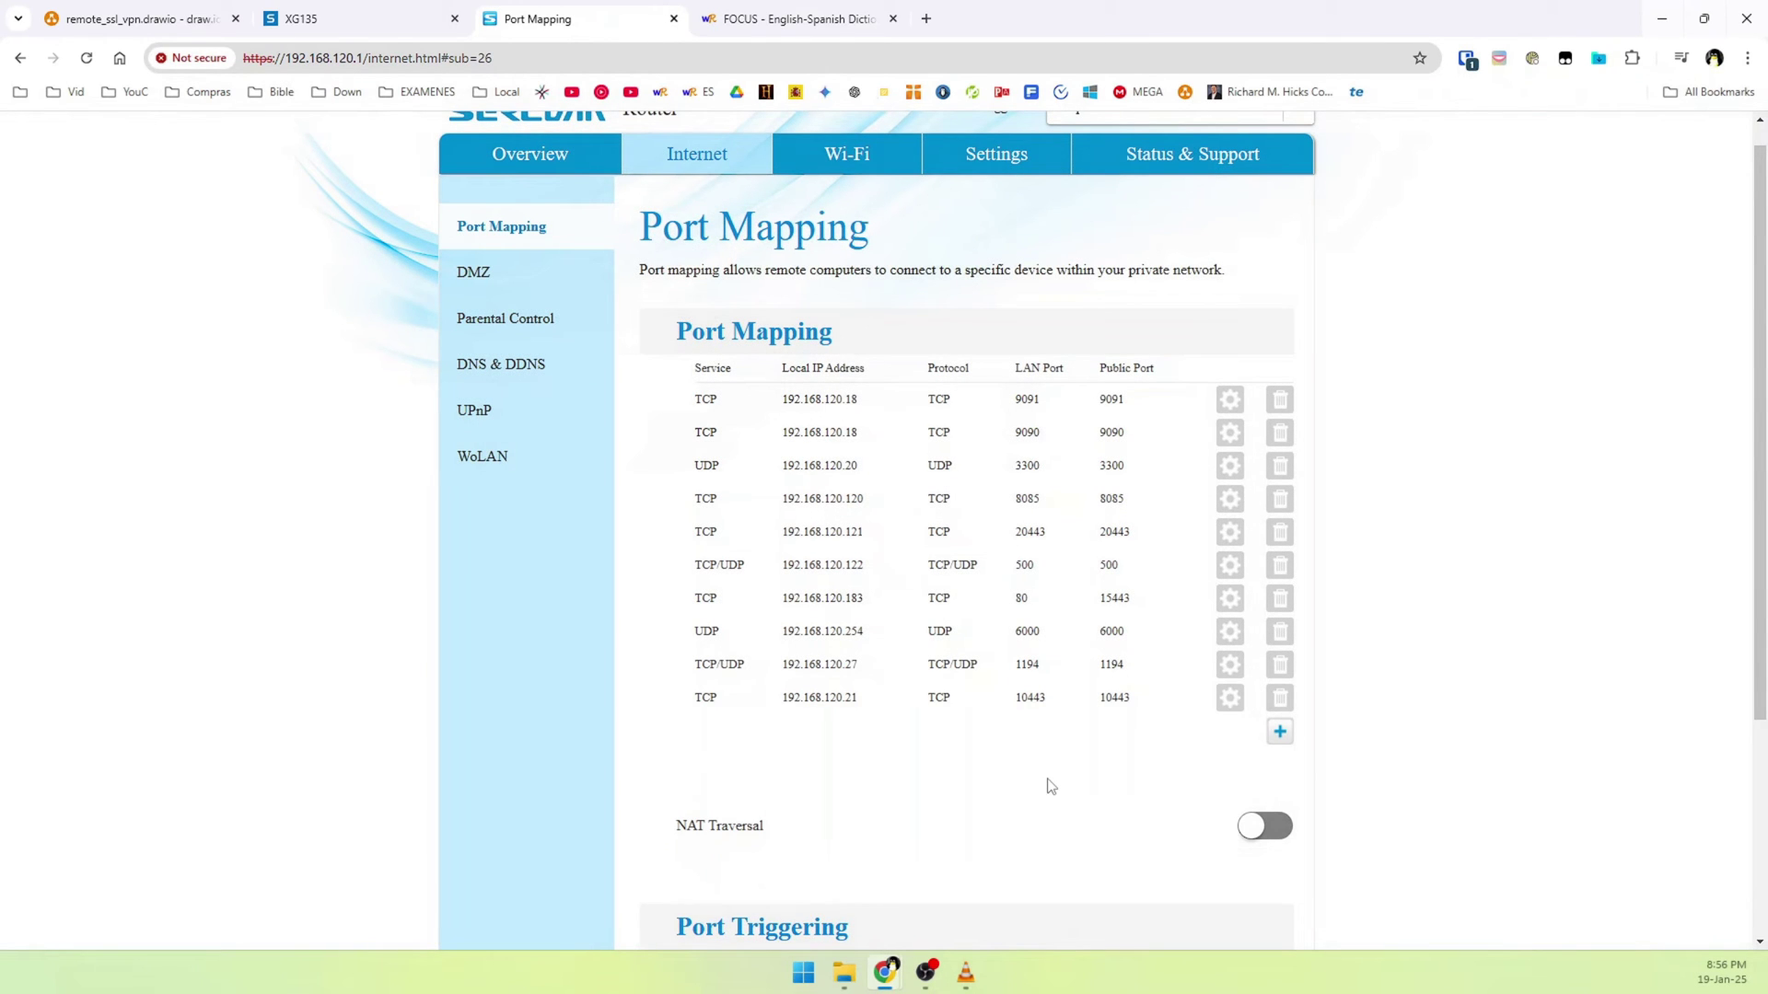
pyautogui.scroll(-3, 1050, 786)
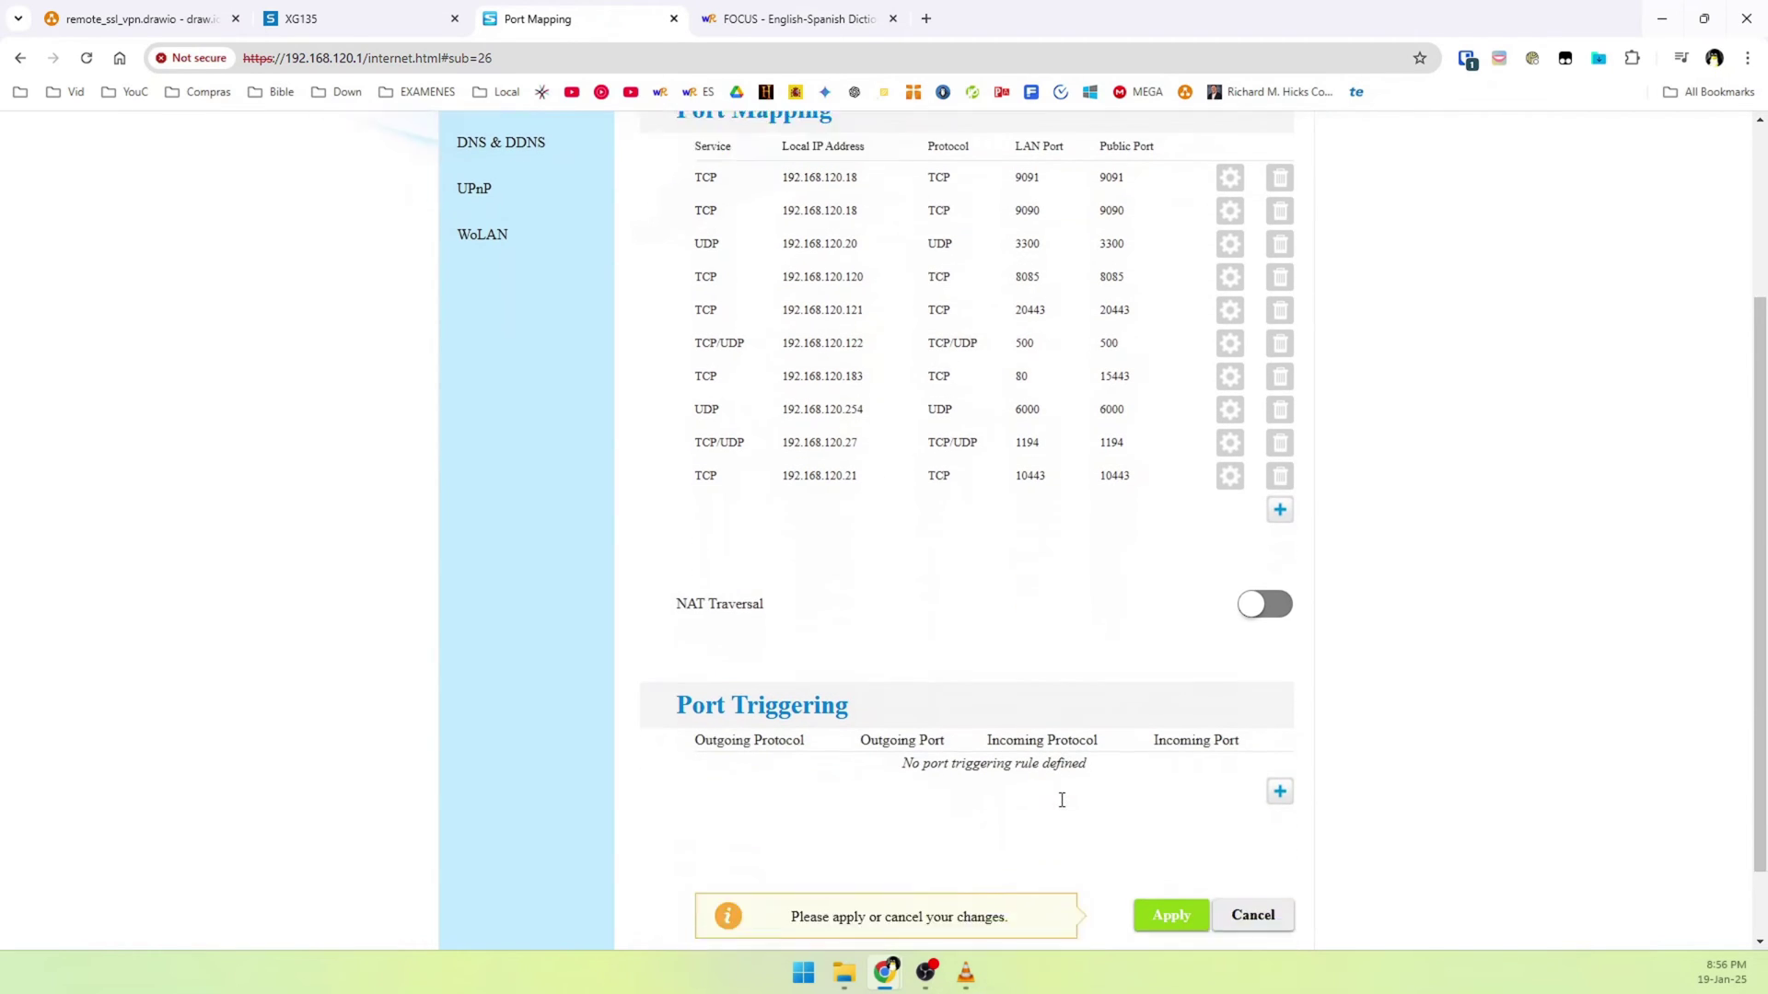
pyautogui.click(1170, 825)
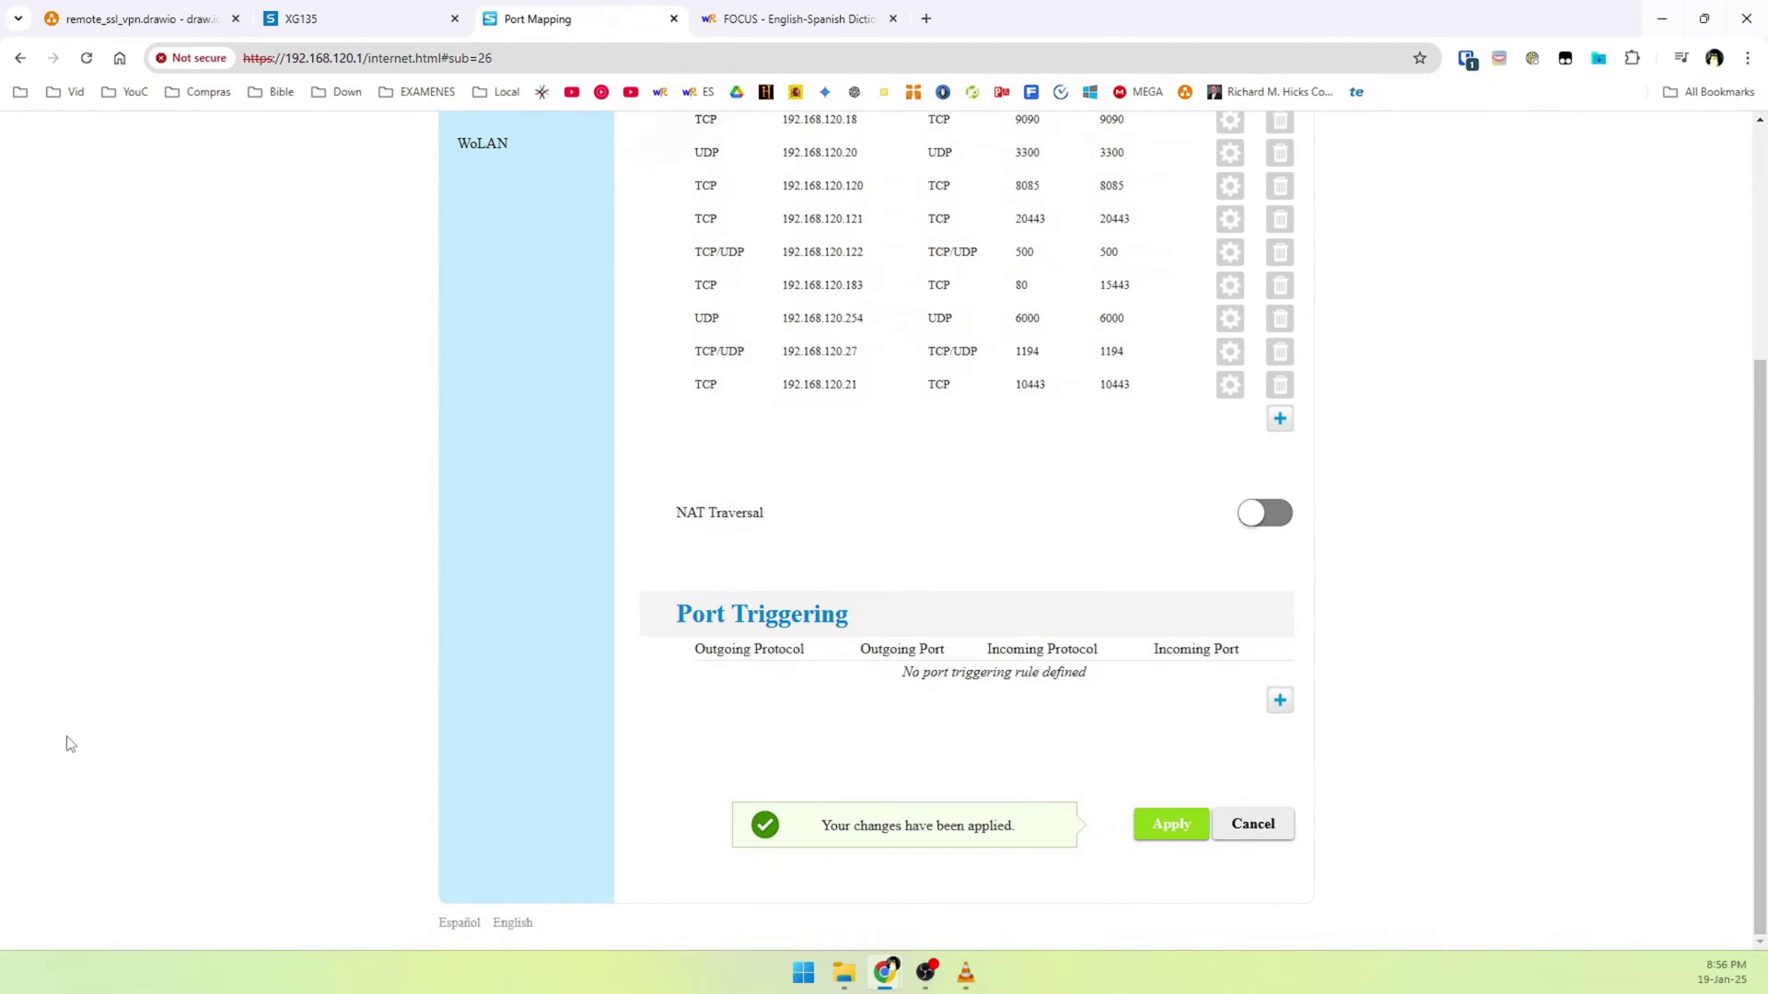
pyautogui.scroll(3, 442, 687)
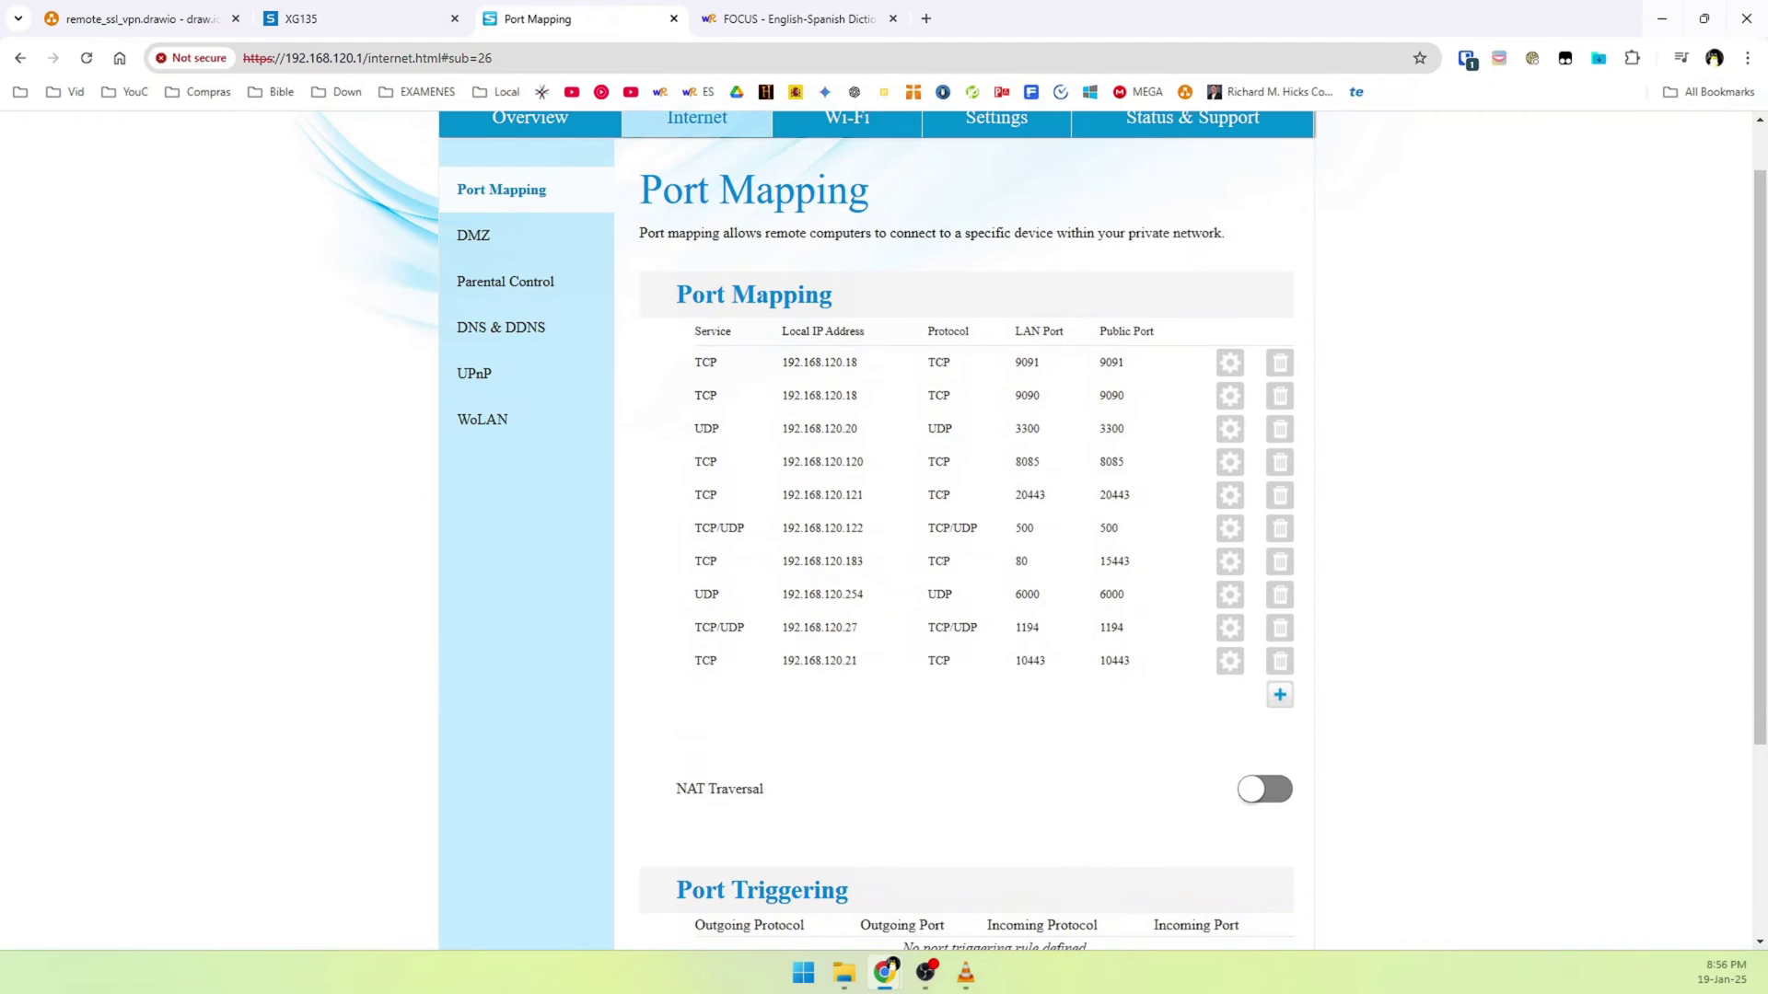
pyautogui.scroll(-3, 383, 726)
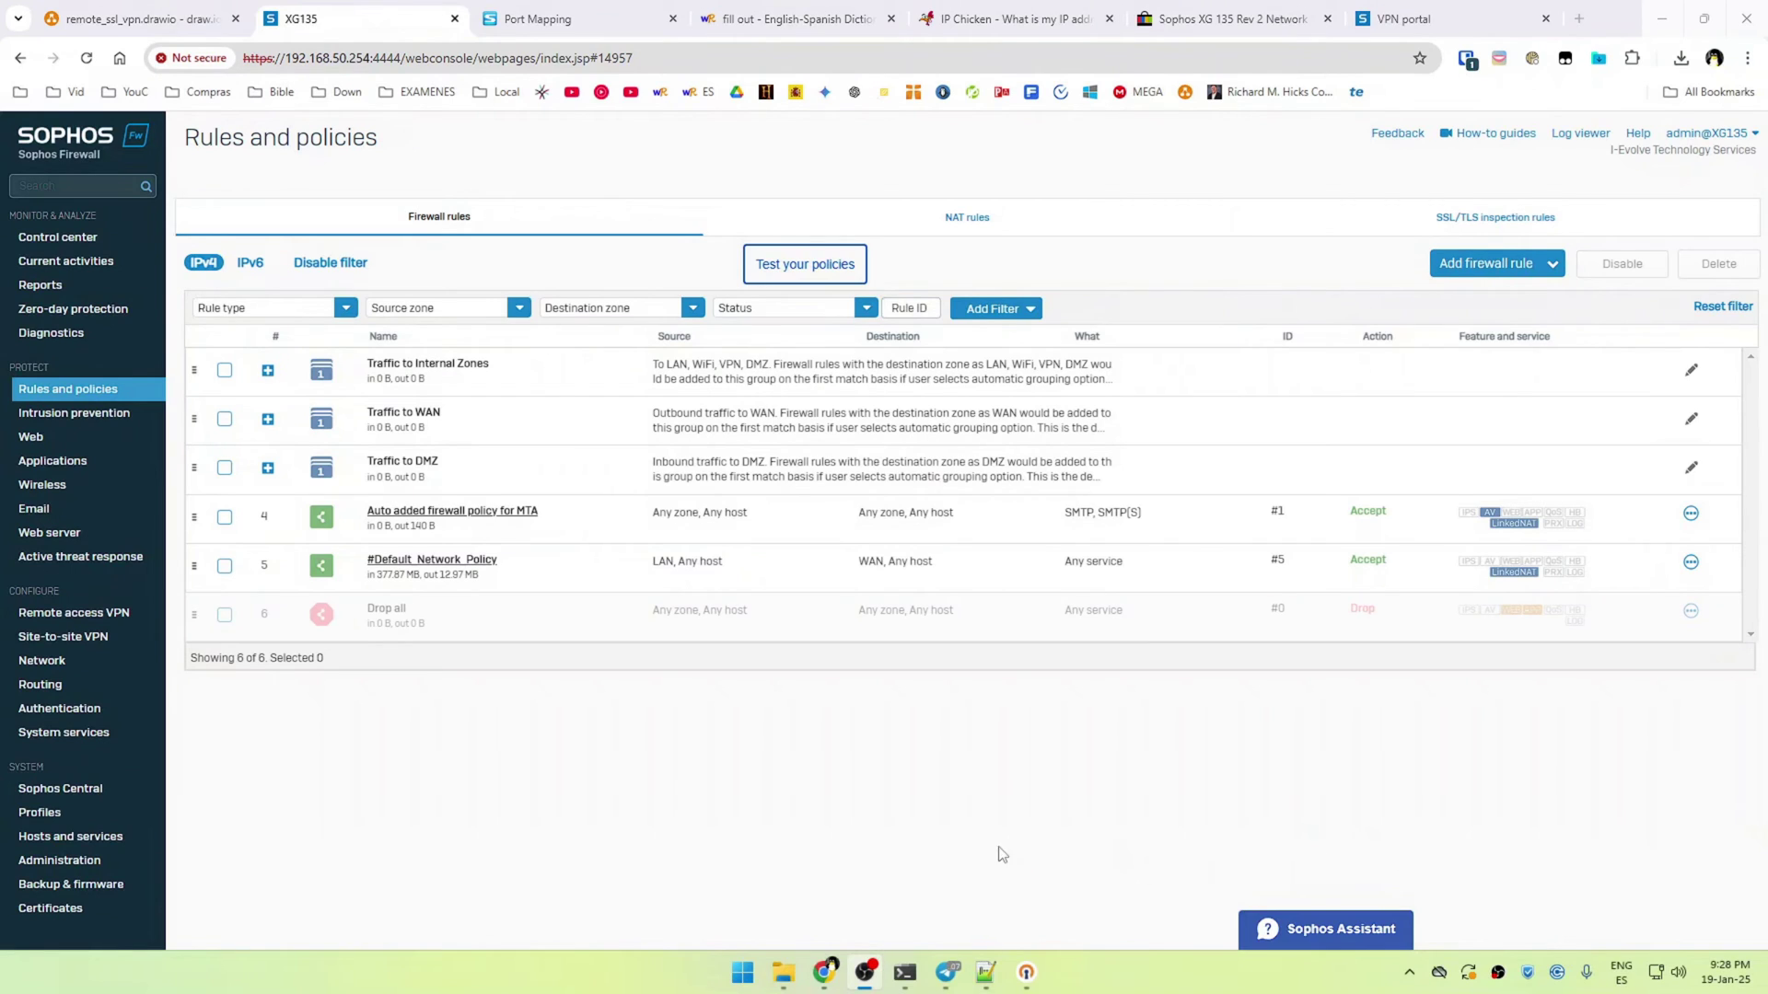
# Create a new firewall rule named SSL_VPN_CONNECTIONS
pyautogui.click(961, 825)
pyautogui.click(1464, 267)
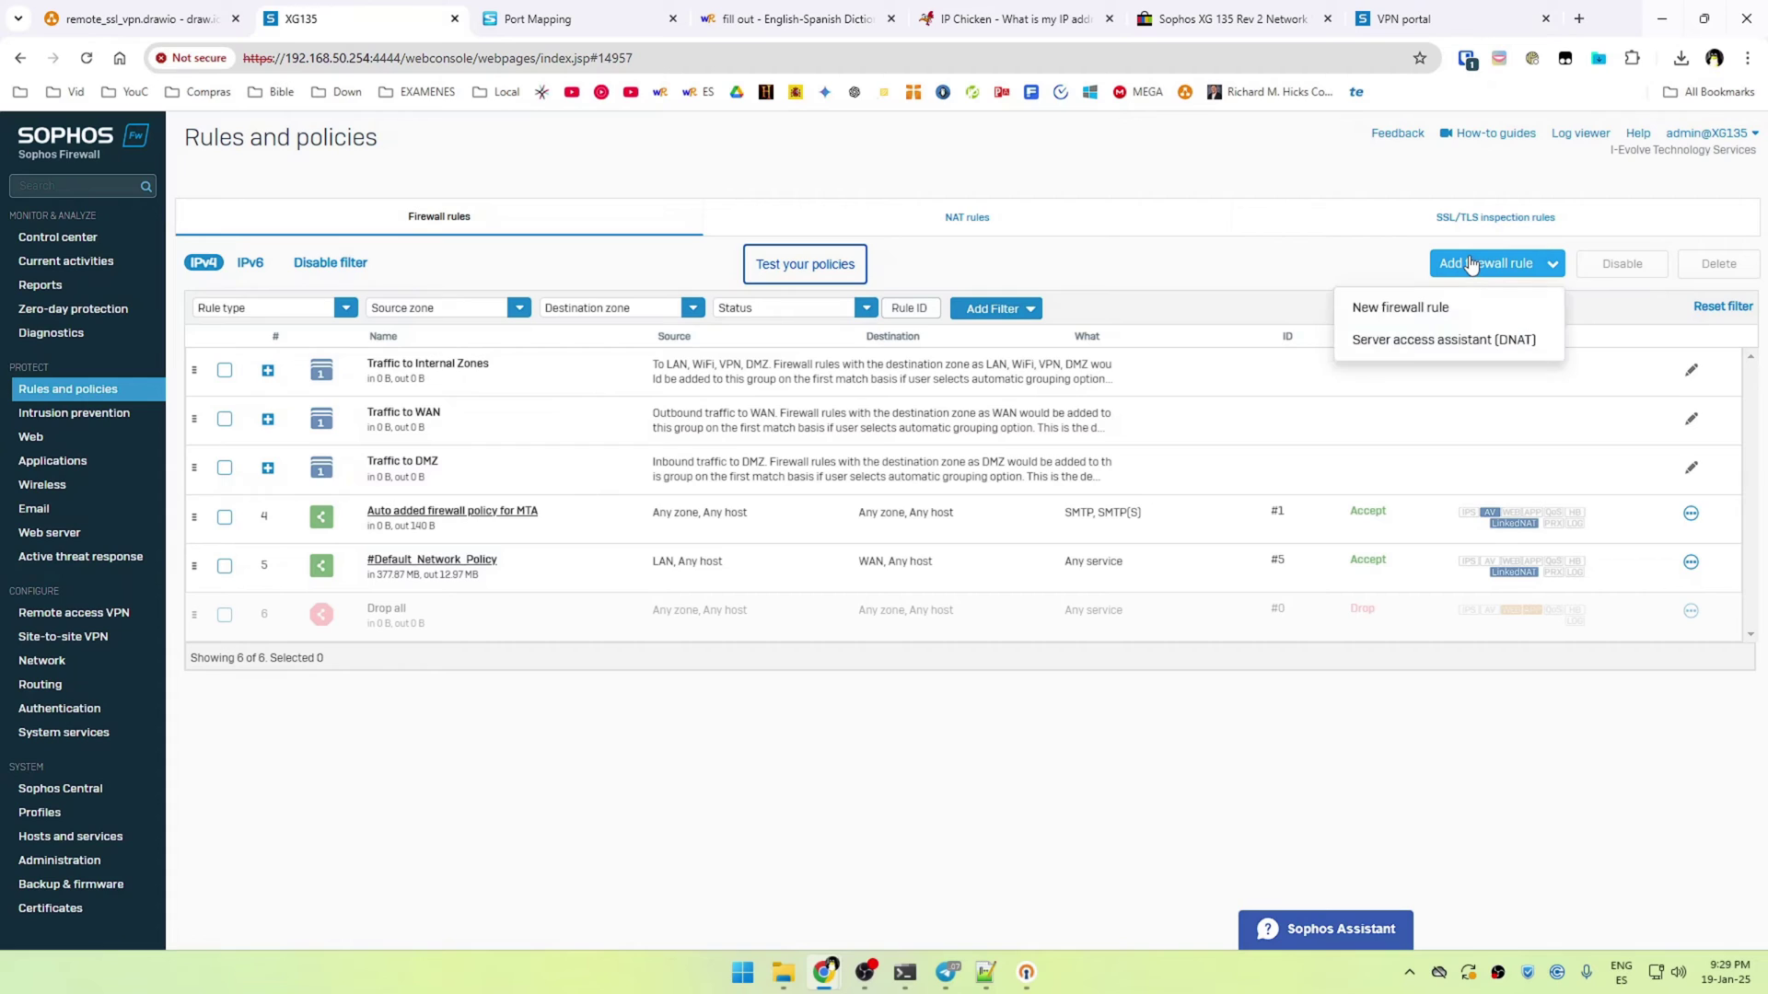
pyautogui.click(1421, 312)
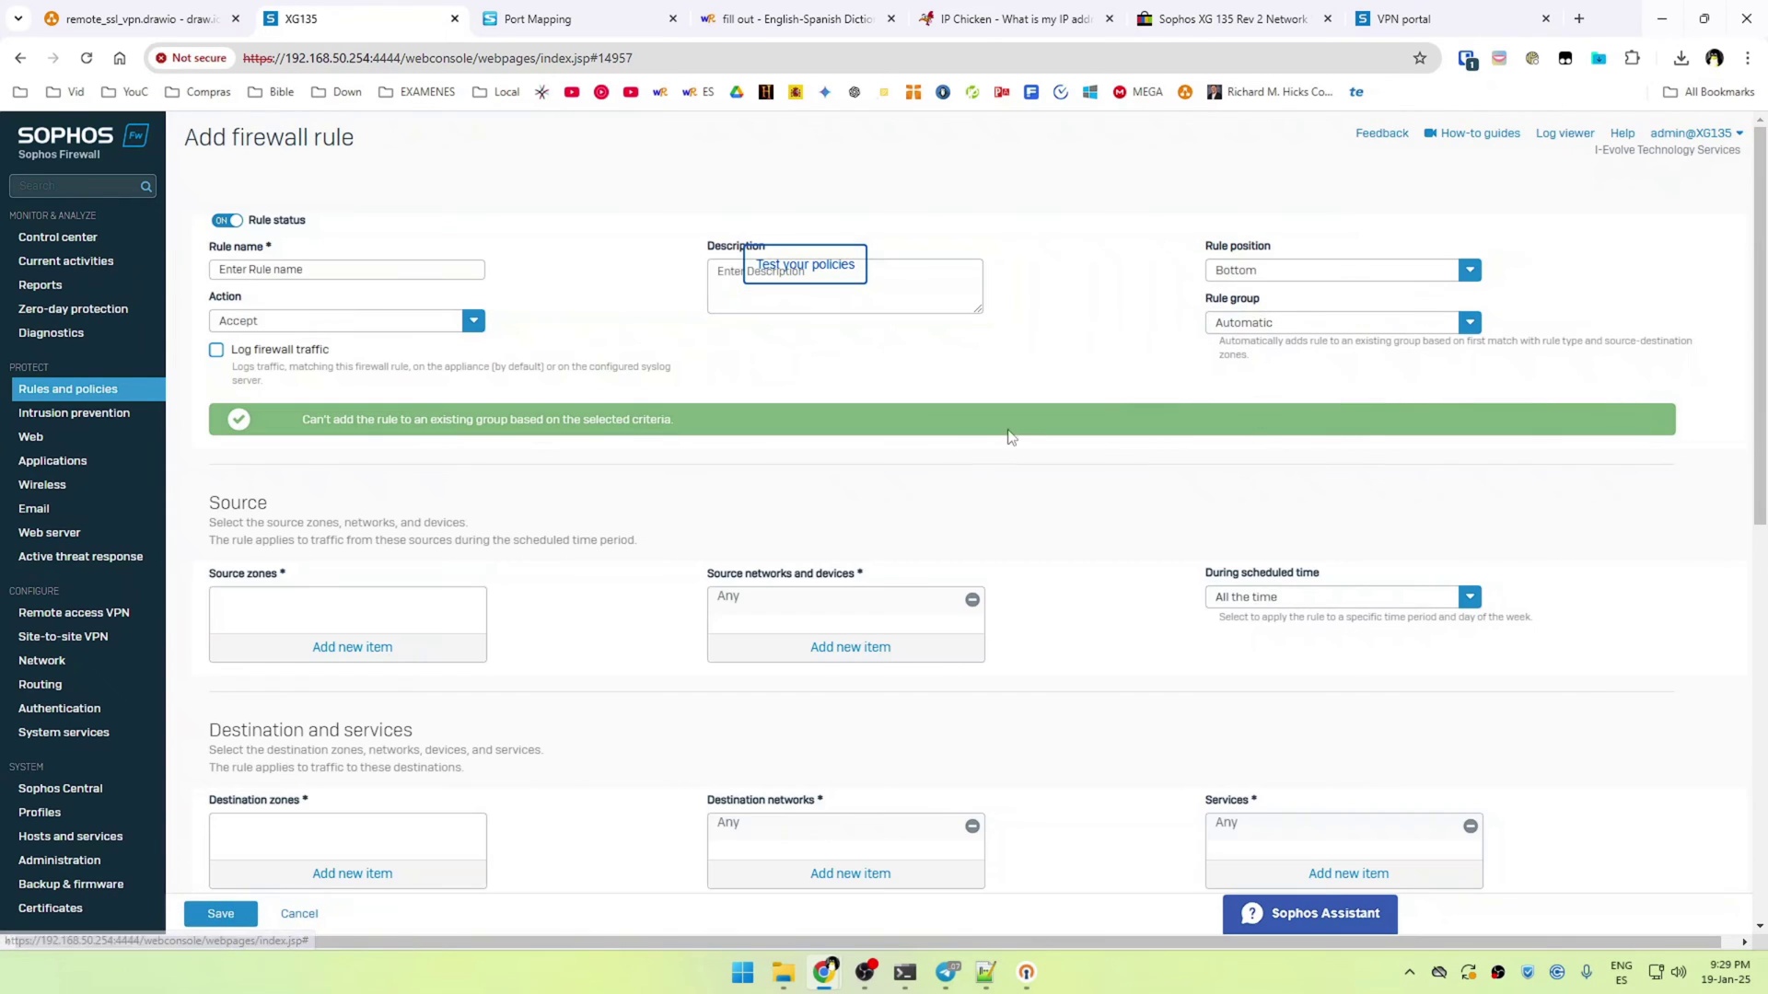
pyautogui.click(266, 271)
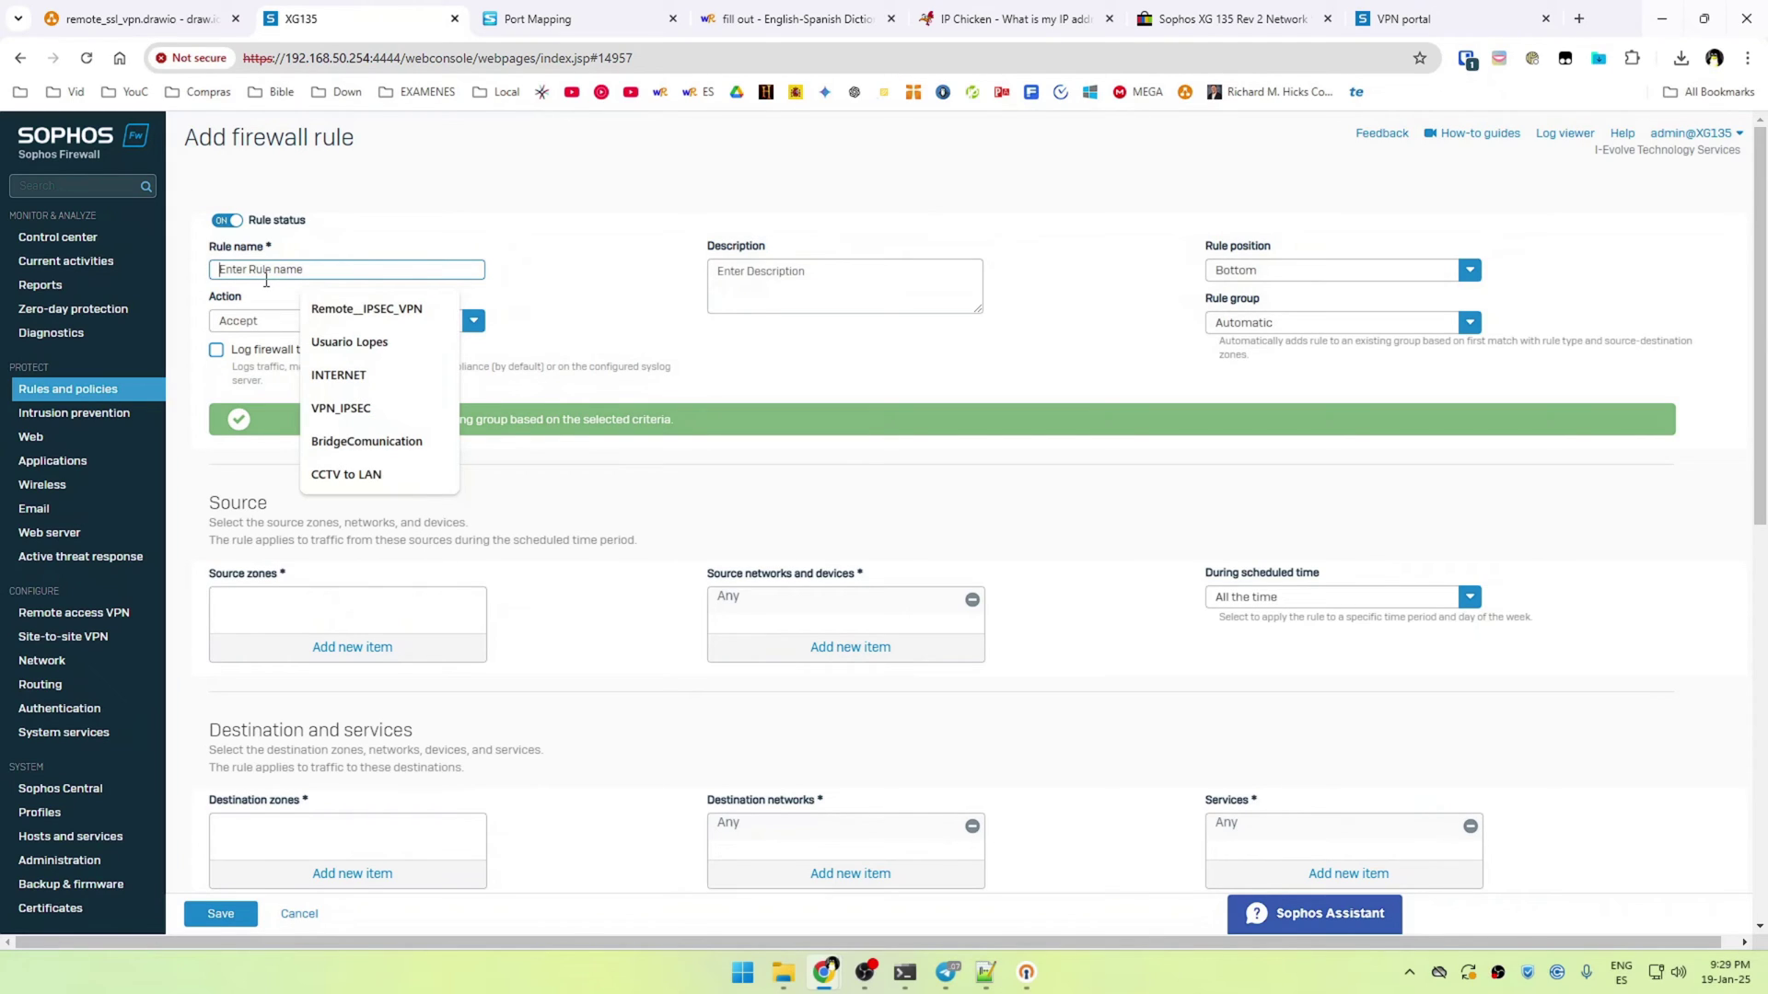
pyautogui.write('SSL_VPN_')
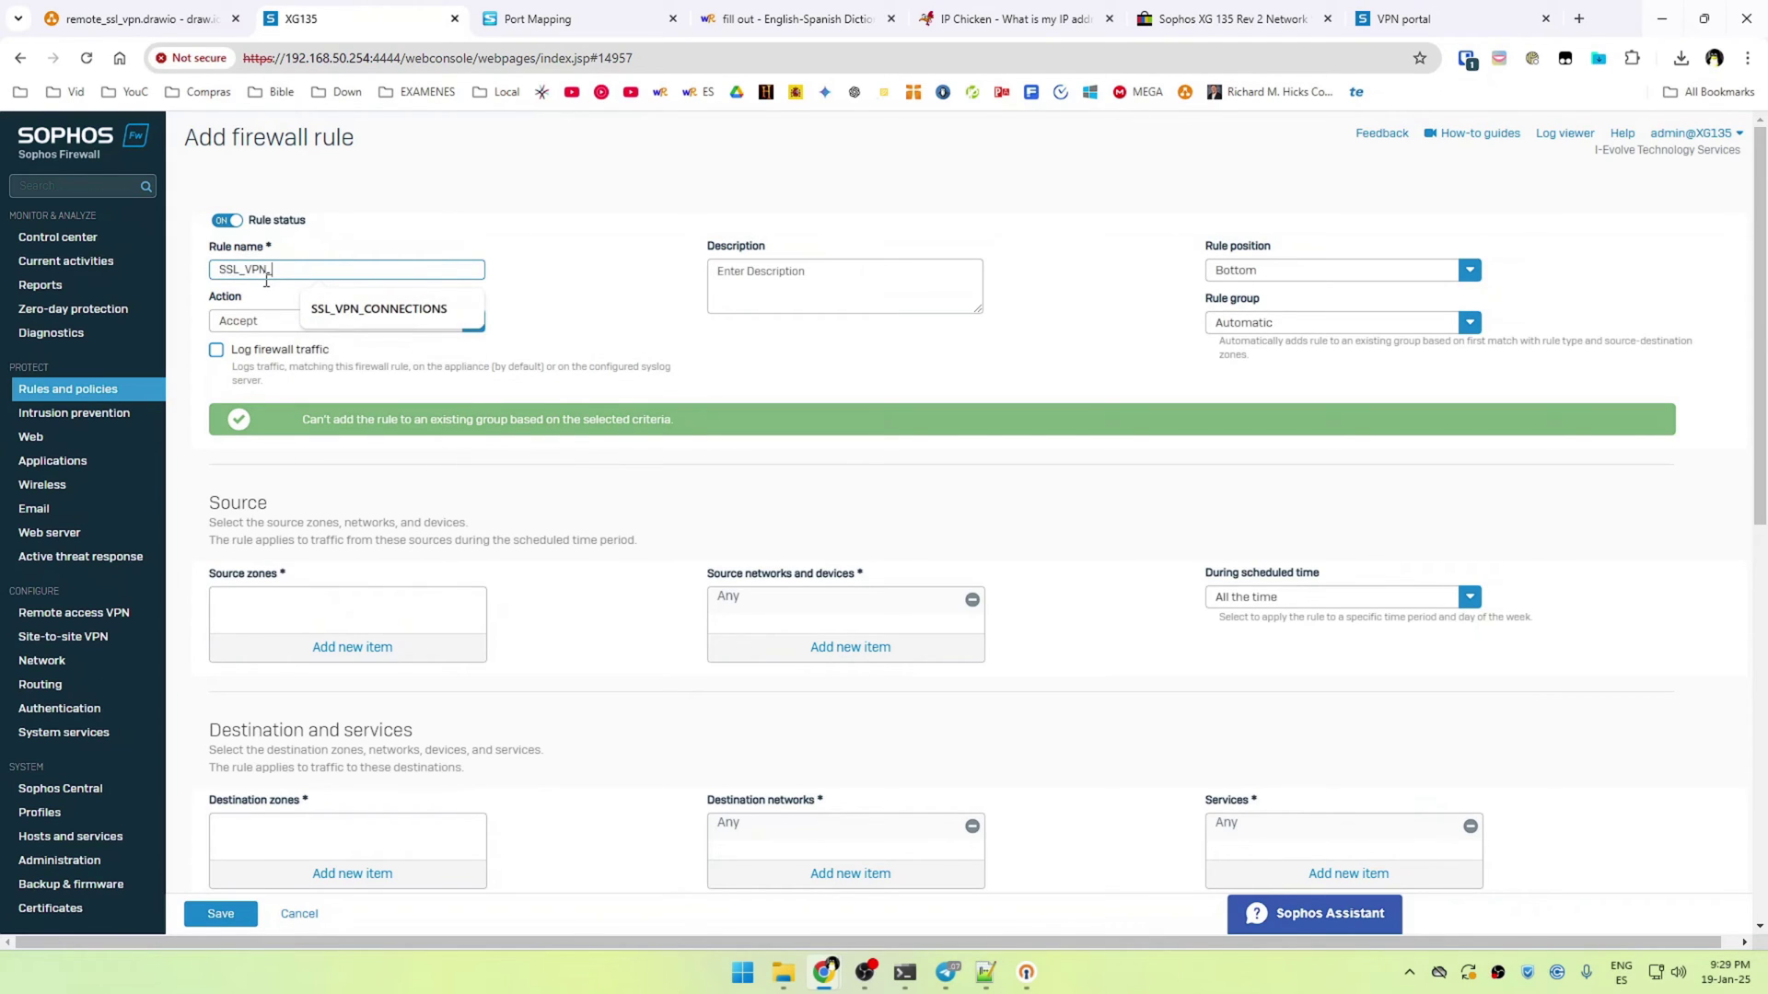
pyautogui.click(378, 308)
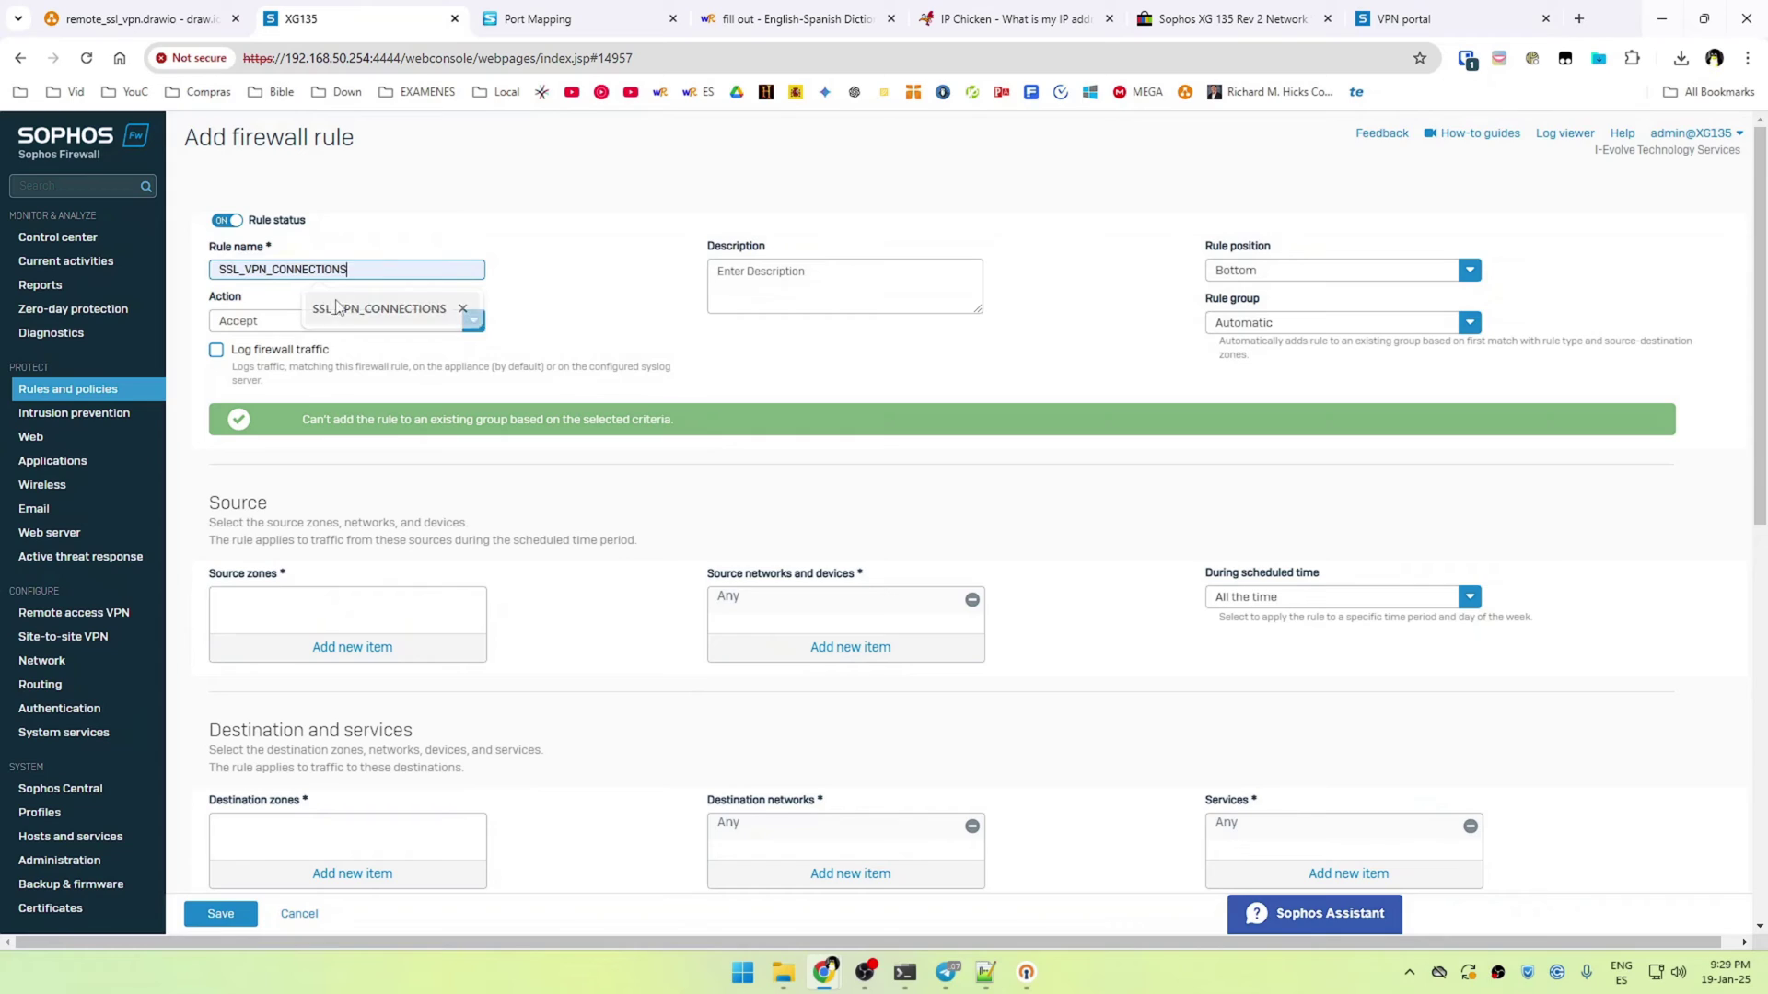
# Set the rule position to Top and the rule group to None
pyautogui.click(1261, 276)
pyautogui.click(1251, 297)
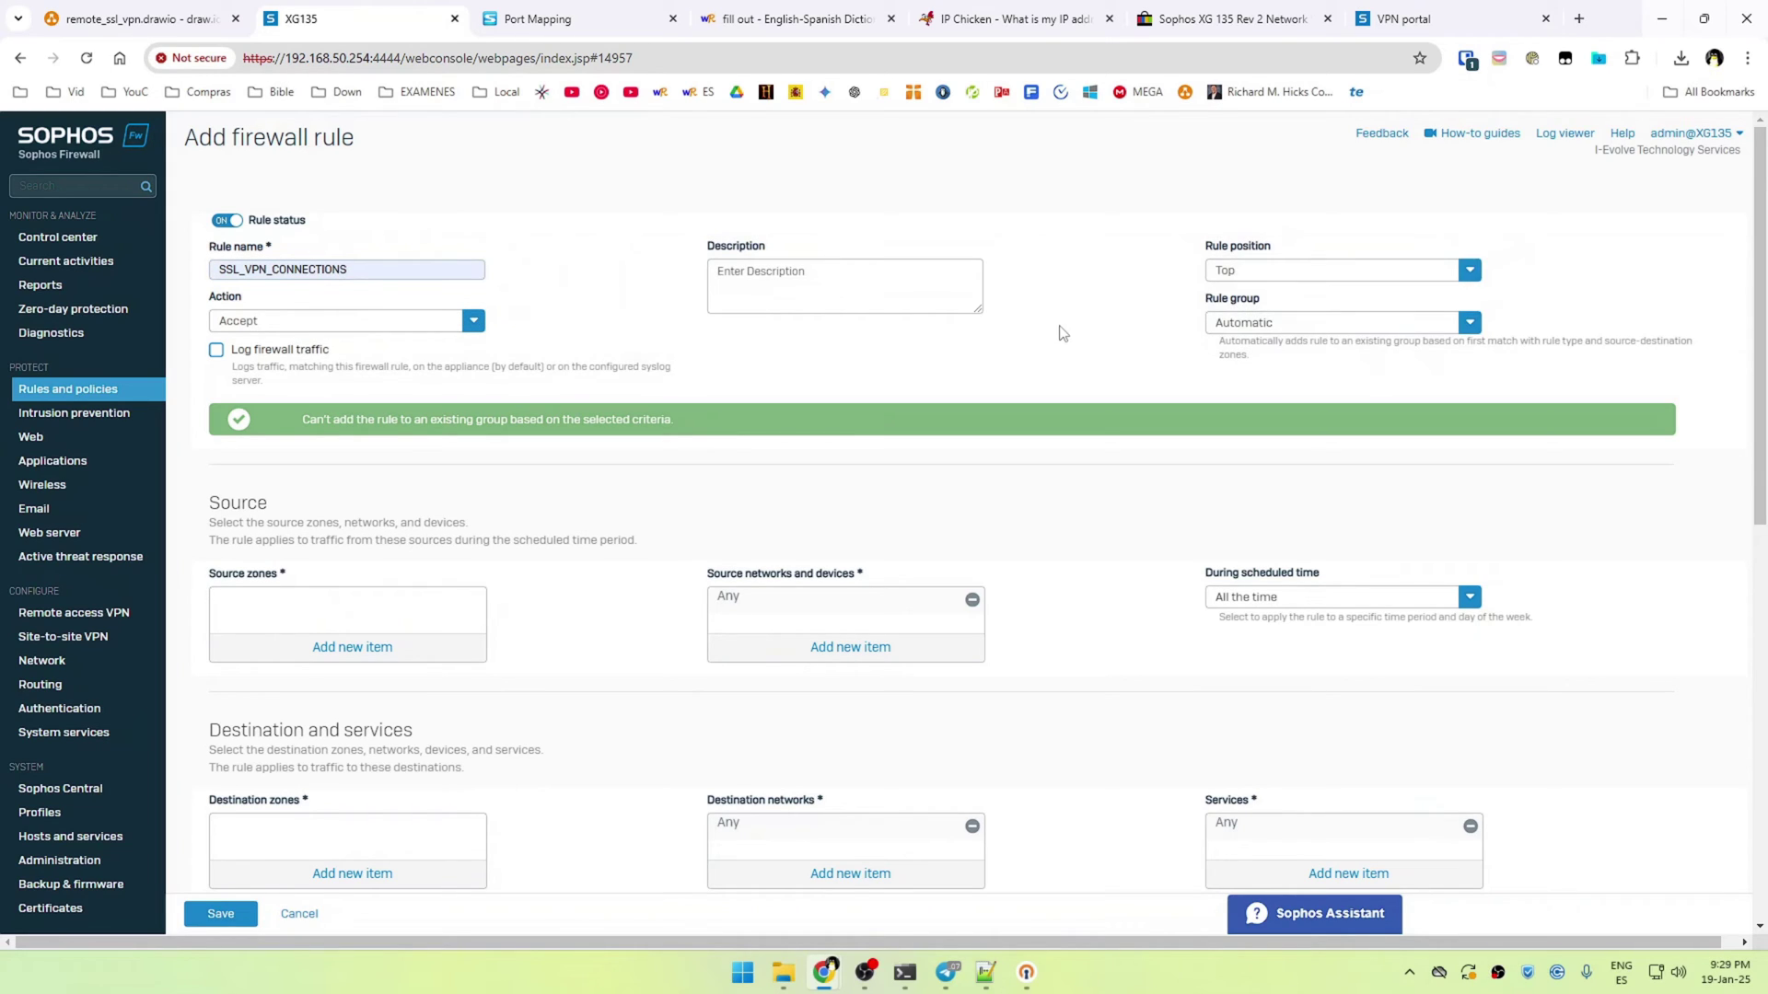
pyautogui.click(1278, 319)
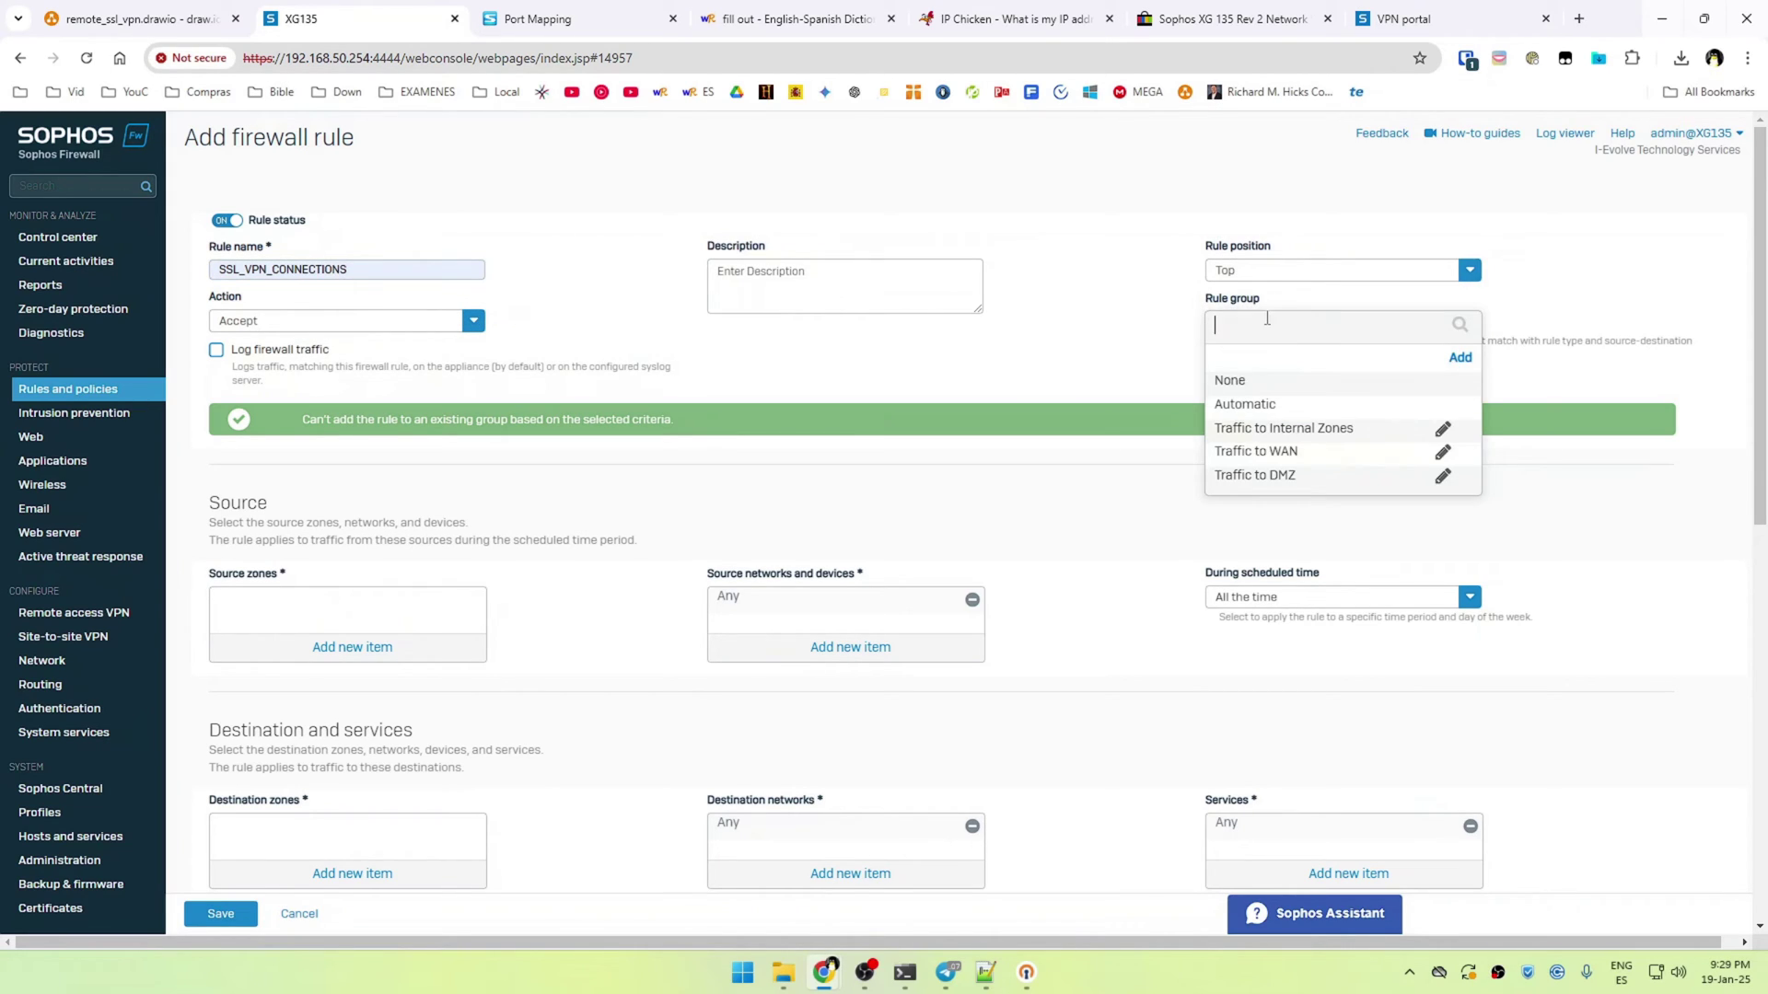
pyautogui.click(1234, 383)
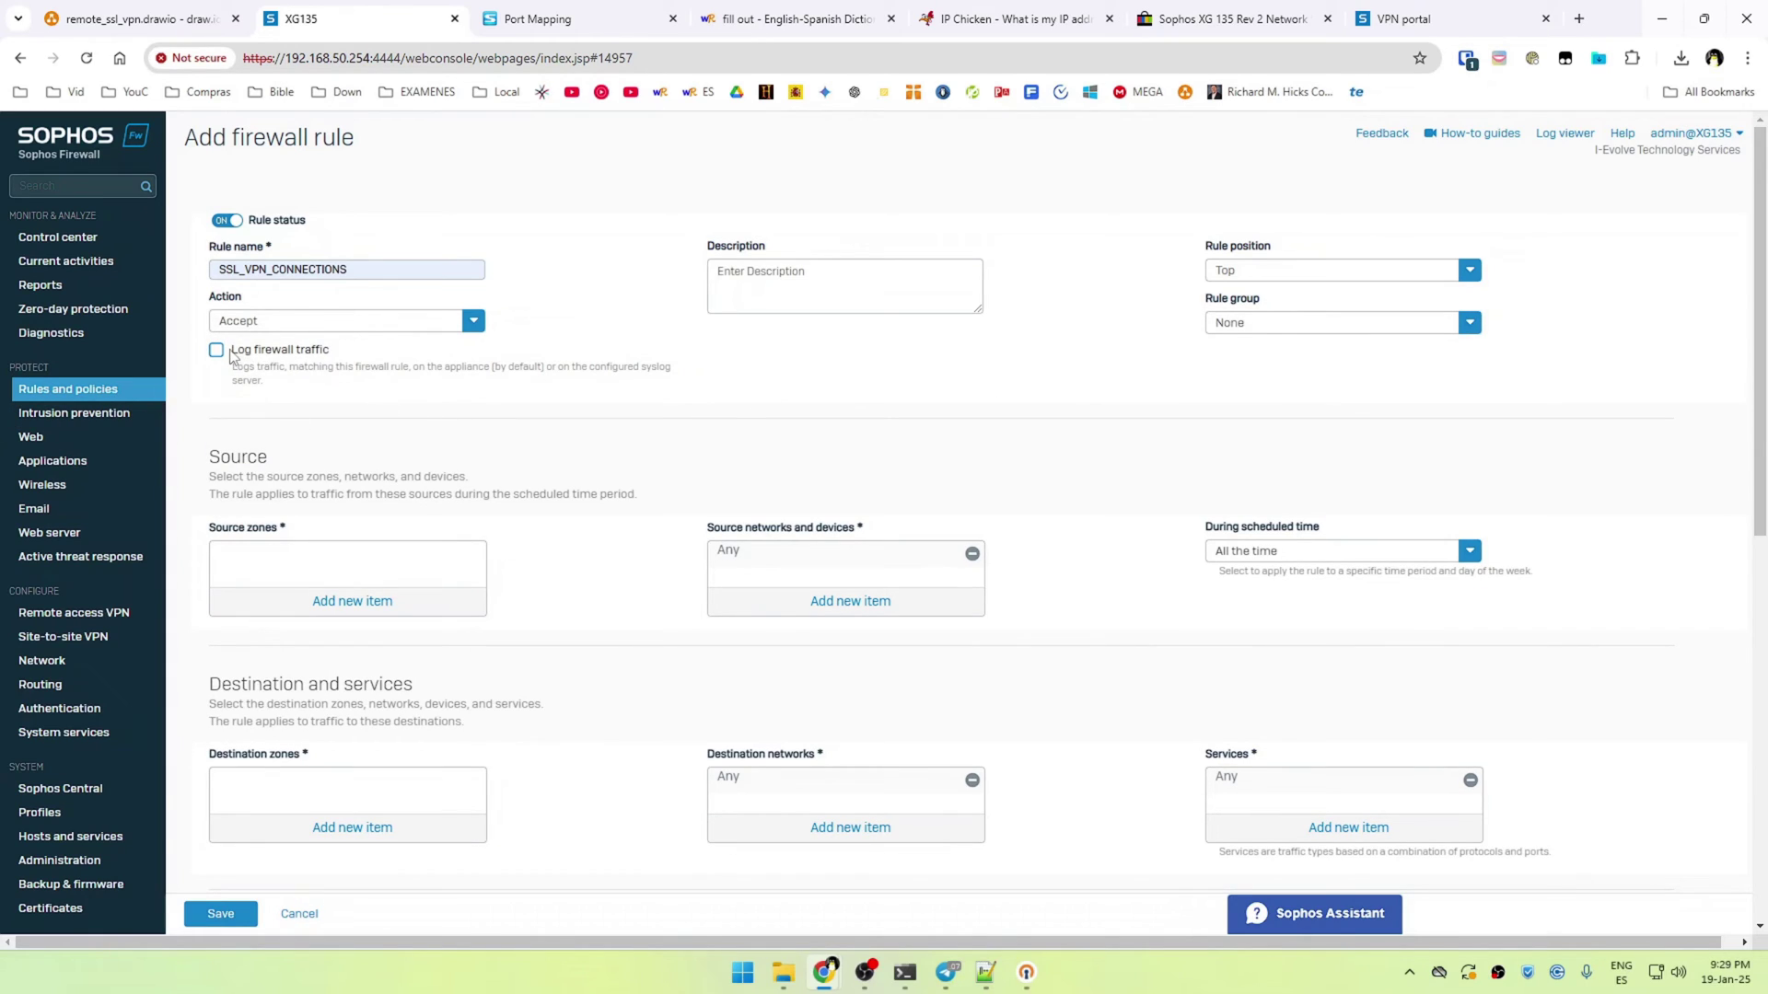
# Enable logging and set the rule's source zone to VPN and destination zone to LAN
pyautogui.click(217, 354)
pyautogui.click(379, 616)
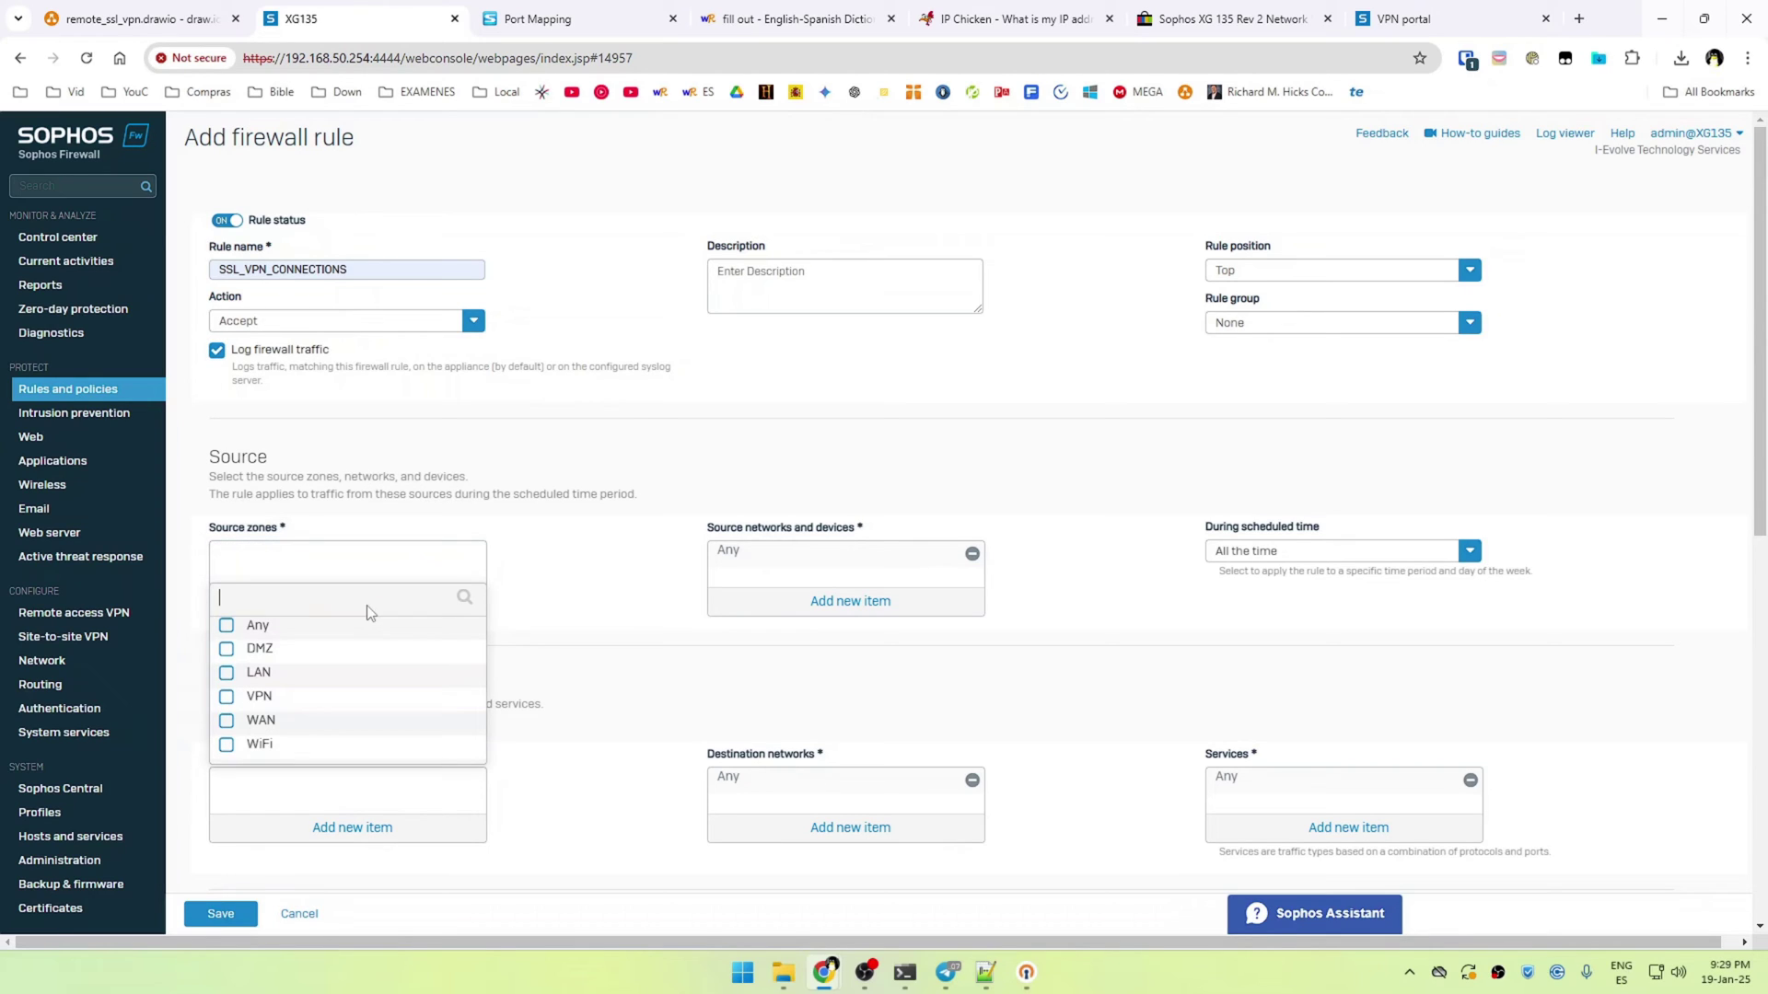
pyautogui.click(240, 700)
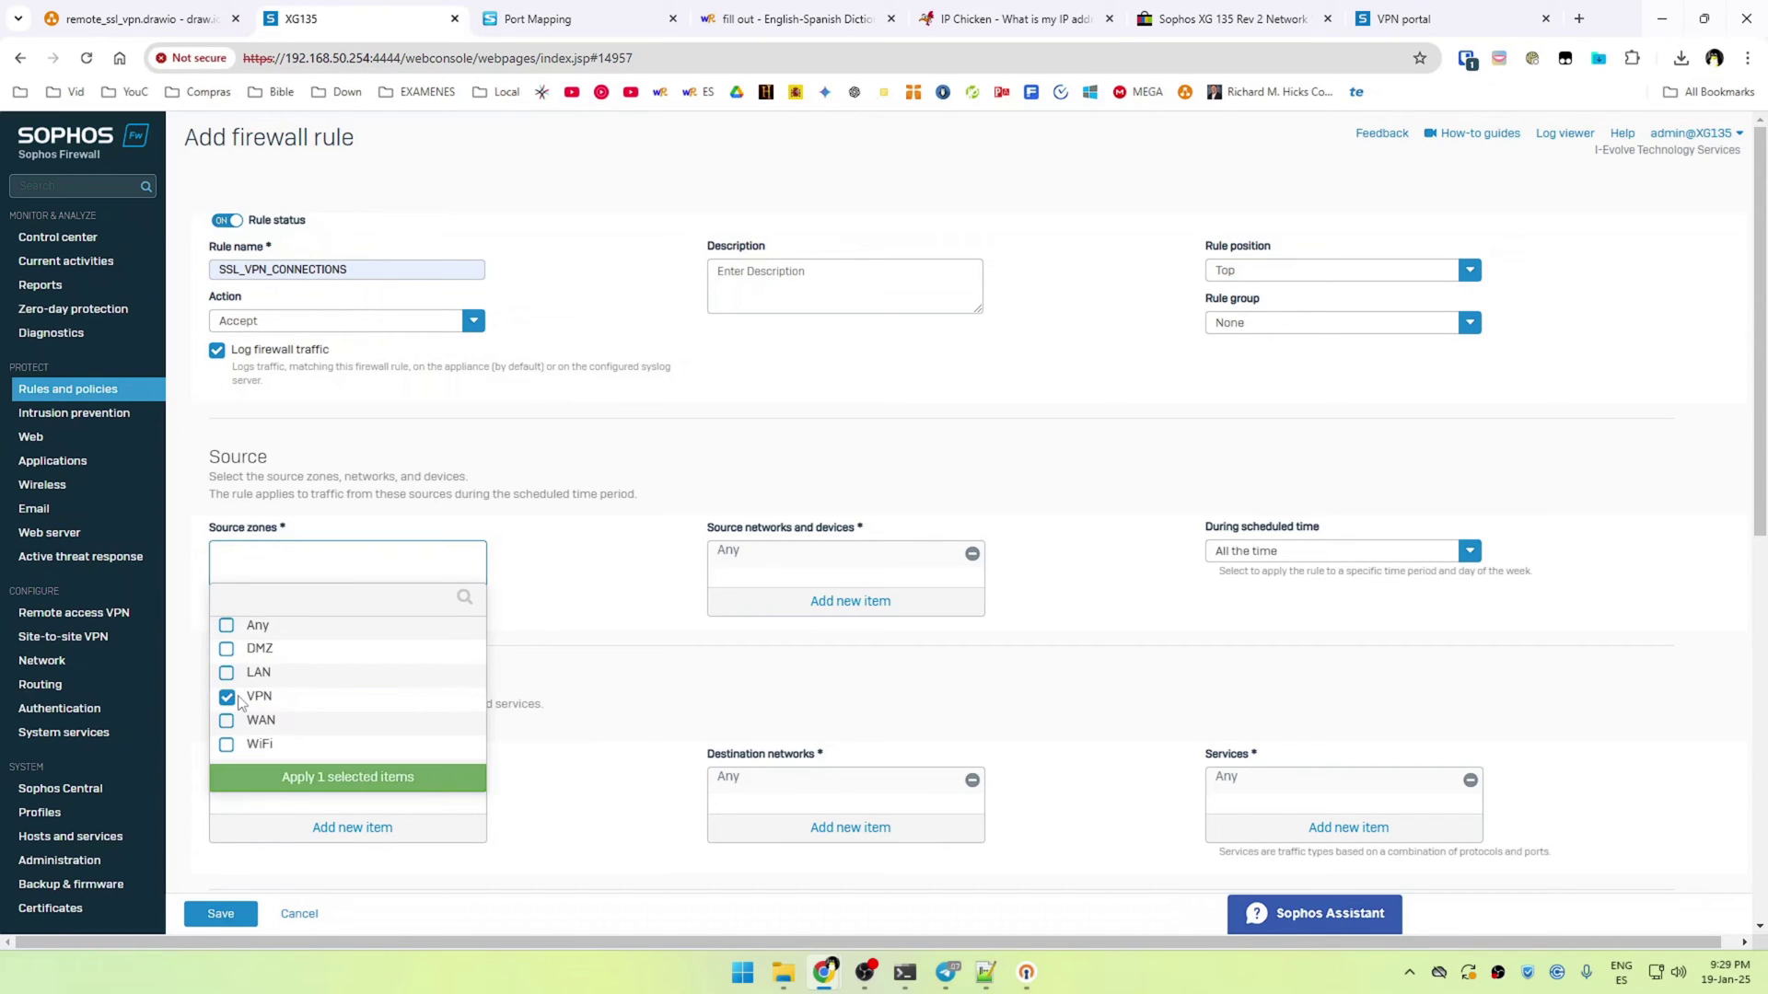
pyautogui.click(323, 779)
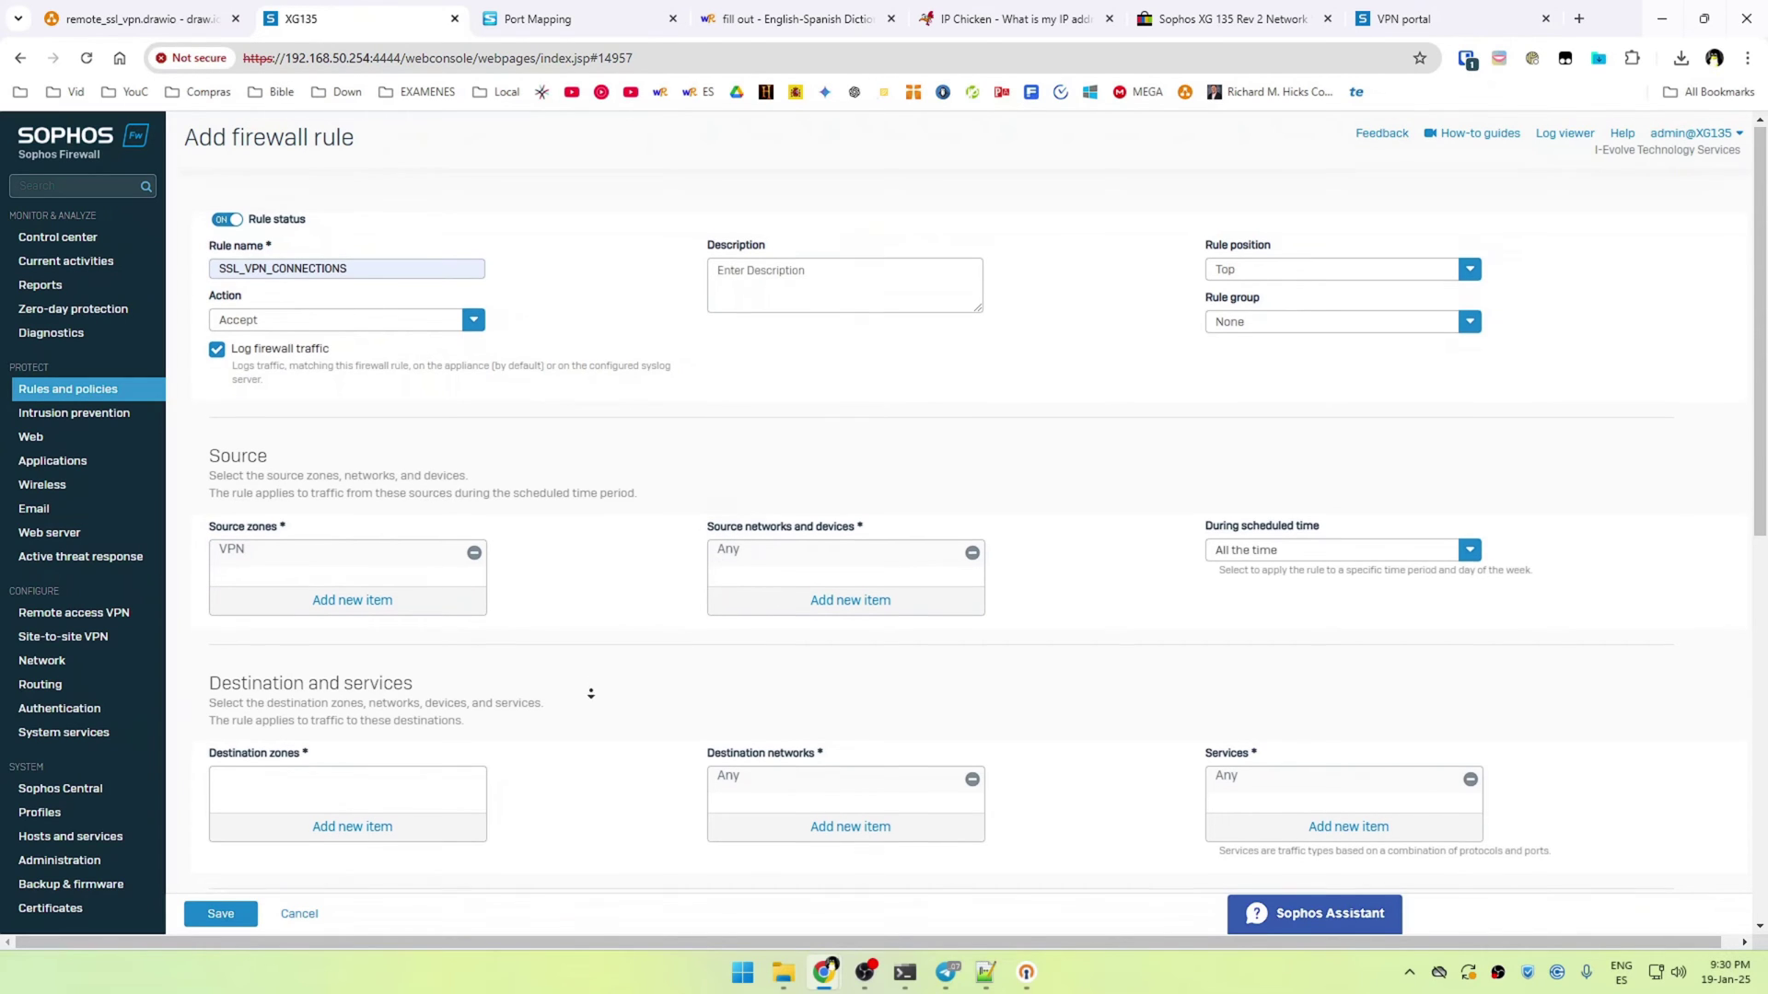
pyautogui.scroll(-1, 488, 685)
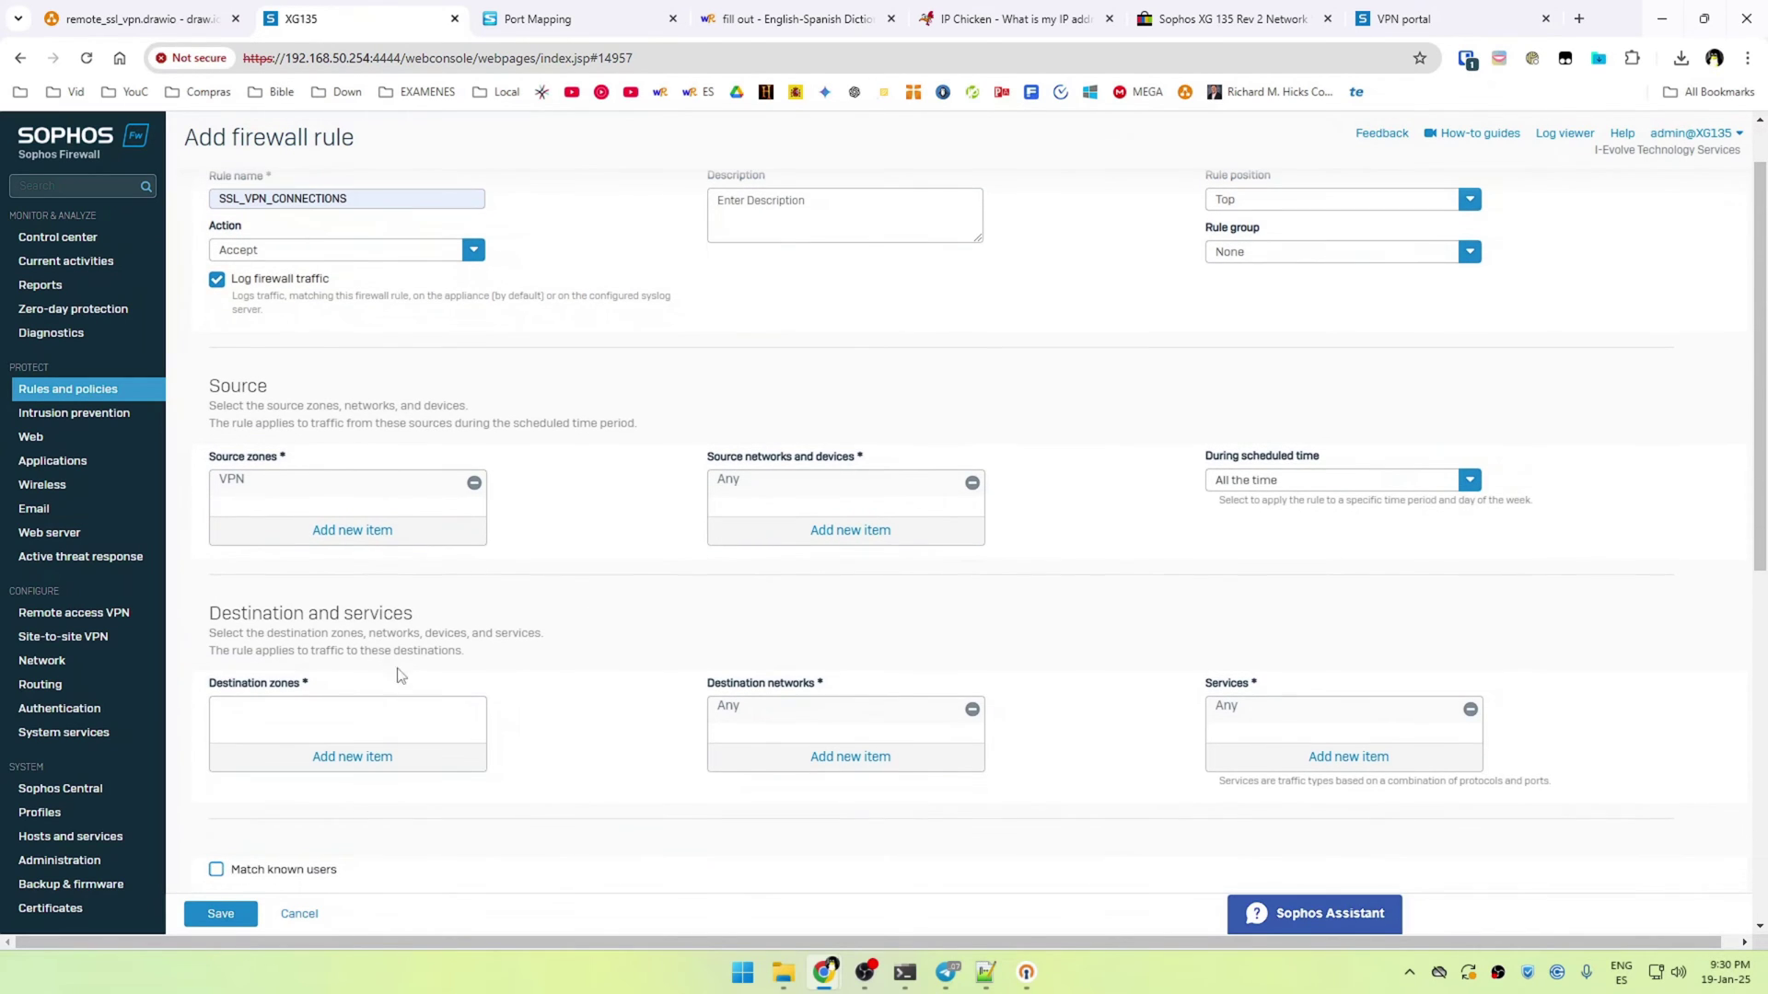
pyautogui.click(365, 759)
pyautogui.click(228, 781)
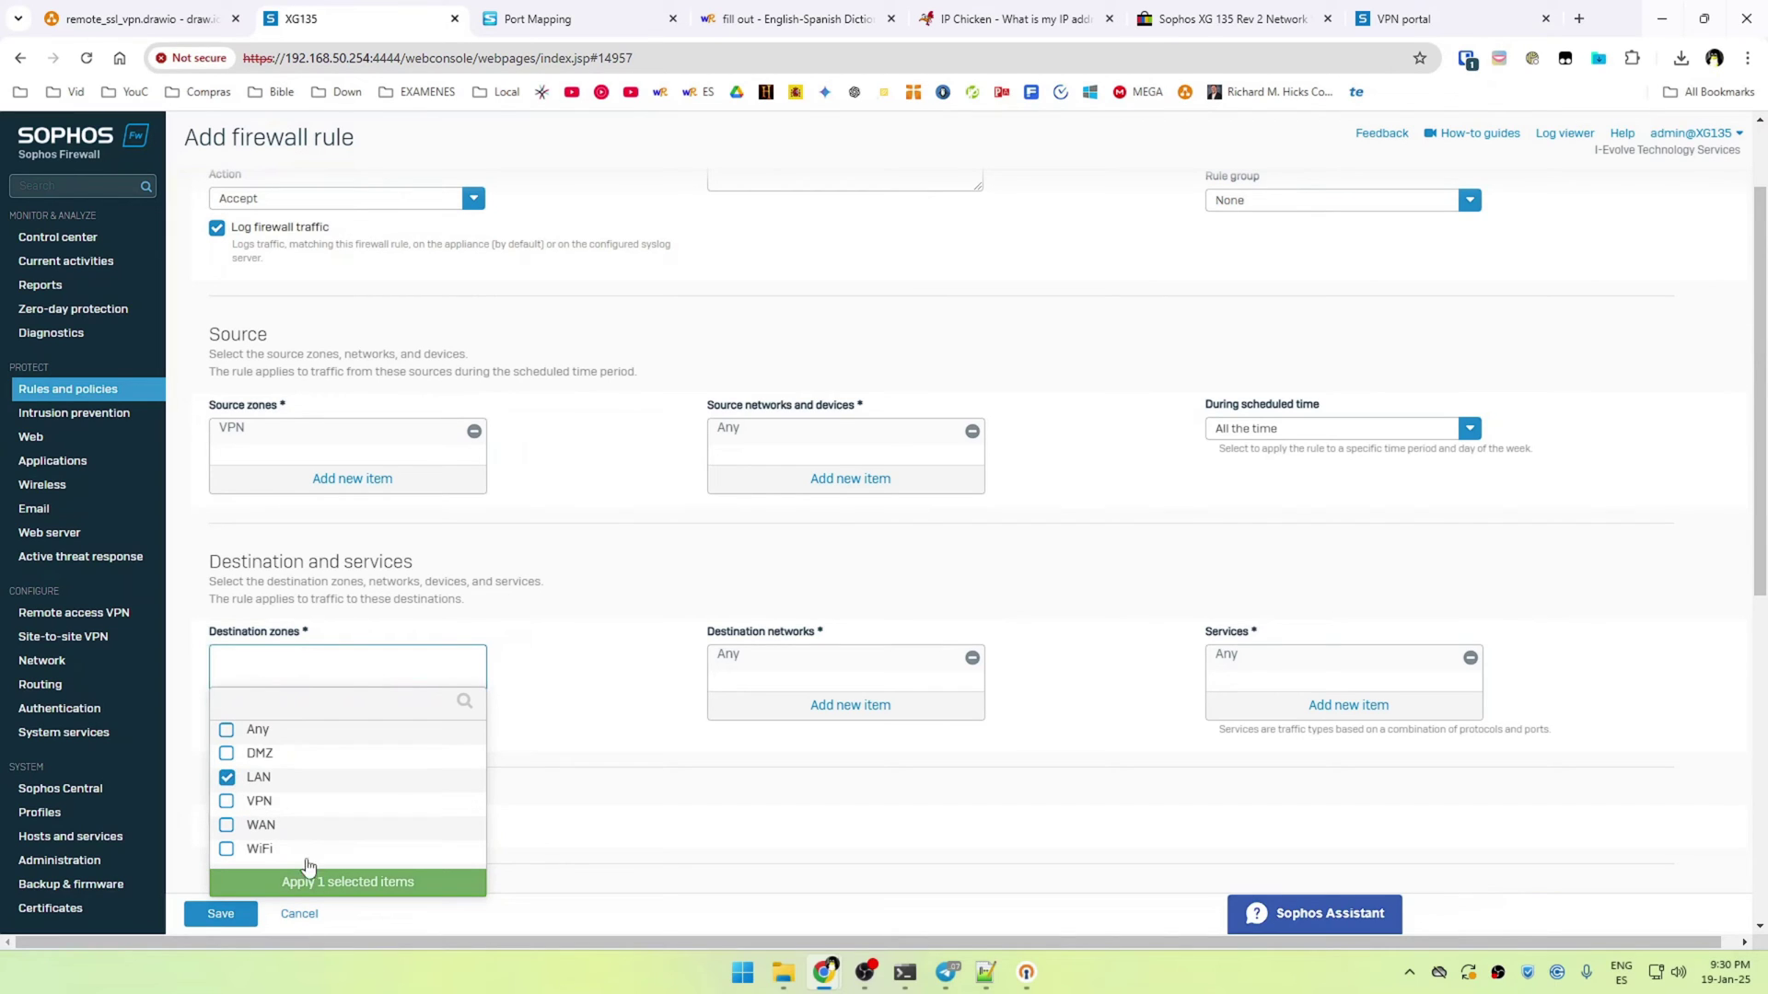
pyautogui.click(311, 875)
# Set destination networks to LAN SUBNET and VLAN10[SERVERS], then save the rule
pyautogui.click(789, 714)
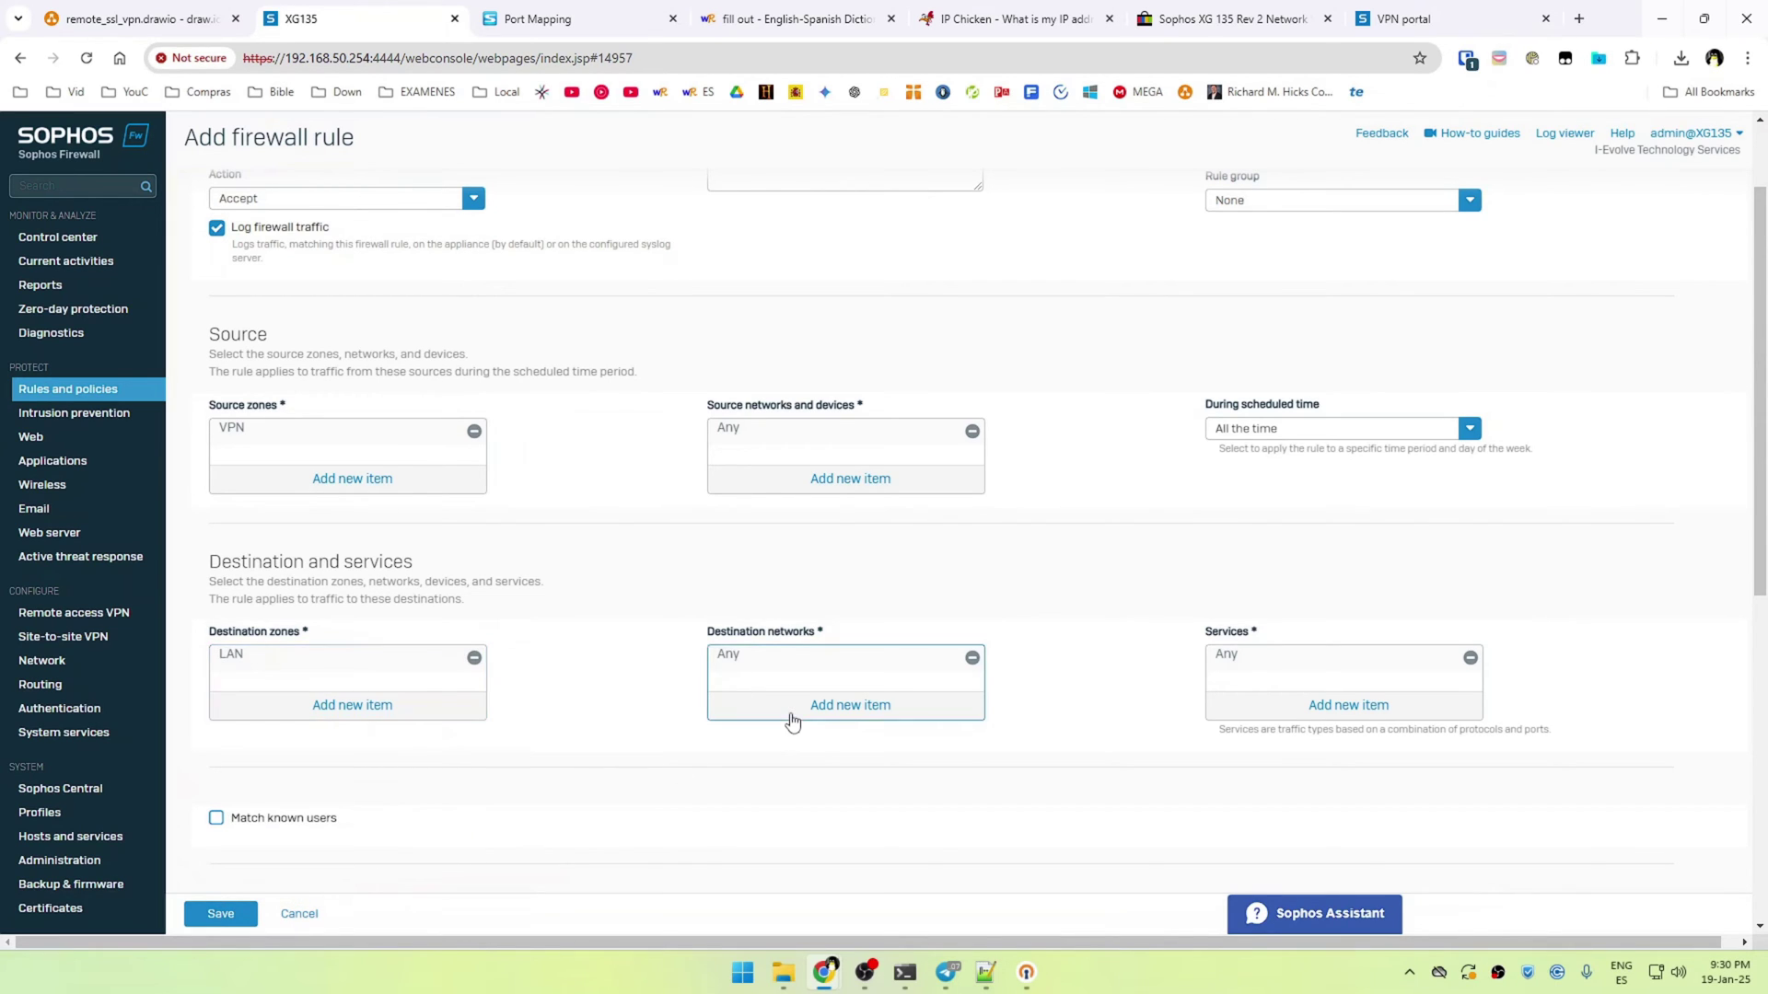
pyautogui.click(724, 591)
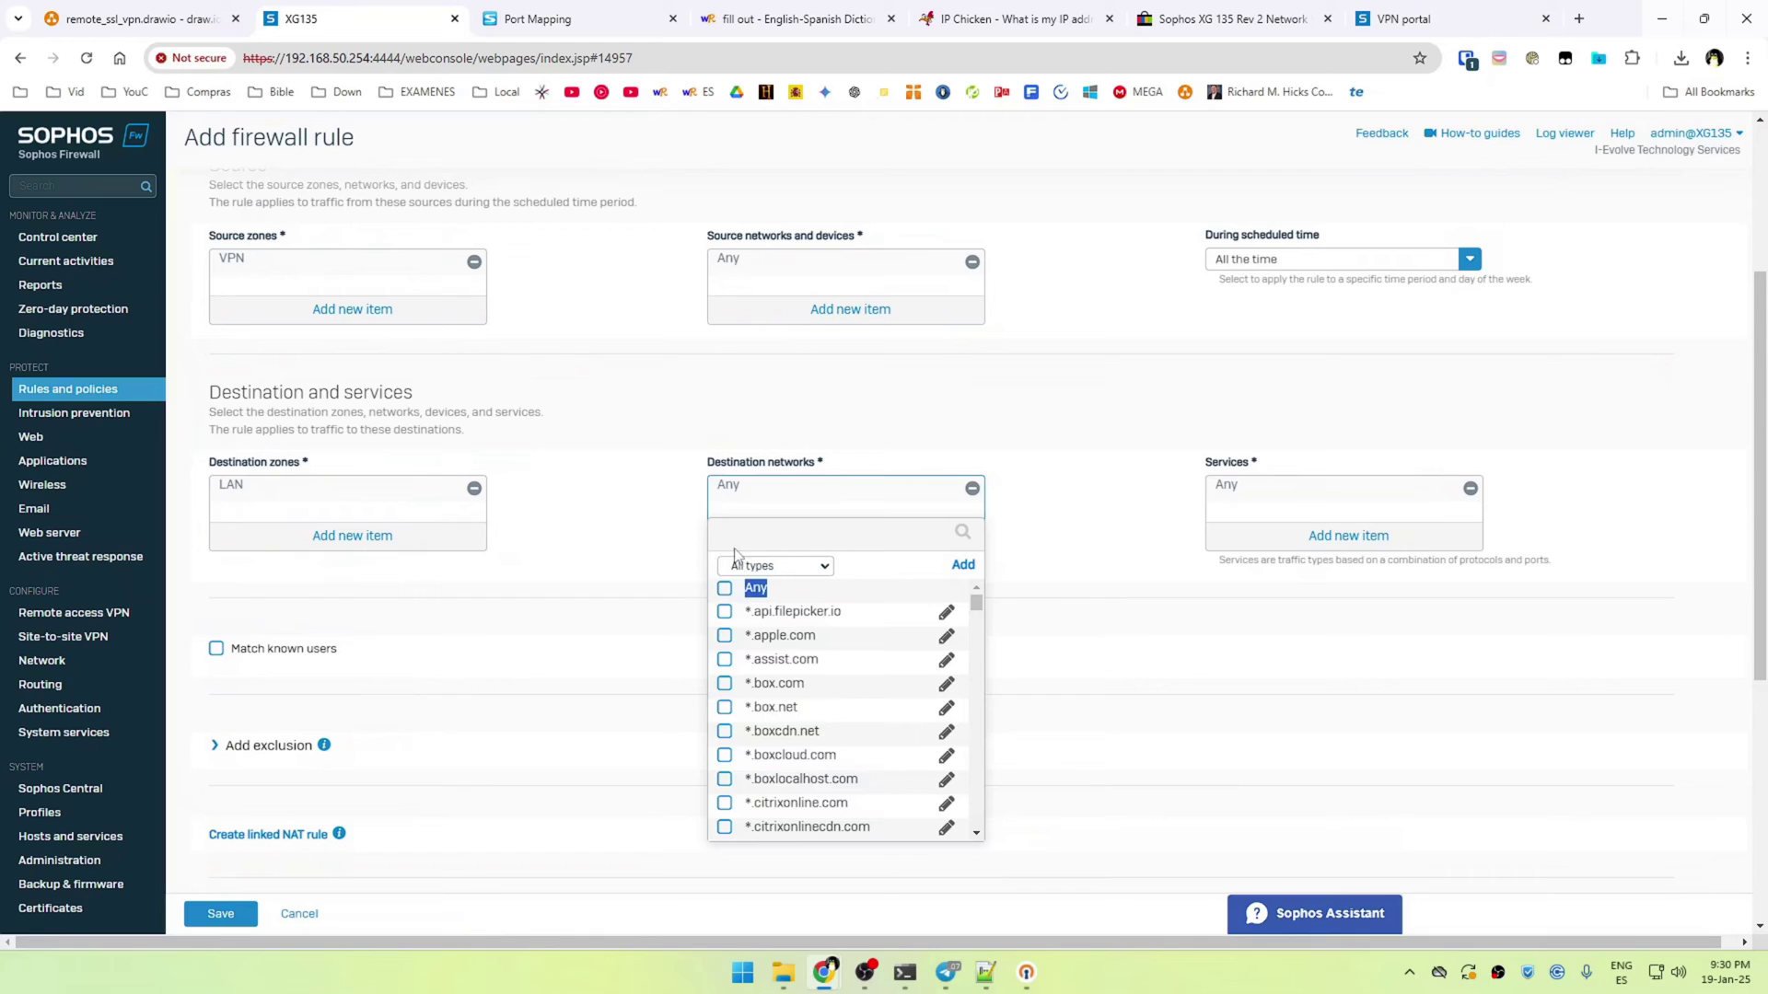
pyautogui.write('LAN SUBN')
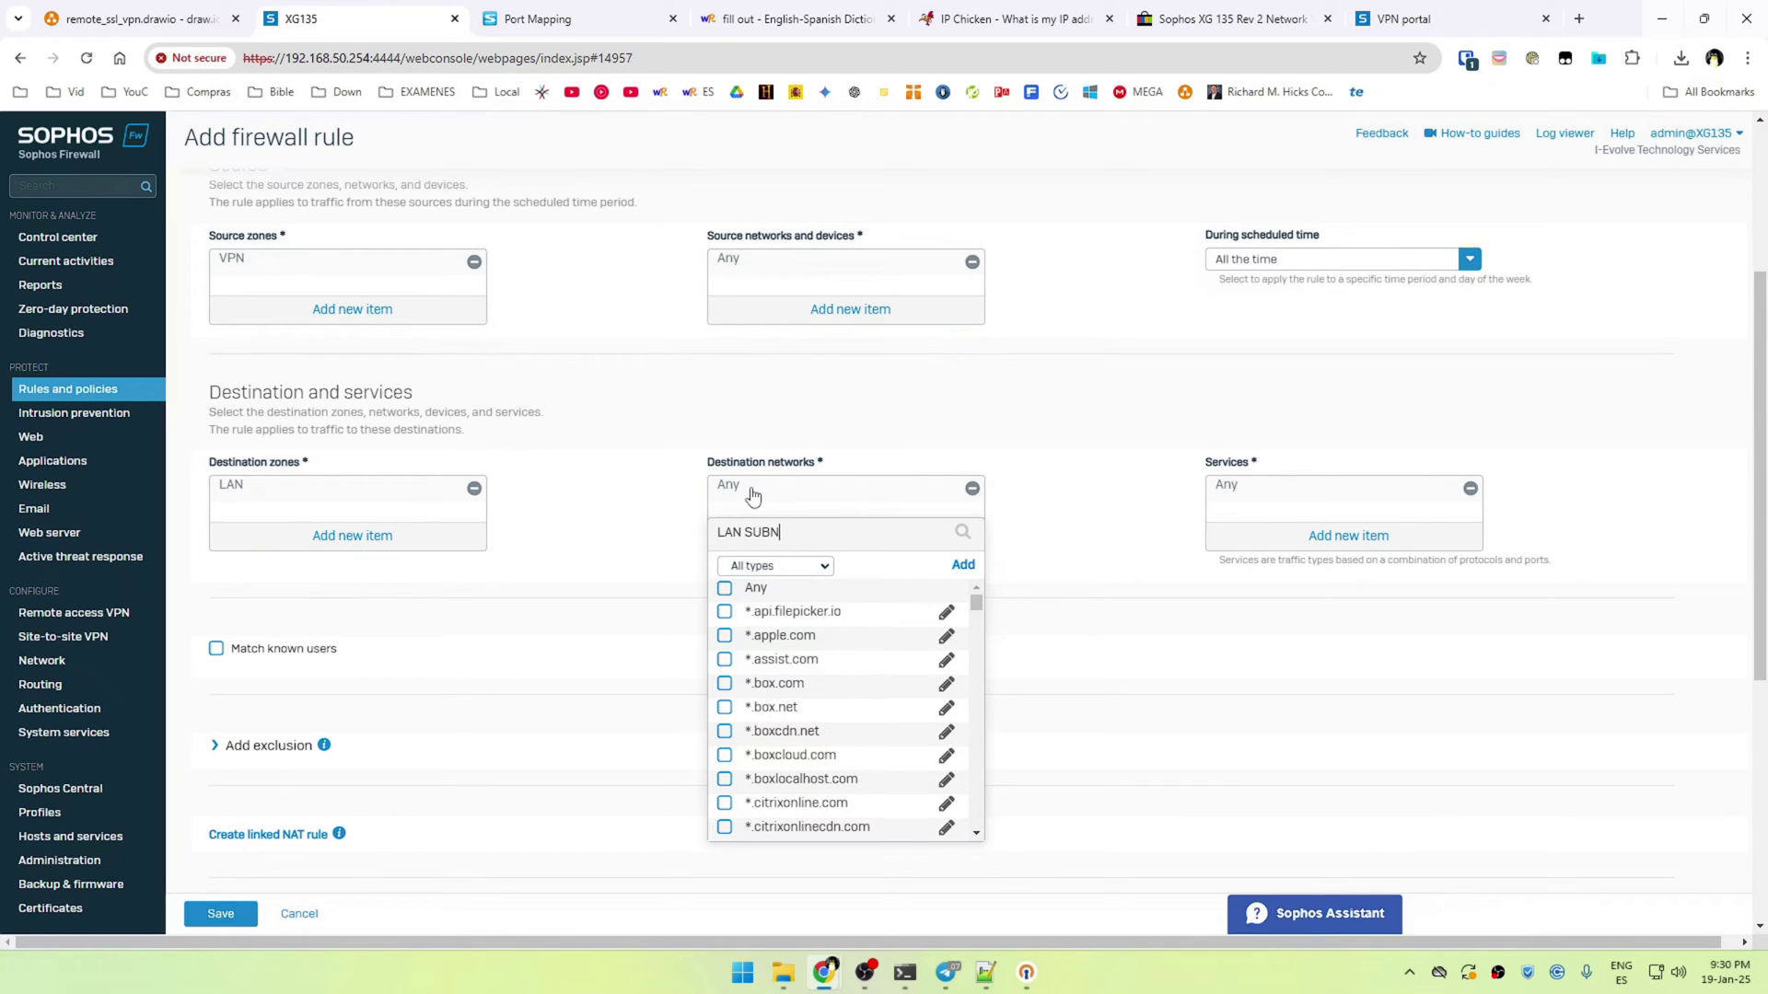
pyautogui.click(785, 614)
pyautogui.click(797, 645)
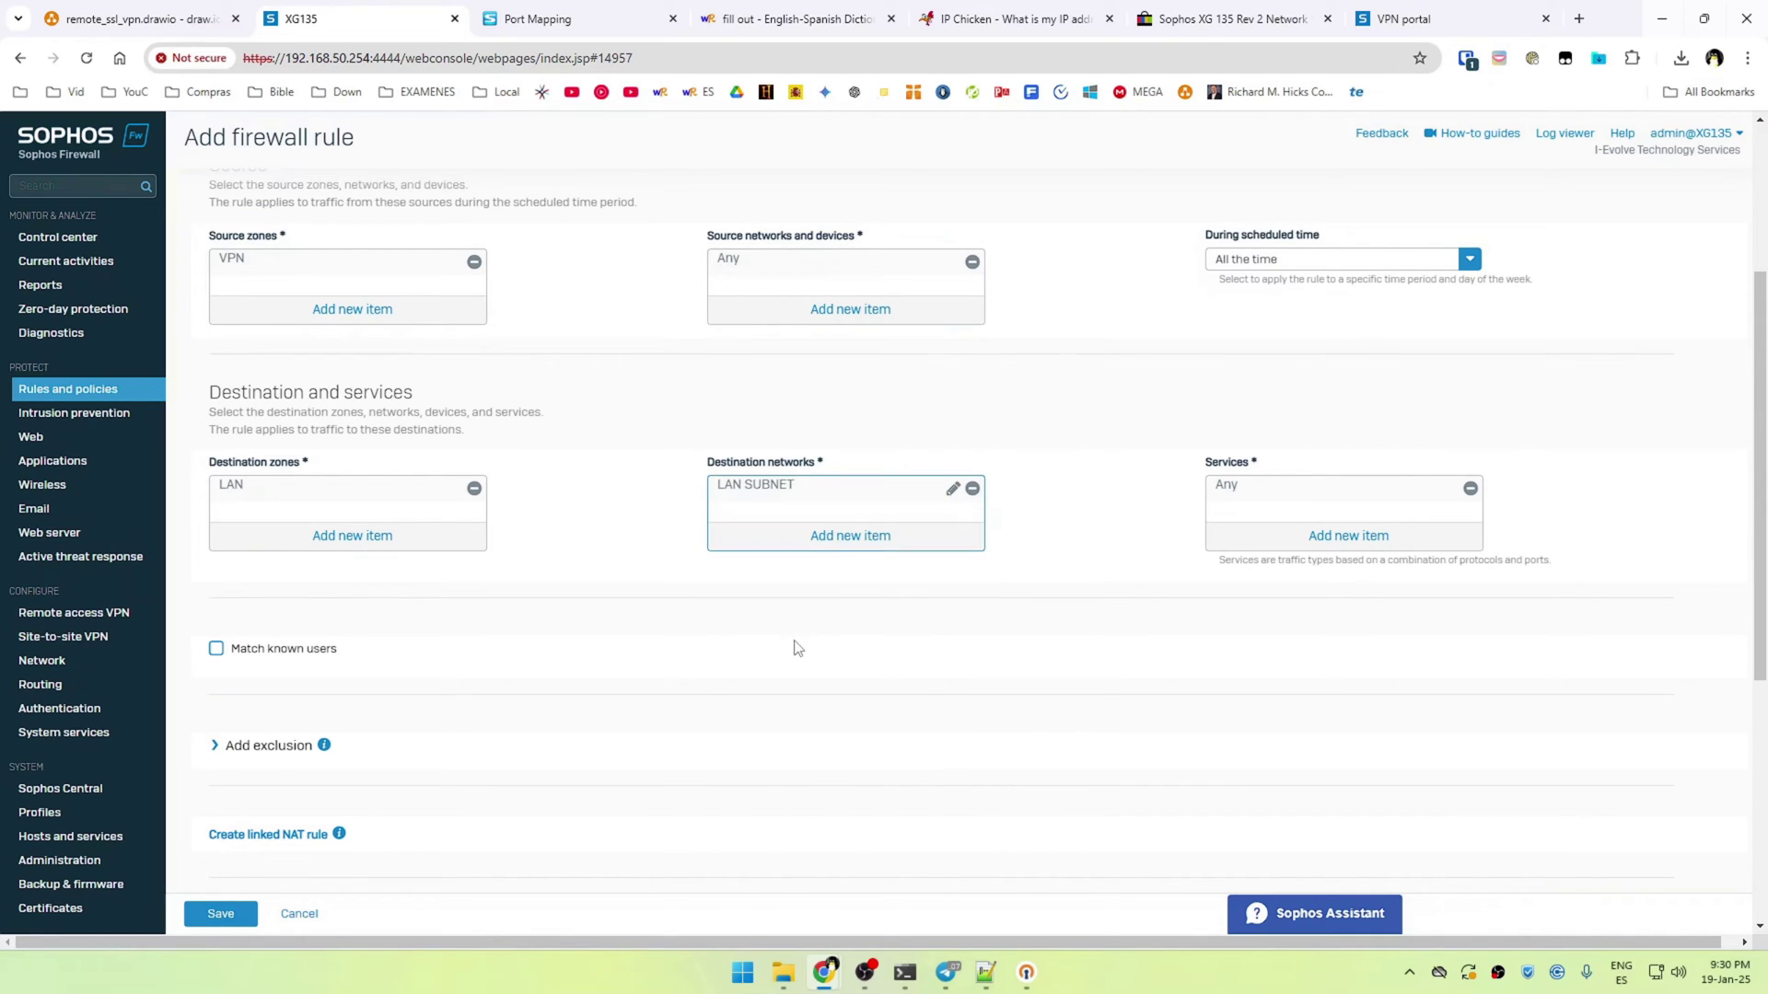
pyautogui.click(834, 551)
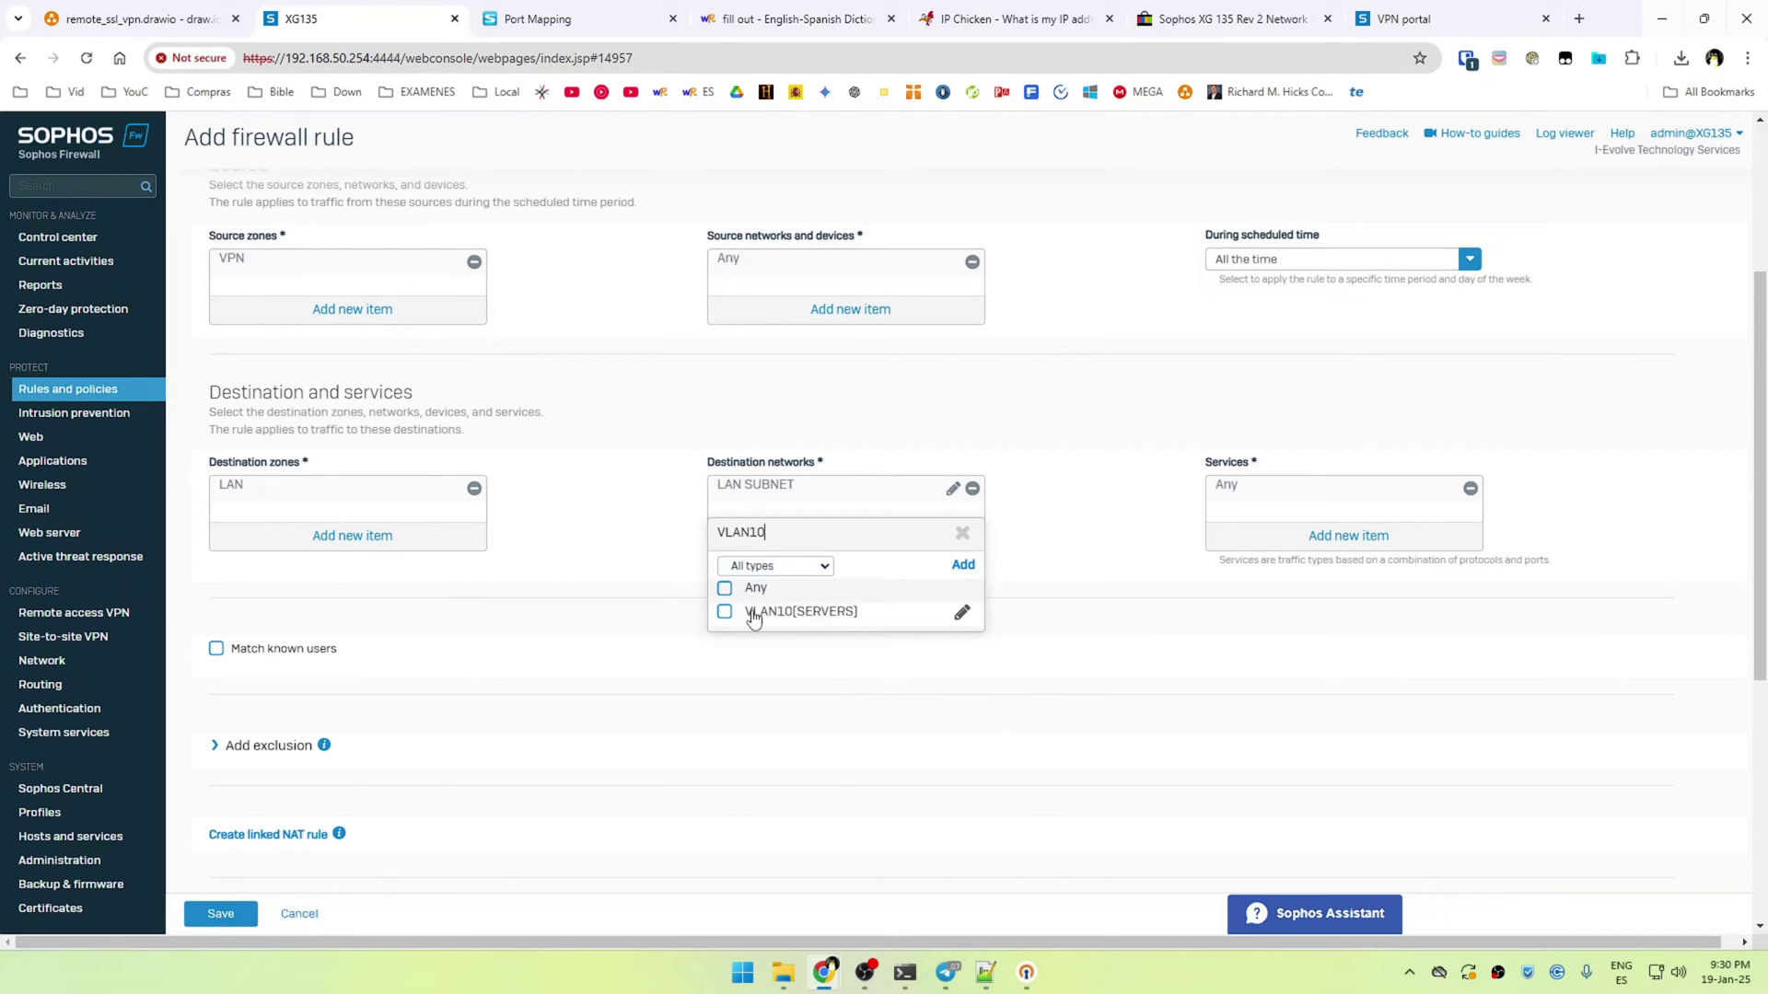
pyautogui.click(755, 614)
pyautogui.click(794, 646)
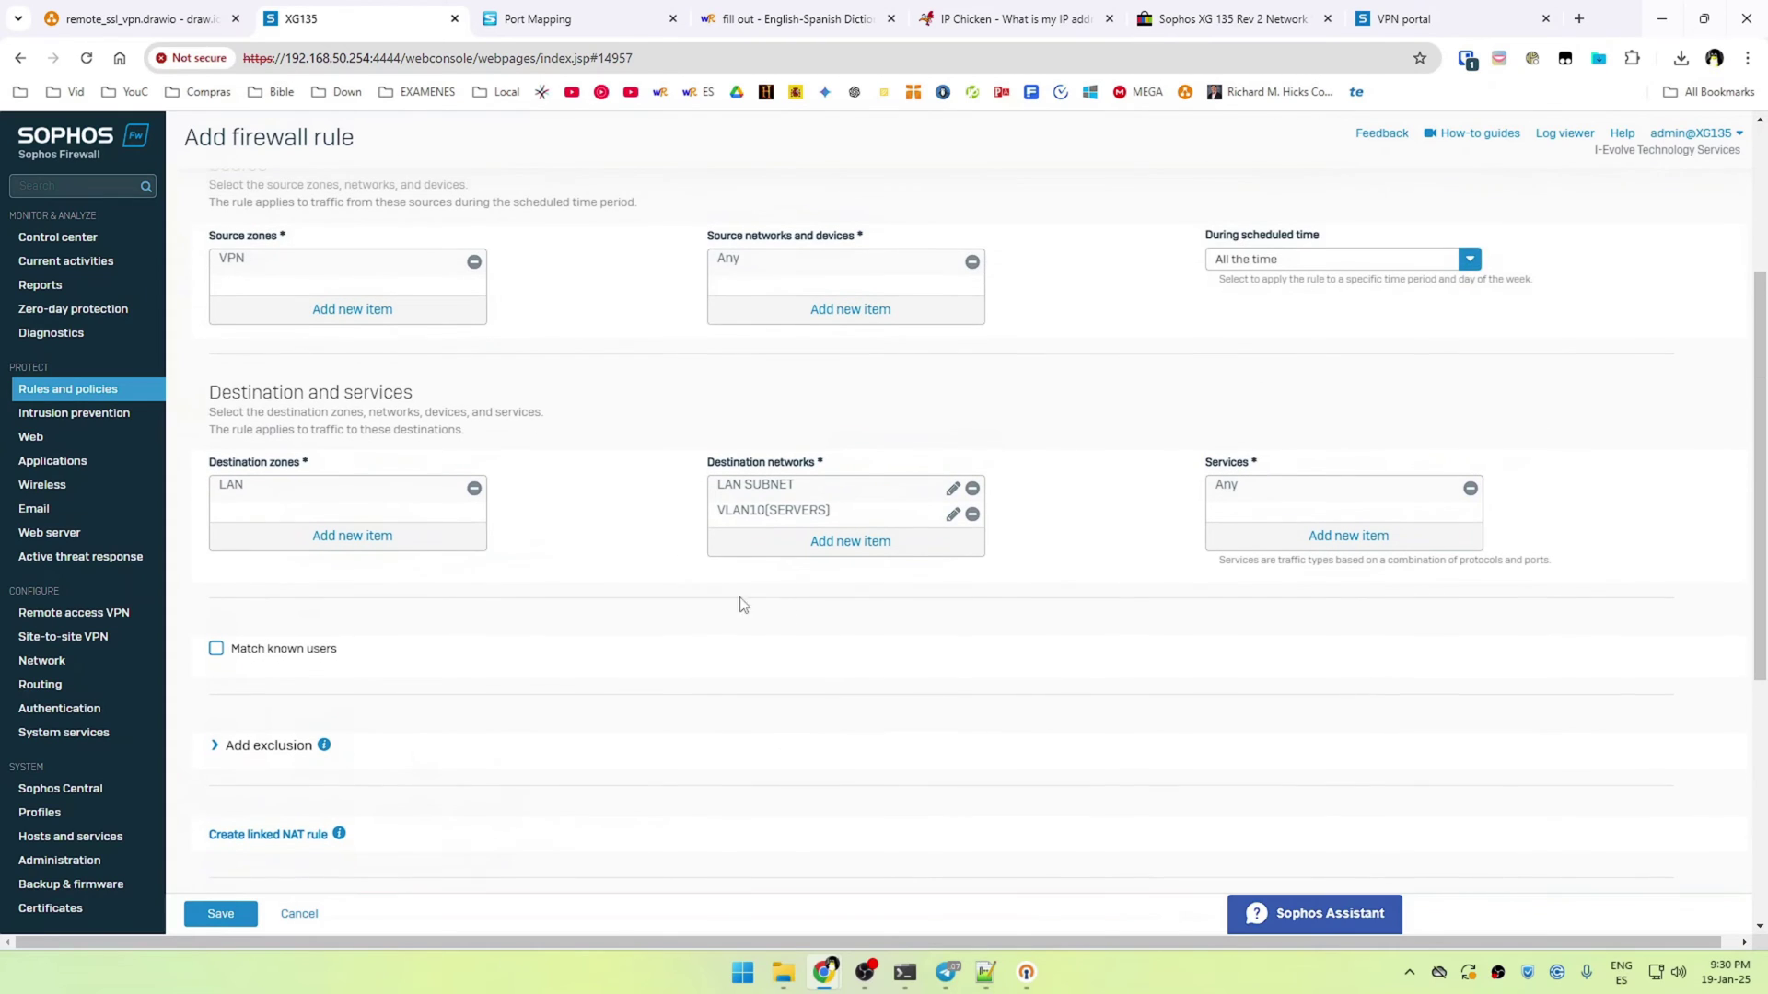
pyautogui.click(221, 914)
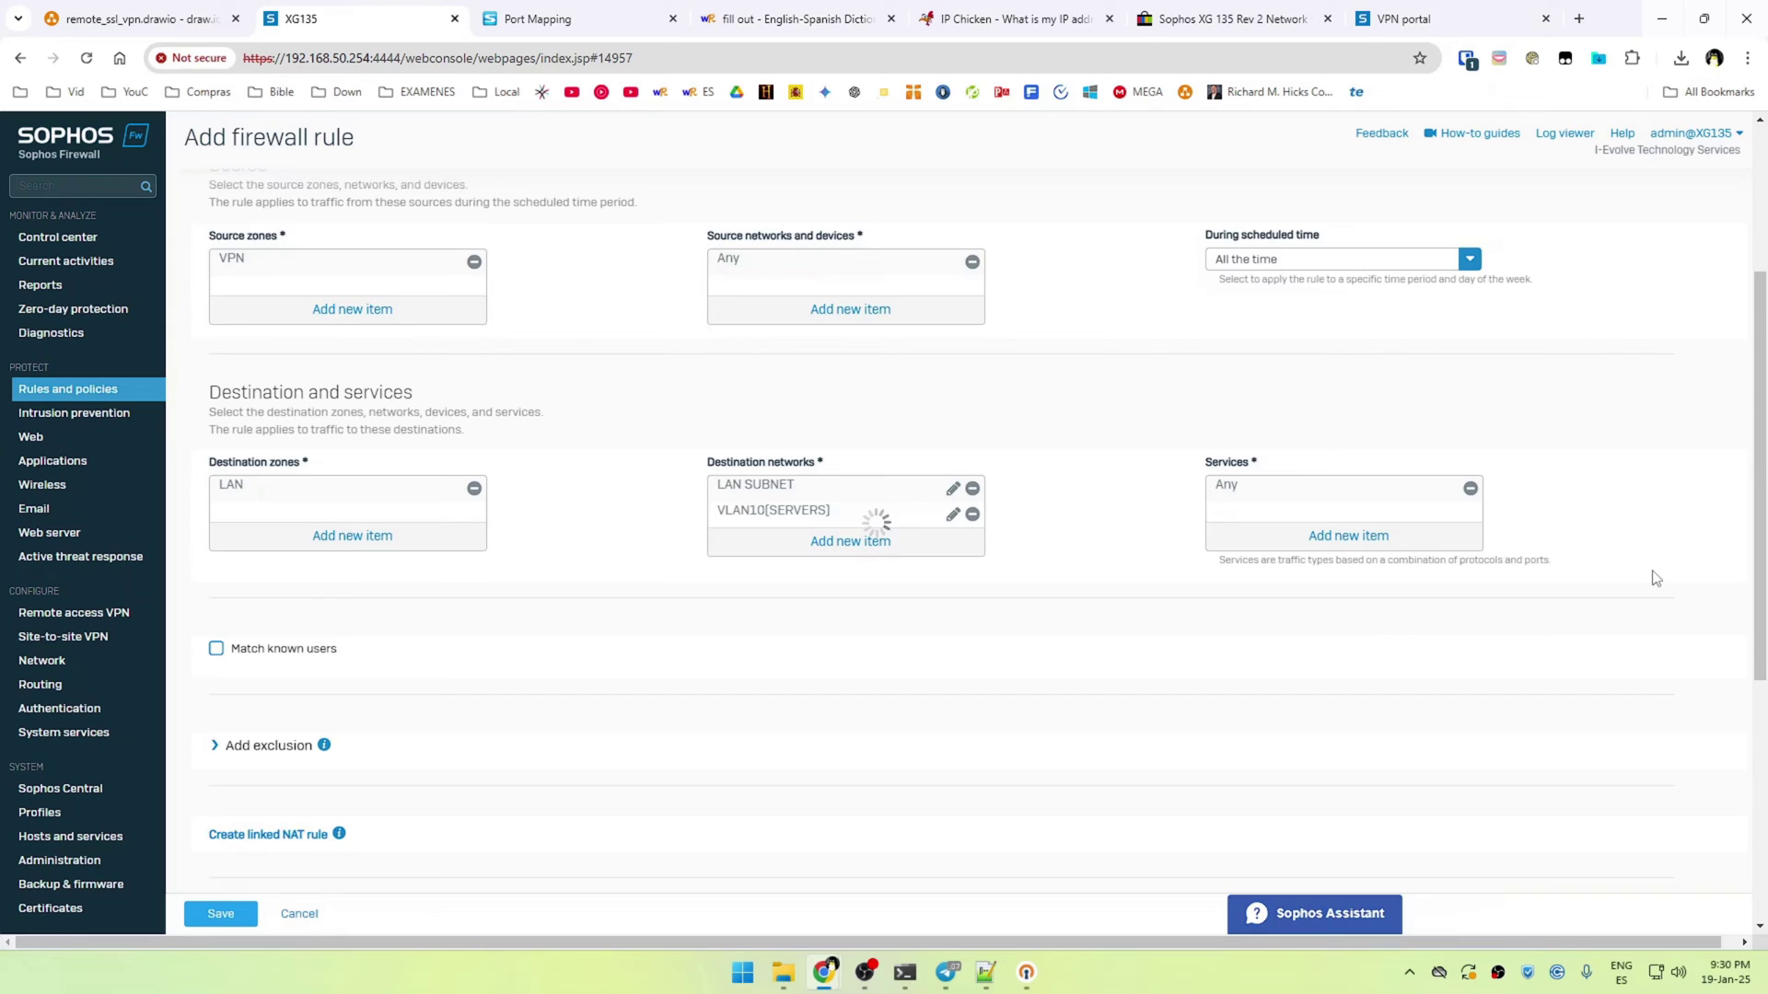
pyautogui.scroll(3, 1657, 576)
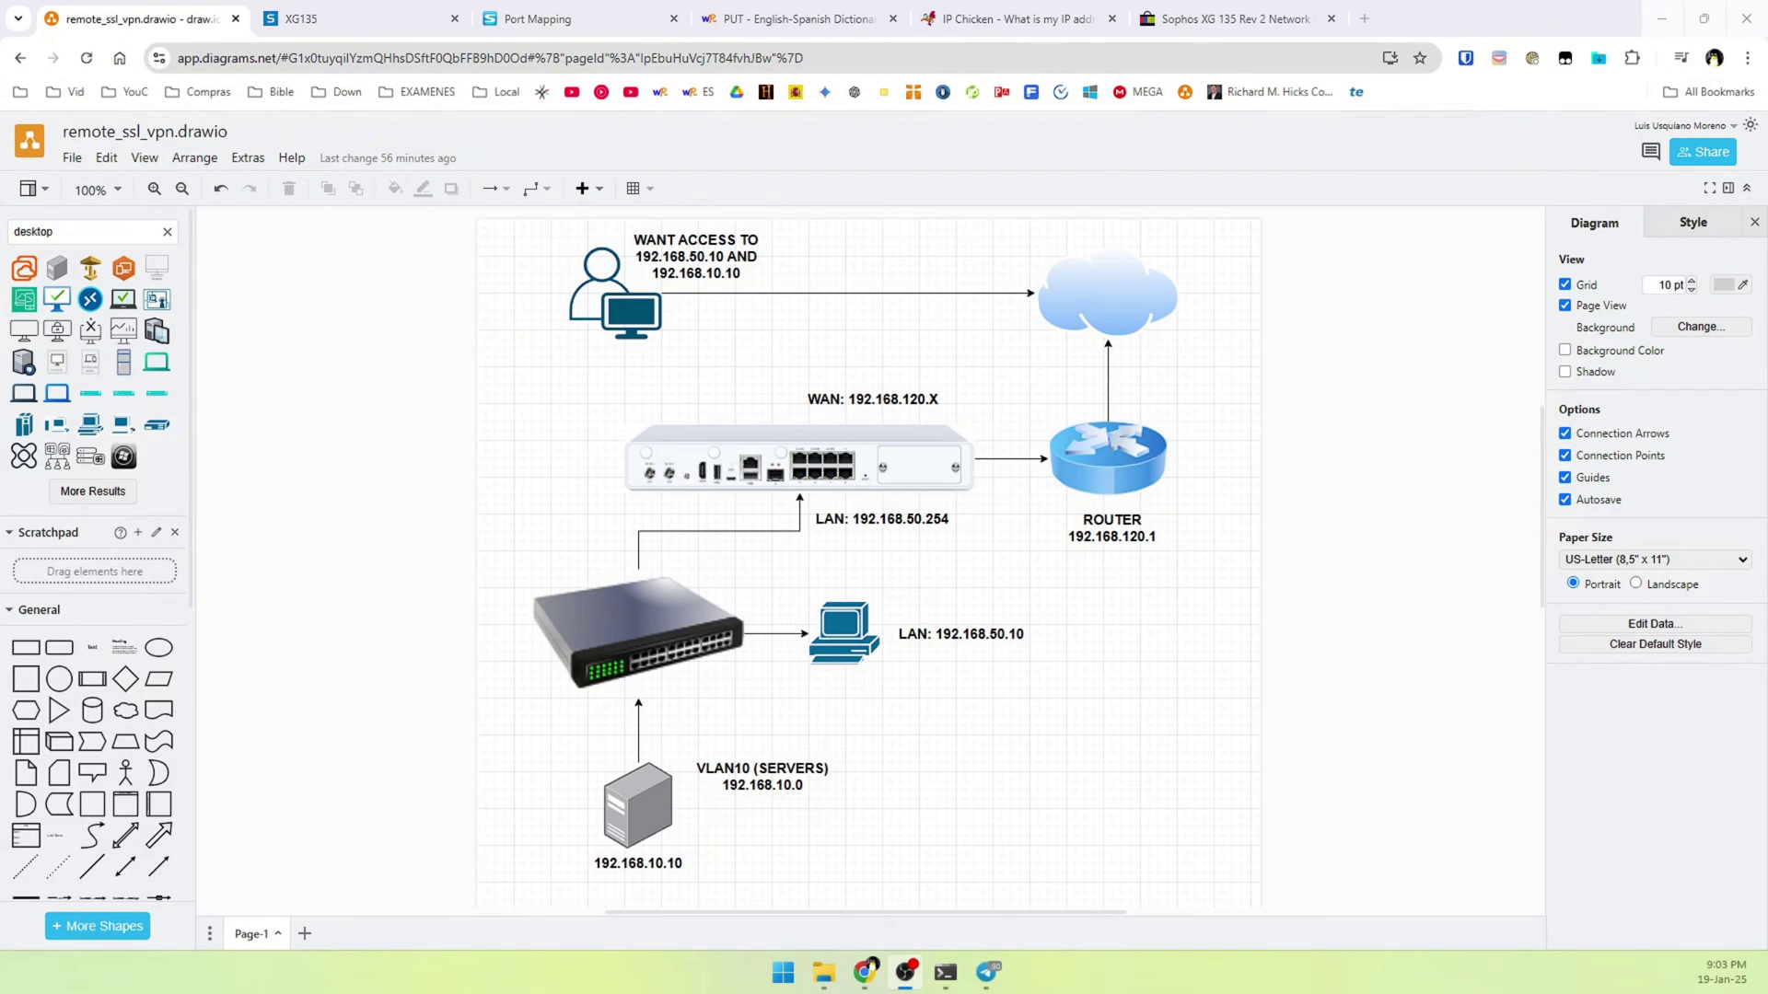
pyautogui.click(710, 469)
pyautogui.click(516, 558)
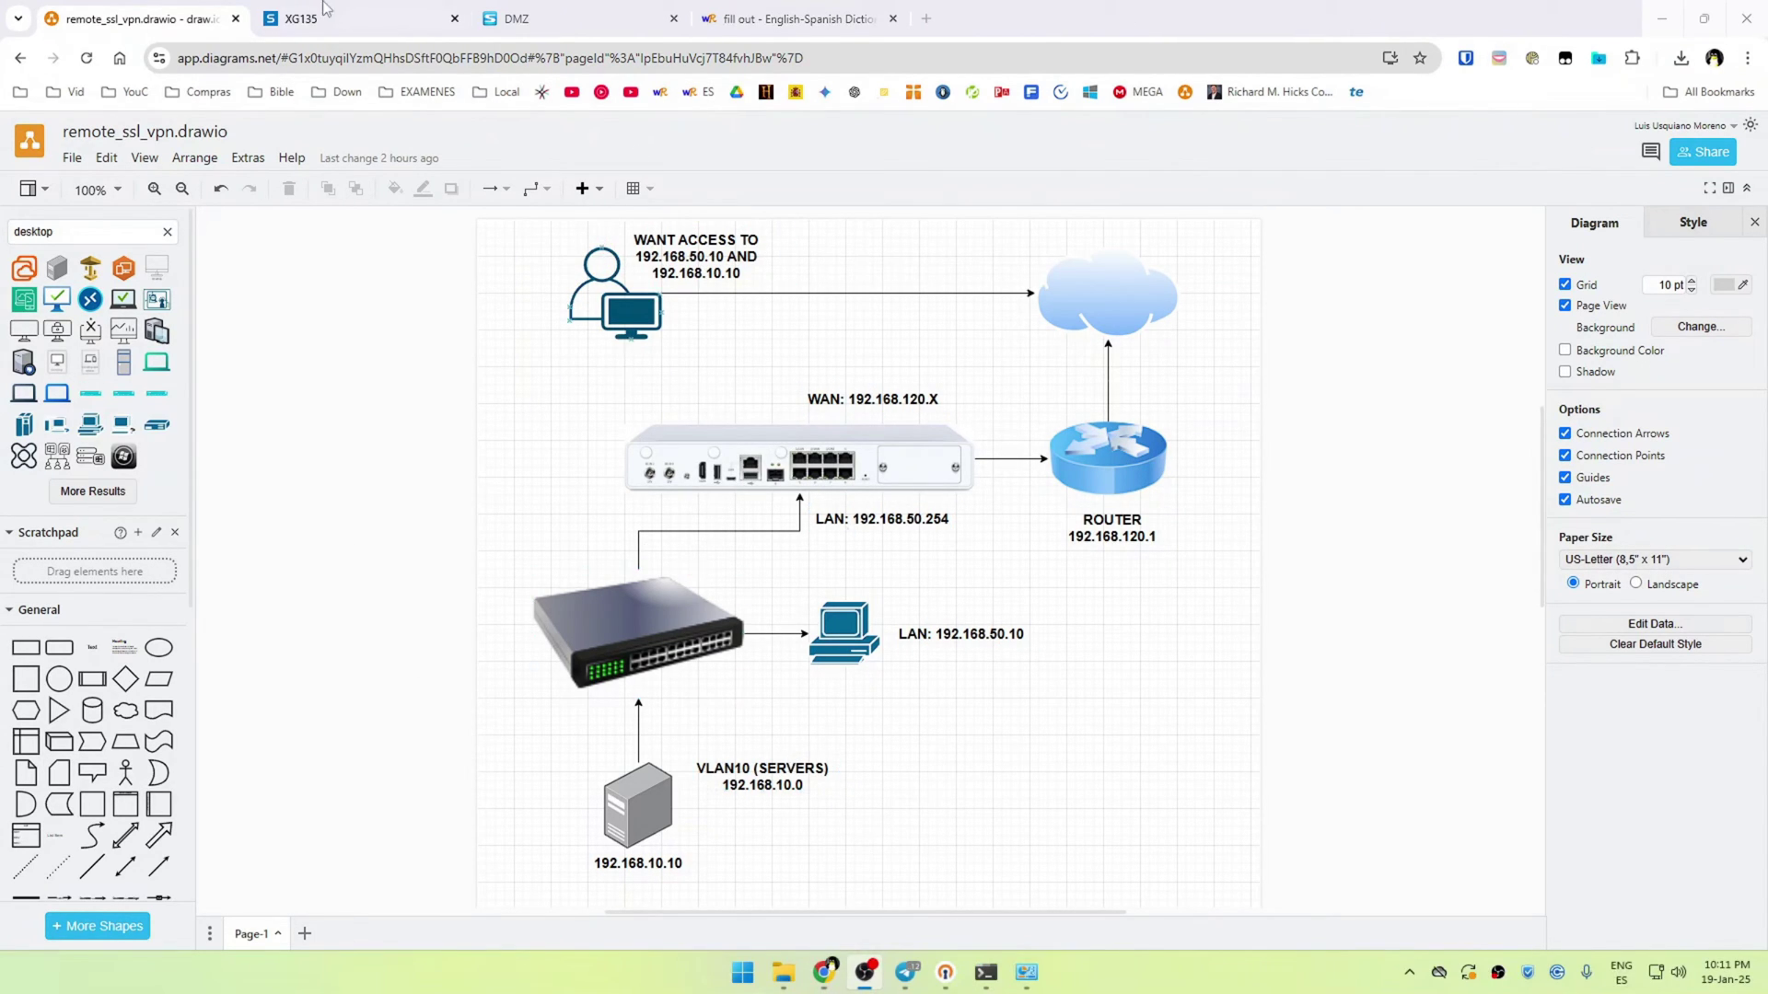
pyautogui.click(323, 13)
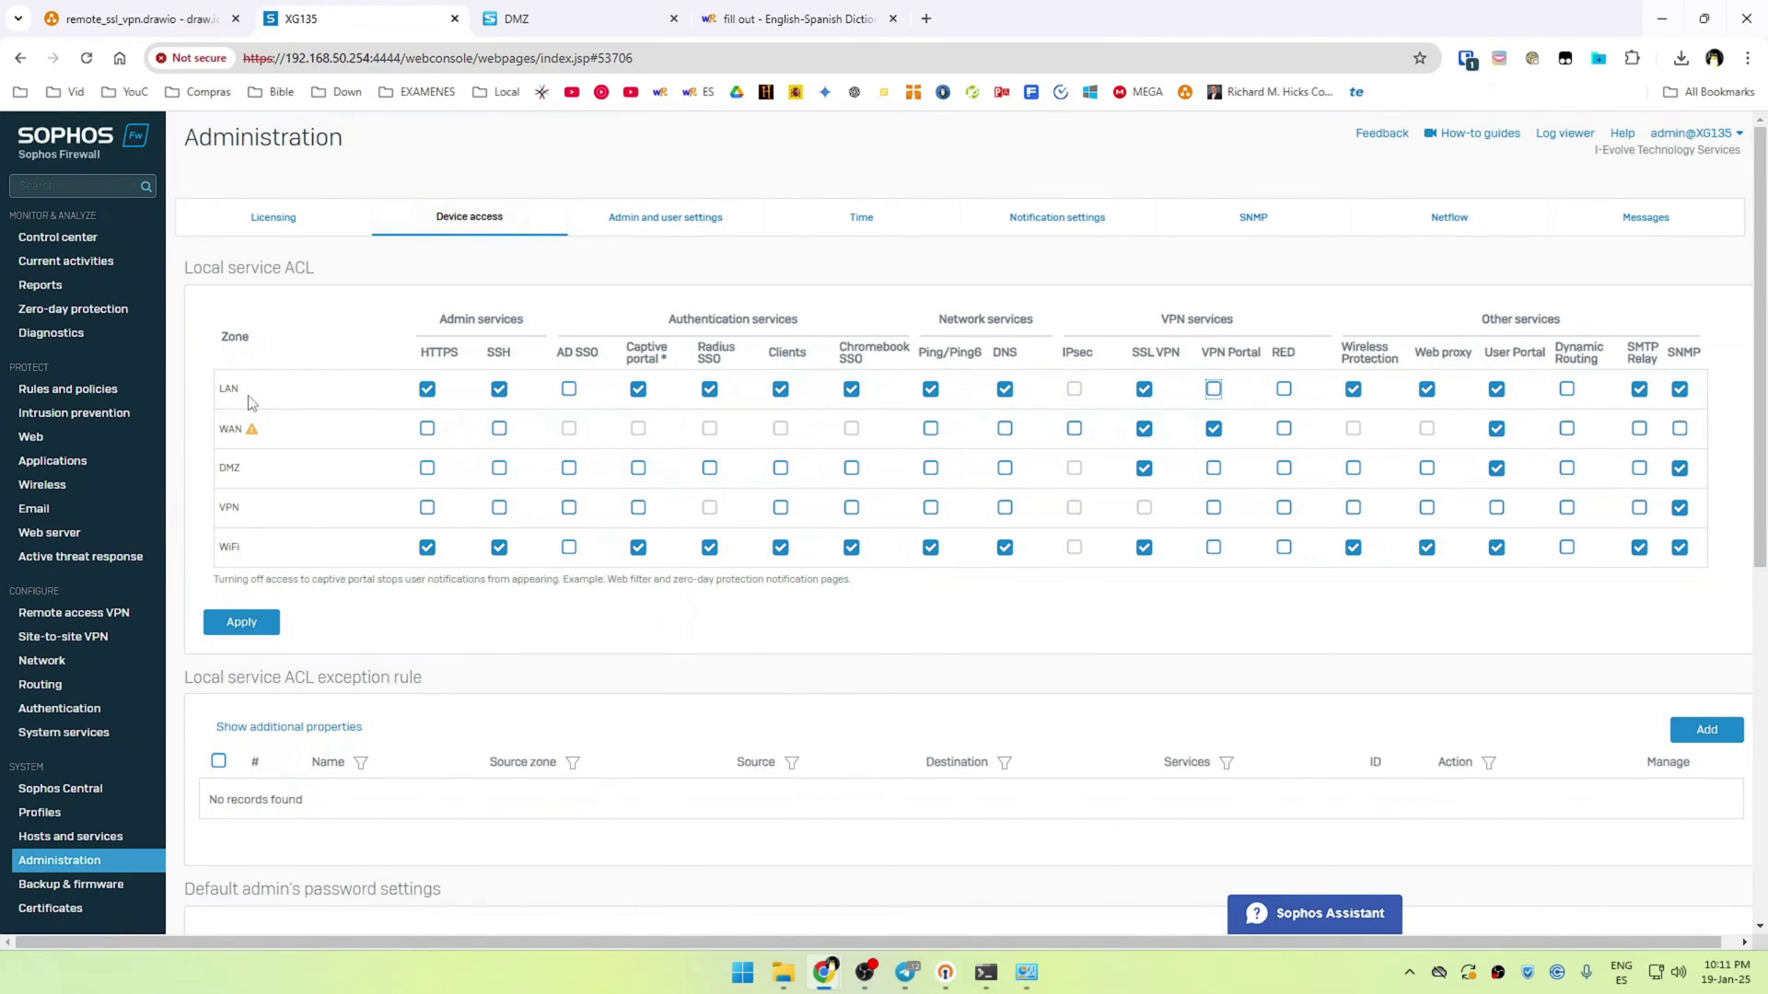
# Tick VPN Portal for LAN and Ping/Ping6 for VPN in Device access, then apply and confirm
pyautogui.click(1214, 392)
pyautogui.click(931, 509)
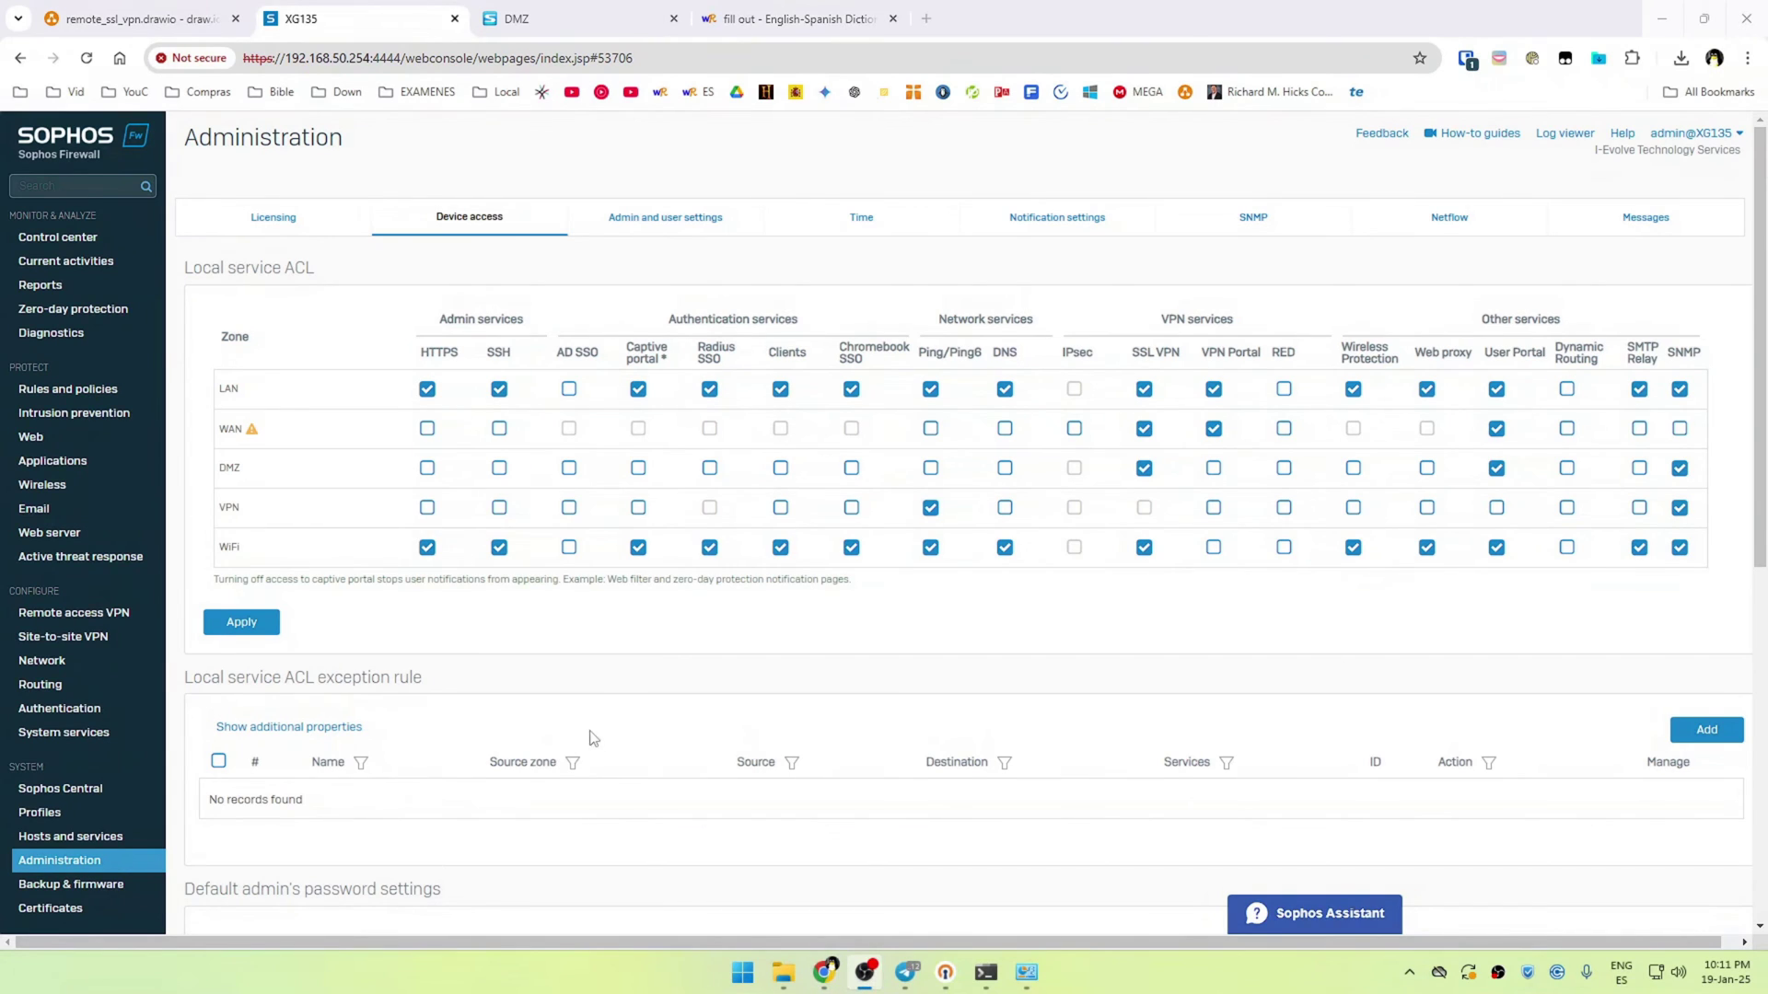
pyautogui.click(242, 622)
pyautogui.click(807, 628)
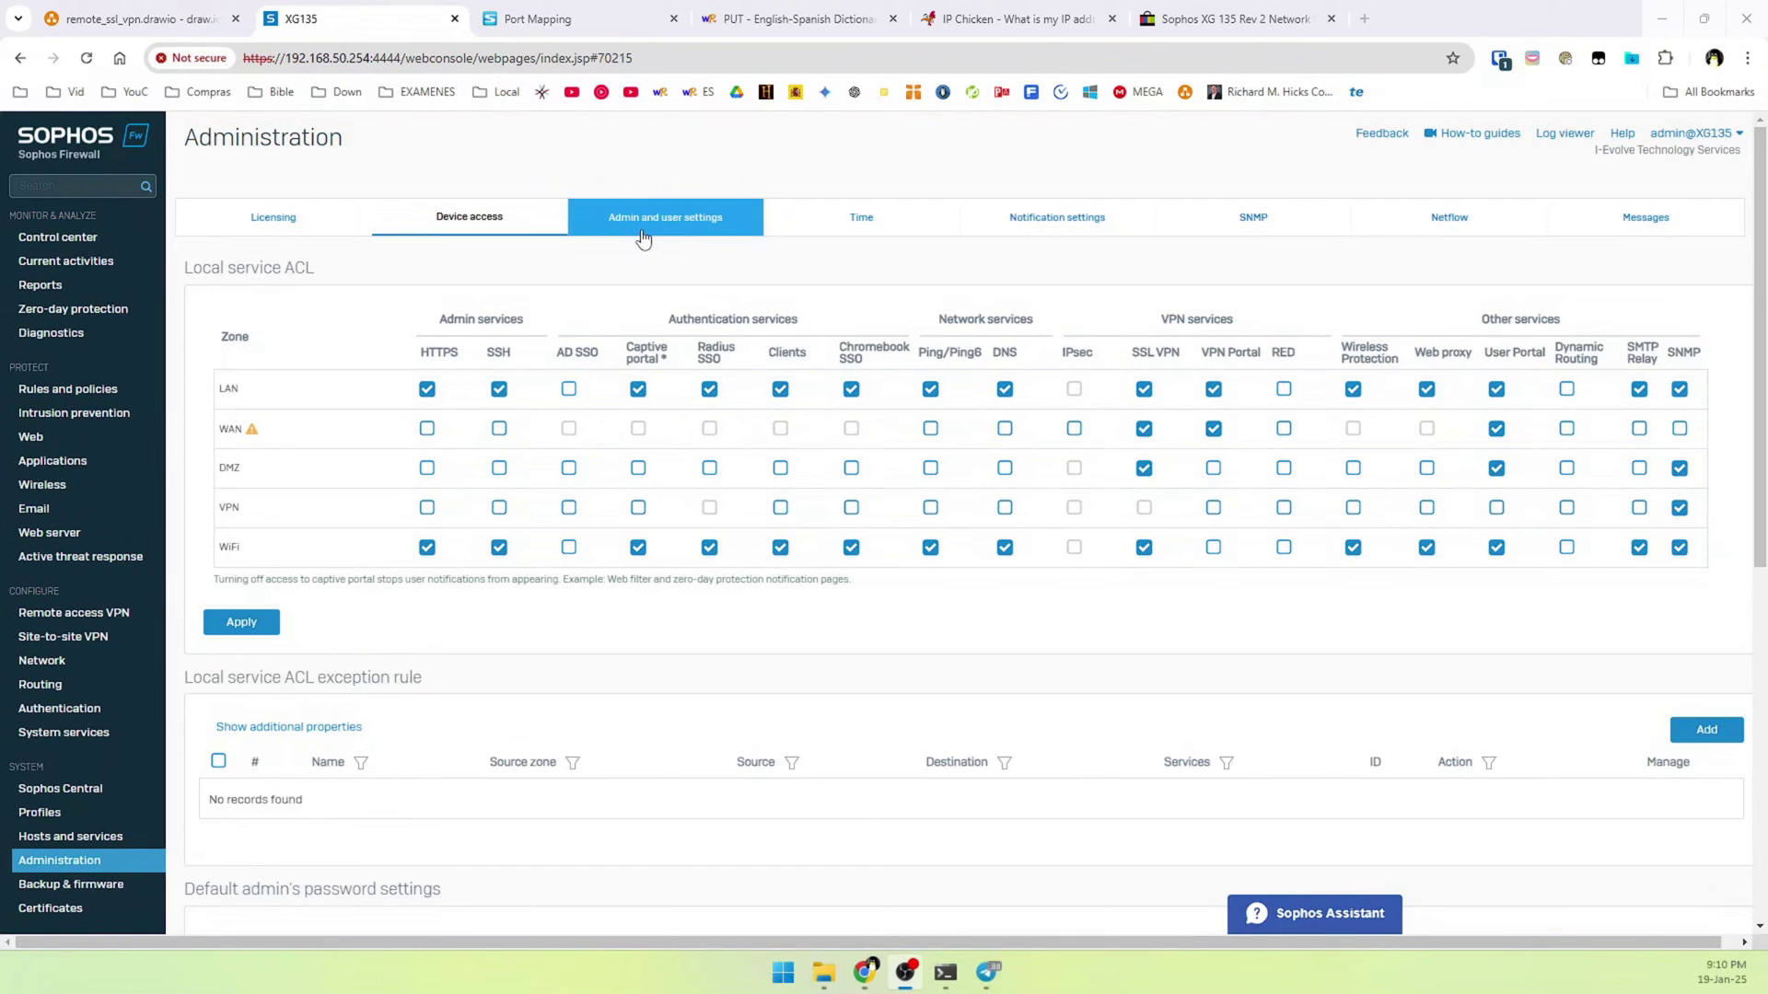
# Confirm in Admin and user settings that the VPN portal HTTPS port is 443
pyautogui.click(643, 236)
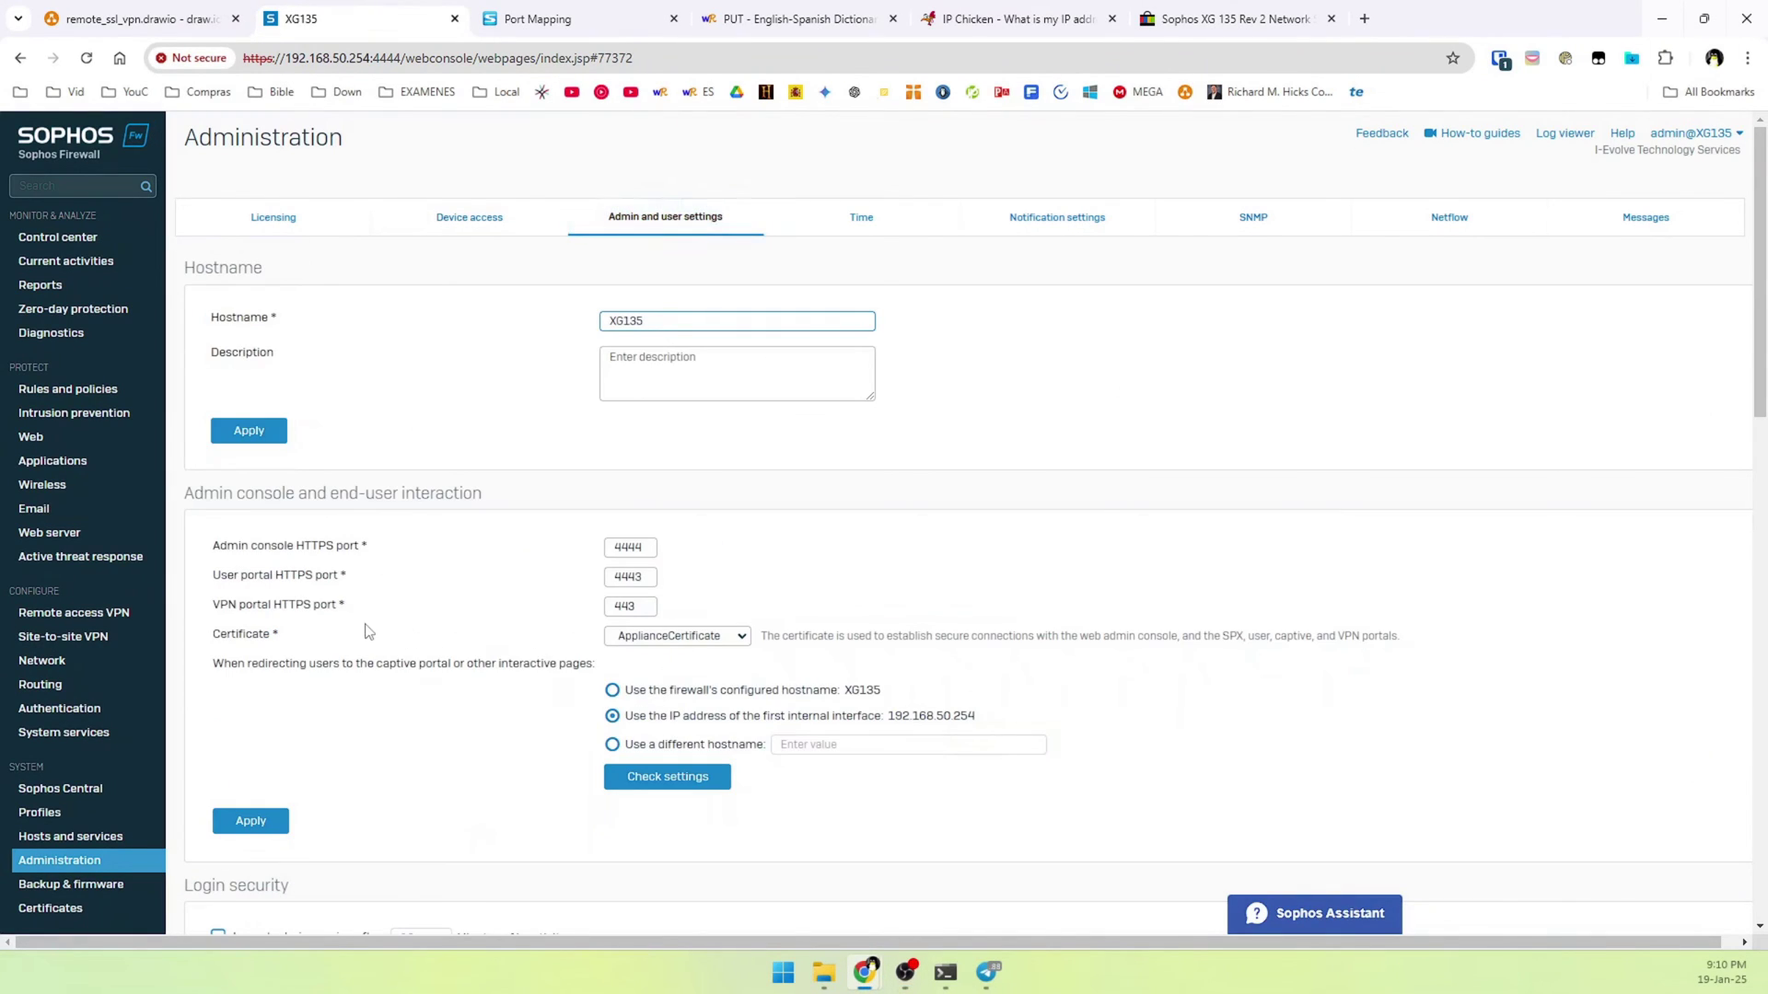
pyautogui.moveTo(213, 617); pyautogui.dragTo(352, 629)
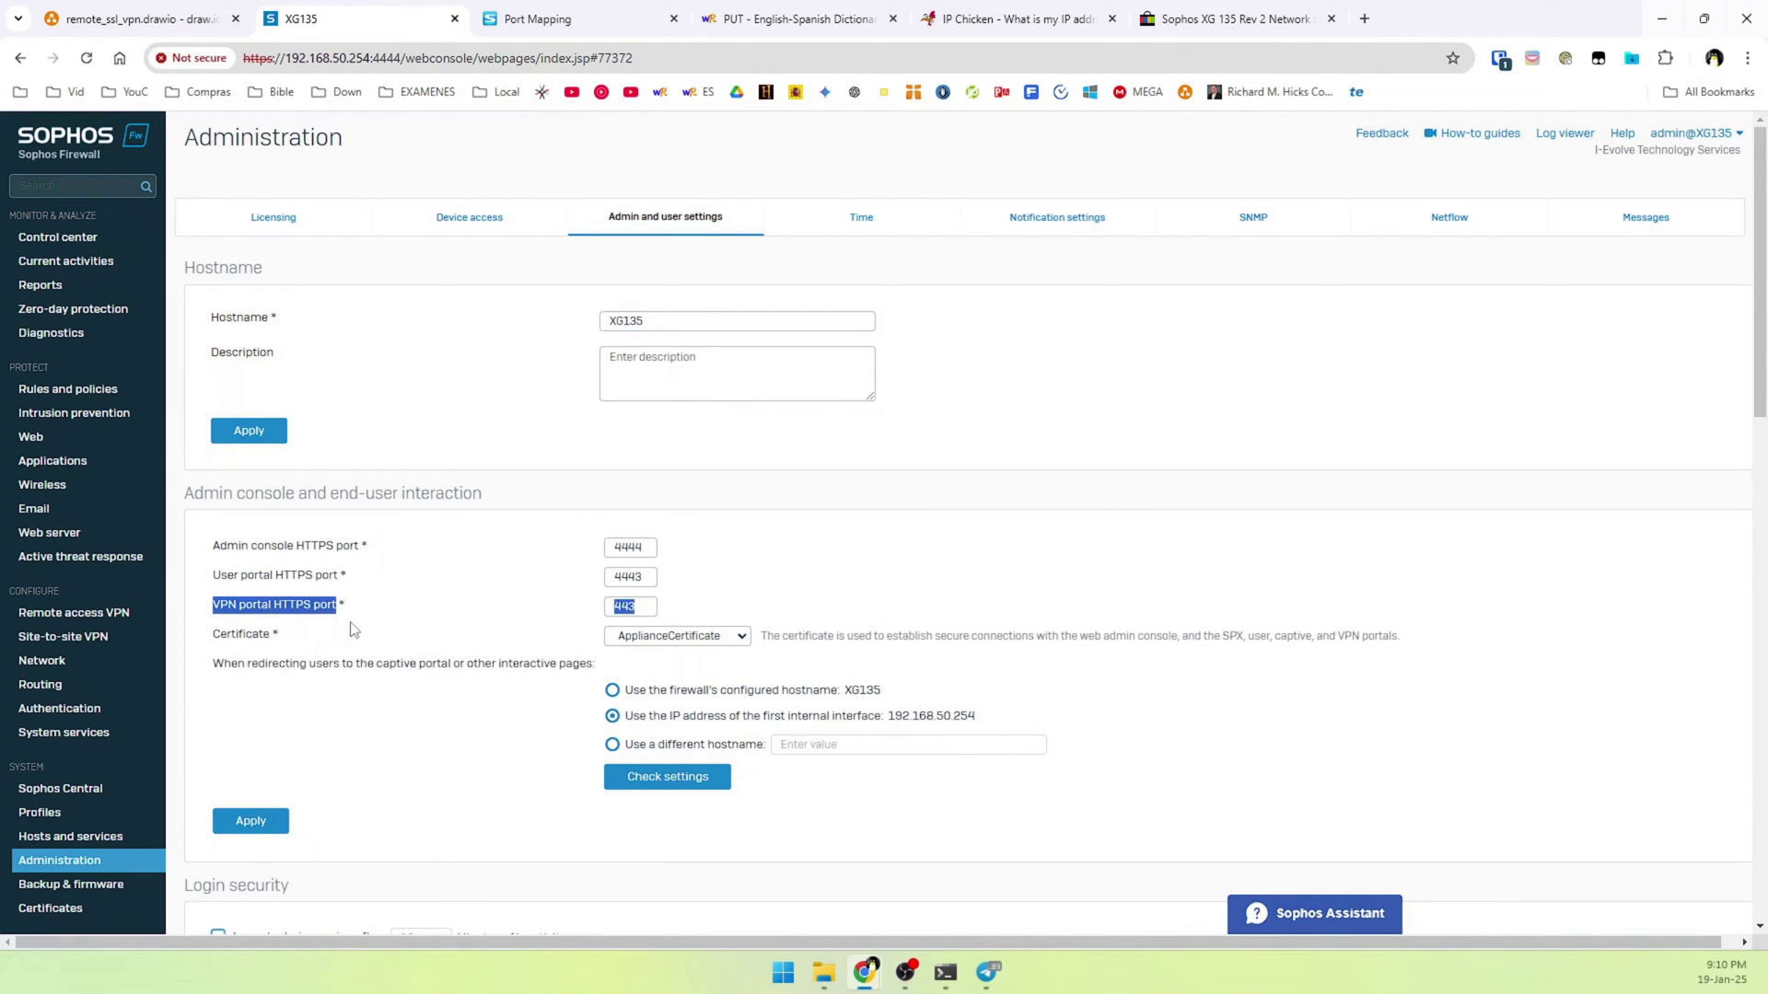
pyautogui.click(352, 629)
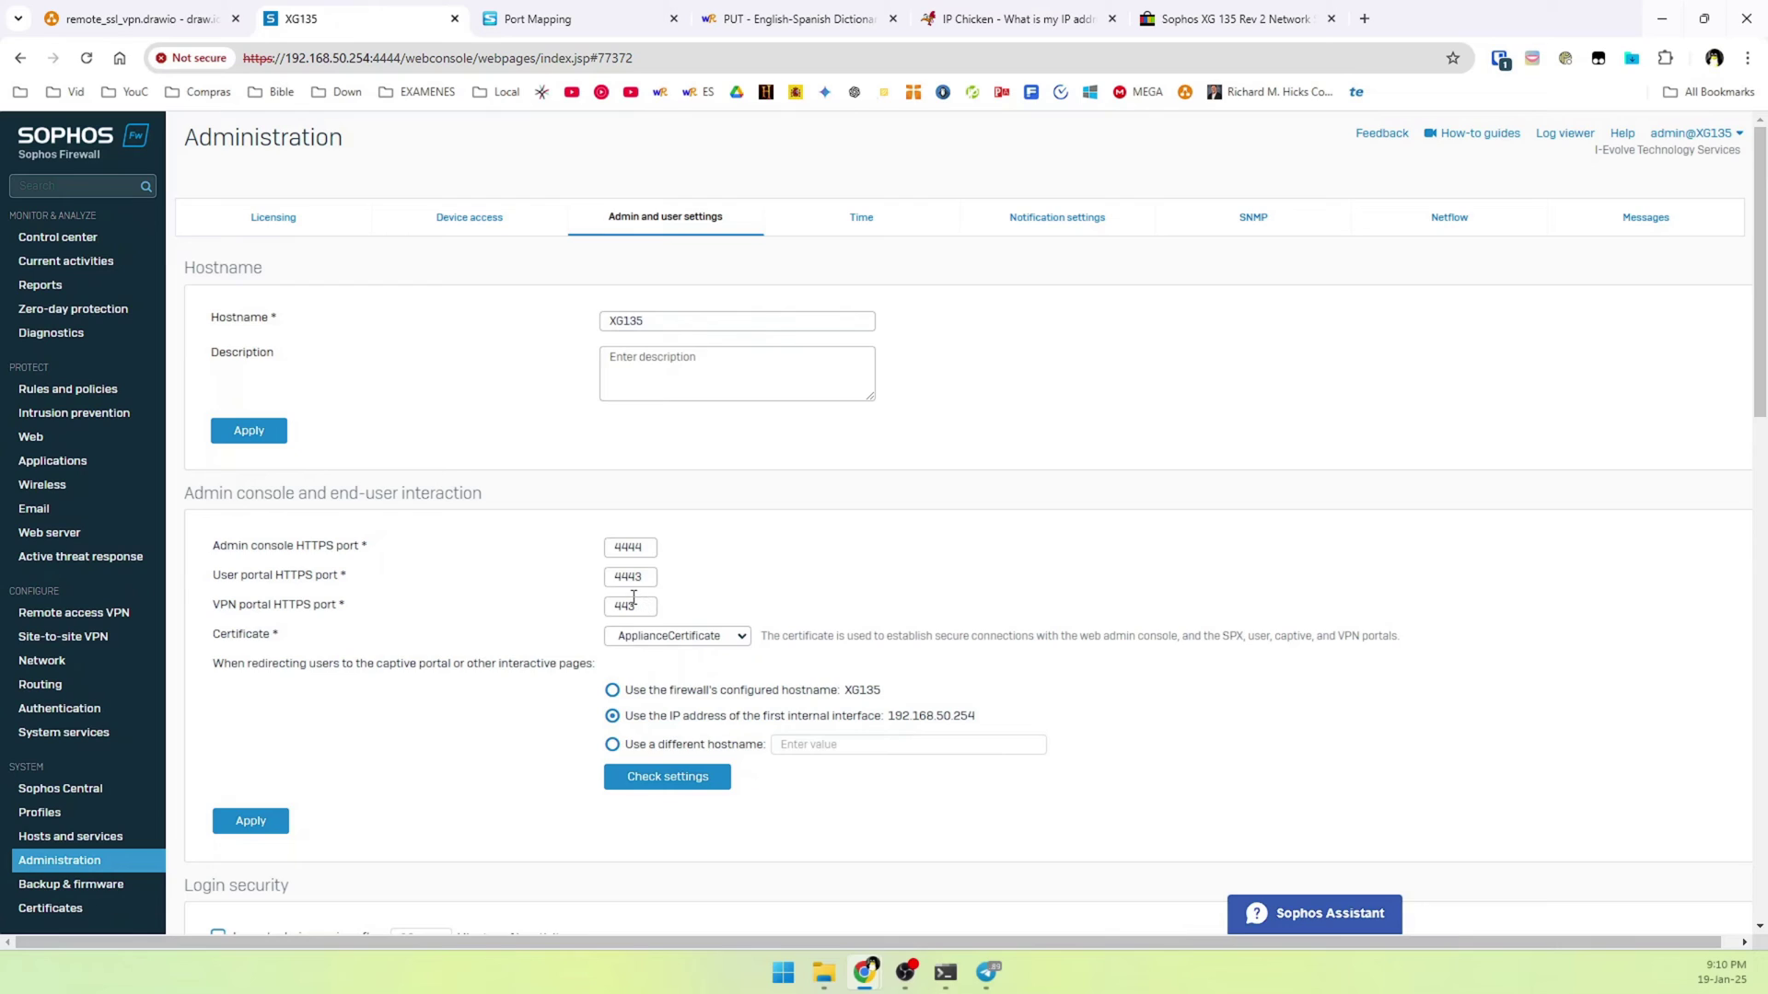
pyautogui.click(1360, 19)
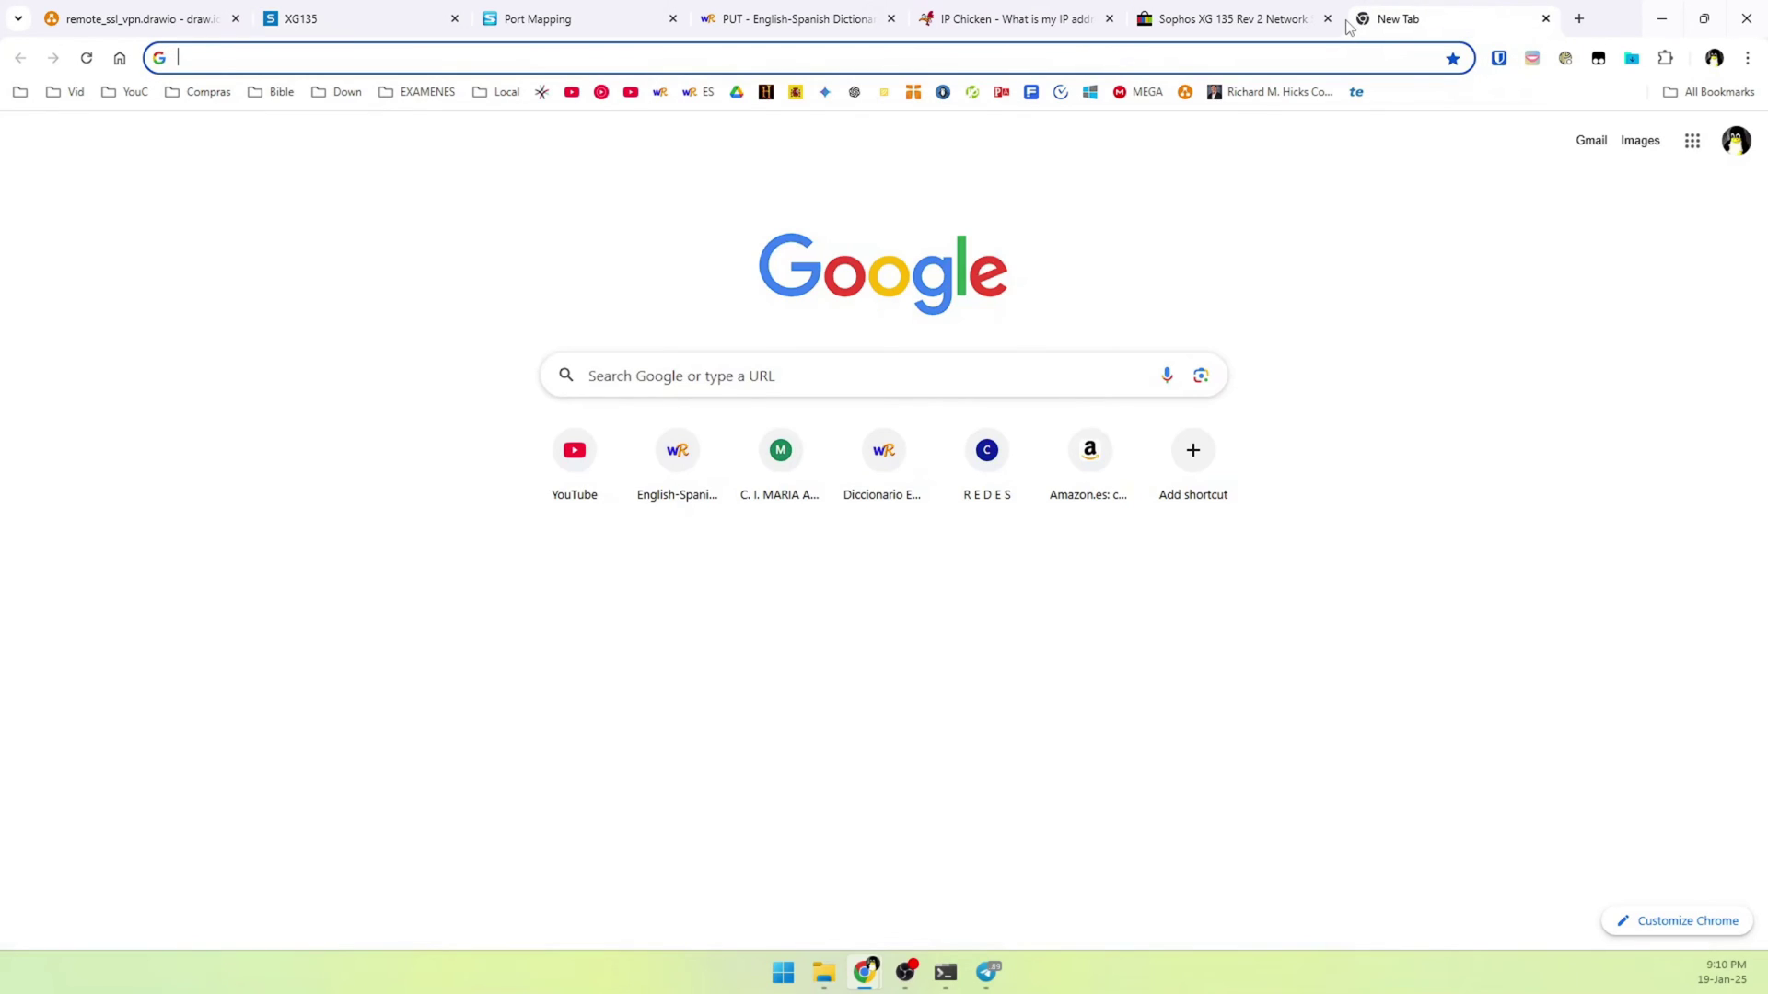
pyautogui.write('https://192.168.50.254/')
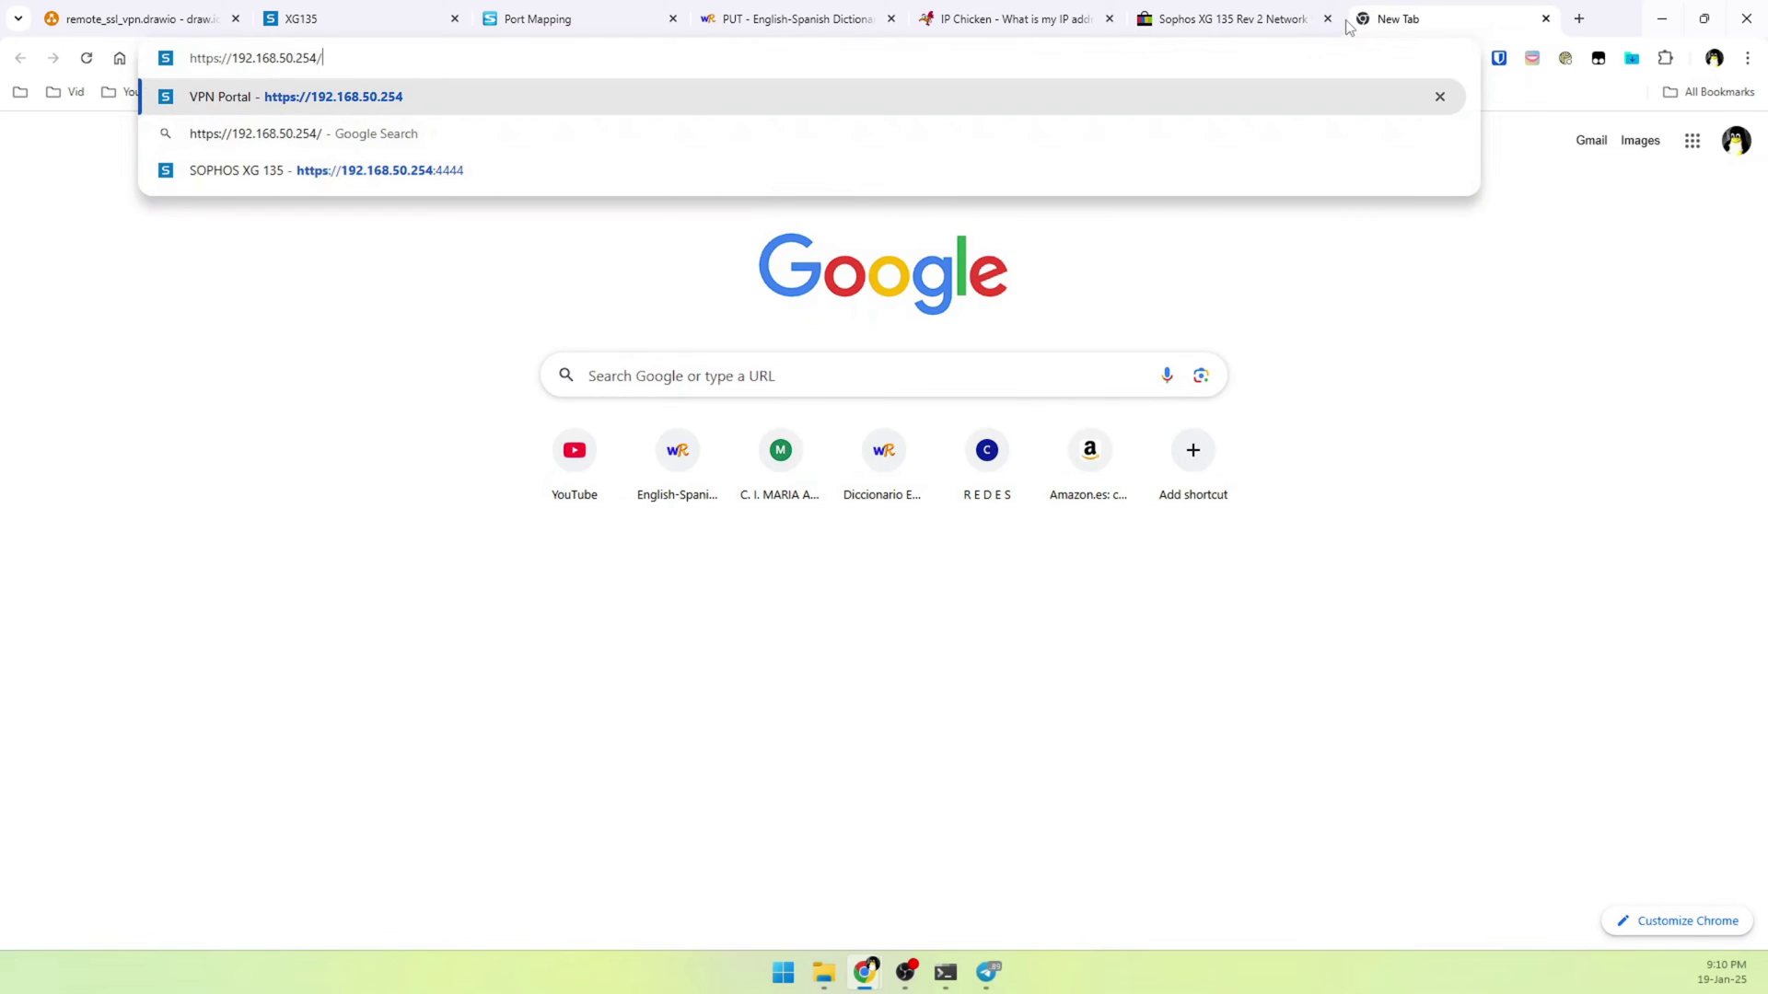
pyautogui.press('BackSpace')
pyautogui.write(':')
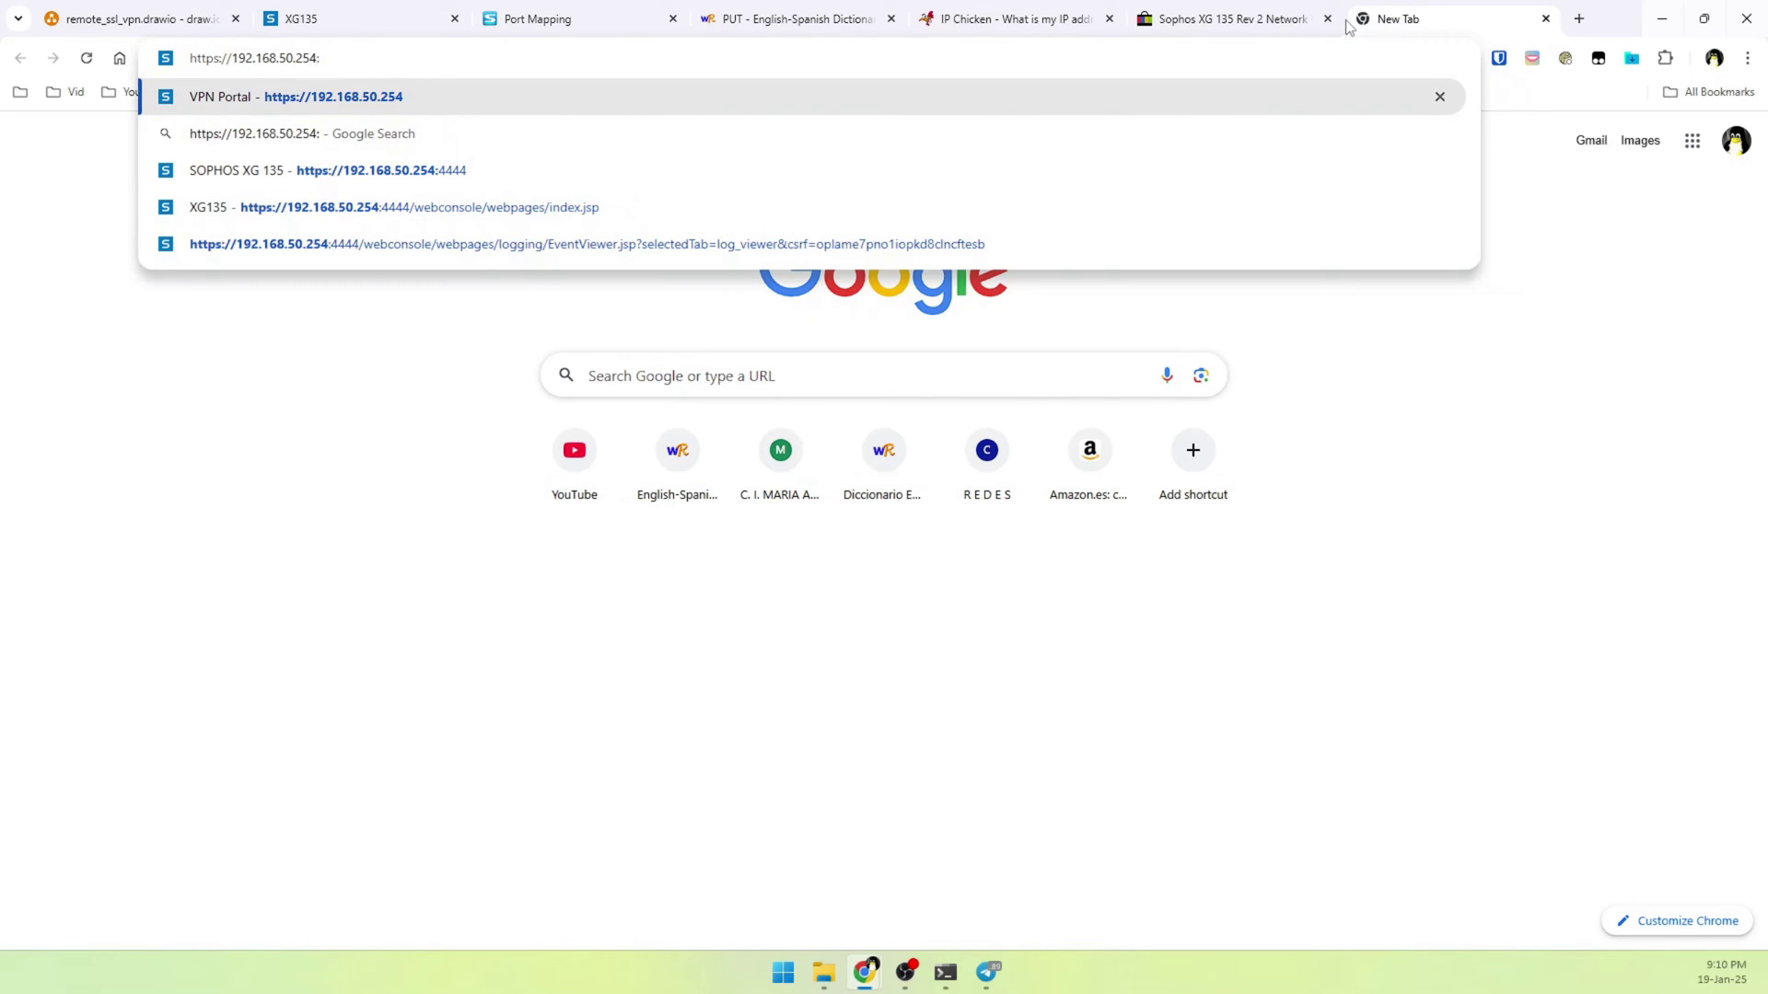
pyautogui.press('BackSpace')
pyautogui.write(':443')
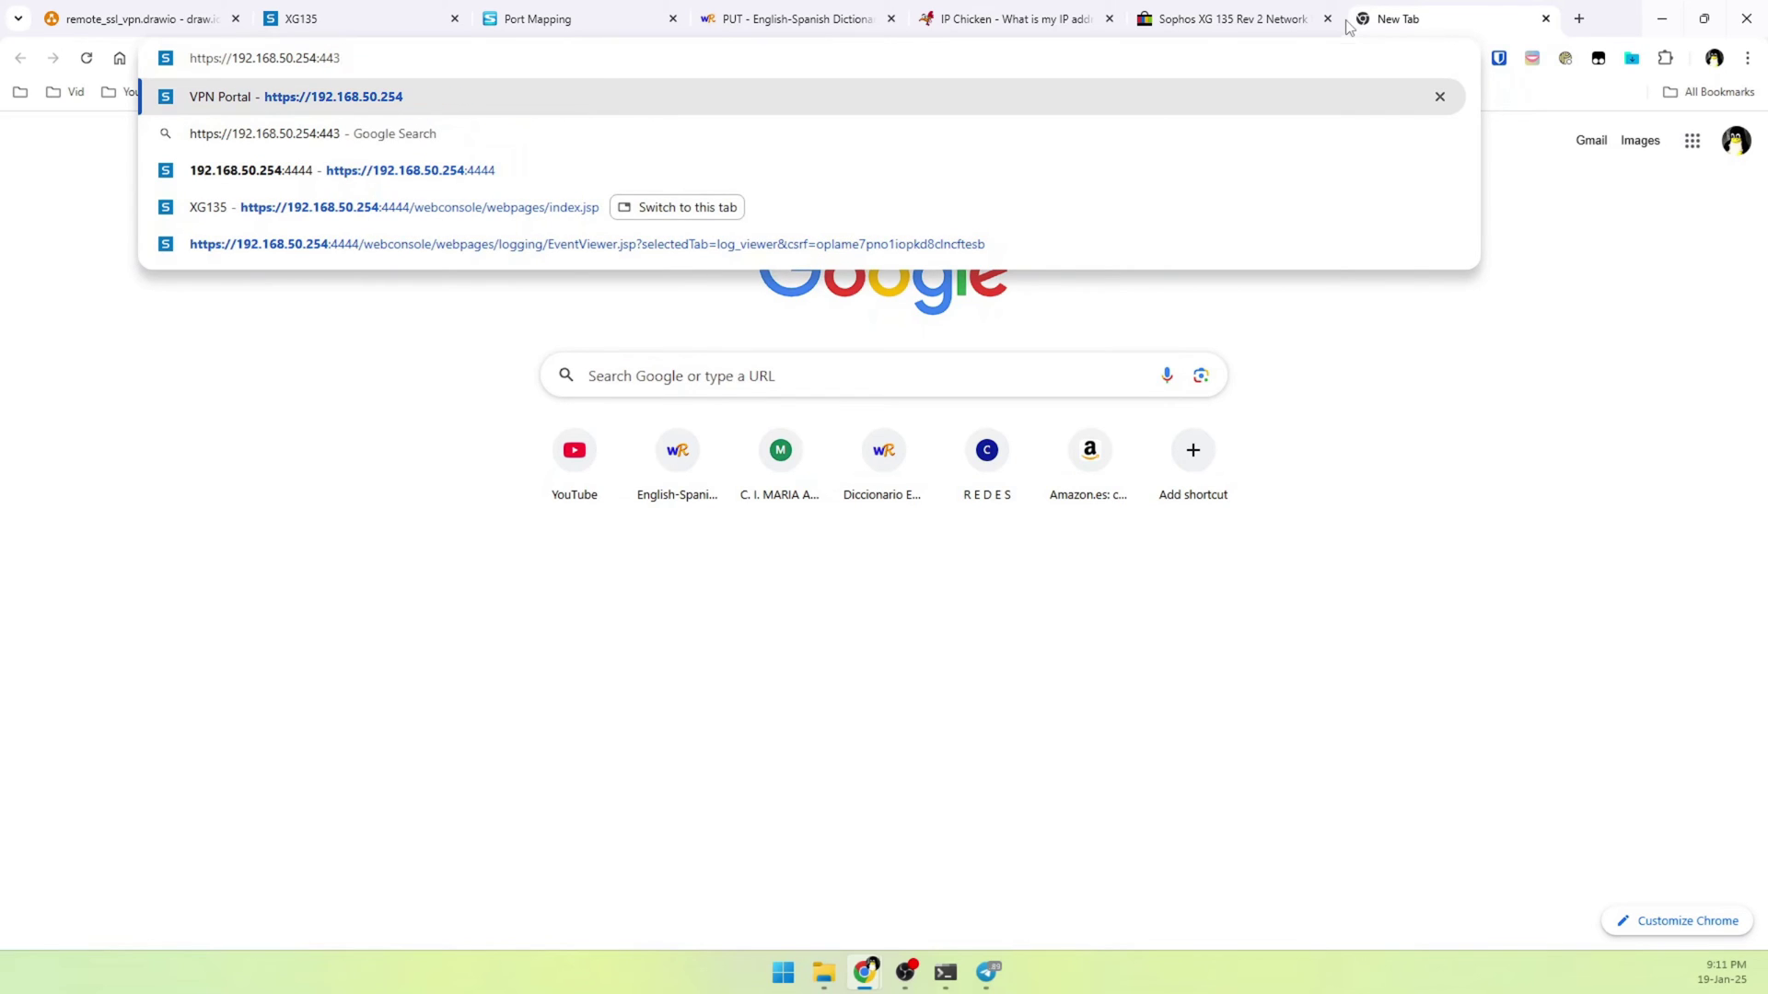
pyautogui.press('Return')
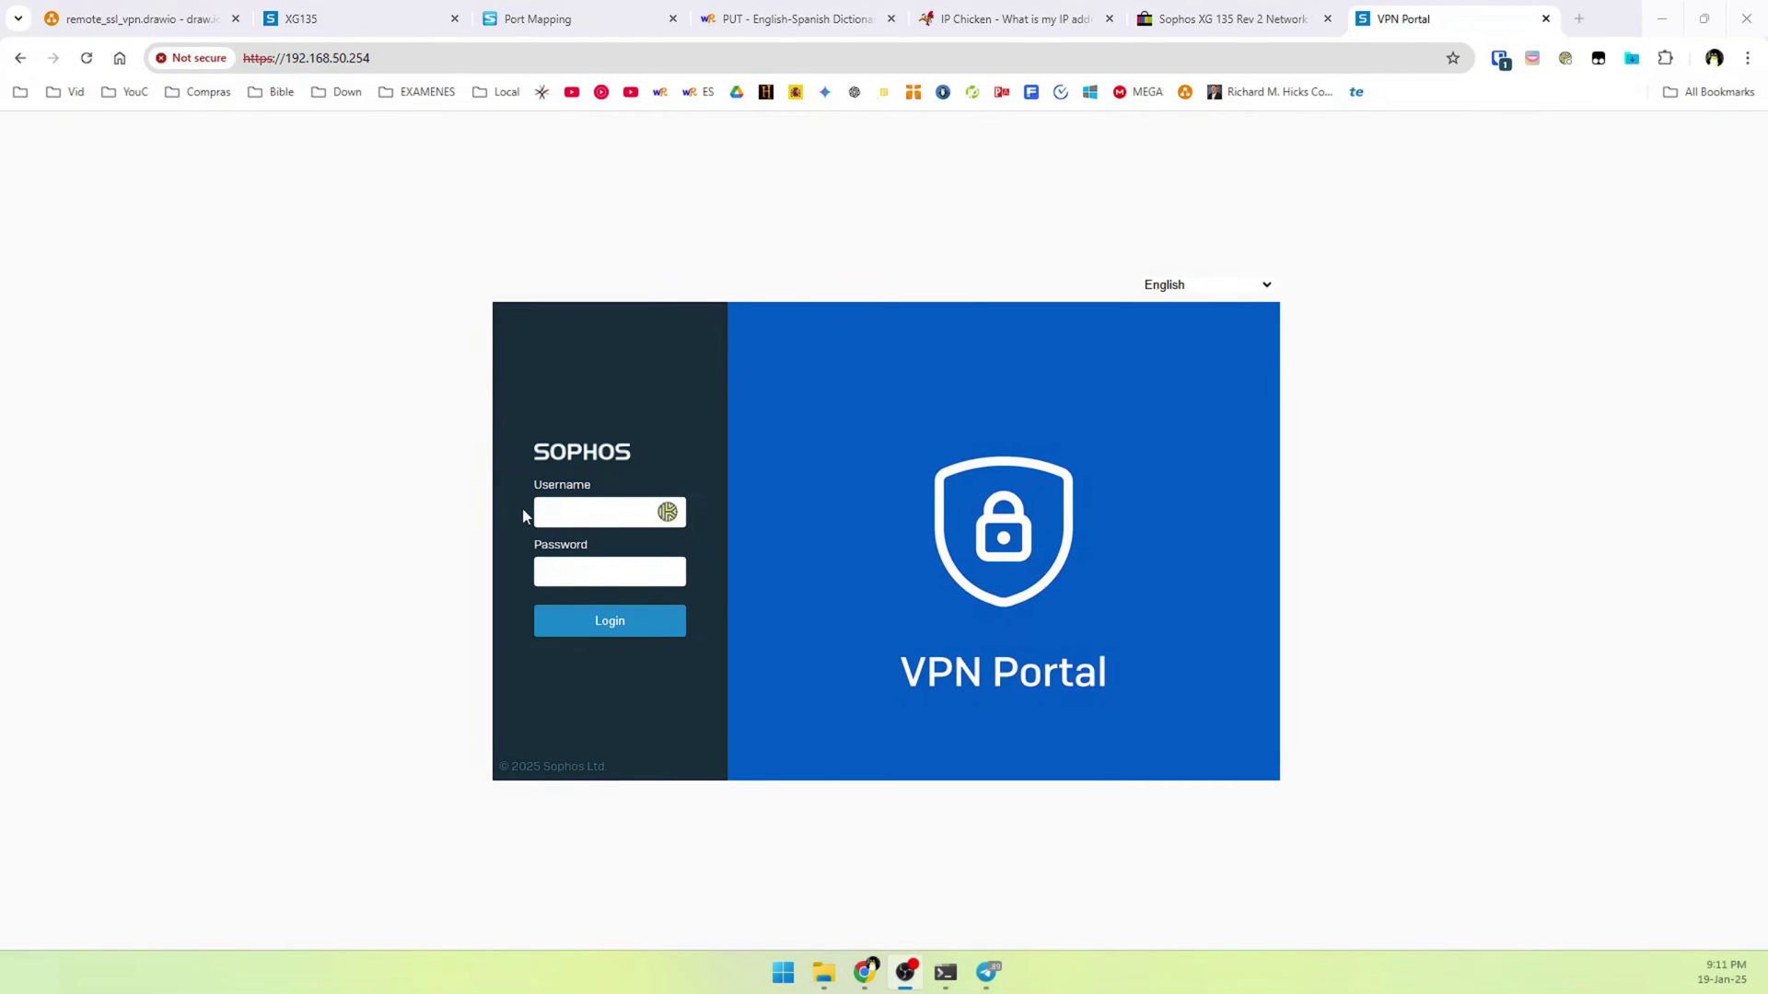
# Log in to the VPN Portal with the VPN user's username and password
pyautogui.click(555, 512)
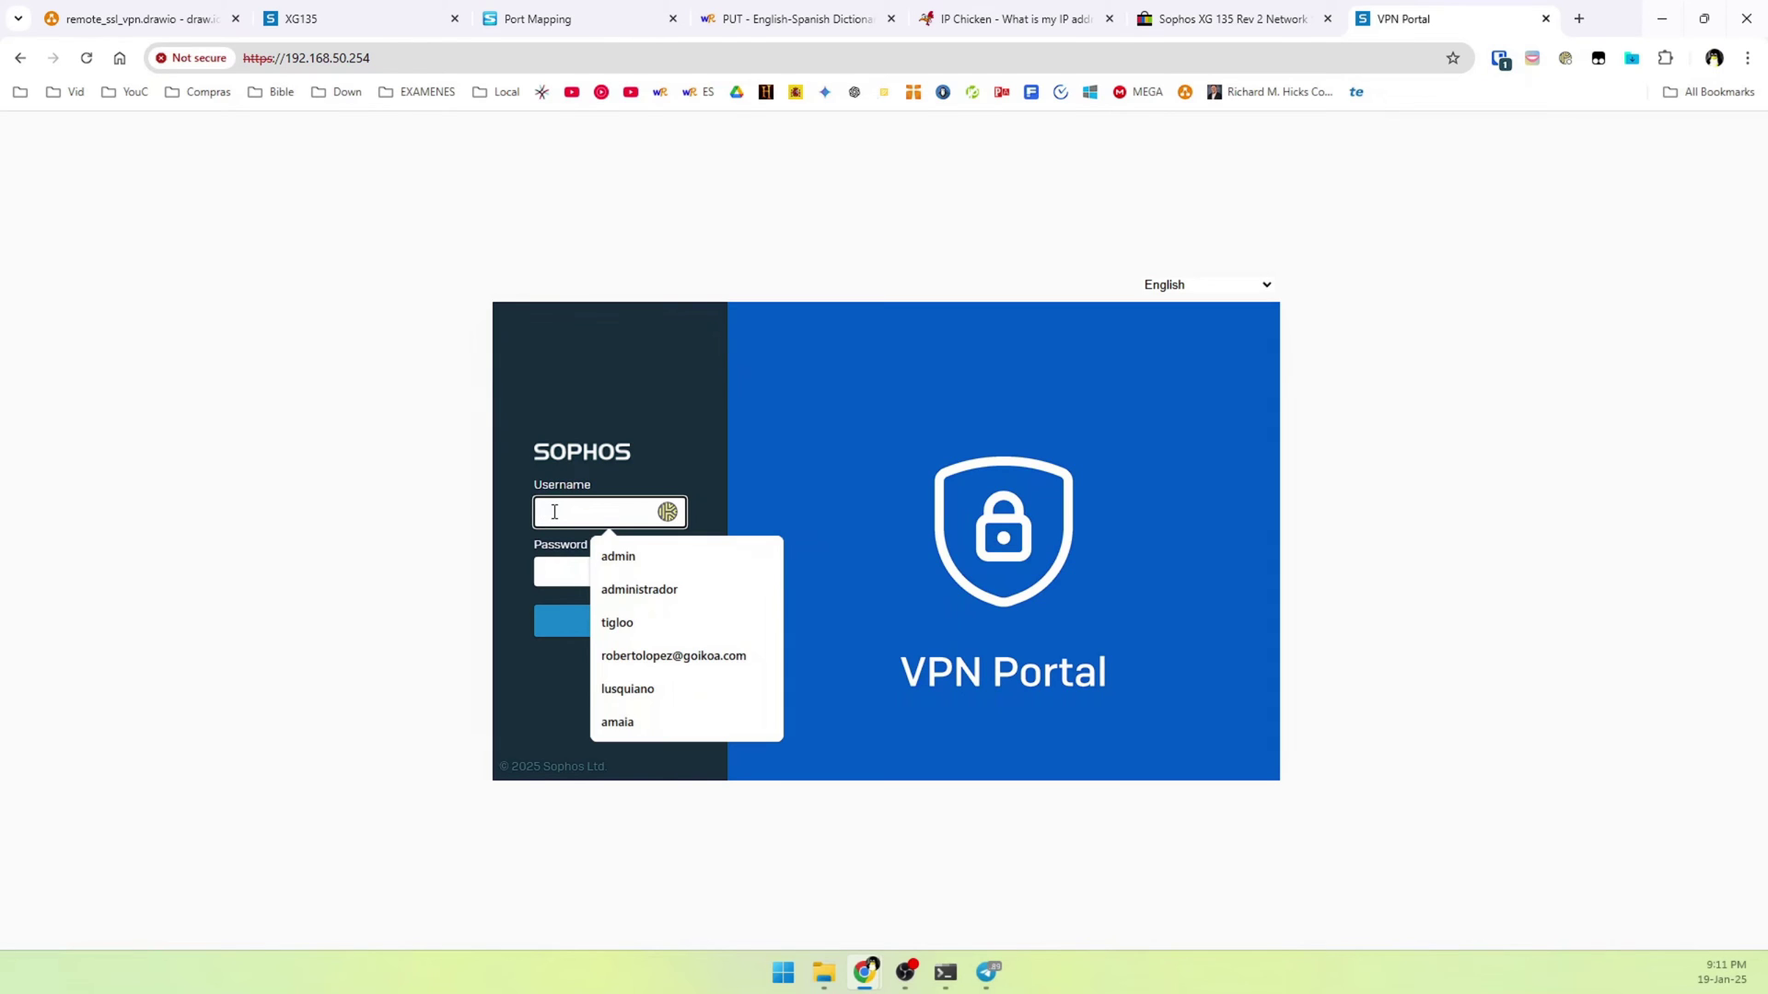
pyautogui.write('luis')
pyautogui.press('Tab')
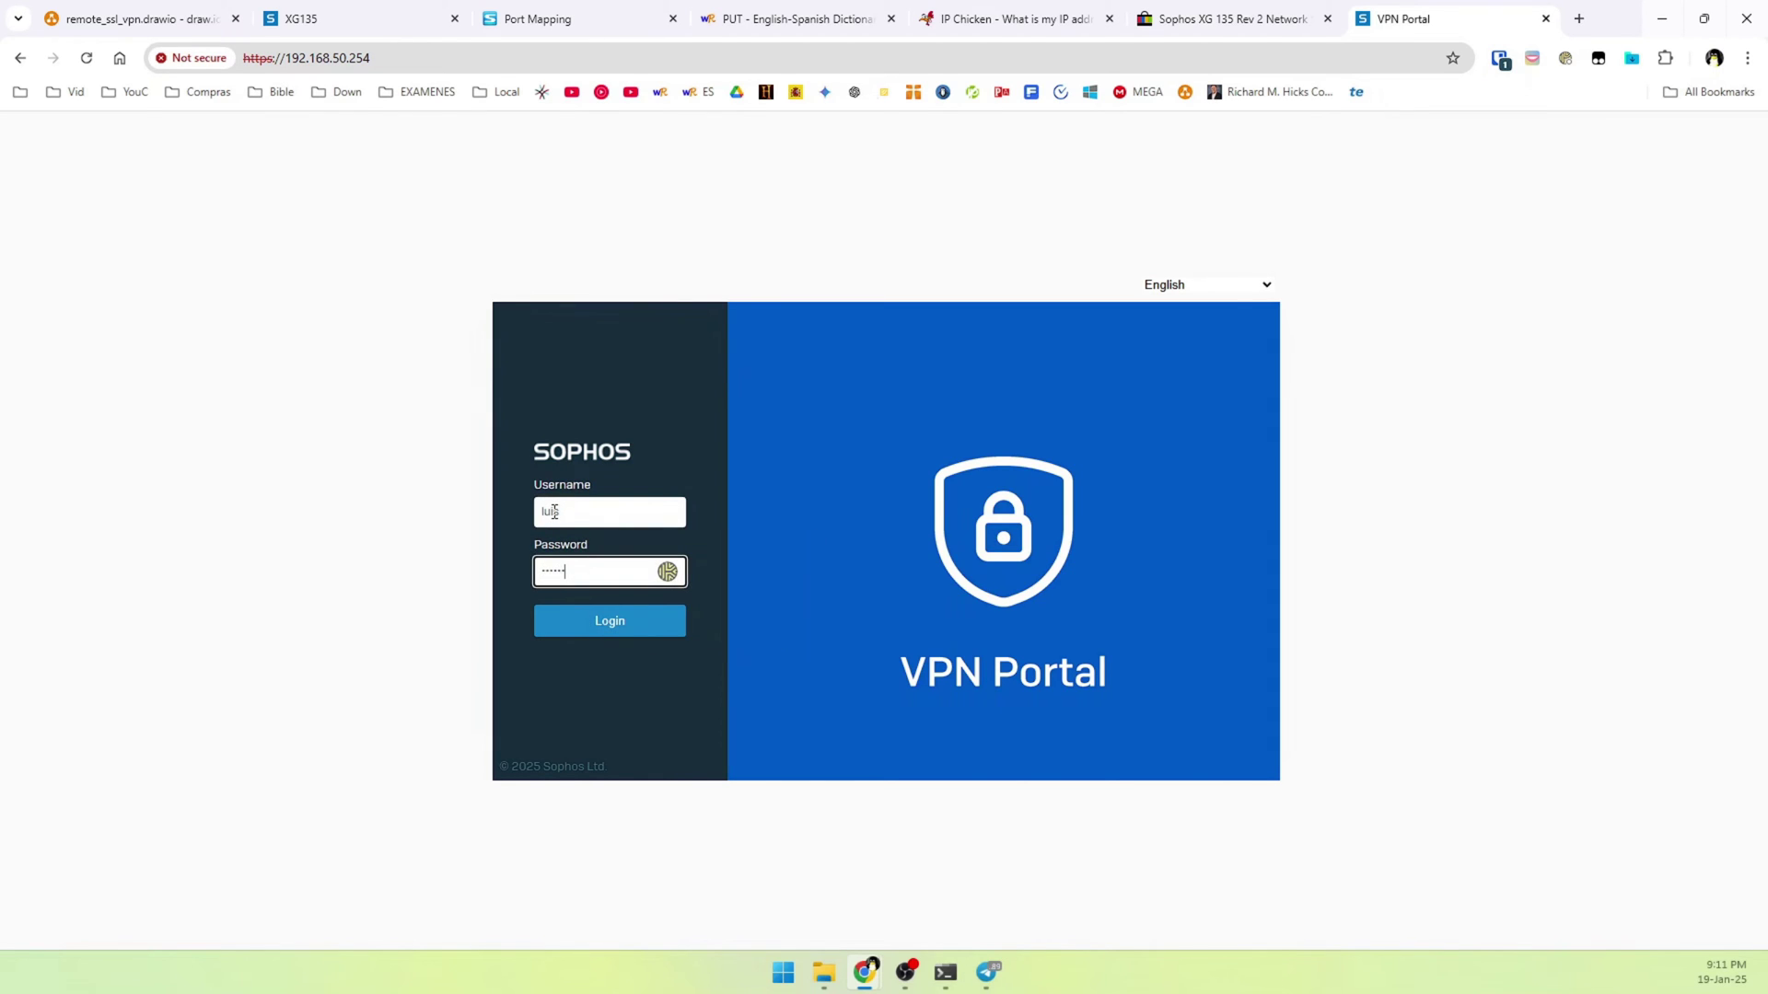
pyautogui.press('Return')
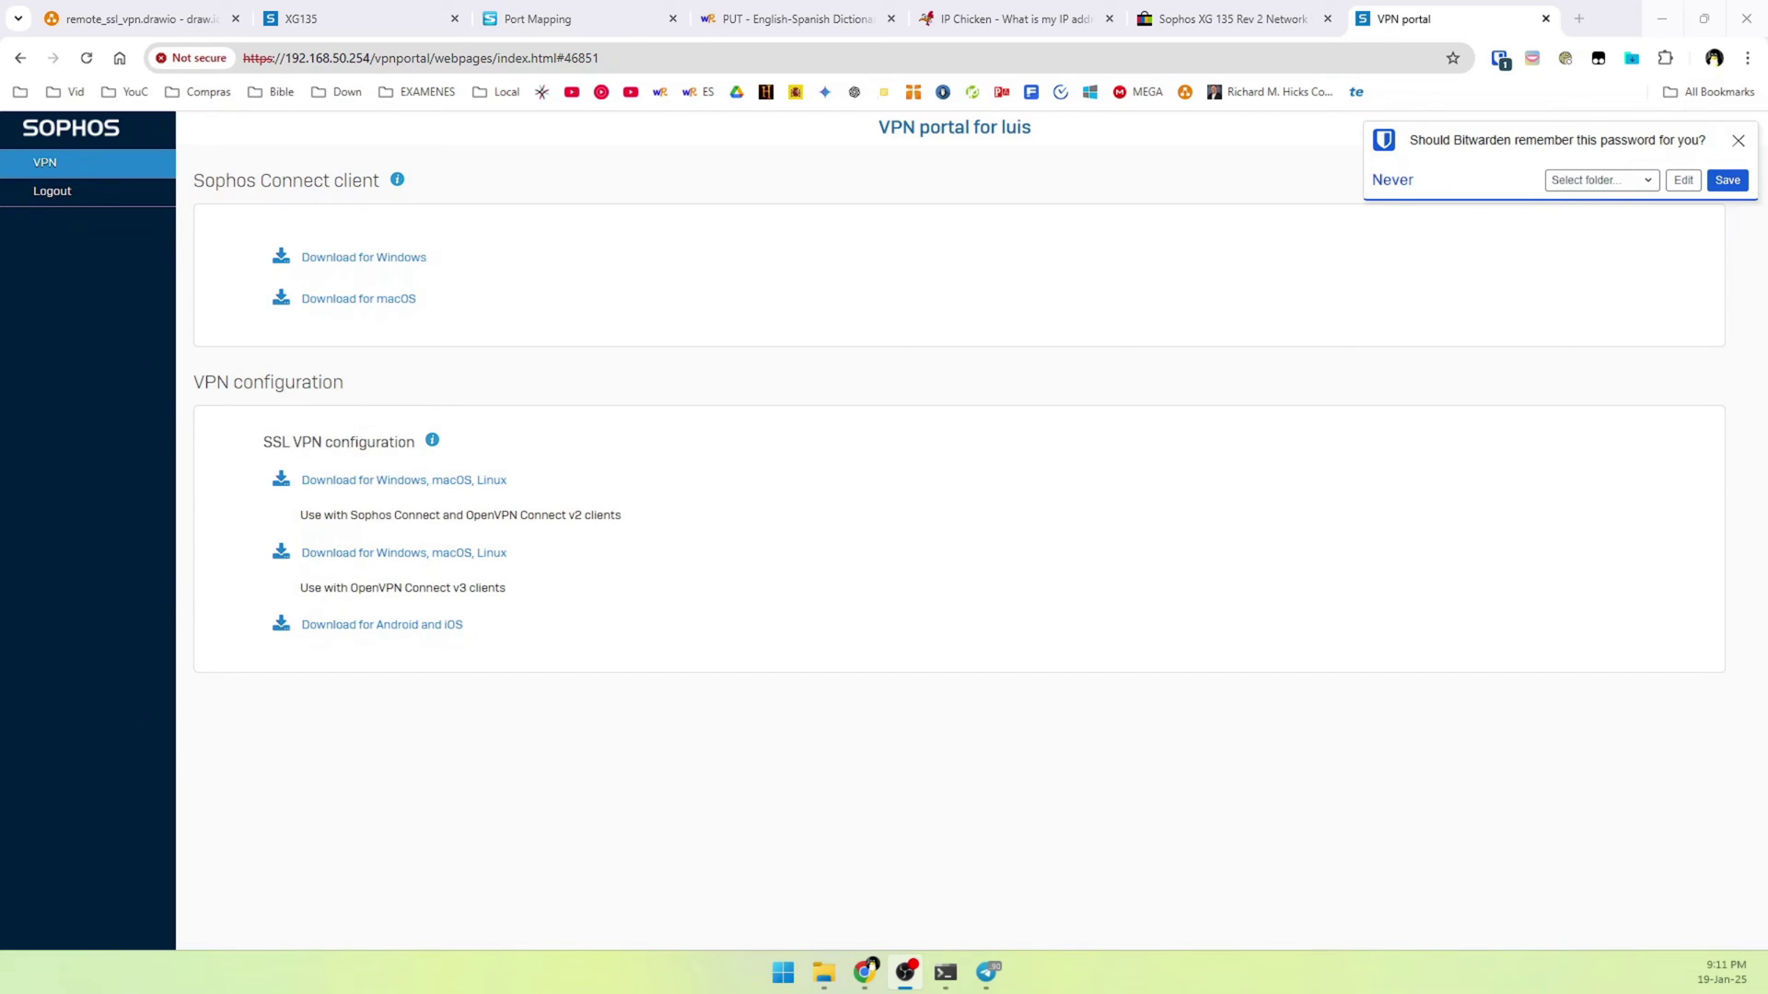
# Save the SSL VPN .ovpn configuration to Downloads, replacing the existing copy
pyautogui.click(356, 497)
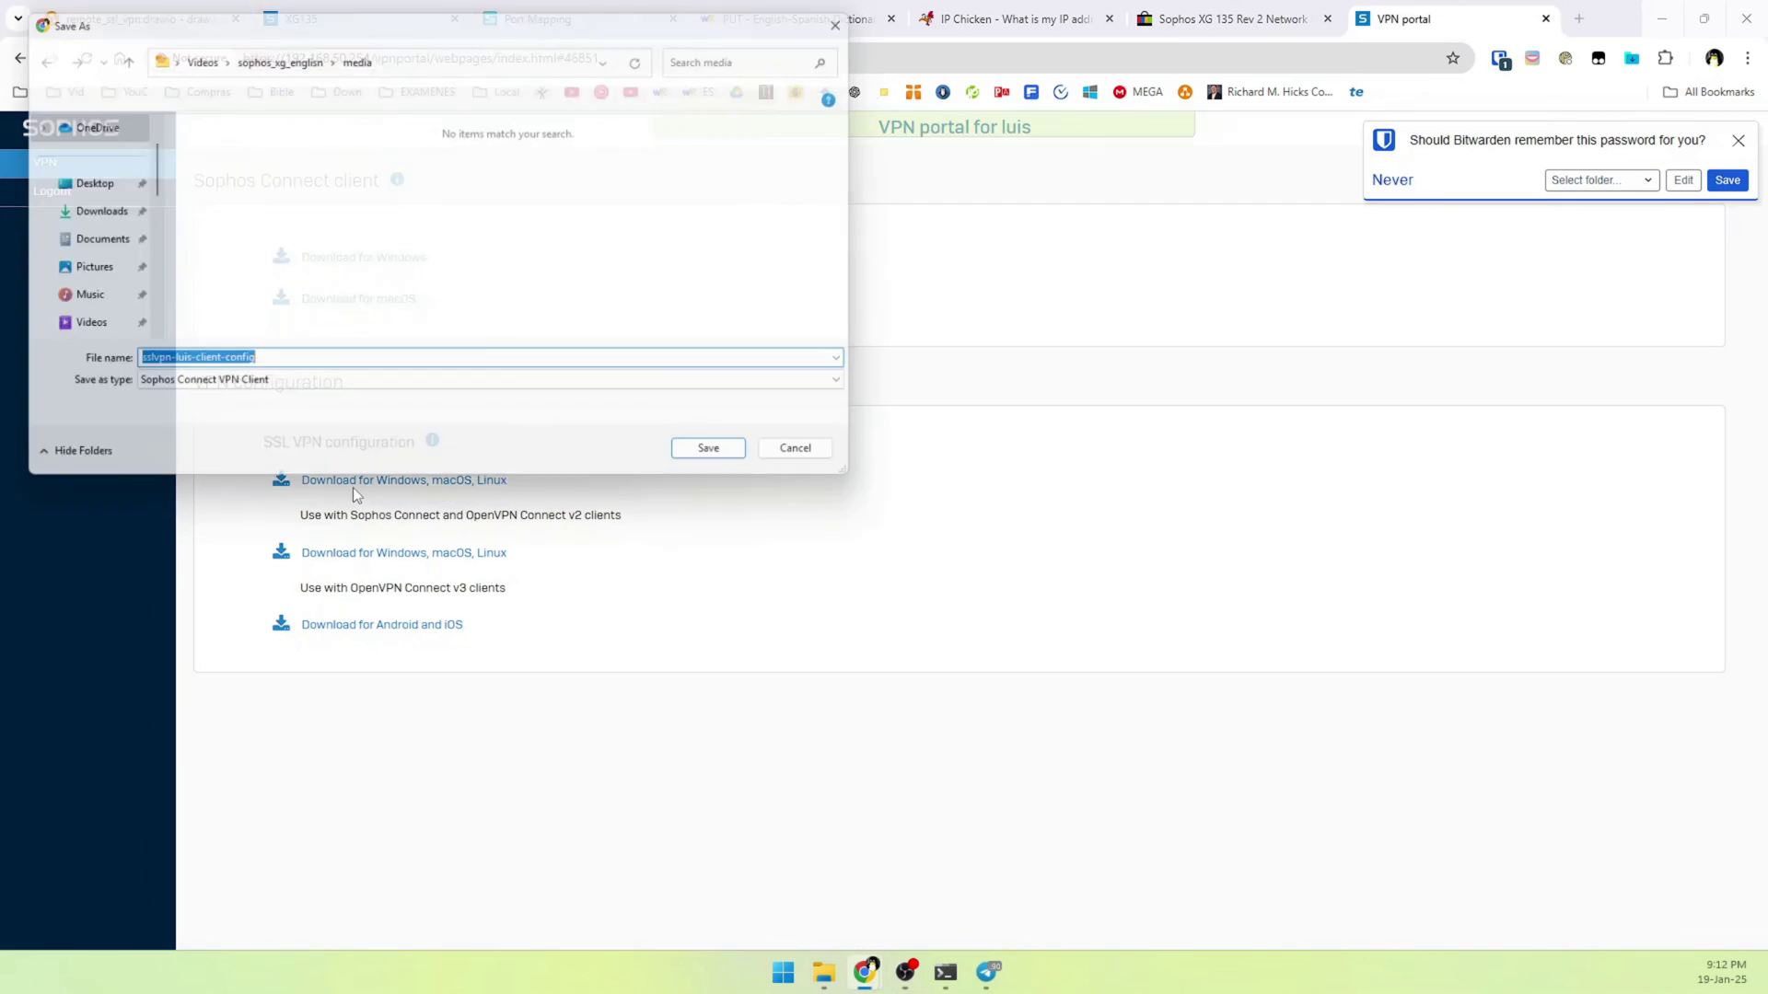
pyautogui.click(84, 221)
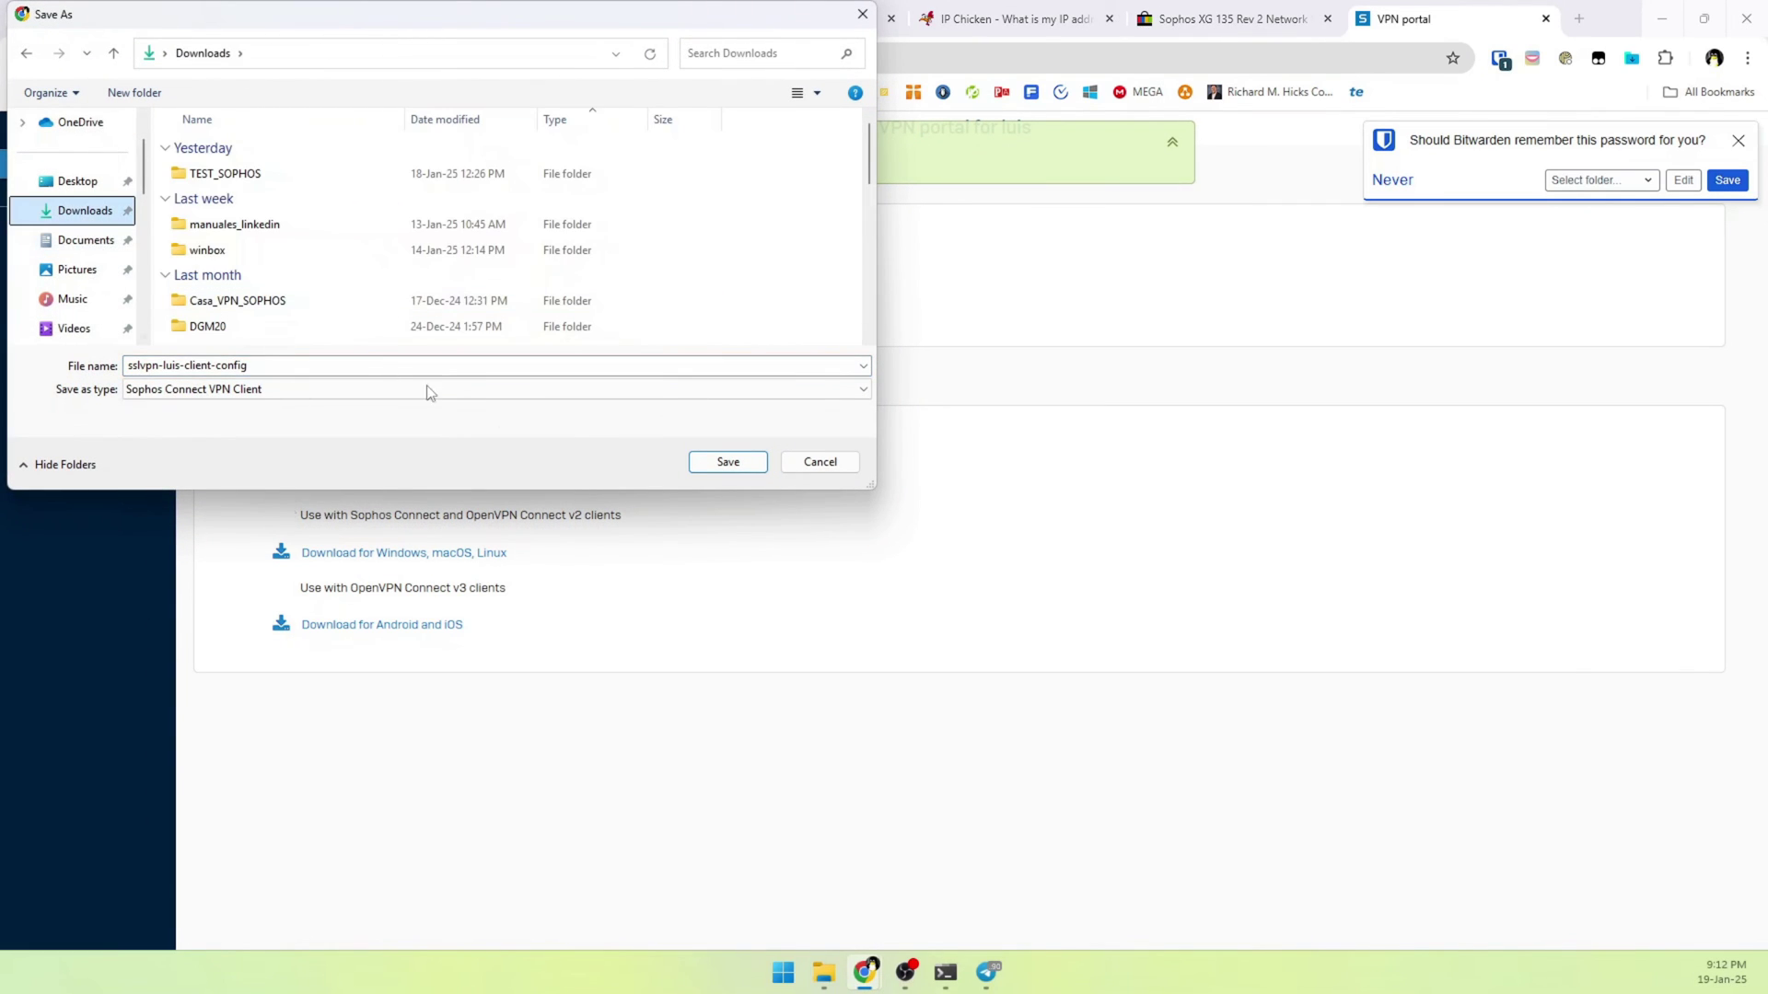
pyautogui.click(727, 471)
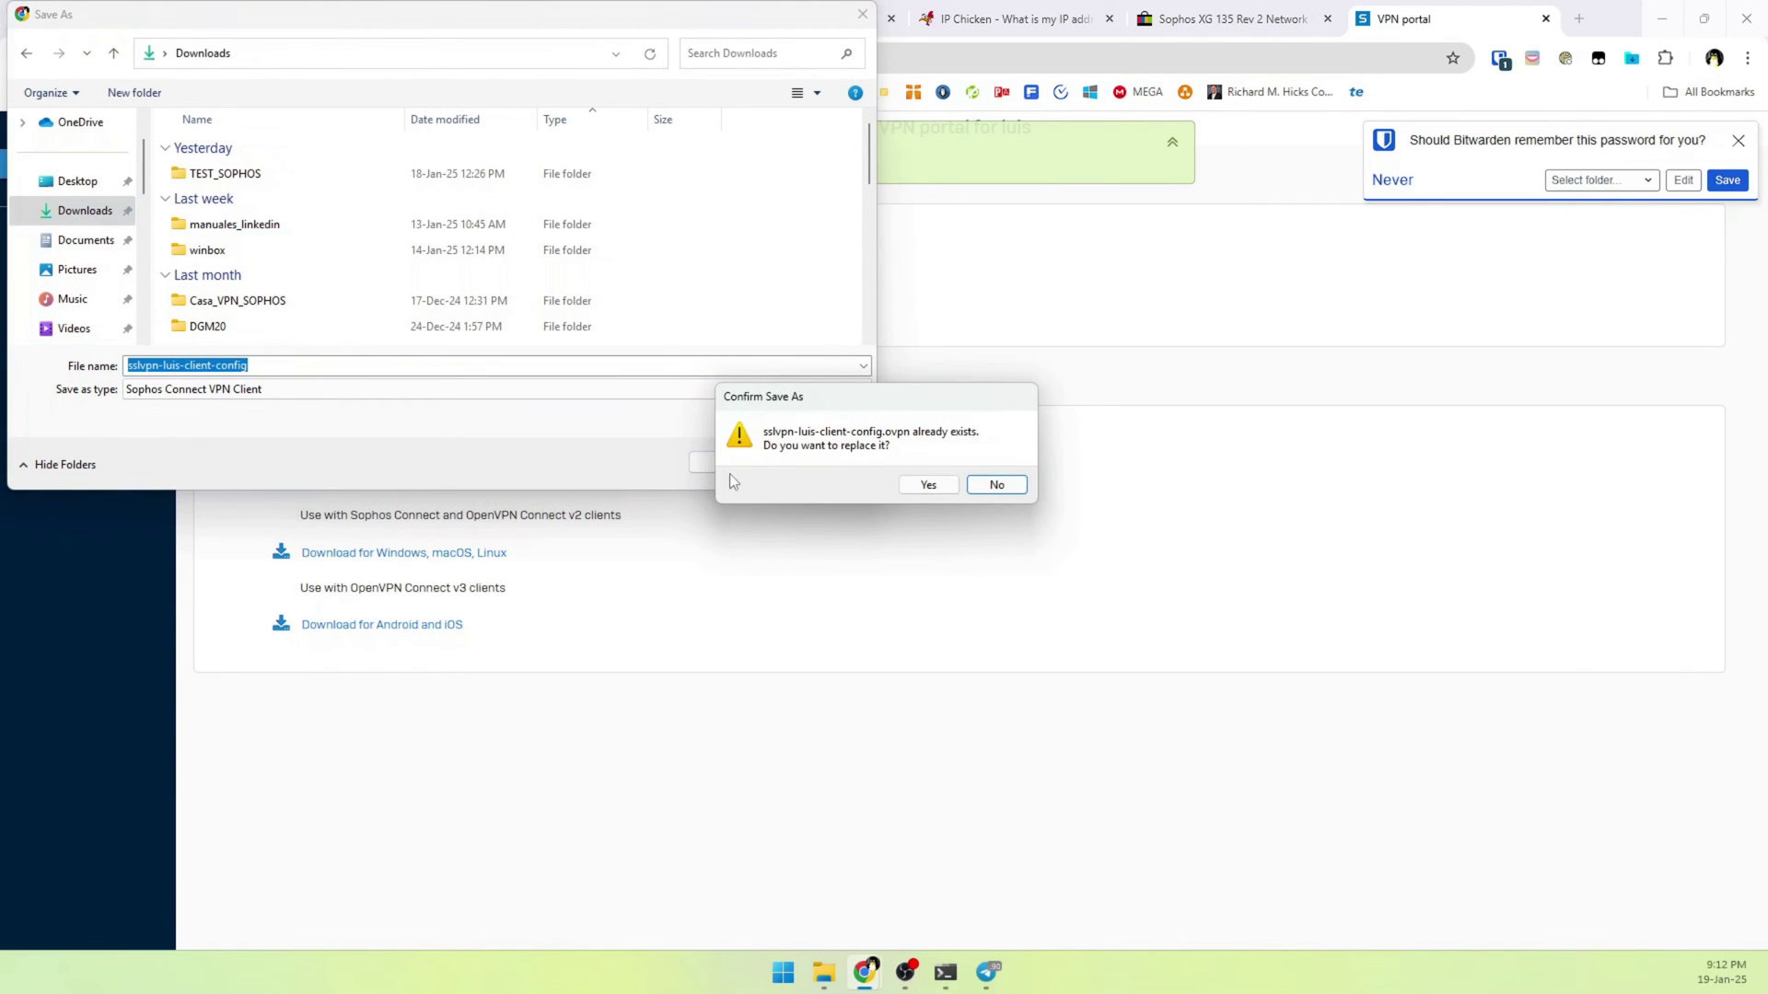
pyautogui.click(907, 486)
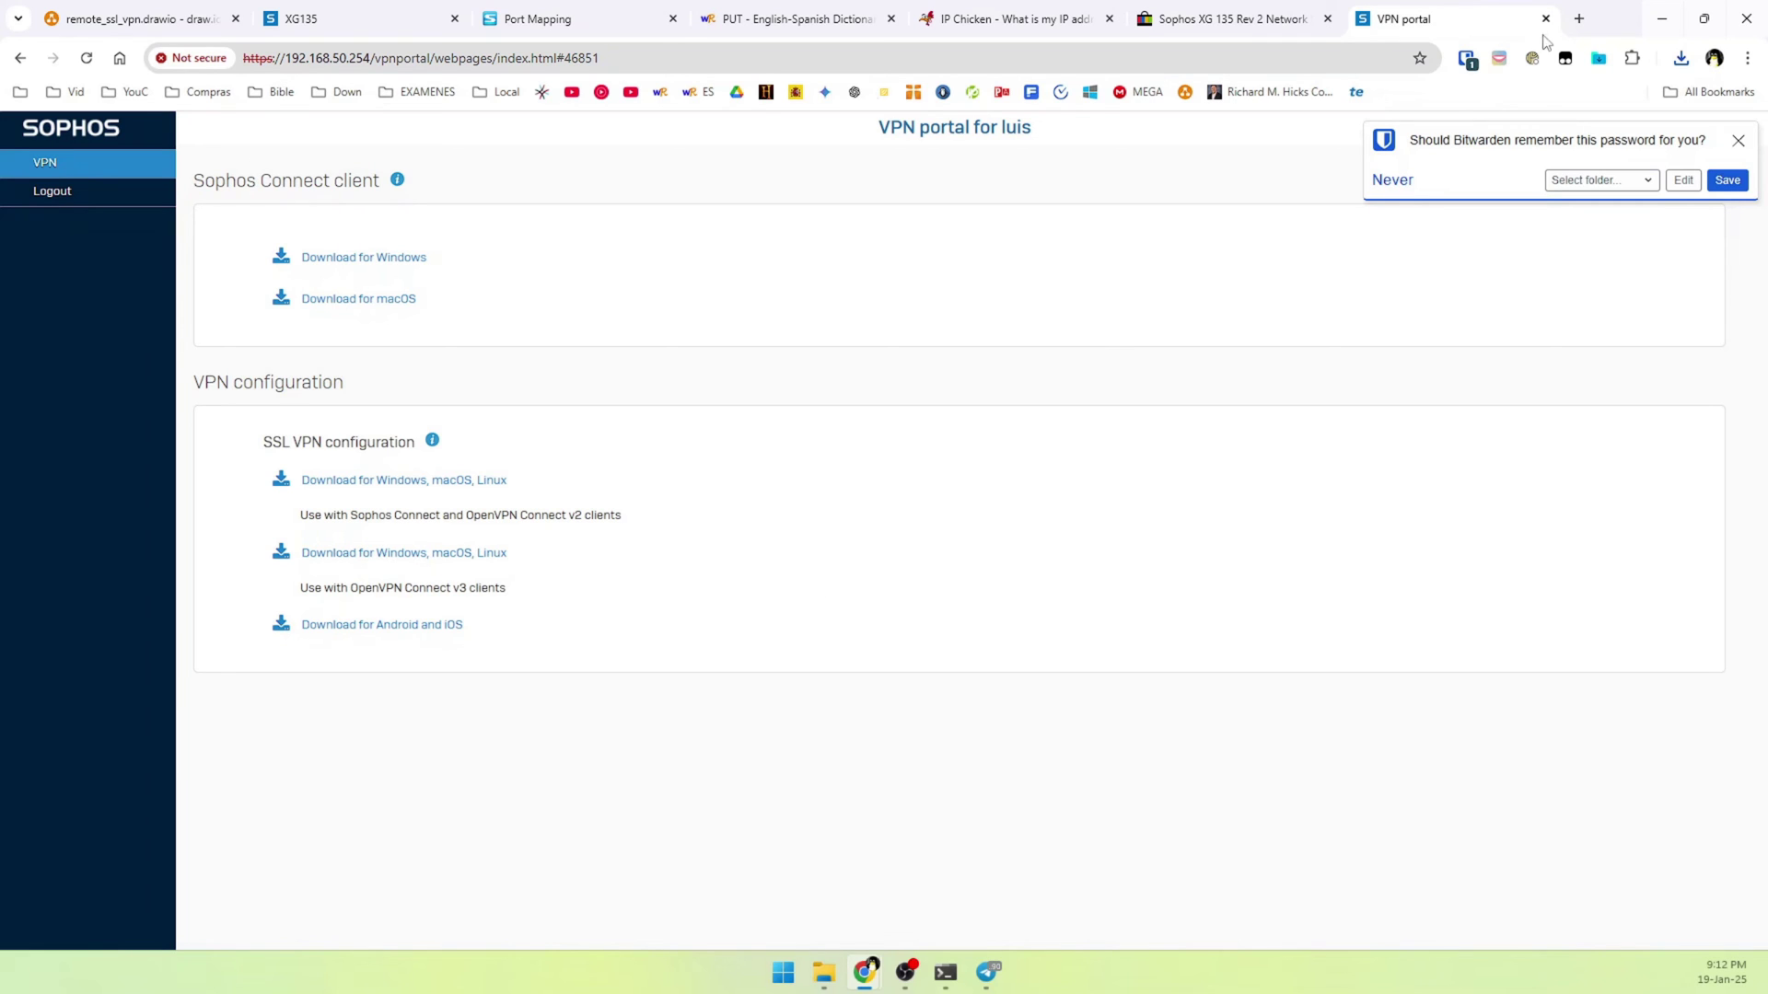
pyautogui.click(1681, 58)
# Open the downloaded .ovpn profile from its folder in Notepad++ and maximize the window
pyautogui.click(1631, 143)
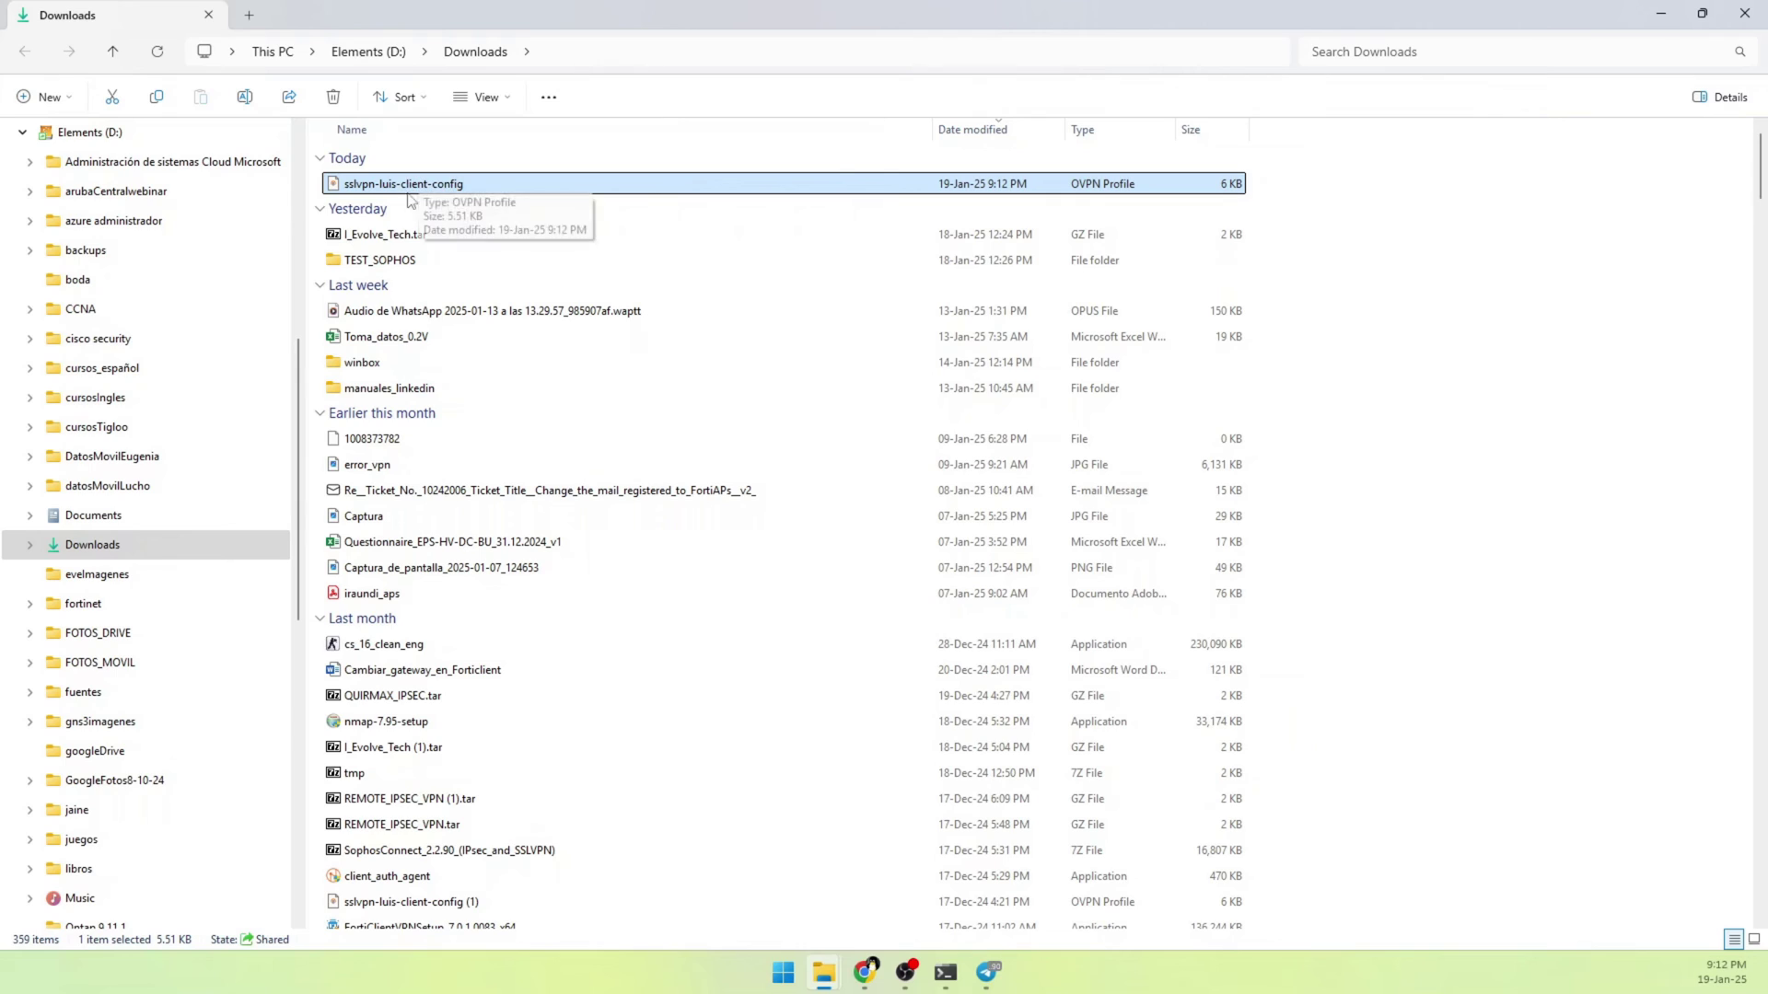
pyautogui.rightClick(489, 183)
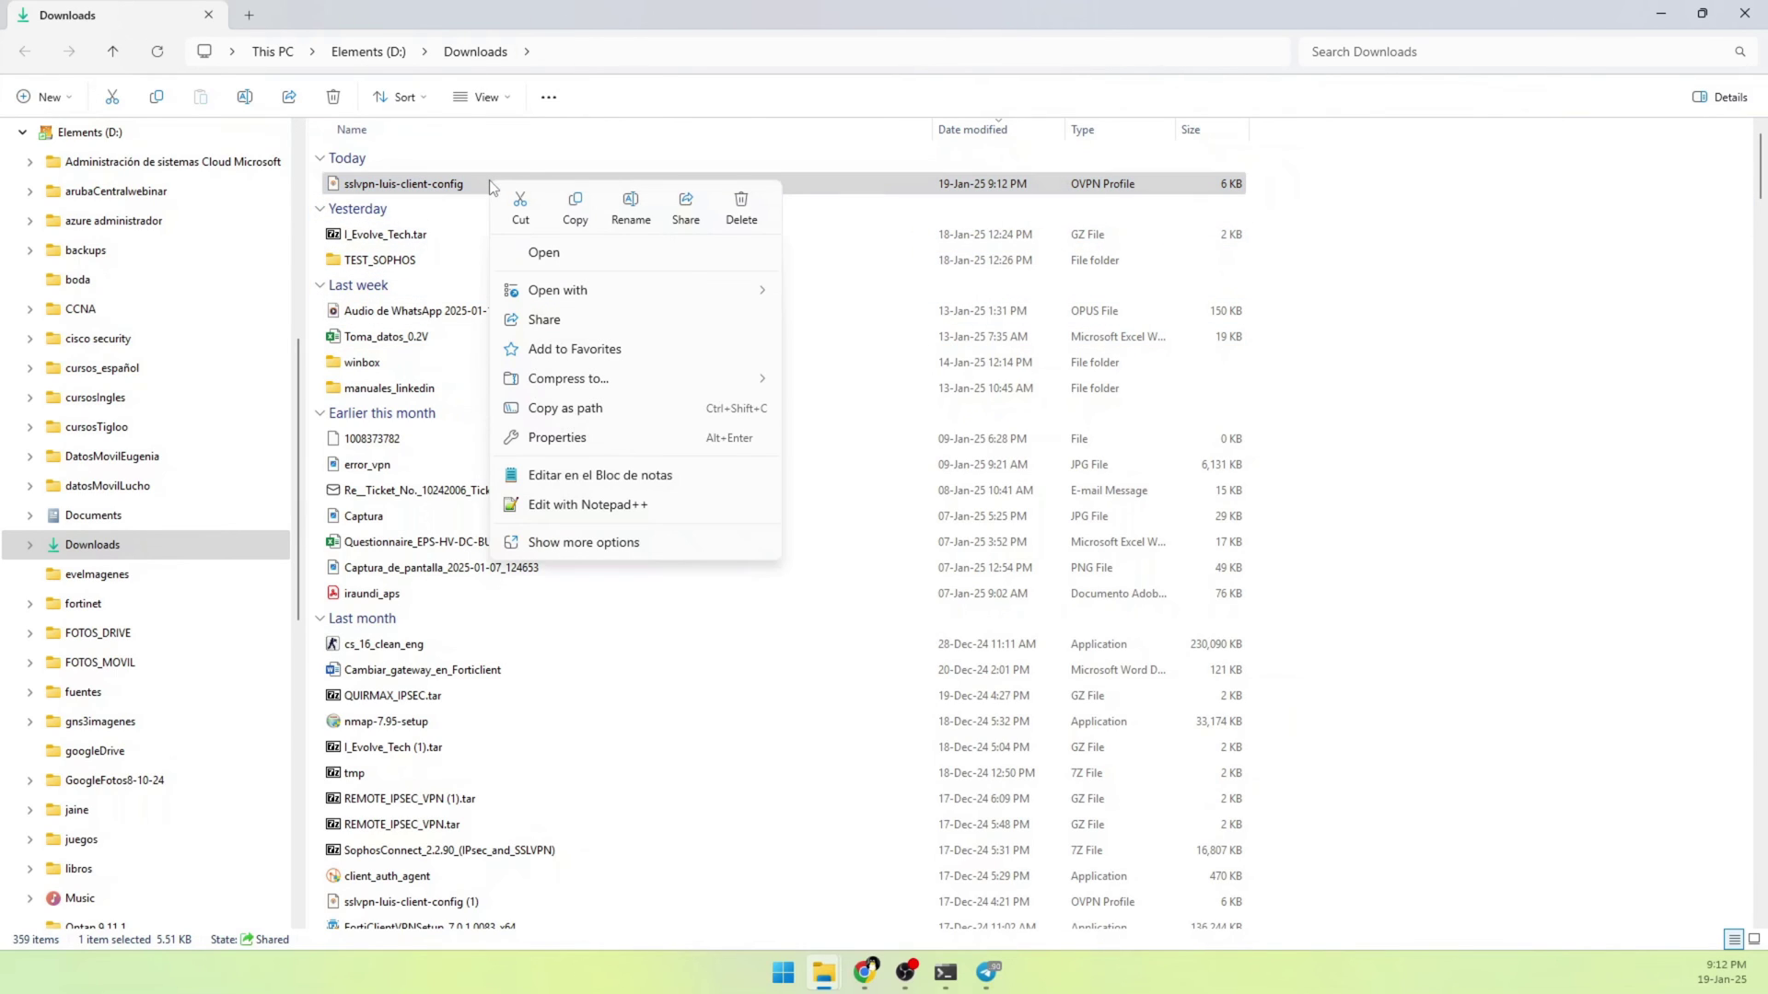
pyautogui.click(554, 508)
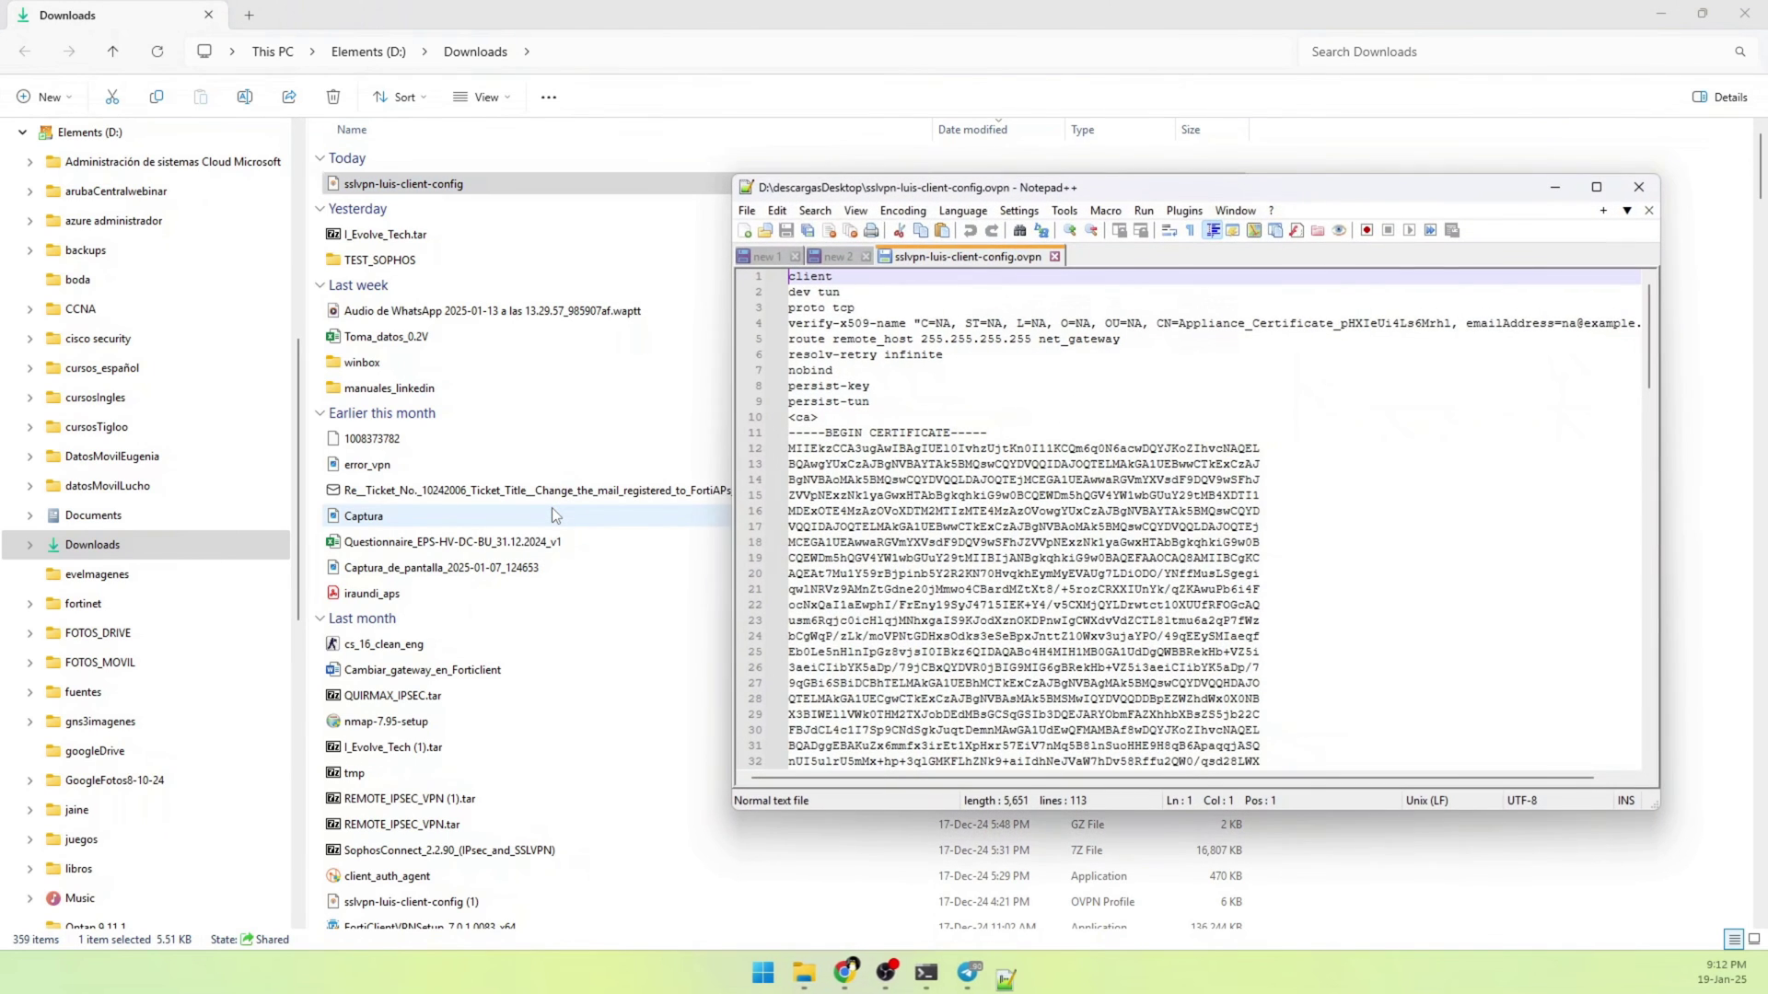
pyautogui.click(1596, 187)
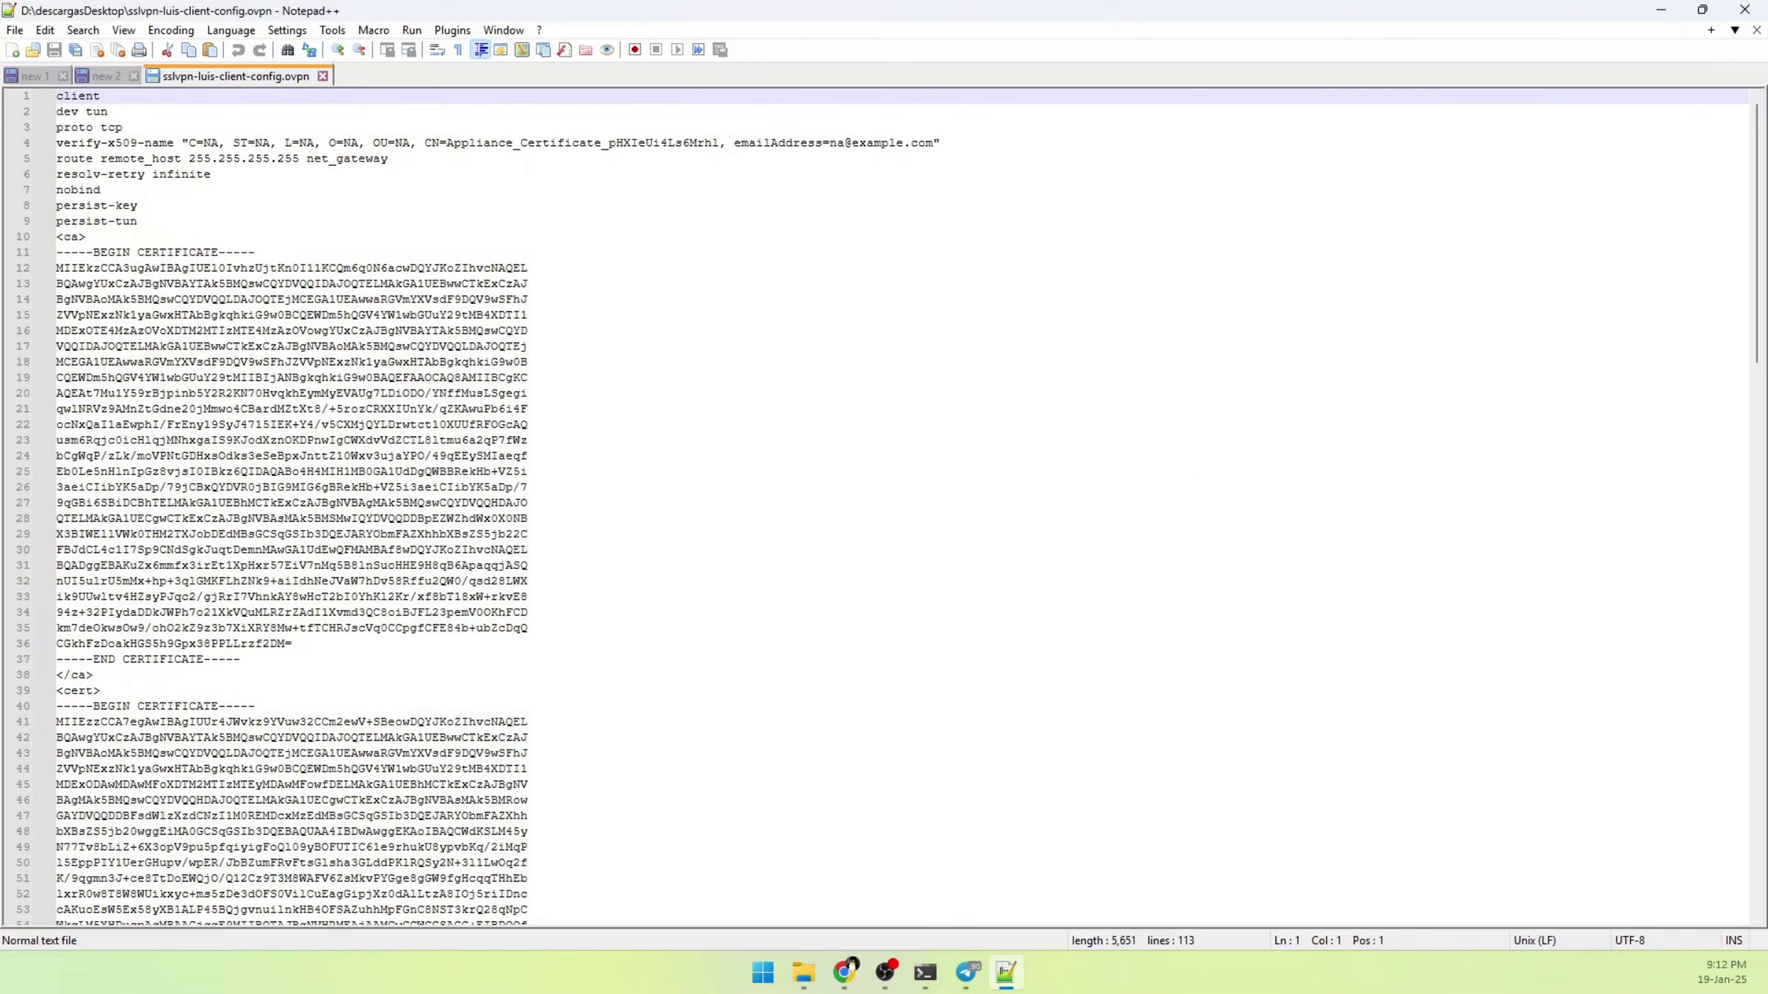
# Insert a new line starting with 'remote' after the reneg-sec 0 line
pyautogui.scroll(-11, 553, 374)
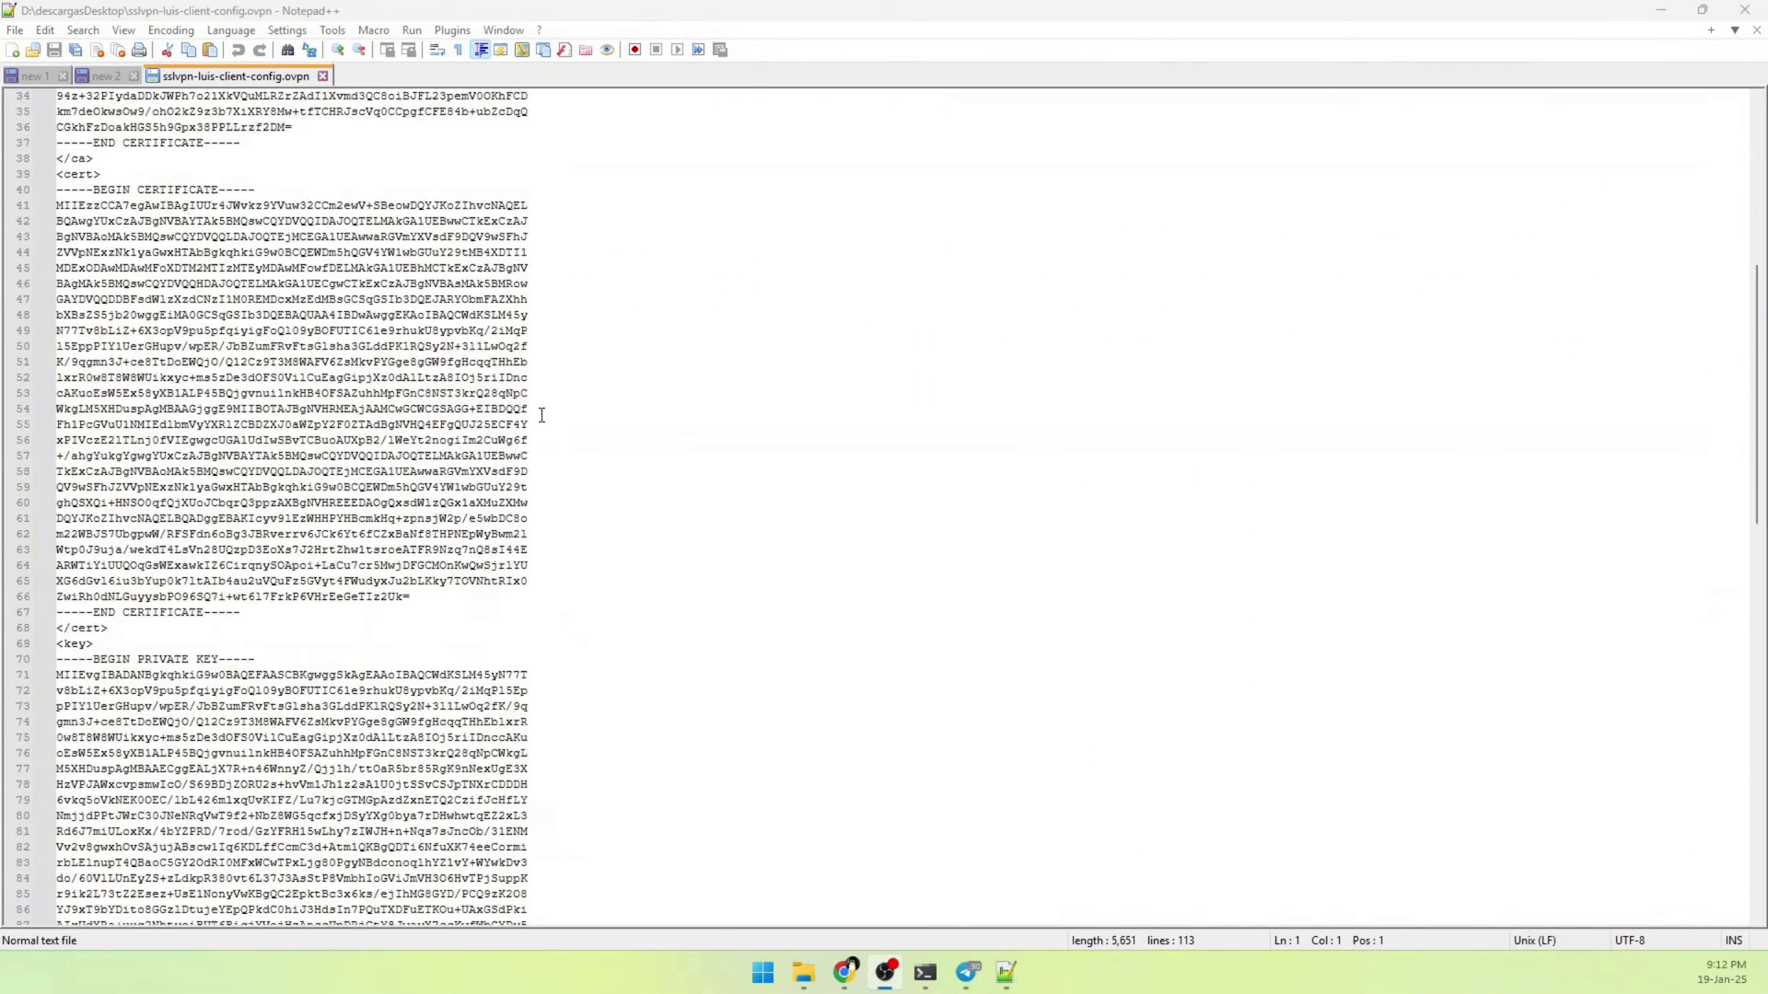
pyautogui.scroll(-12, 541, 415)
pyautogui.click(180, 689)
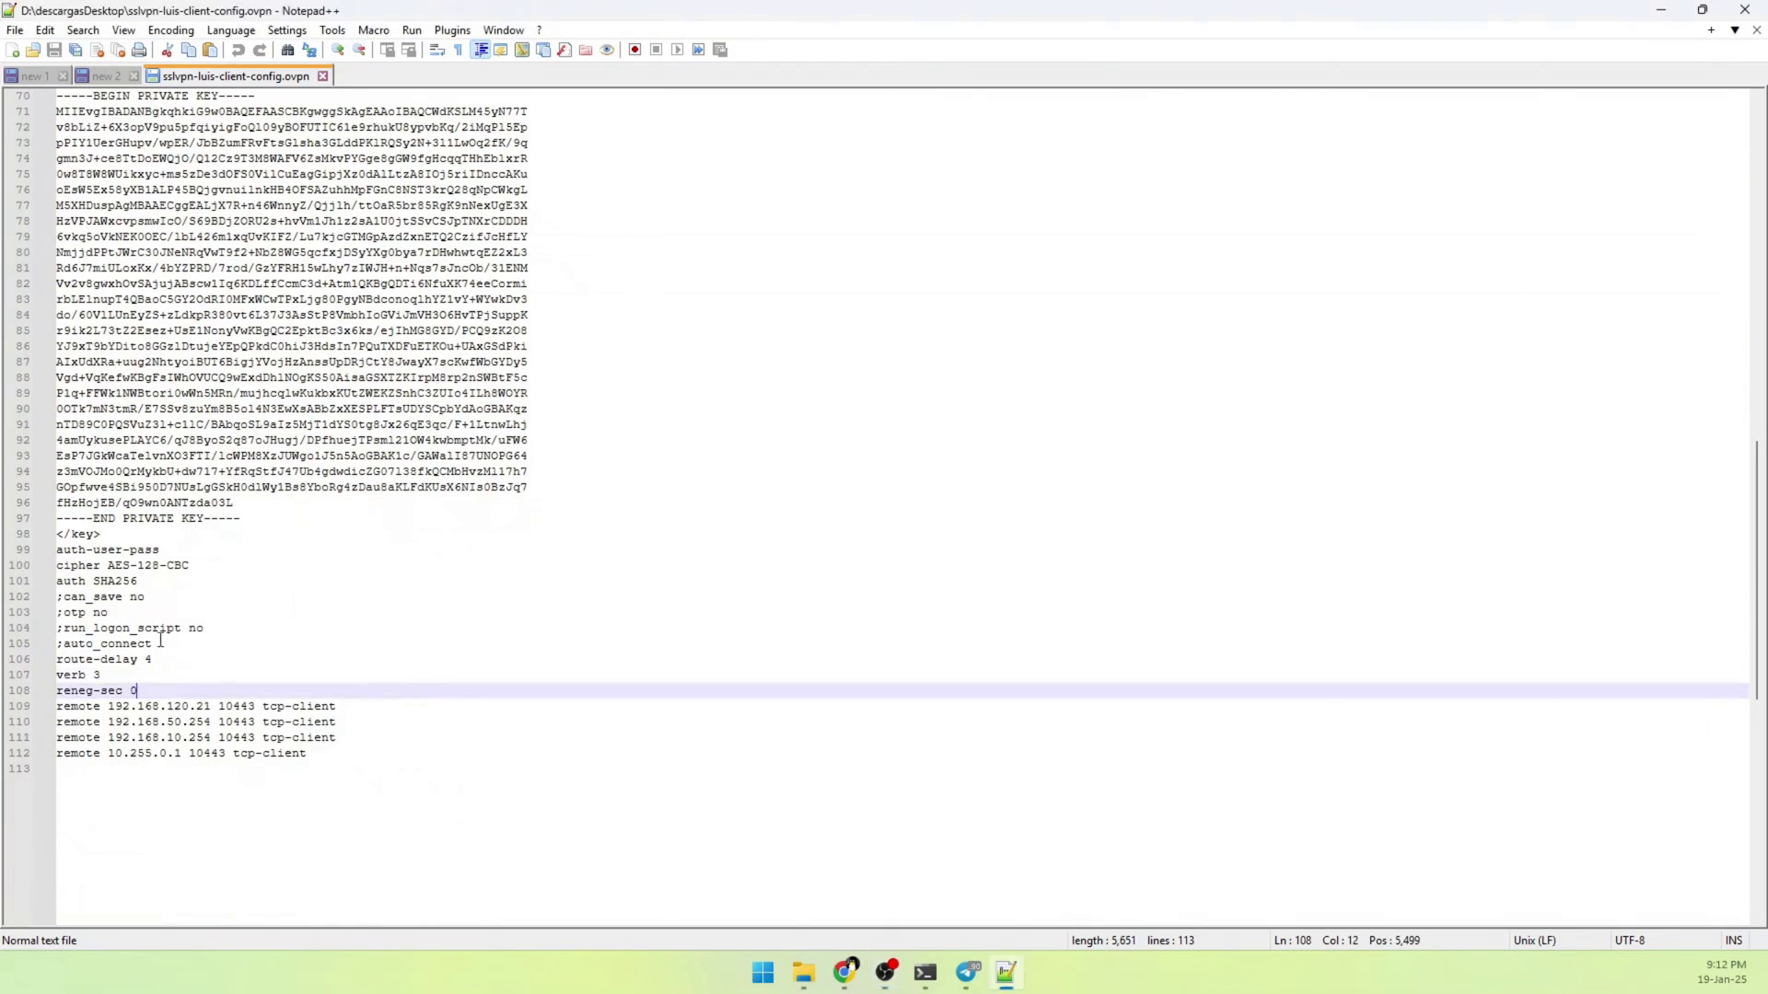
pyautogui.press('Return')
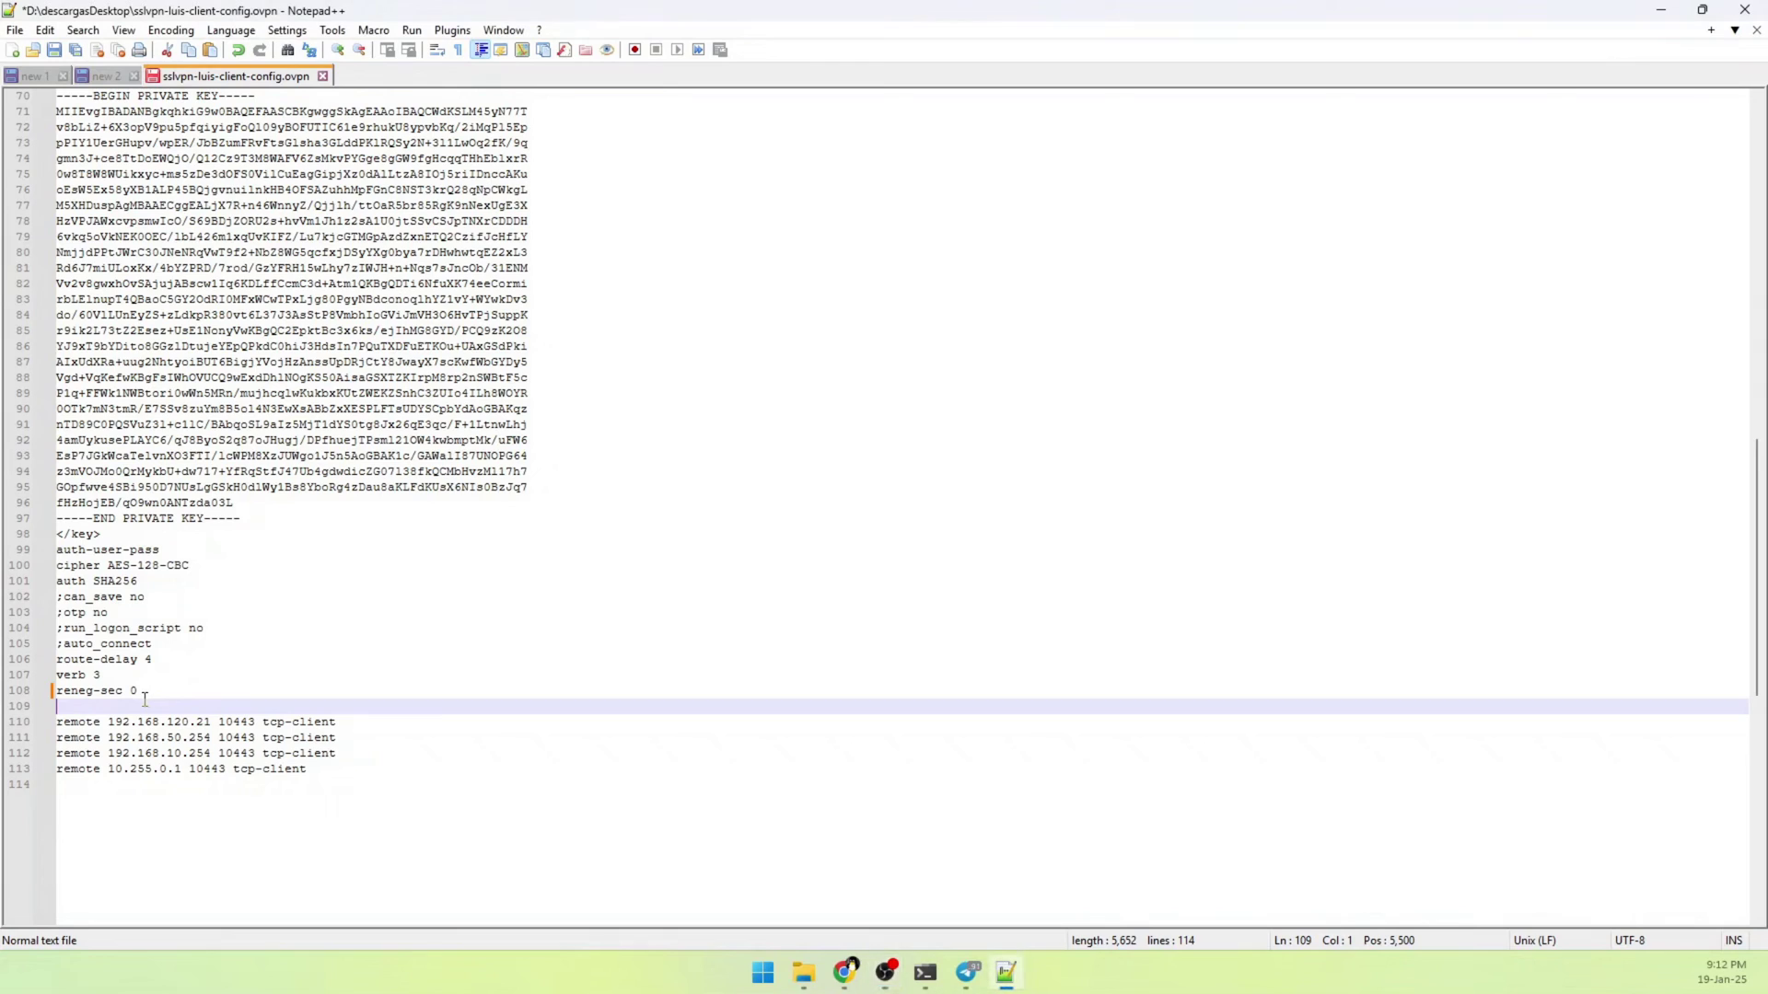
pyautogui.write('remote')
pyautogui.click(886, 972)
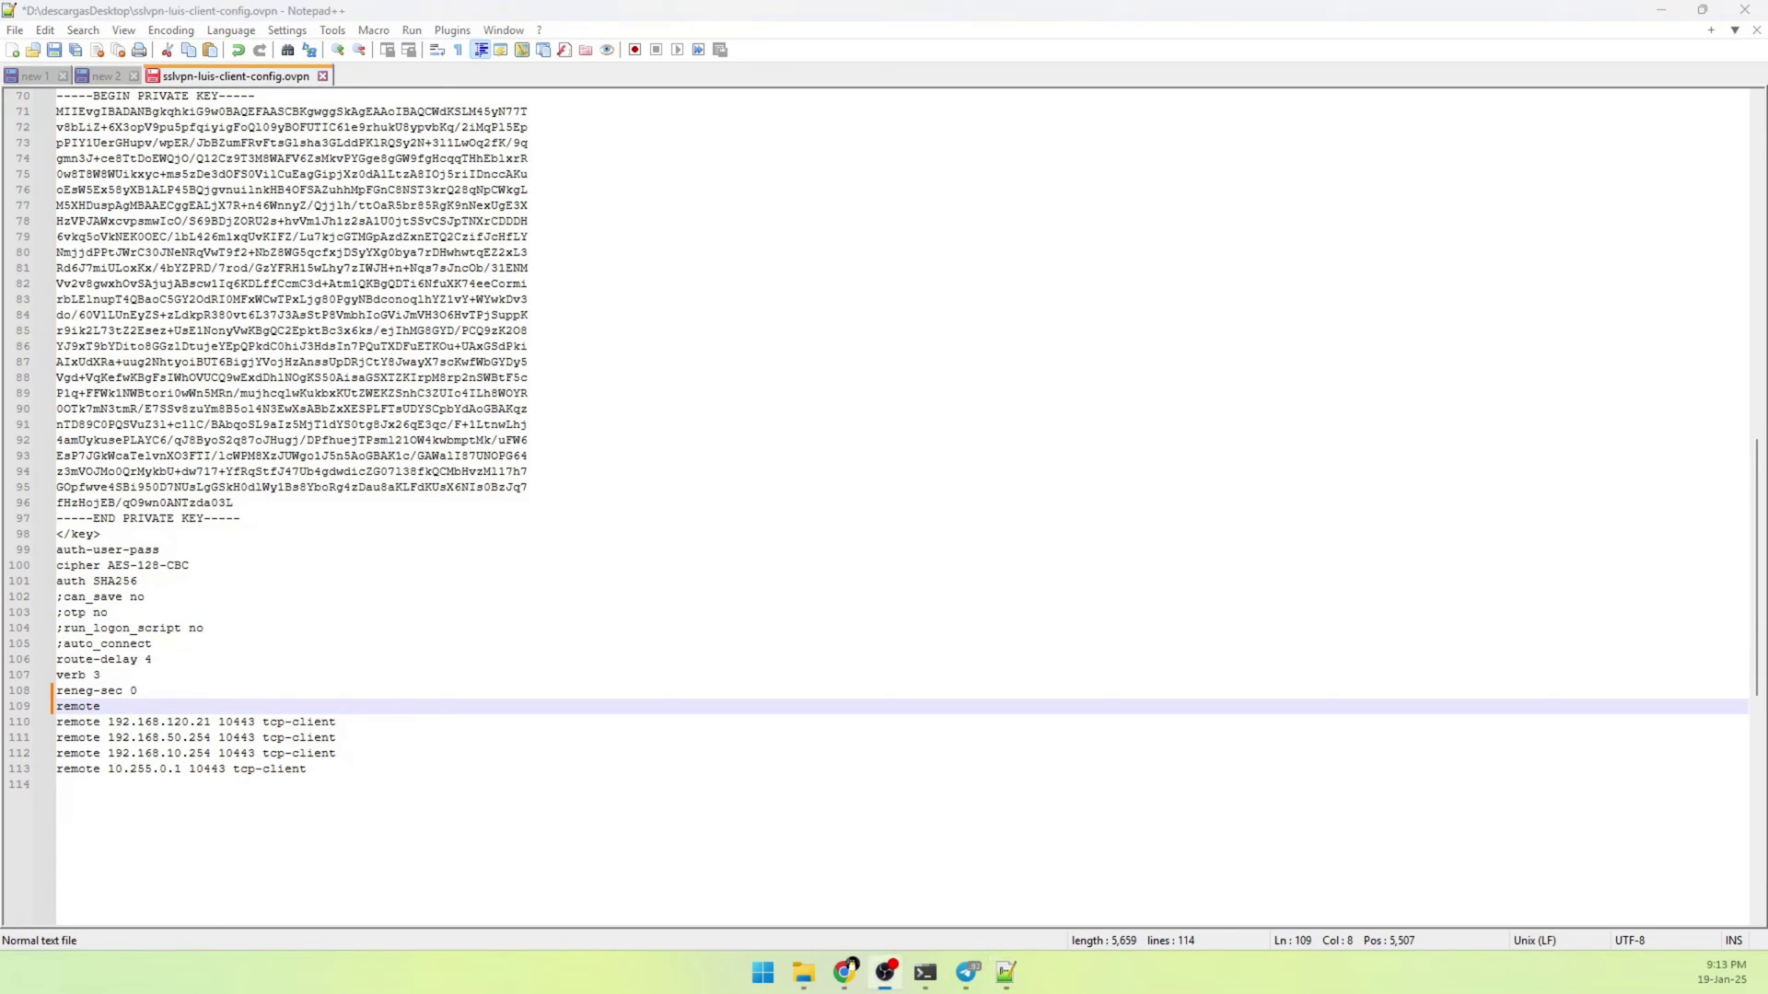
# Copy the public IP 46.26.77.54 from the IP Chicken page and return to Notepad++
pyautogui.hotkey('alt', 'Tab')
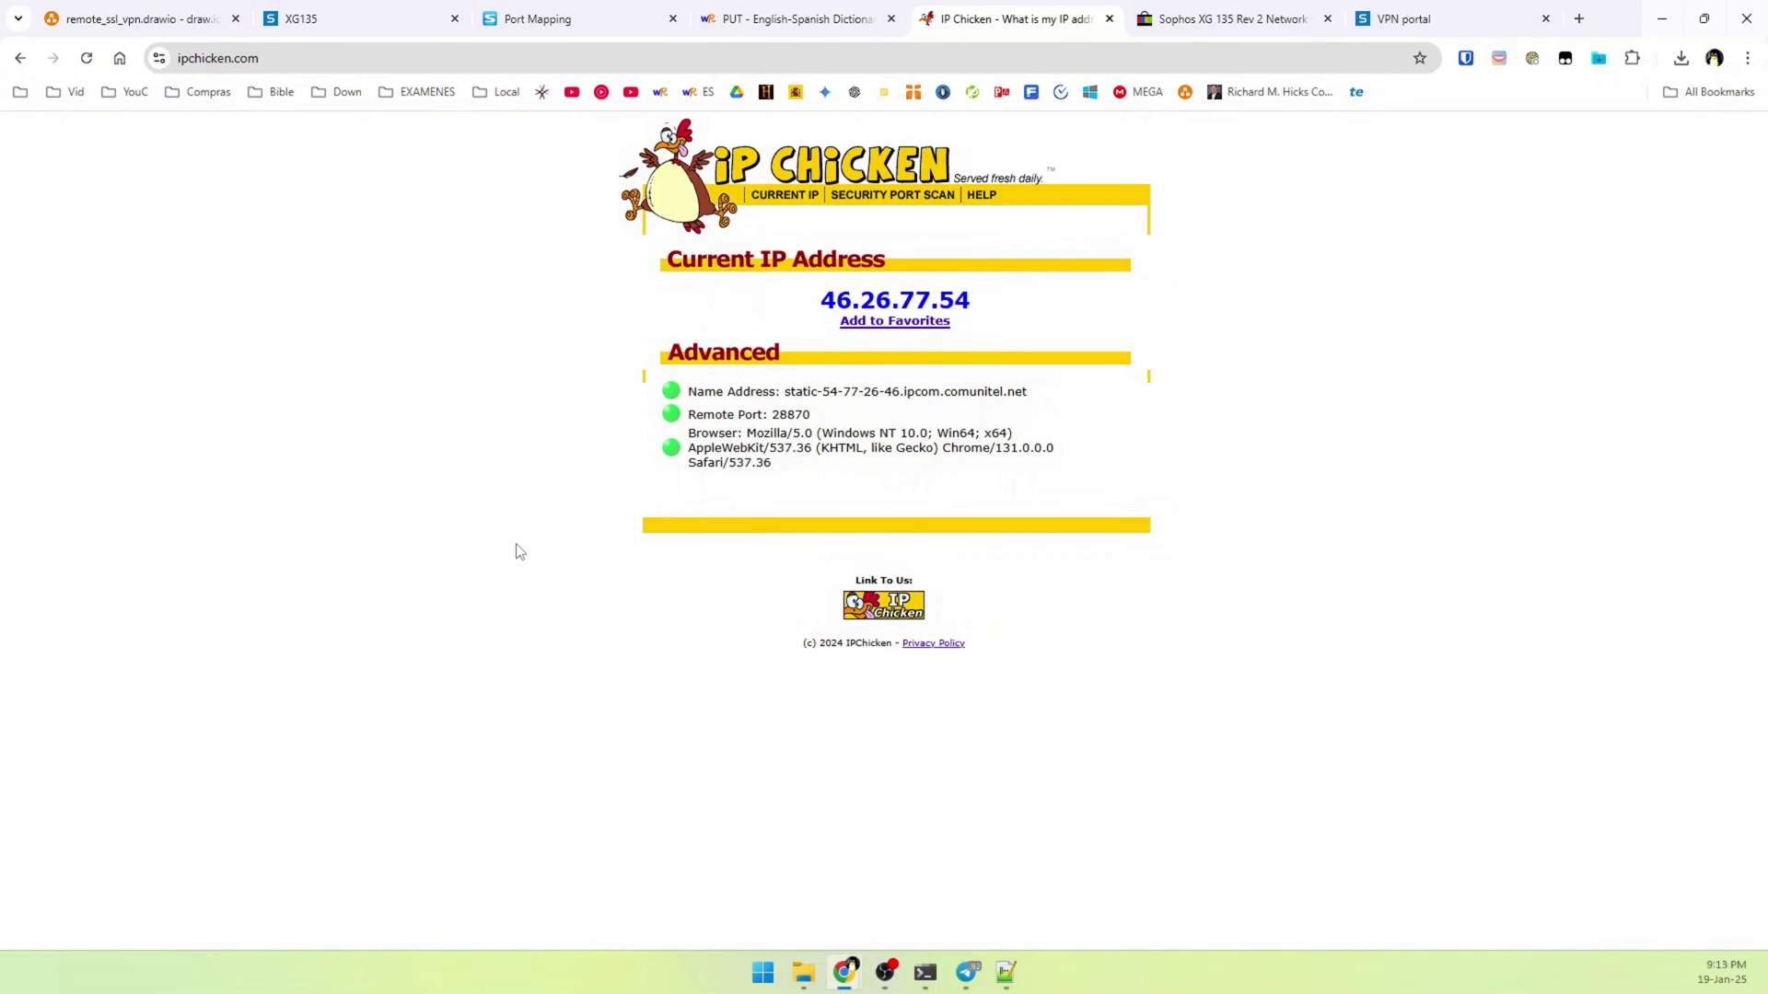
pyautogui.moveTo(780, 311); pyautogui.dragTo(1087, 306)
pyautogui.tripleClick(1087, 307)
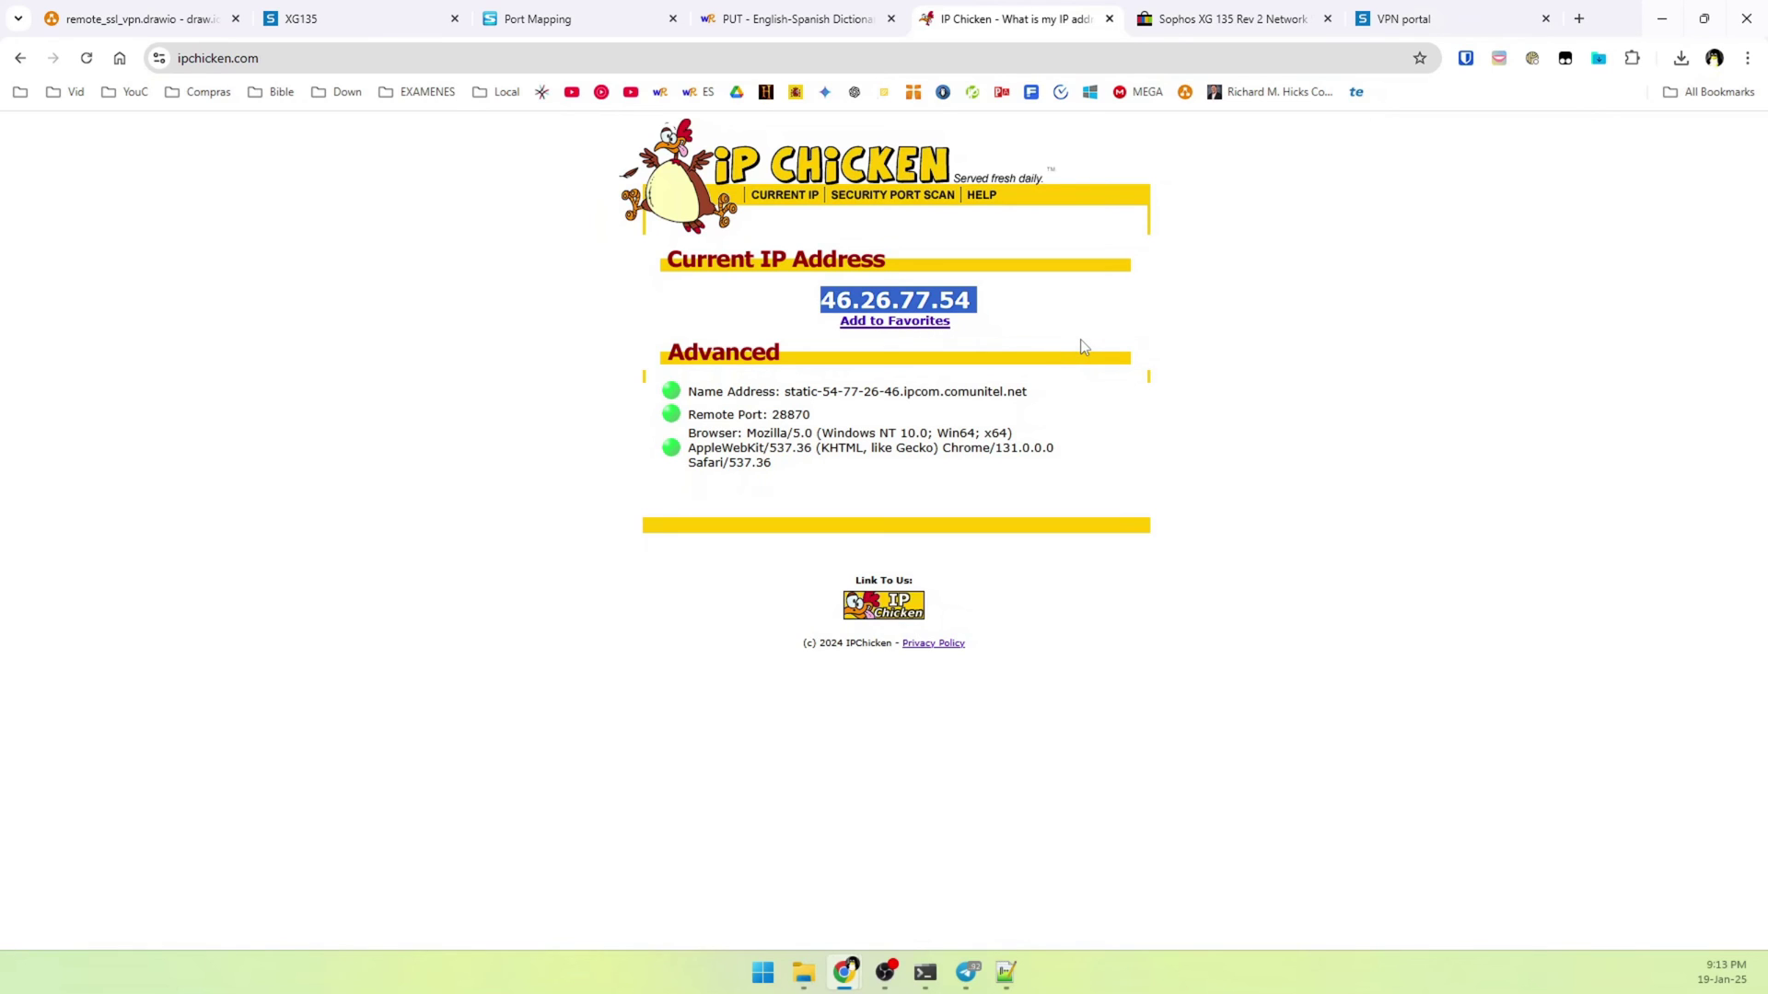
pyautogui.rightClick(936, 300)
pyautogui.click(987, 328)
pyautogui.hotkey('alt', 'Tab')
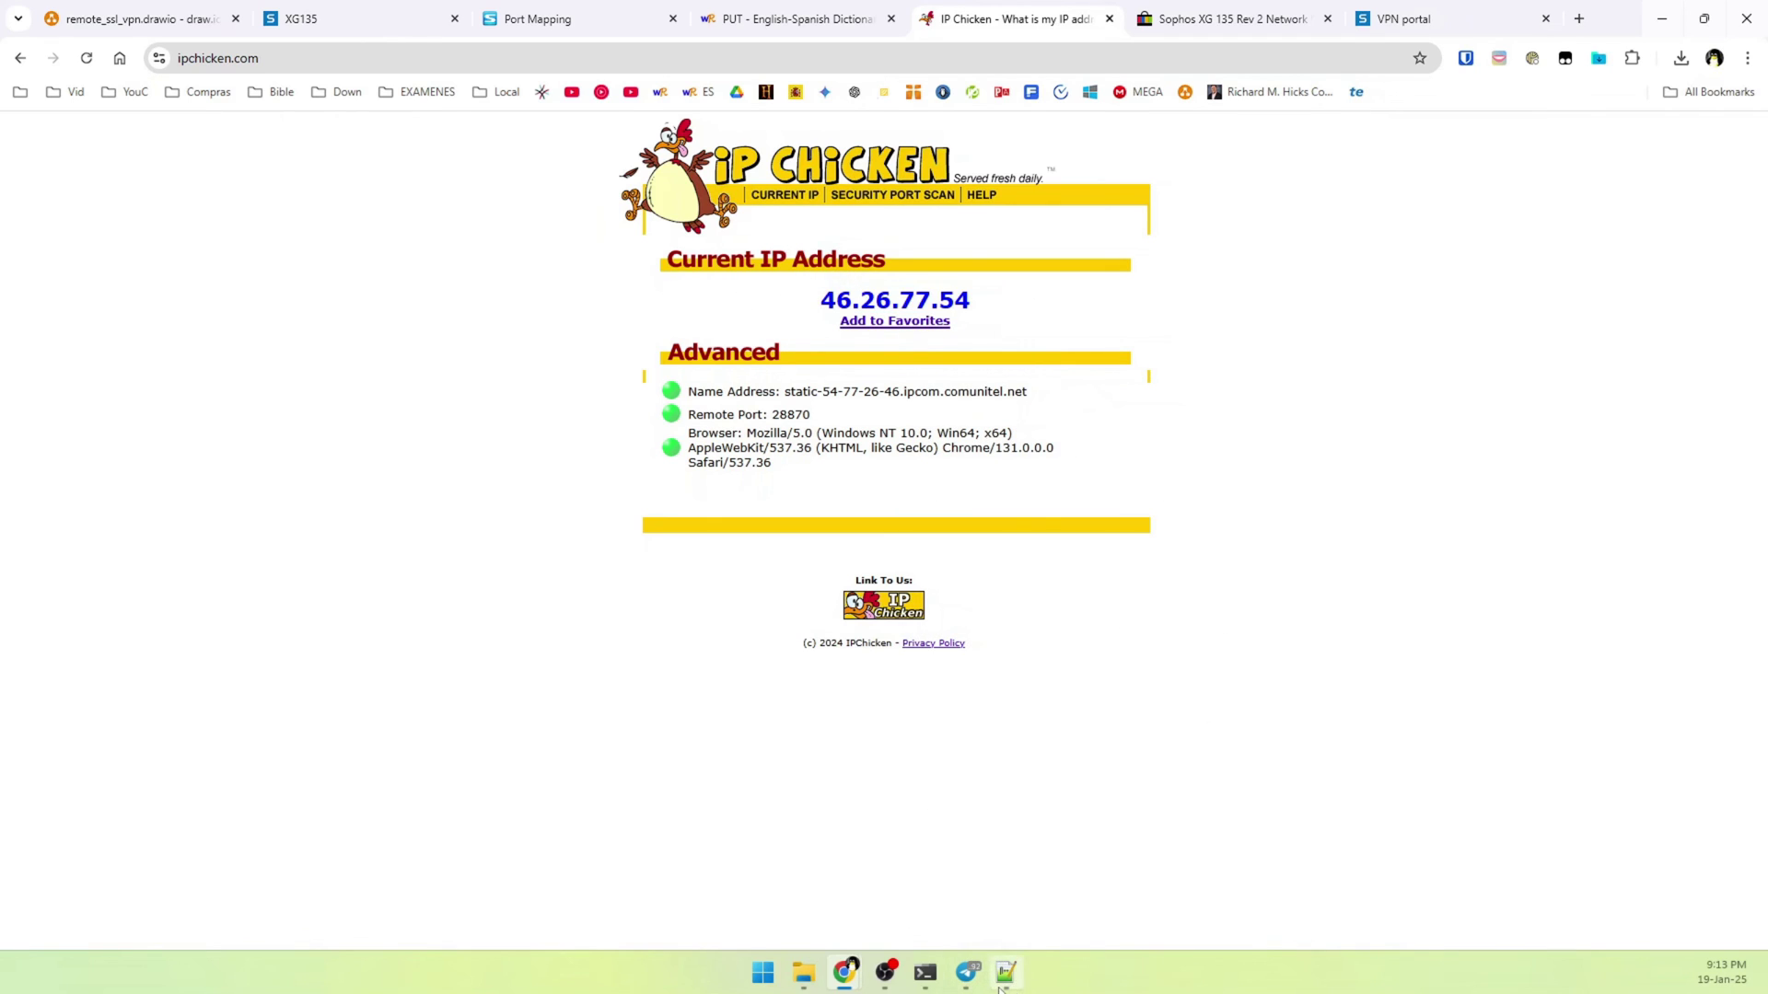
# Complete line 109 as 'remote 46.26.77.54 10443 tcp-client' and save the .ovpn file
pyautogui.hotkey('ctrl', 'v')
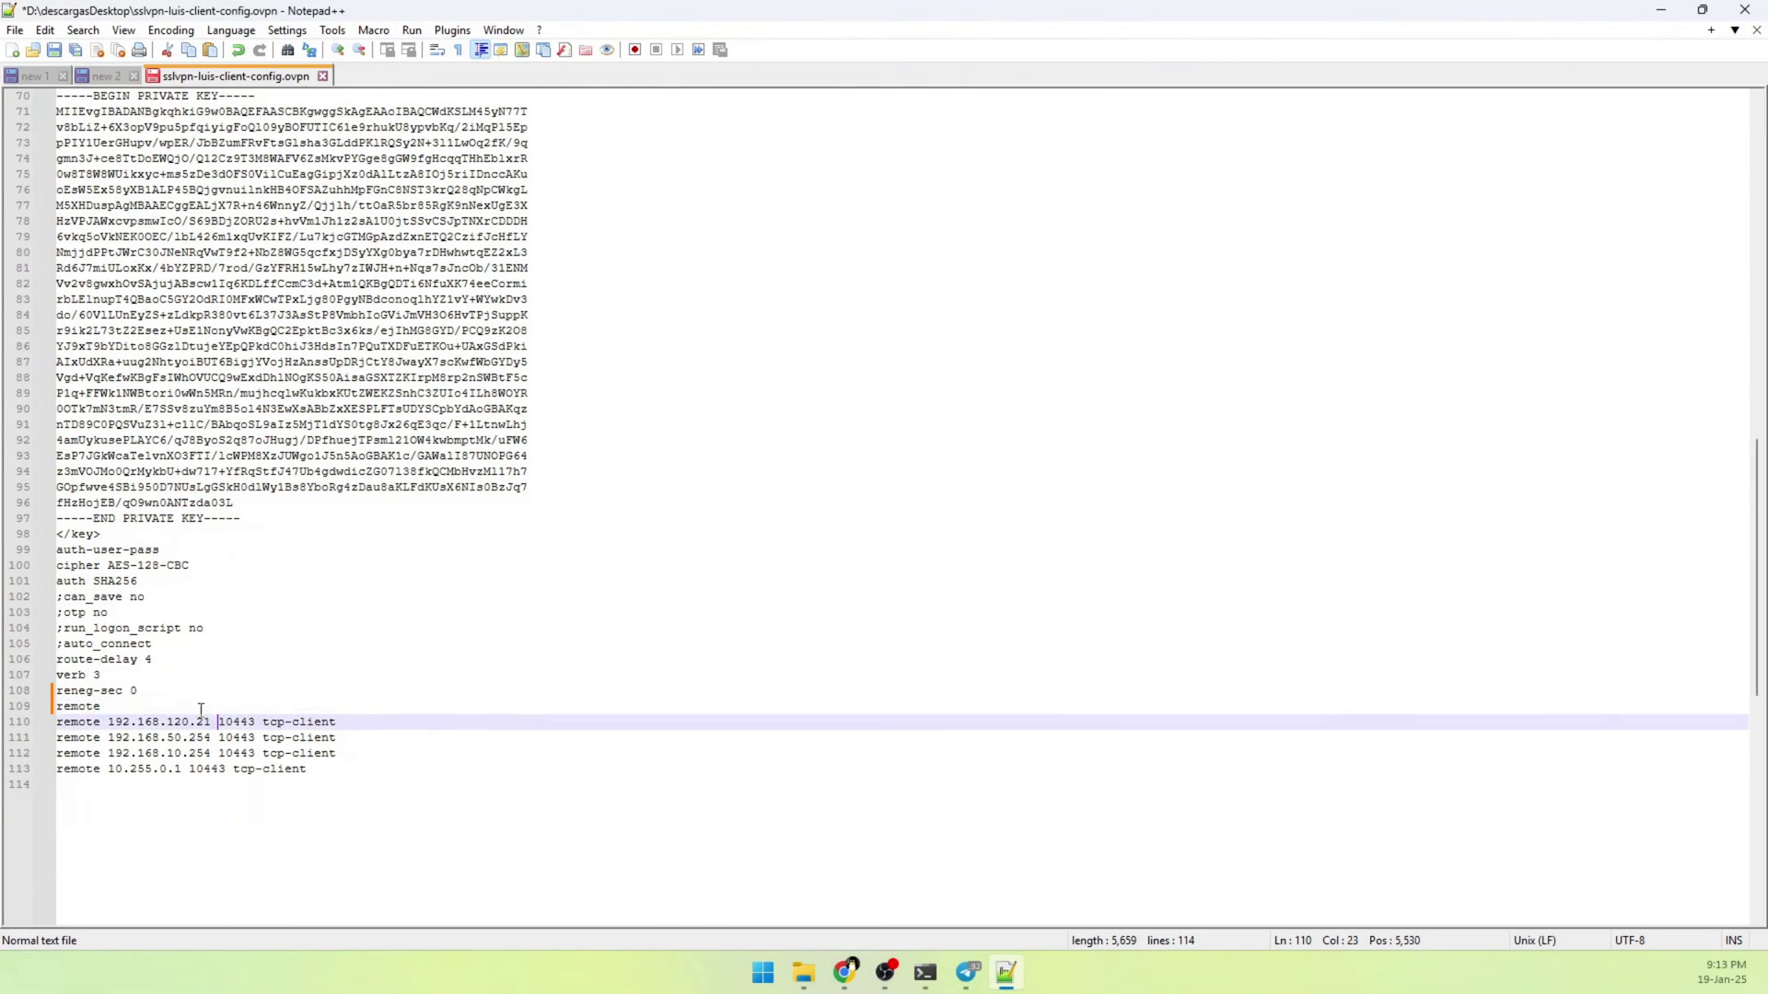
pyautogui.press('Return')
pyautogui.press('BackSpace')
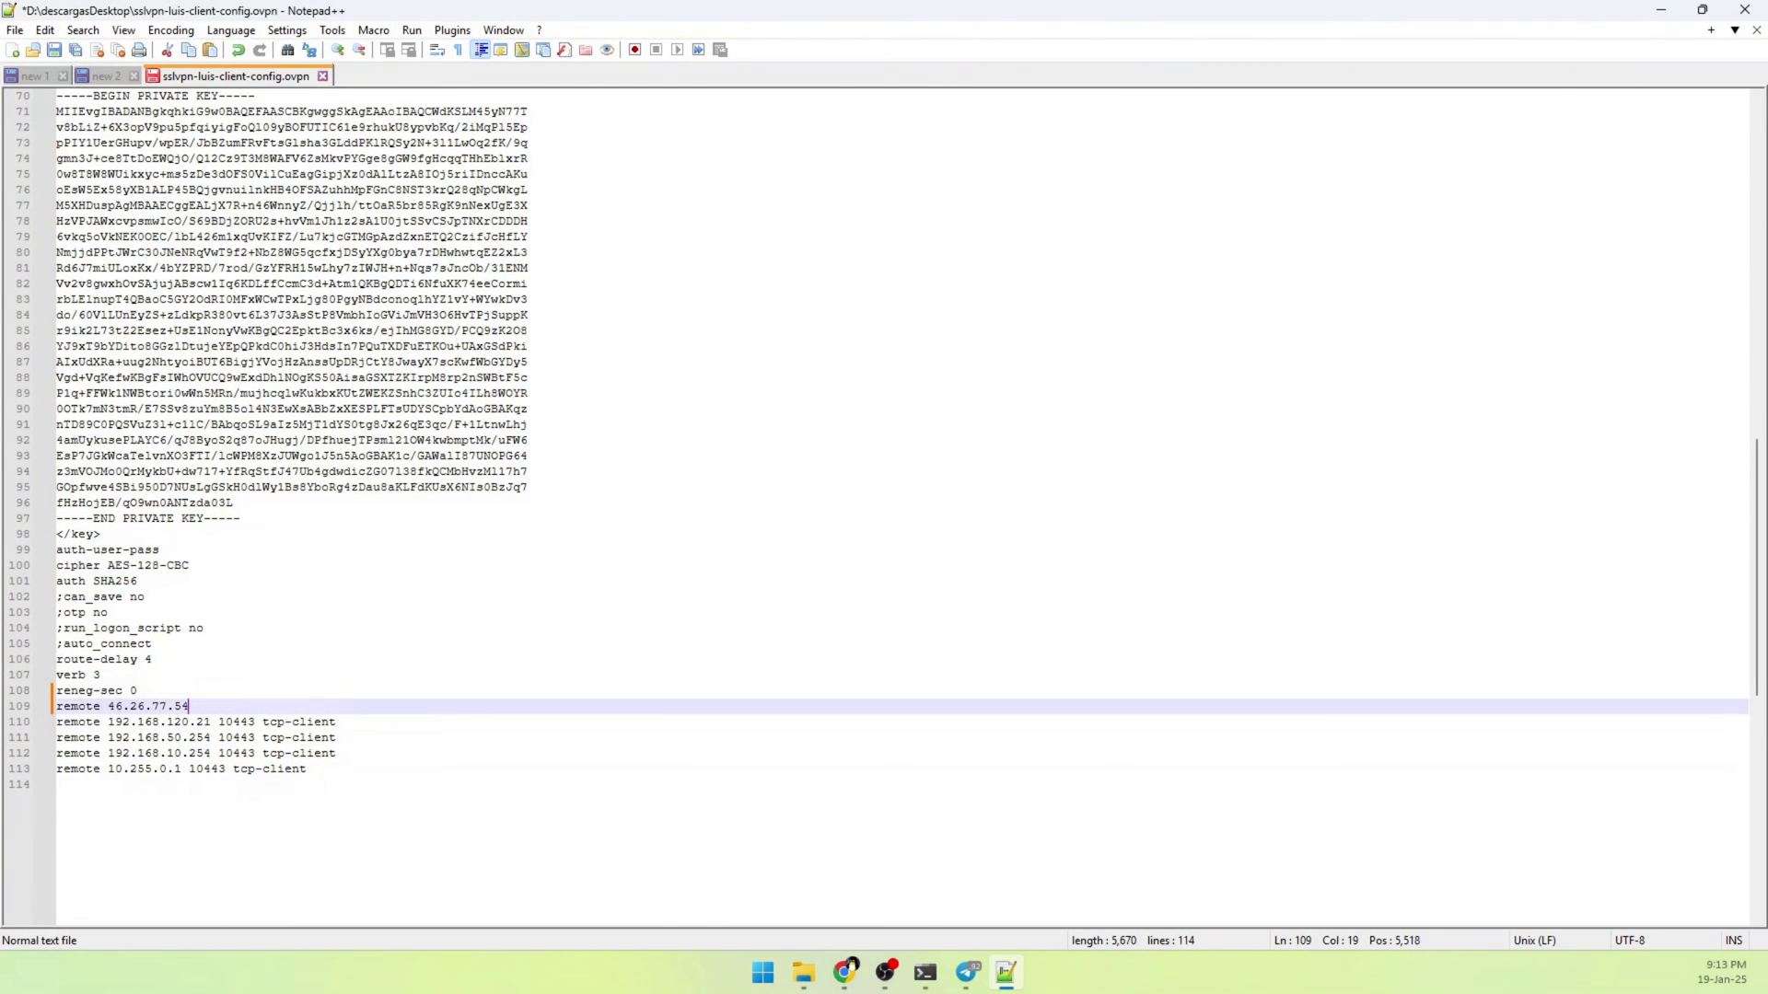
pyautogui.hotkey('alt', 'Tab')
pyautogui.write('10443 tcp-')
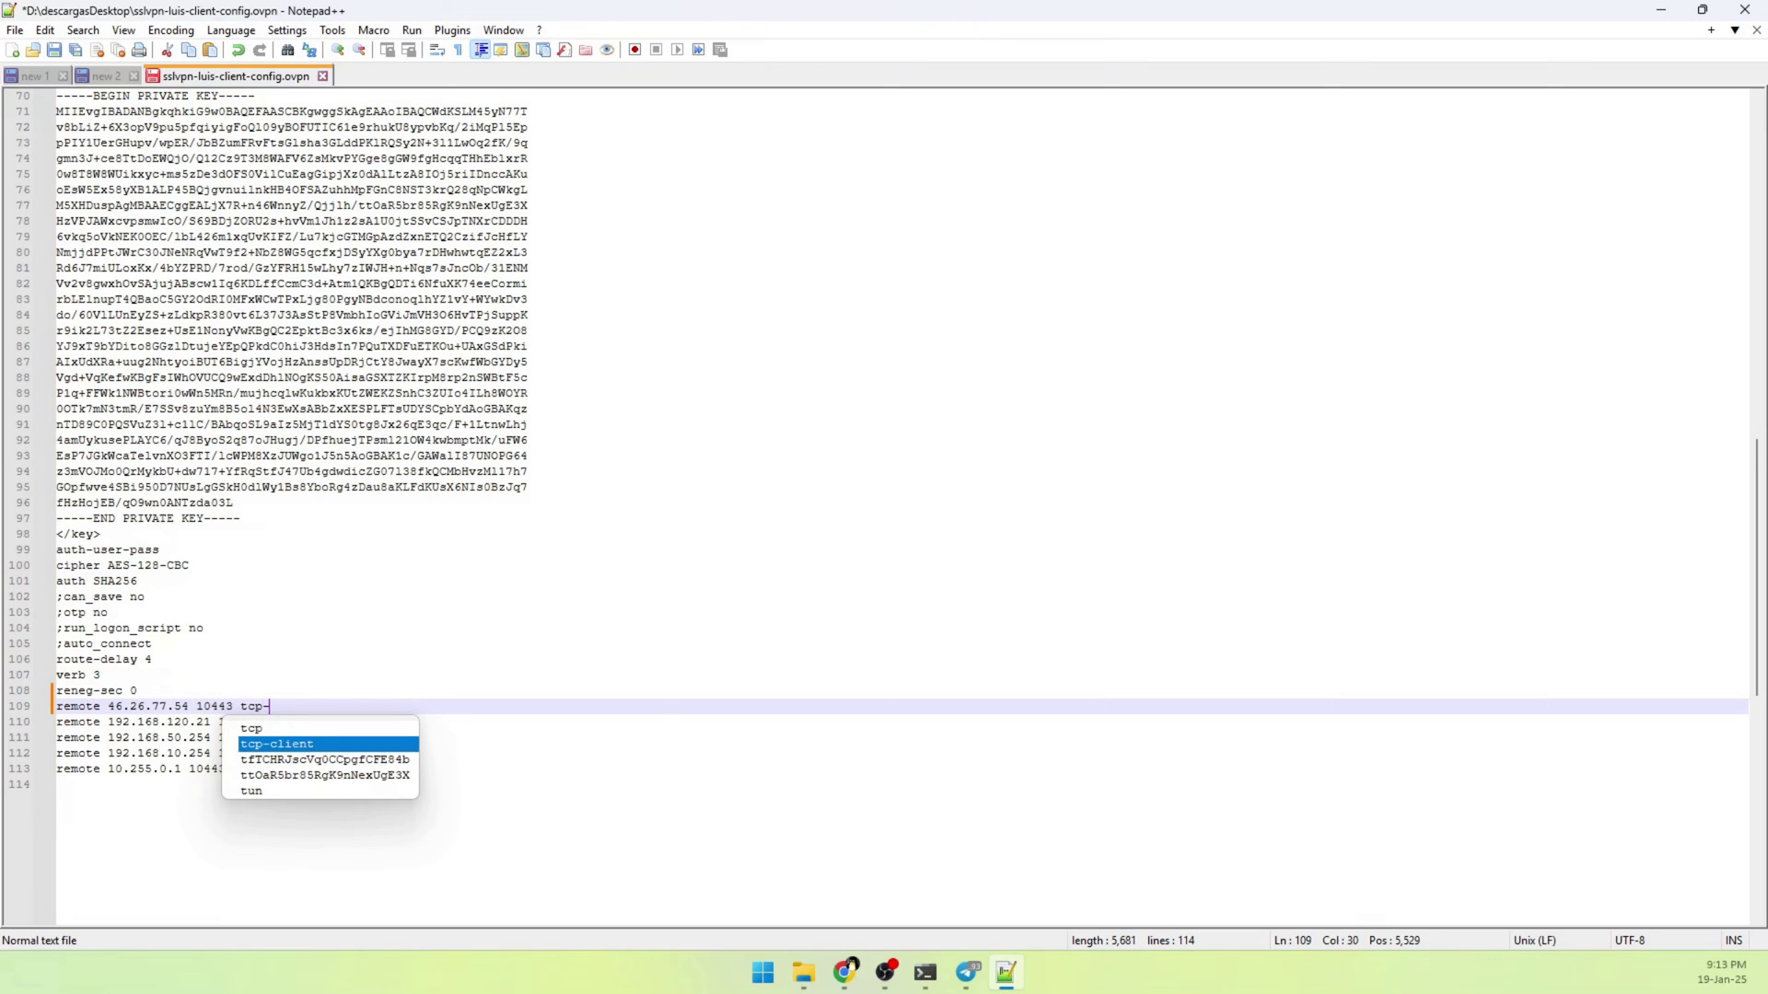
pyautogui.press('Return')
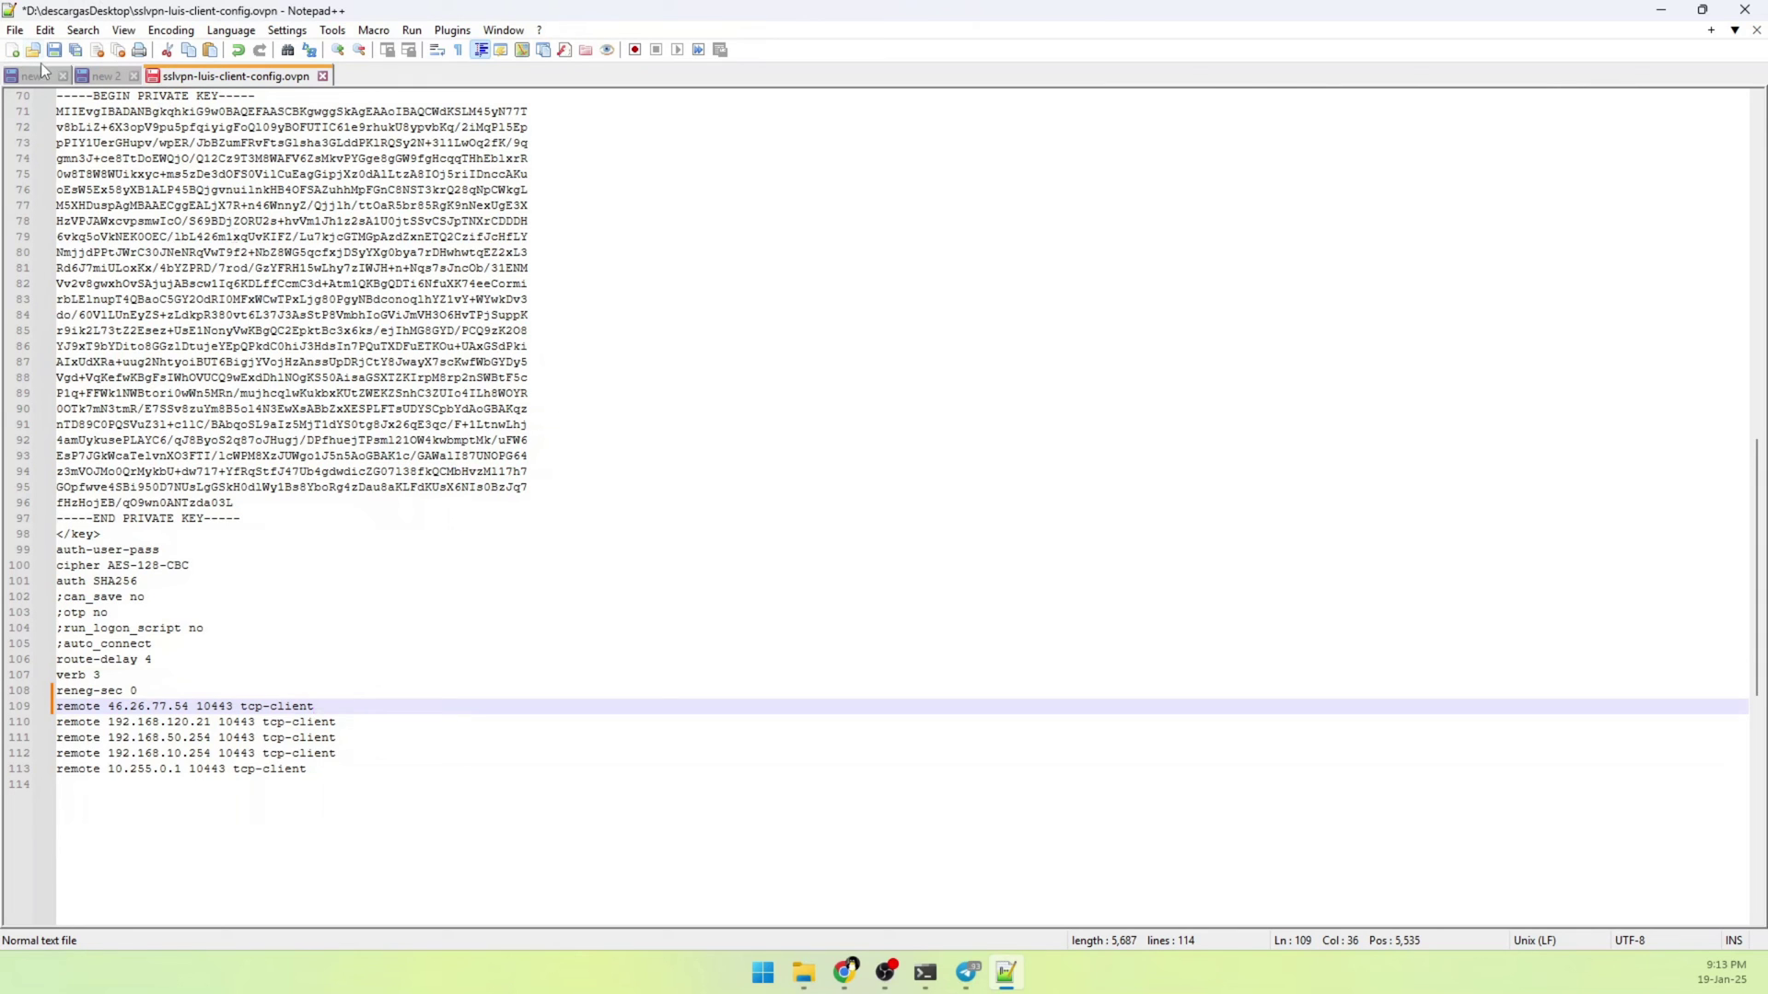
pyautogui.click(14, 31)
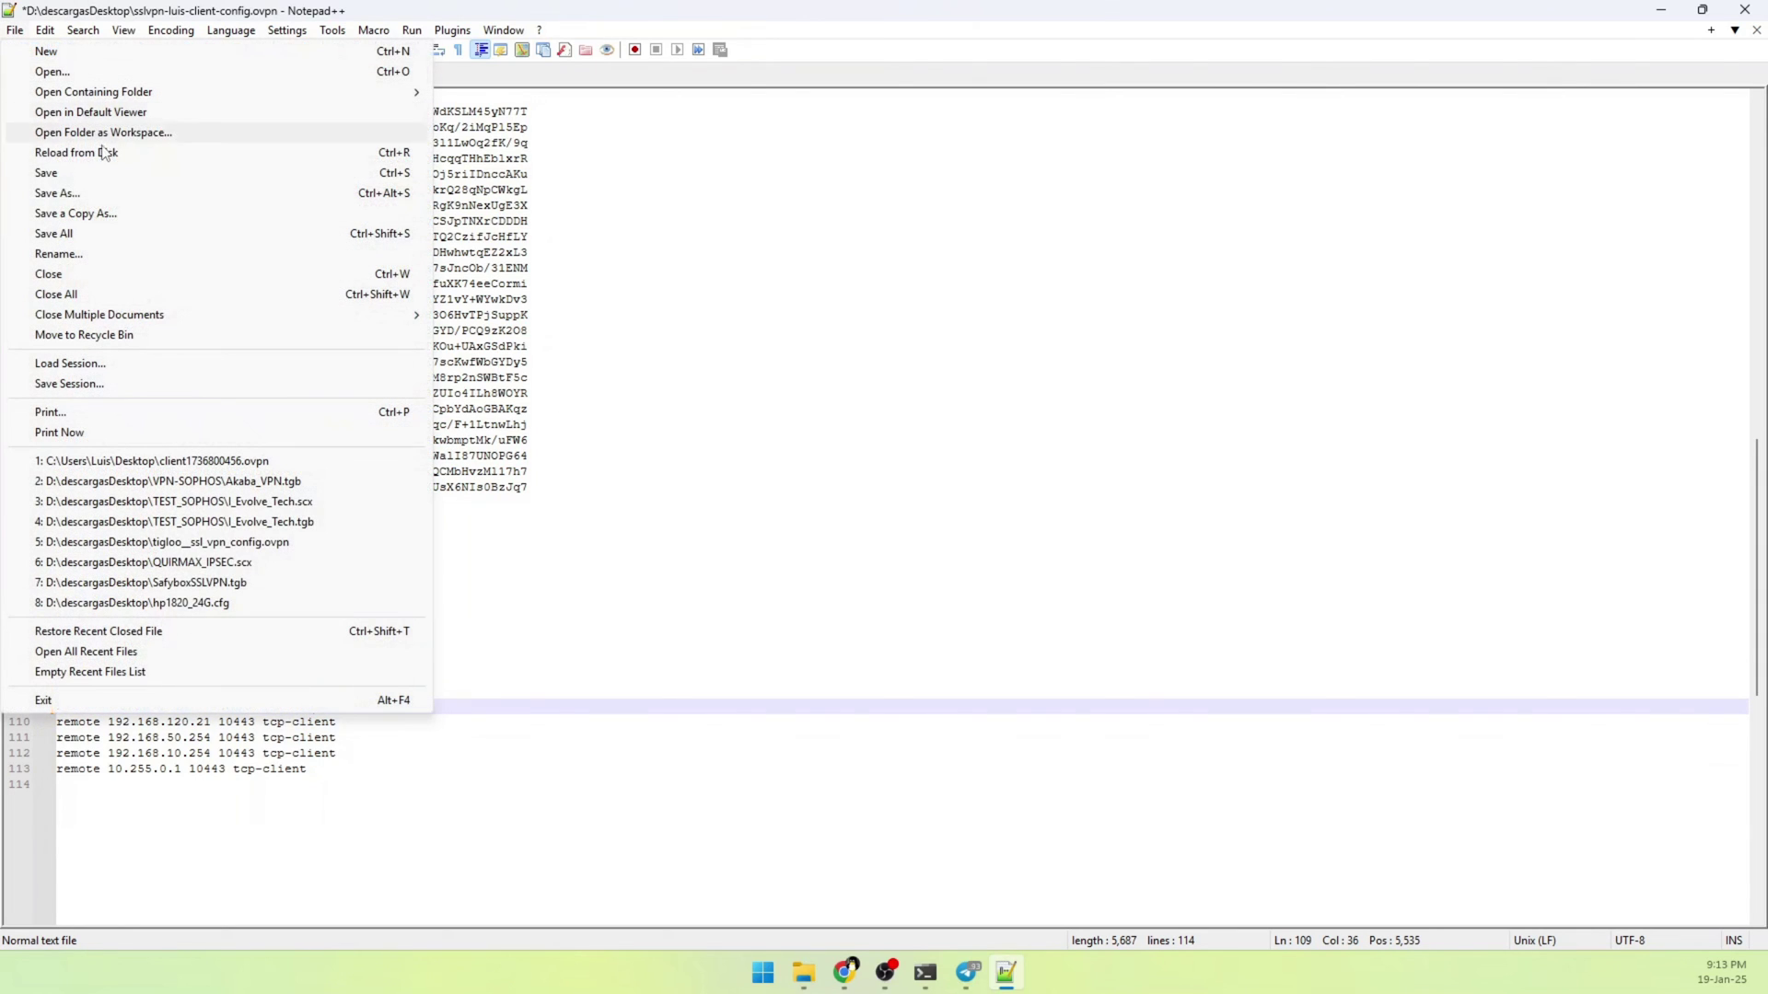
pyautogui.click(95, 177)
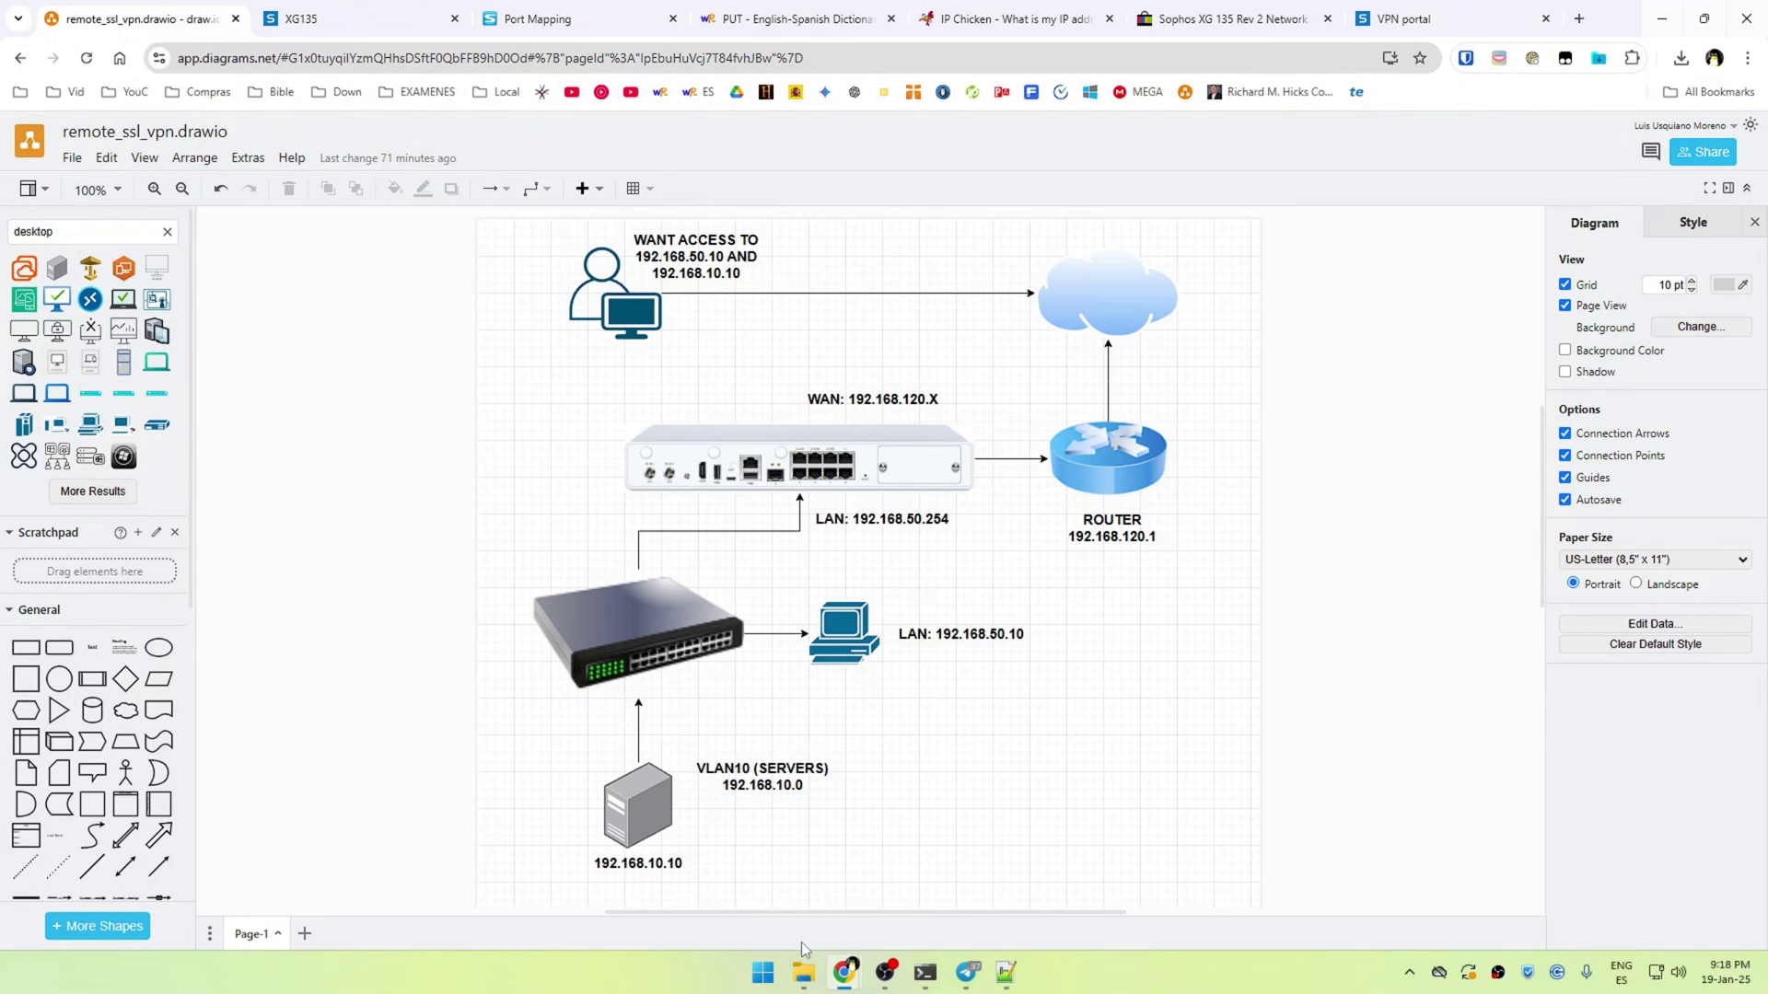
# Import the edited .ovpn profile from Downloads into OpenVPN Connect
pyautogui.moveTo(803, 971)
pyautogui.click(744, 921)
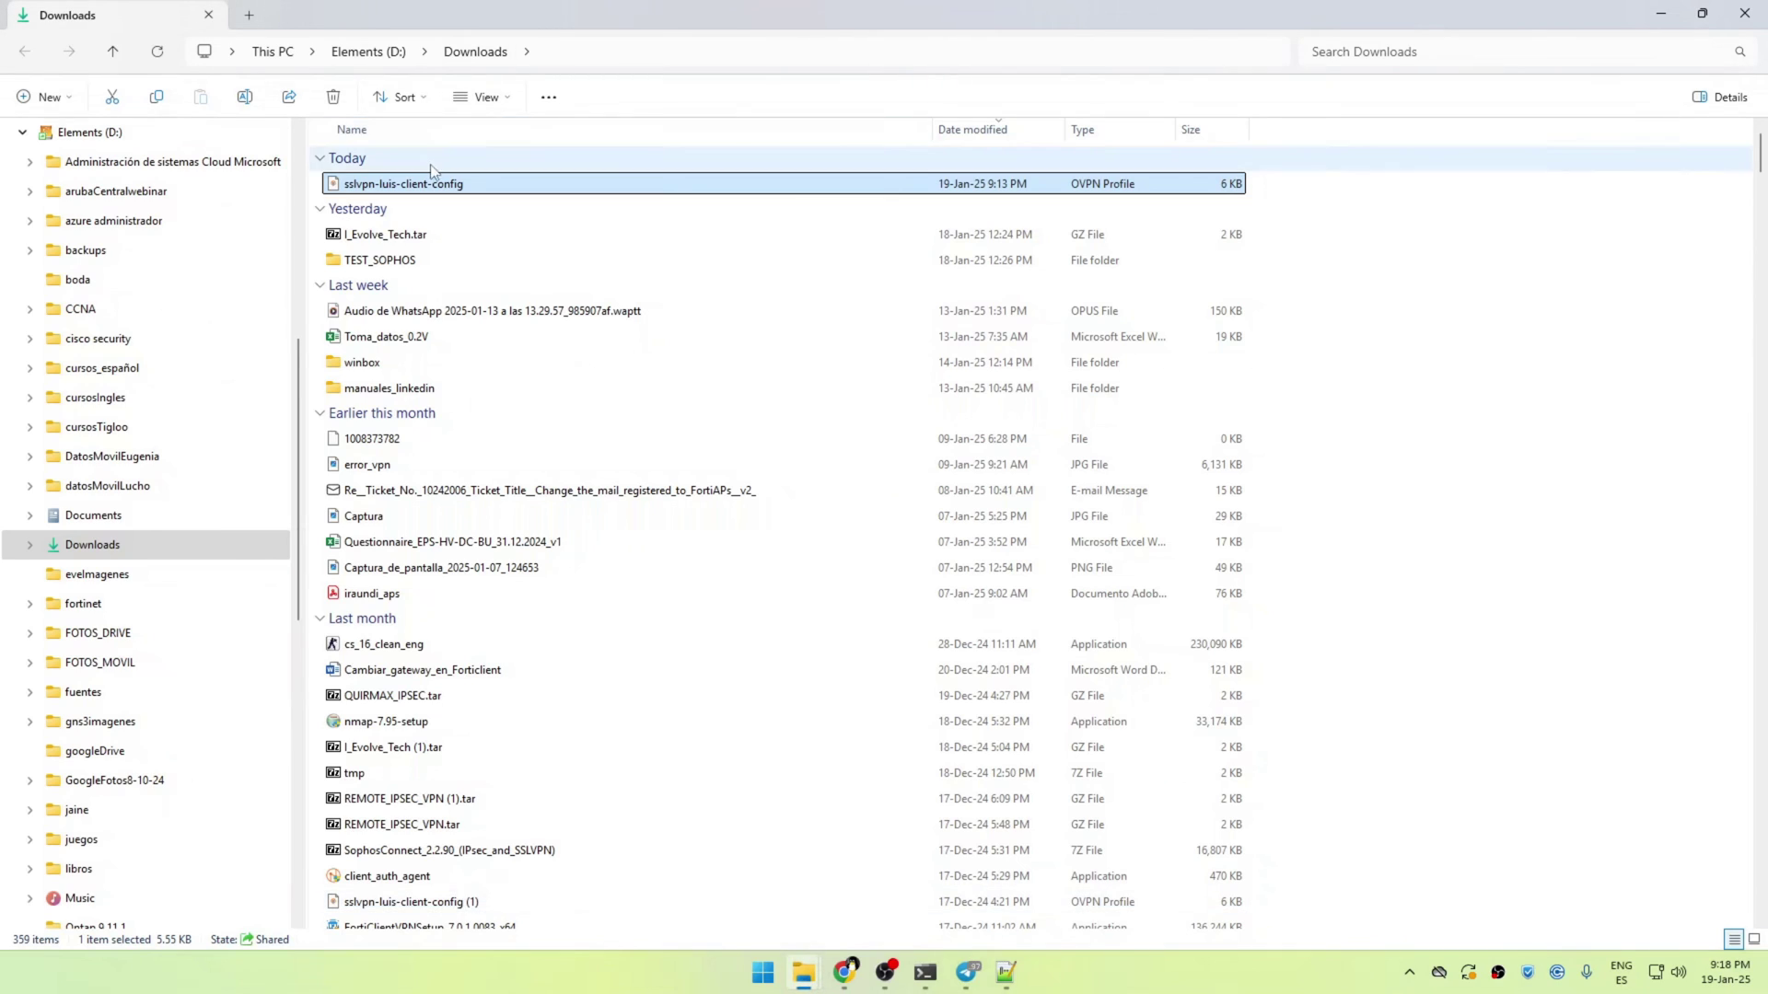
pyautogui.doubleClick(448, 186)
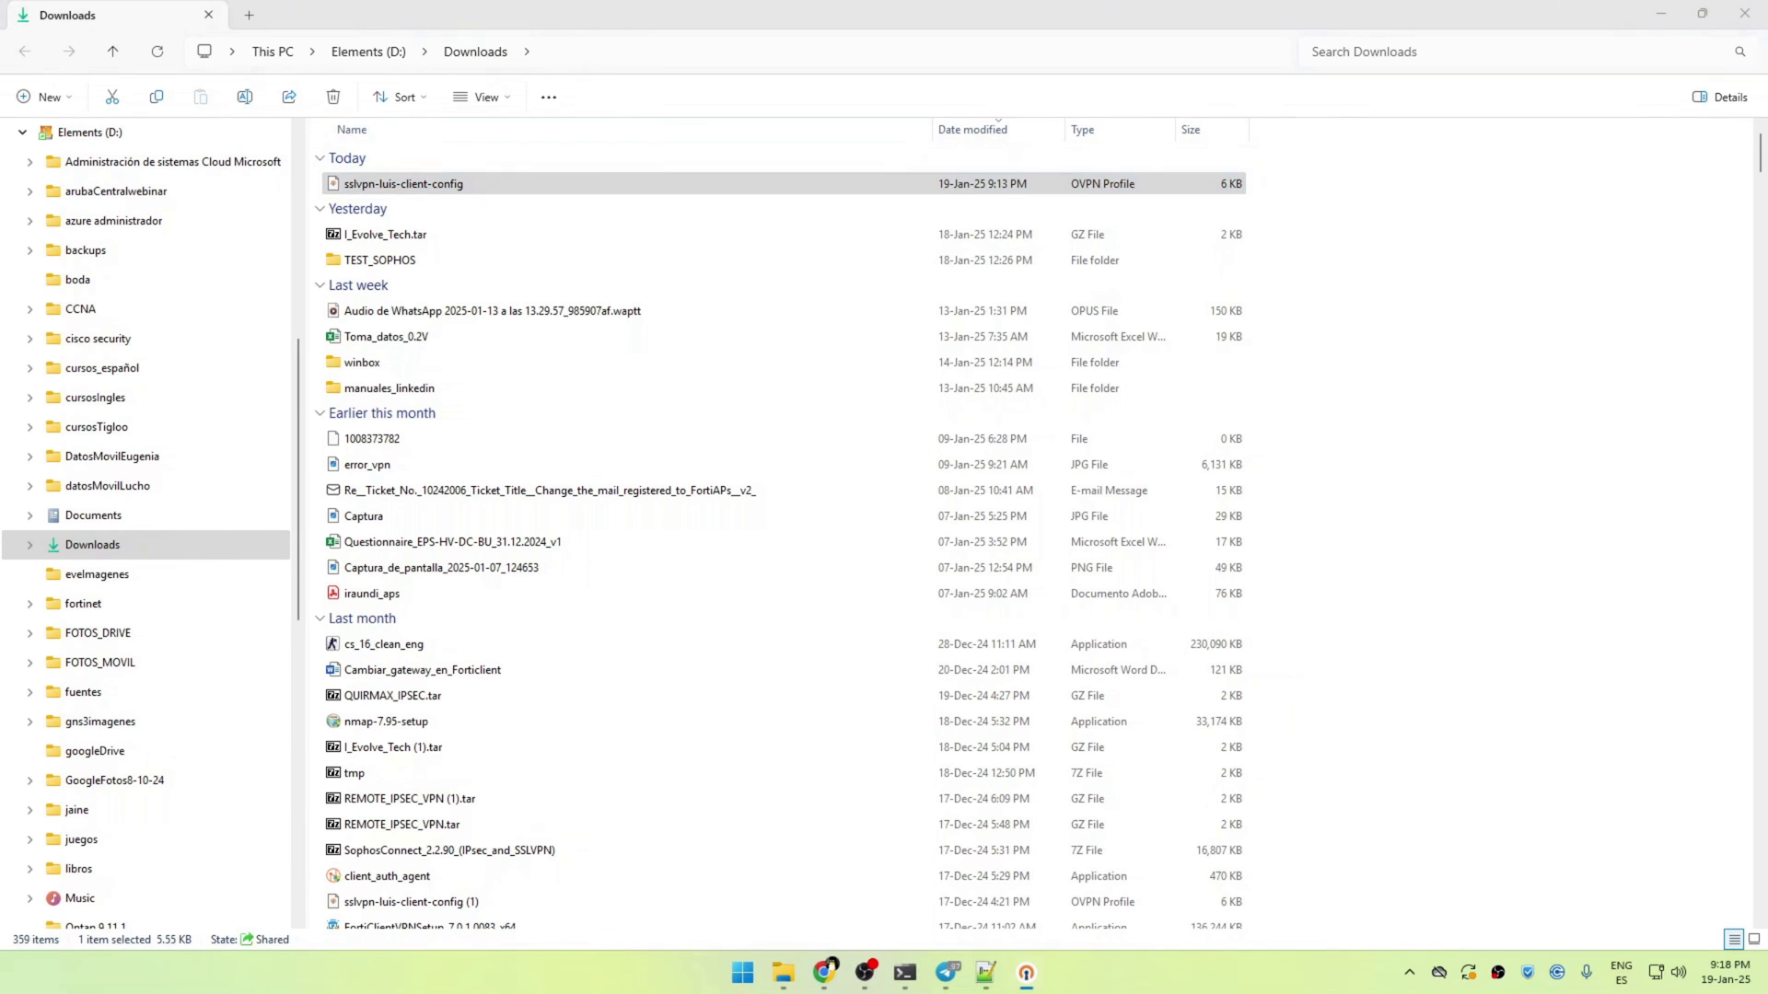
pyautogui.moveTo(1354, 184); pyautogui.dragTo(936, 138)
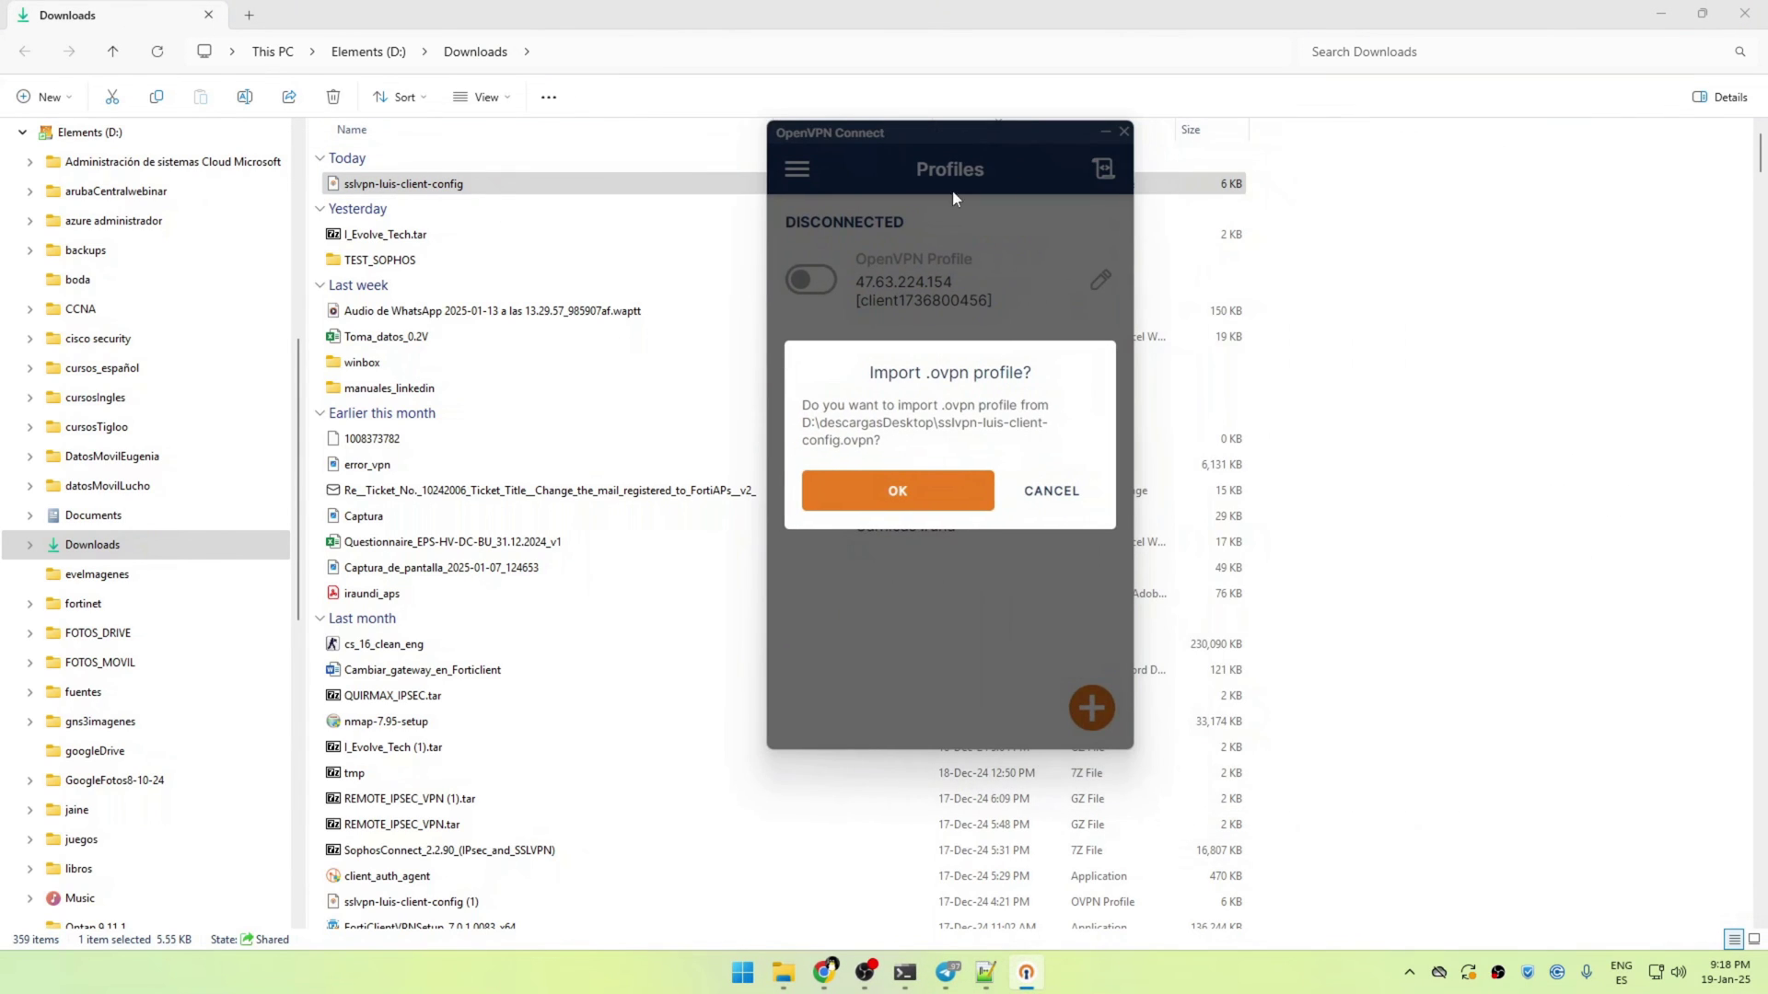
pyautogui.click(910, 495)
# Enter the VPN user's username and password to connect the profile
pyautogui.click(865, 368)
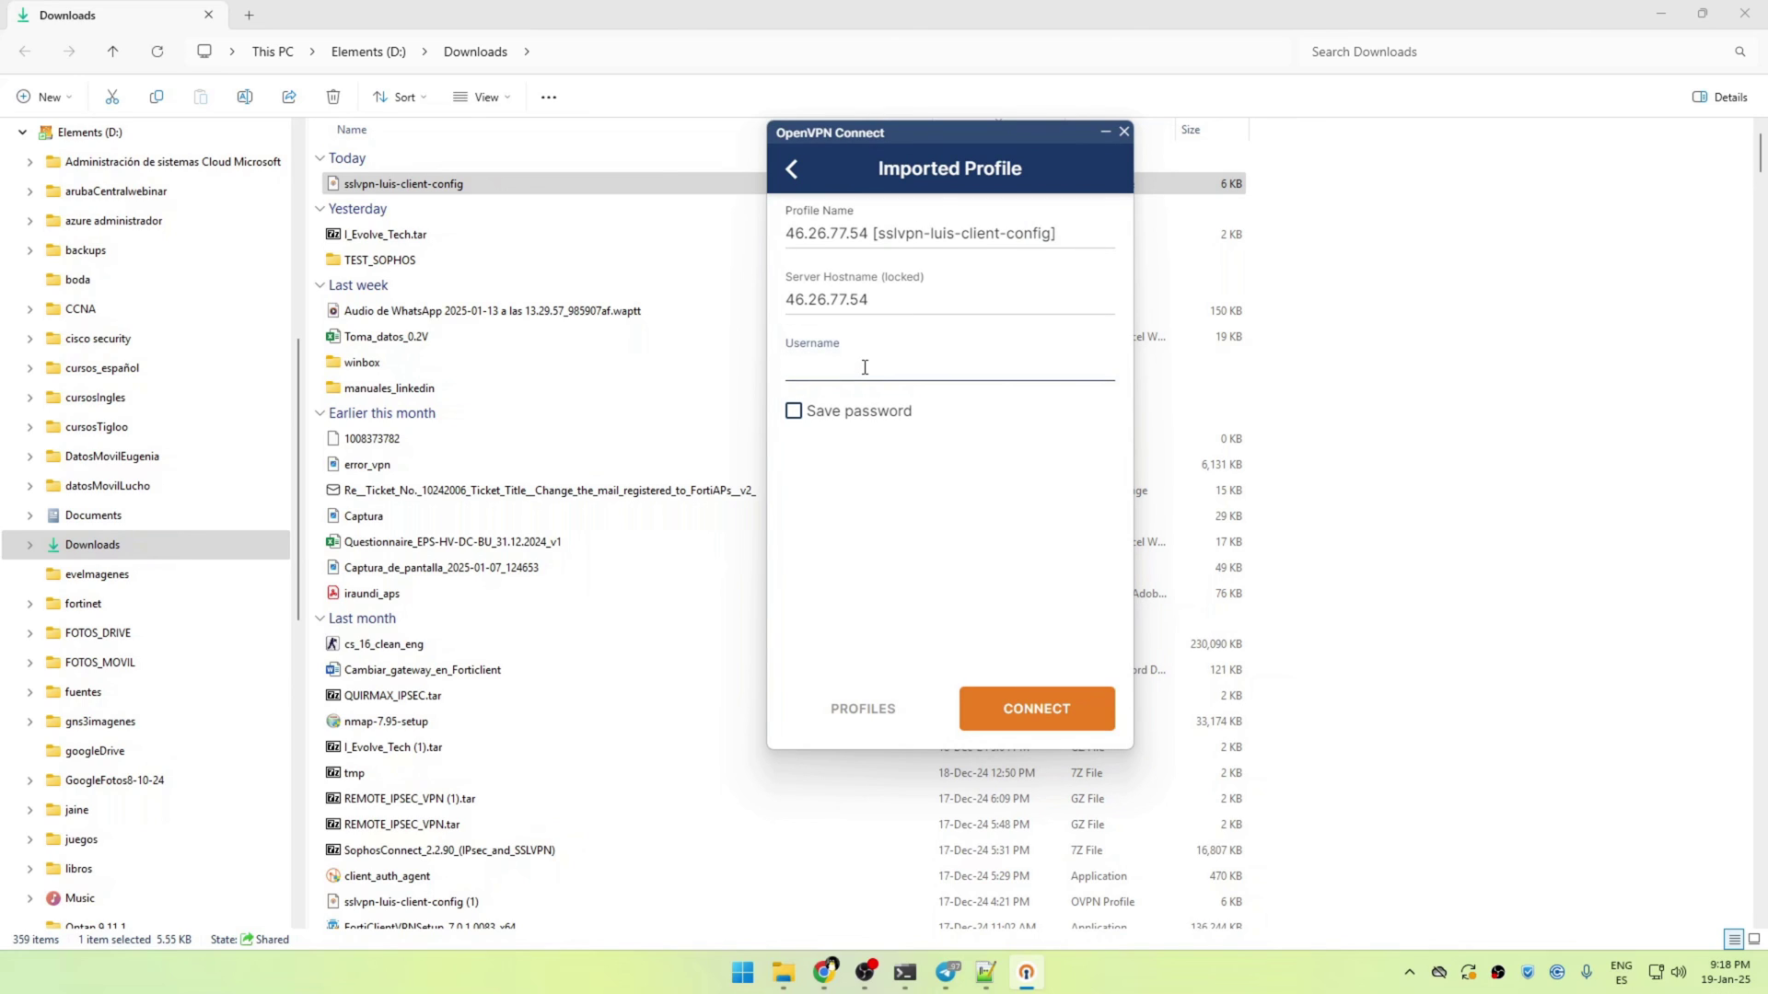
pyautogui.write('luis')
pyautogui.click(1037, 709)
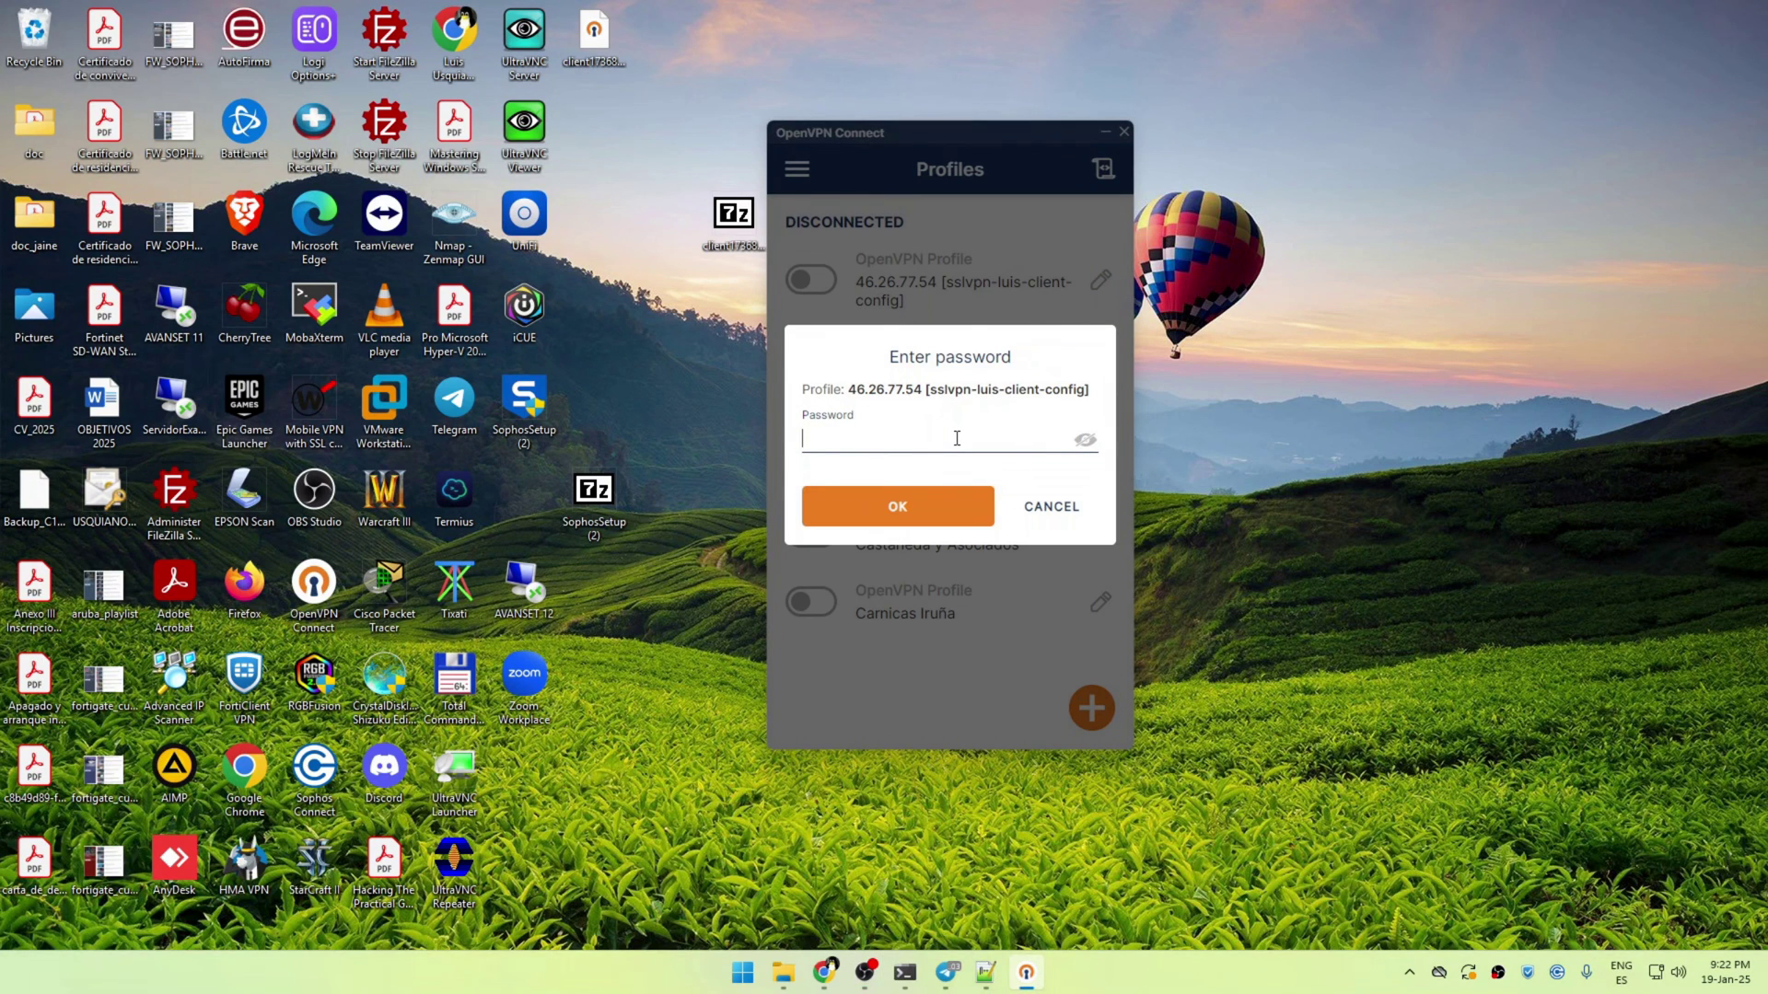
pyautogui.write('••••••••••')
pyautogui.click(932, 514)
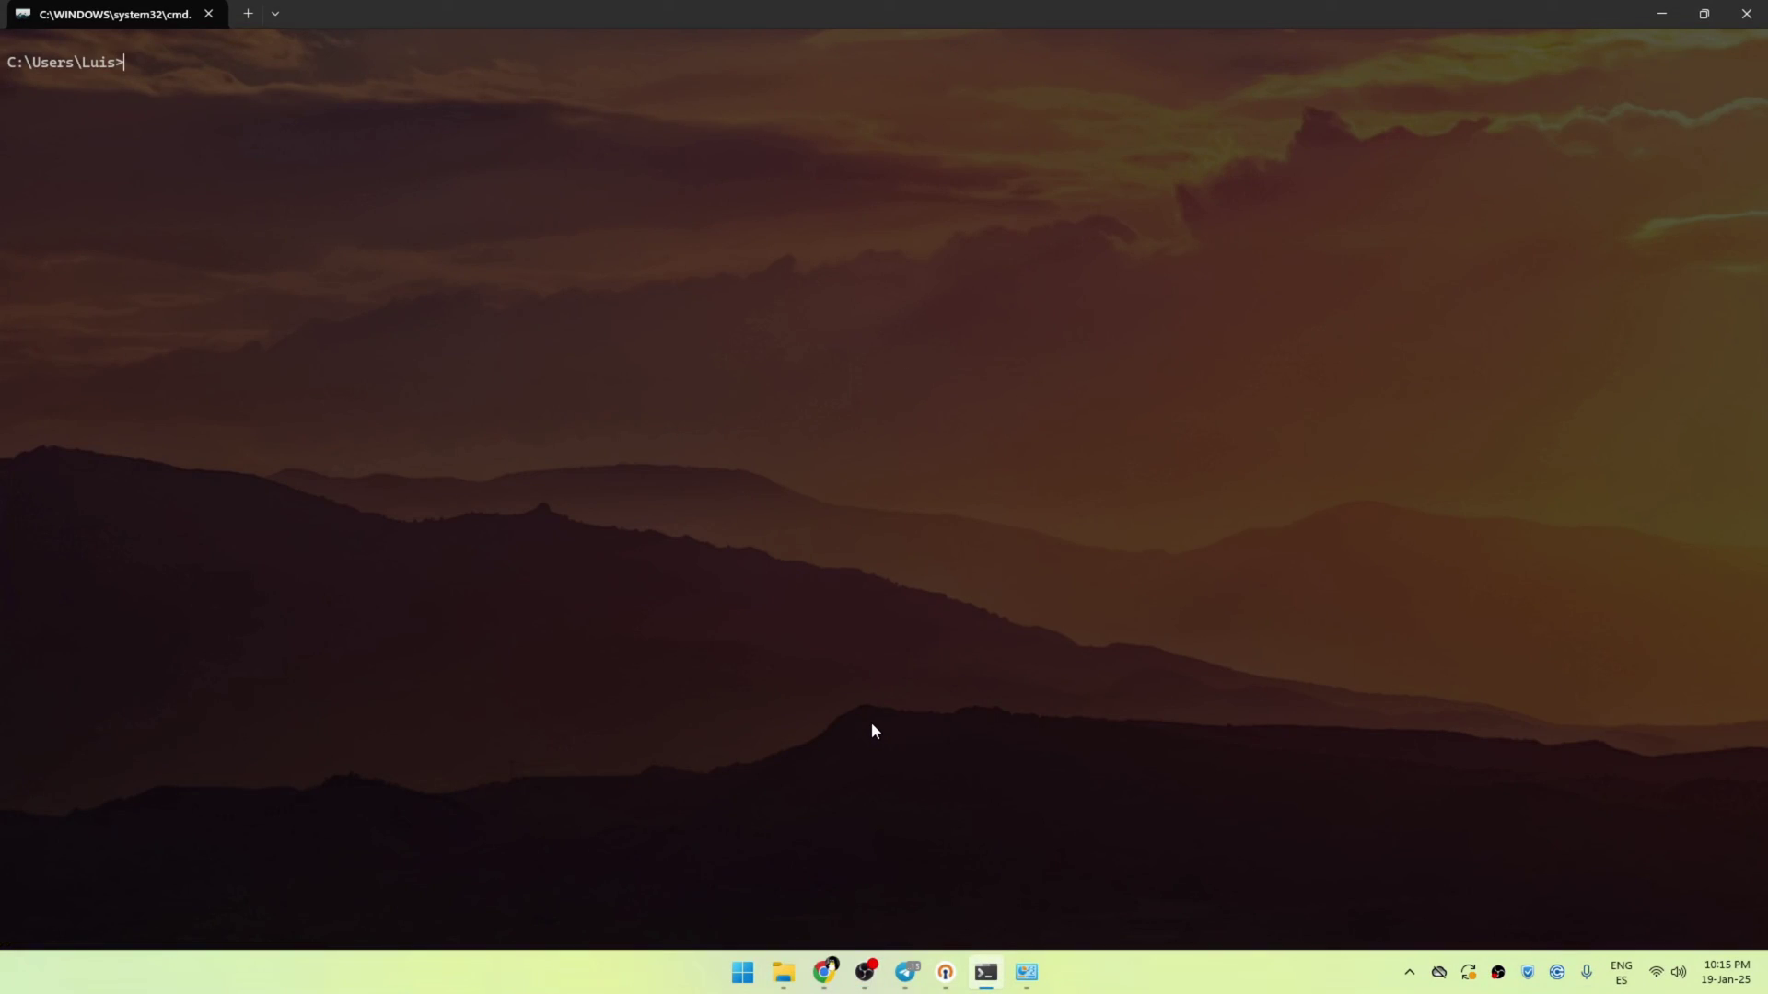
# Ping 192.168.50.254, then edit the recalled command to ping 192.168.10.254
pyautogui.write('ping 192.168.50.254')
pyautogui.press('Return')
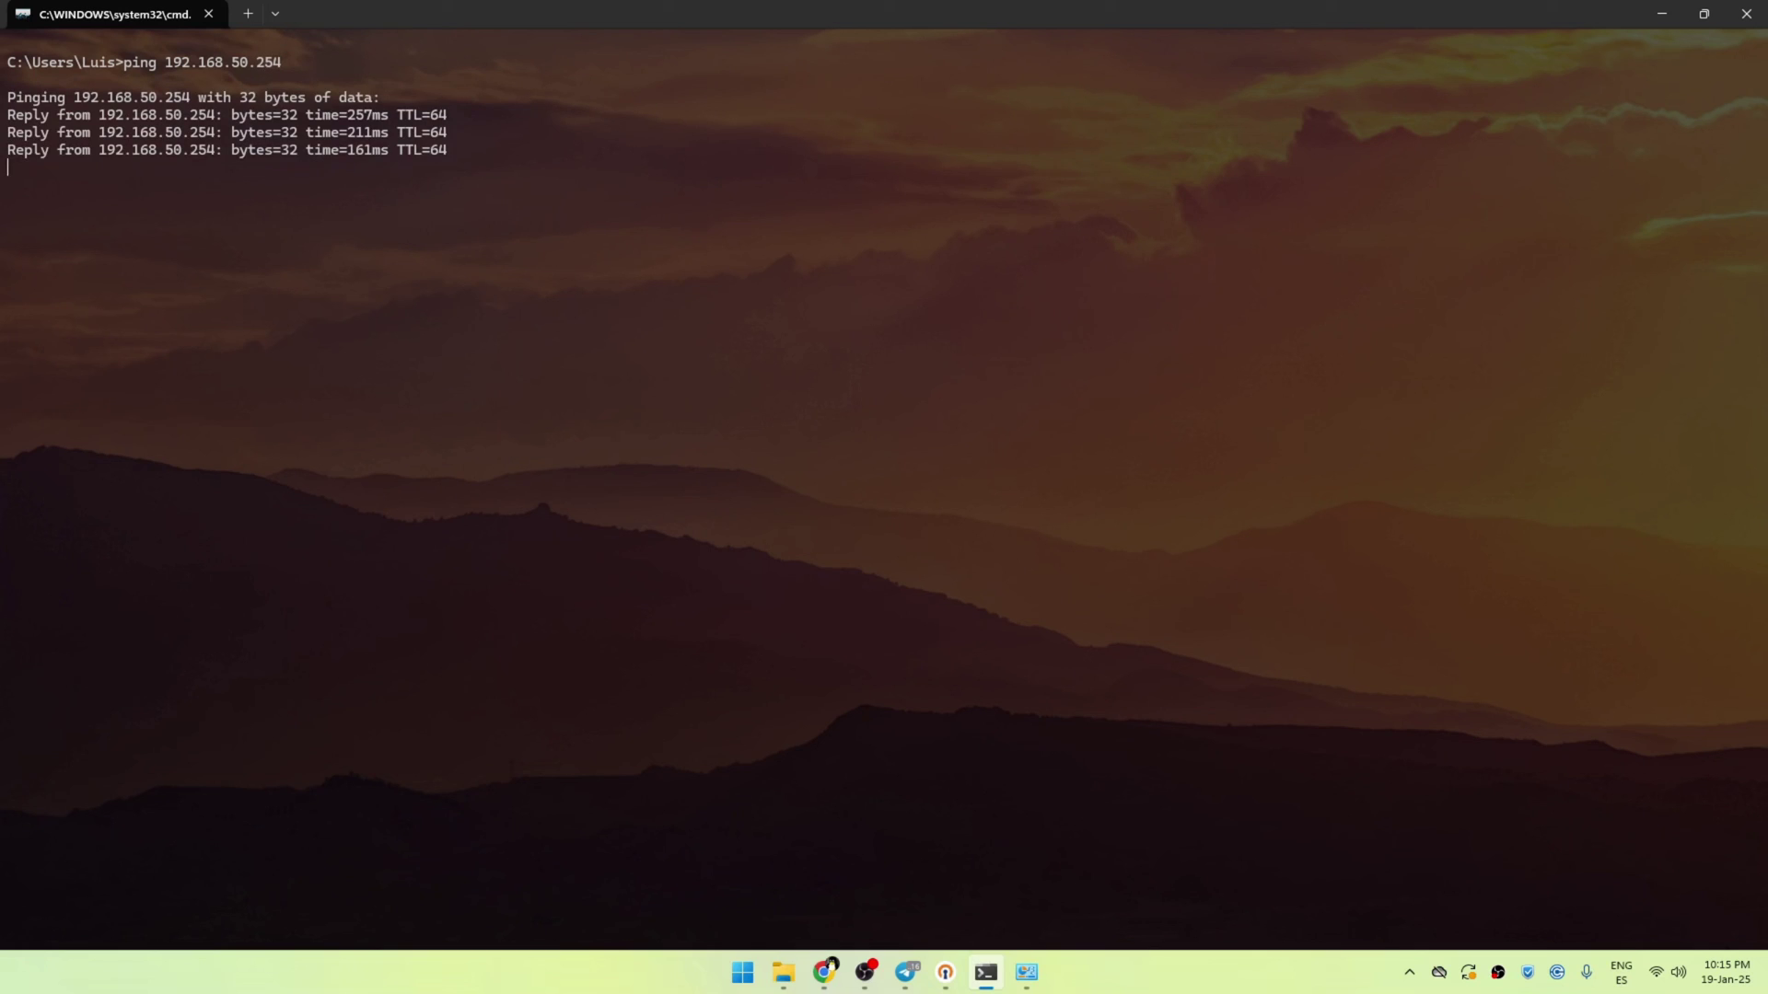
pyautogui.press('Up')
pyautogui.press('Left')
pyautogui.press('Left')
pyautogui.press('Left')
pyautogui.press('Left')
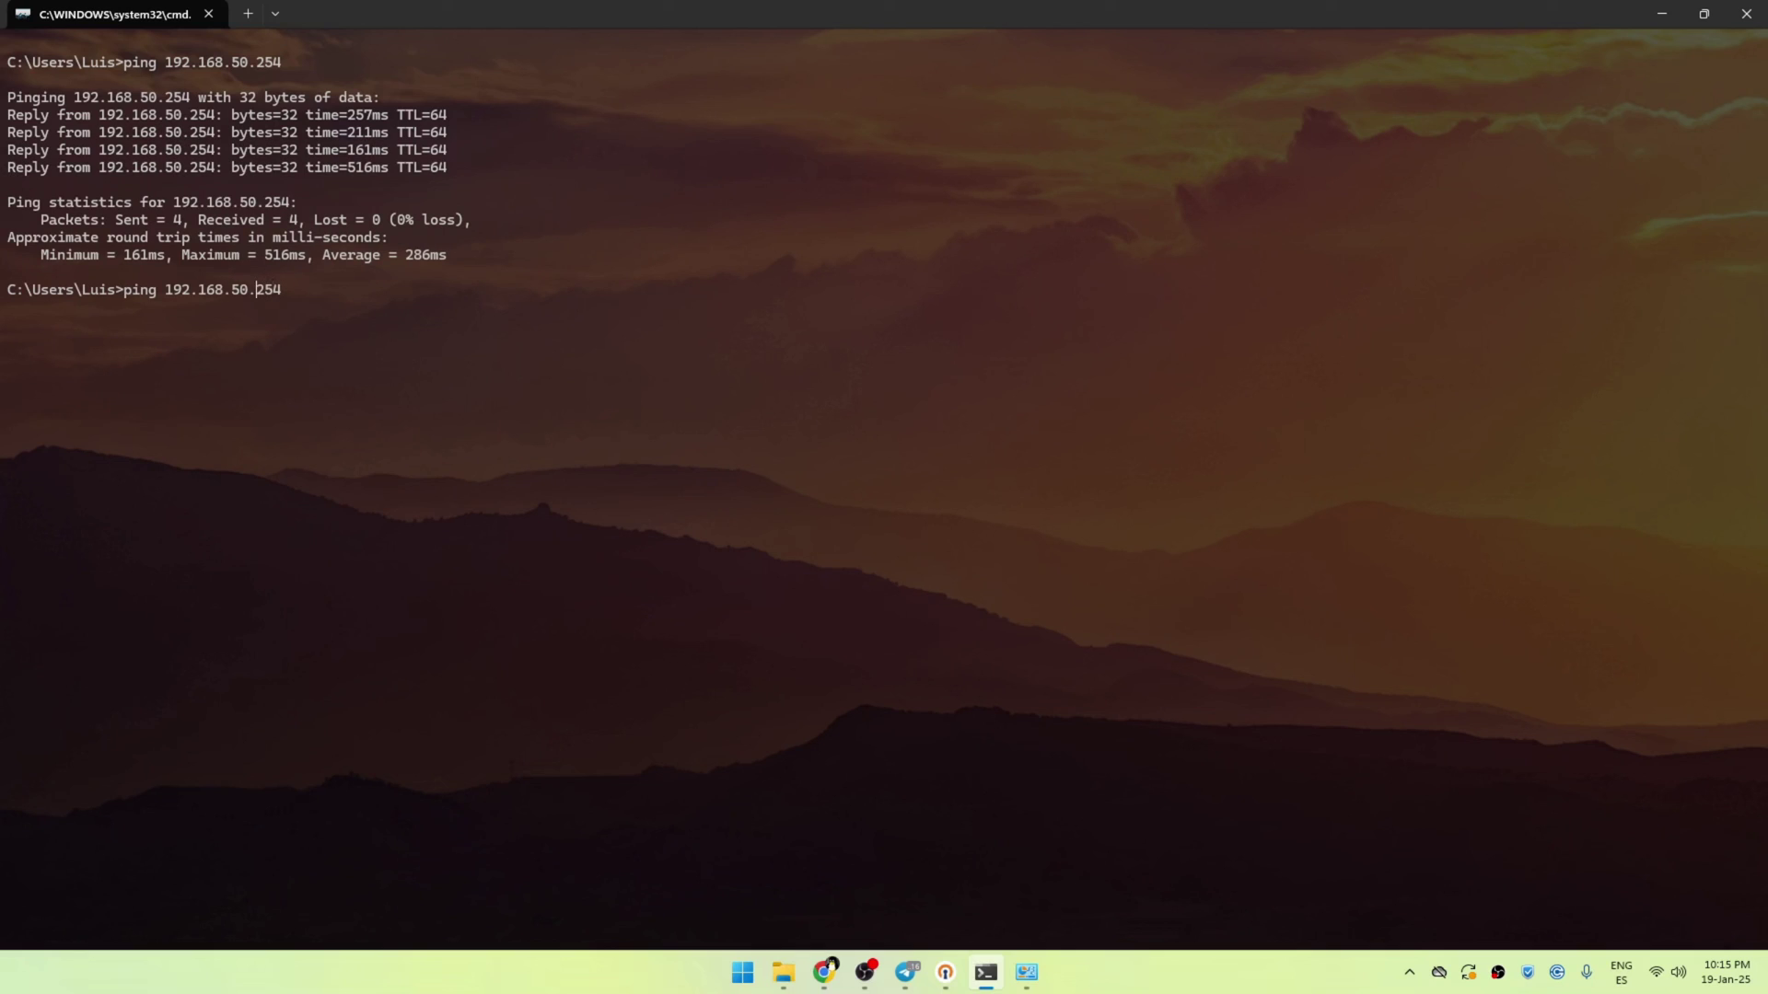
pyautogui.press('BackSpace')
pyautogui.write('1')
pyautogui.press('Return')
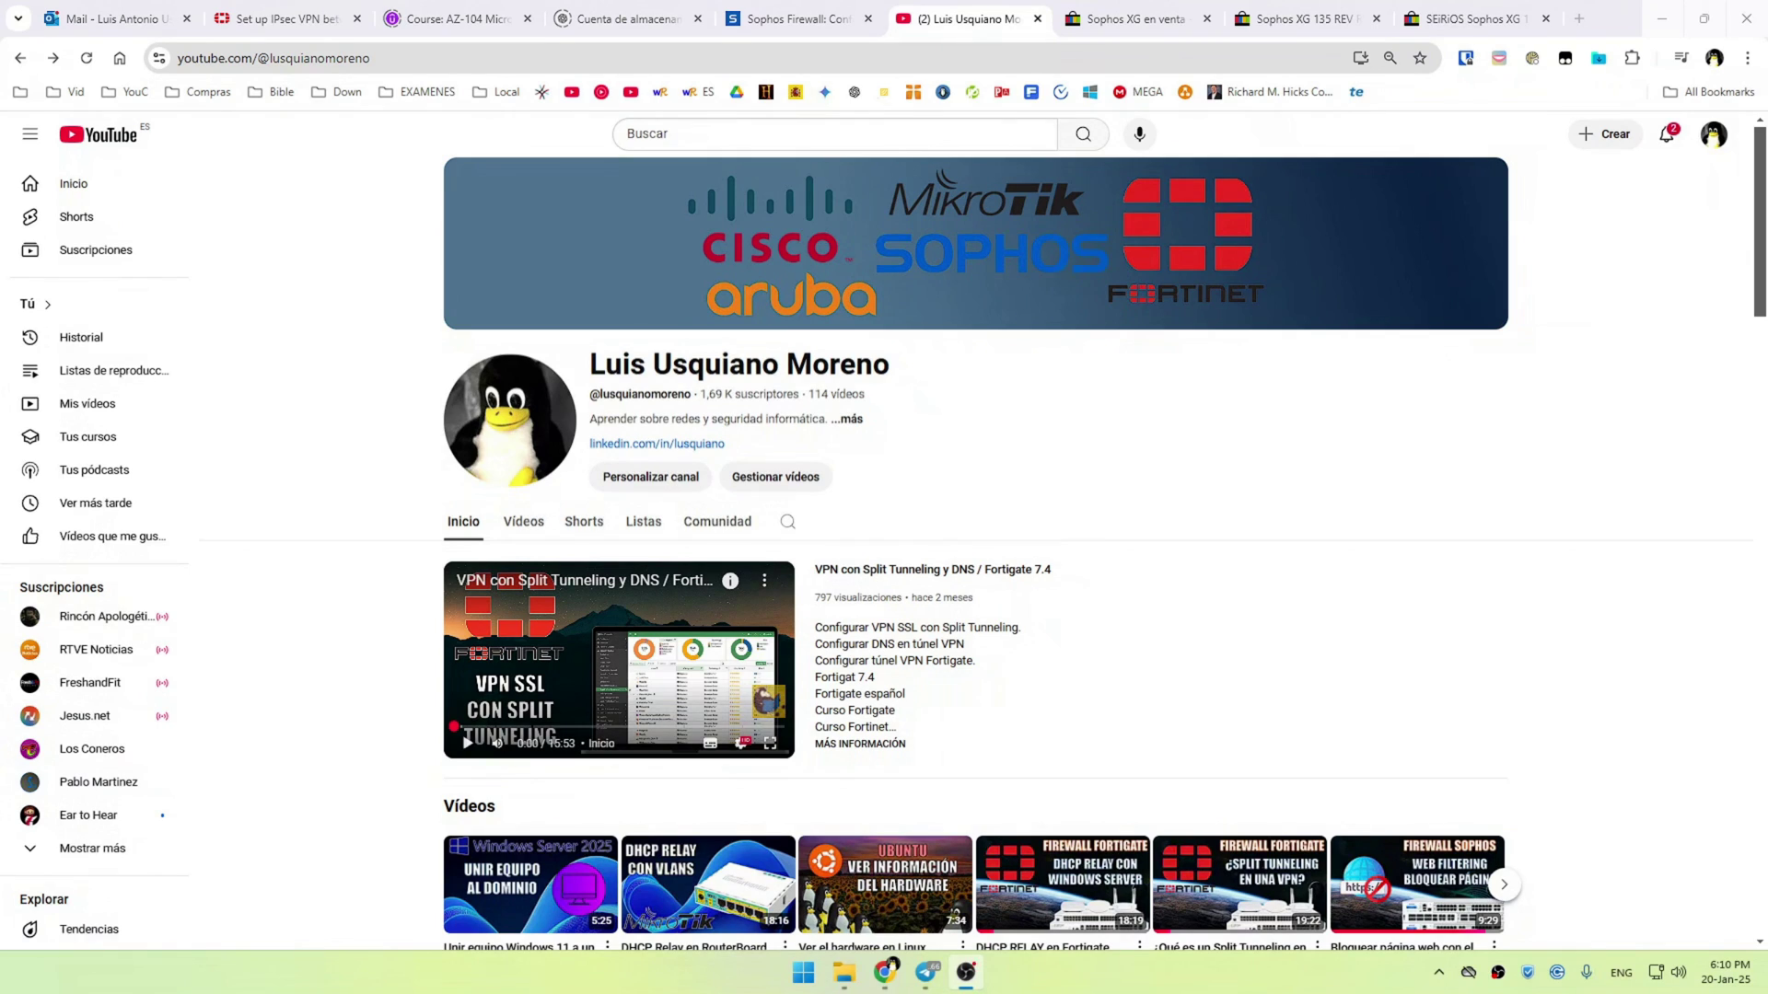
pyautogui.scroll(-1, 1620, 700)
pyautogui.scroll(-5, 1620, 700)
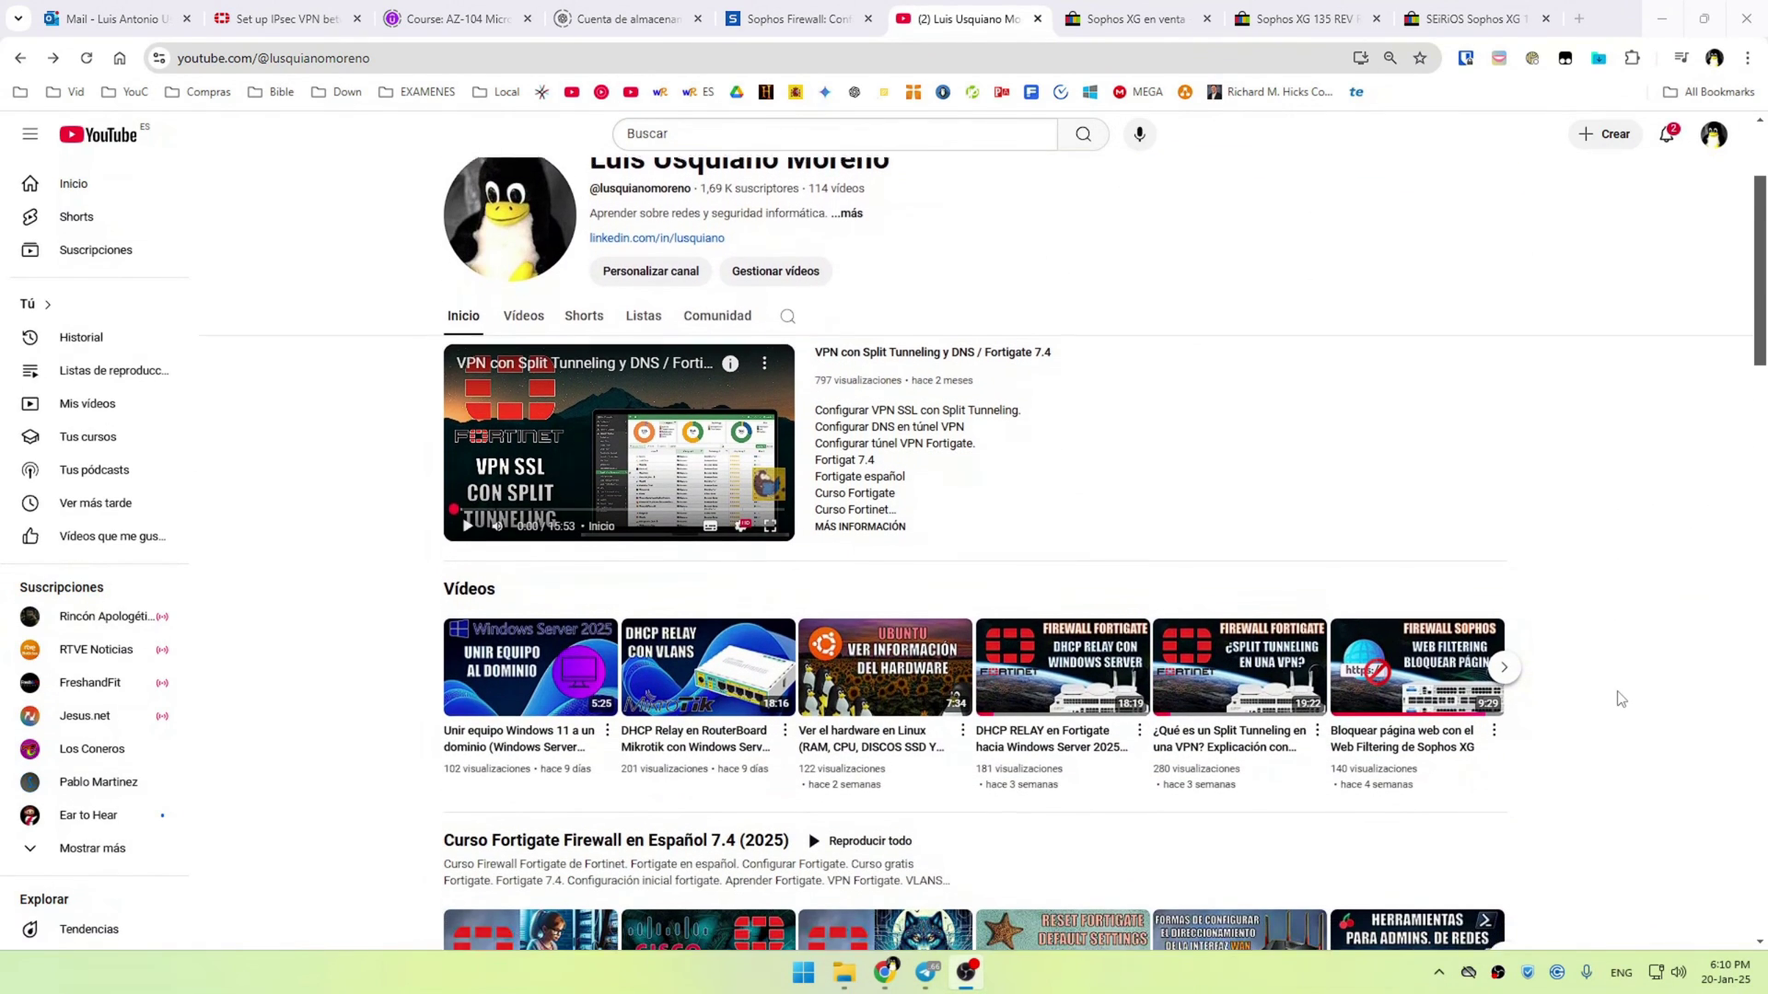
pyautogui.scroll(-3, 1621, 700)
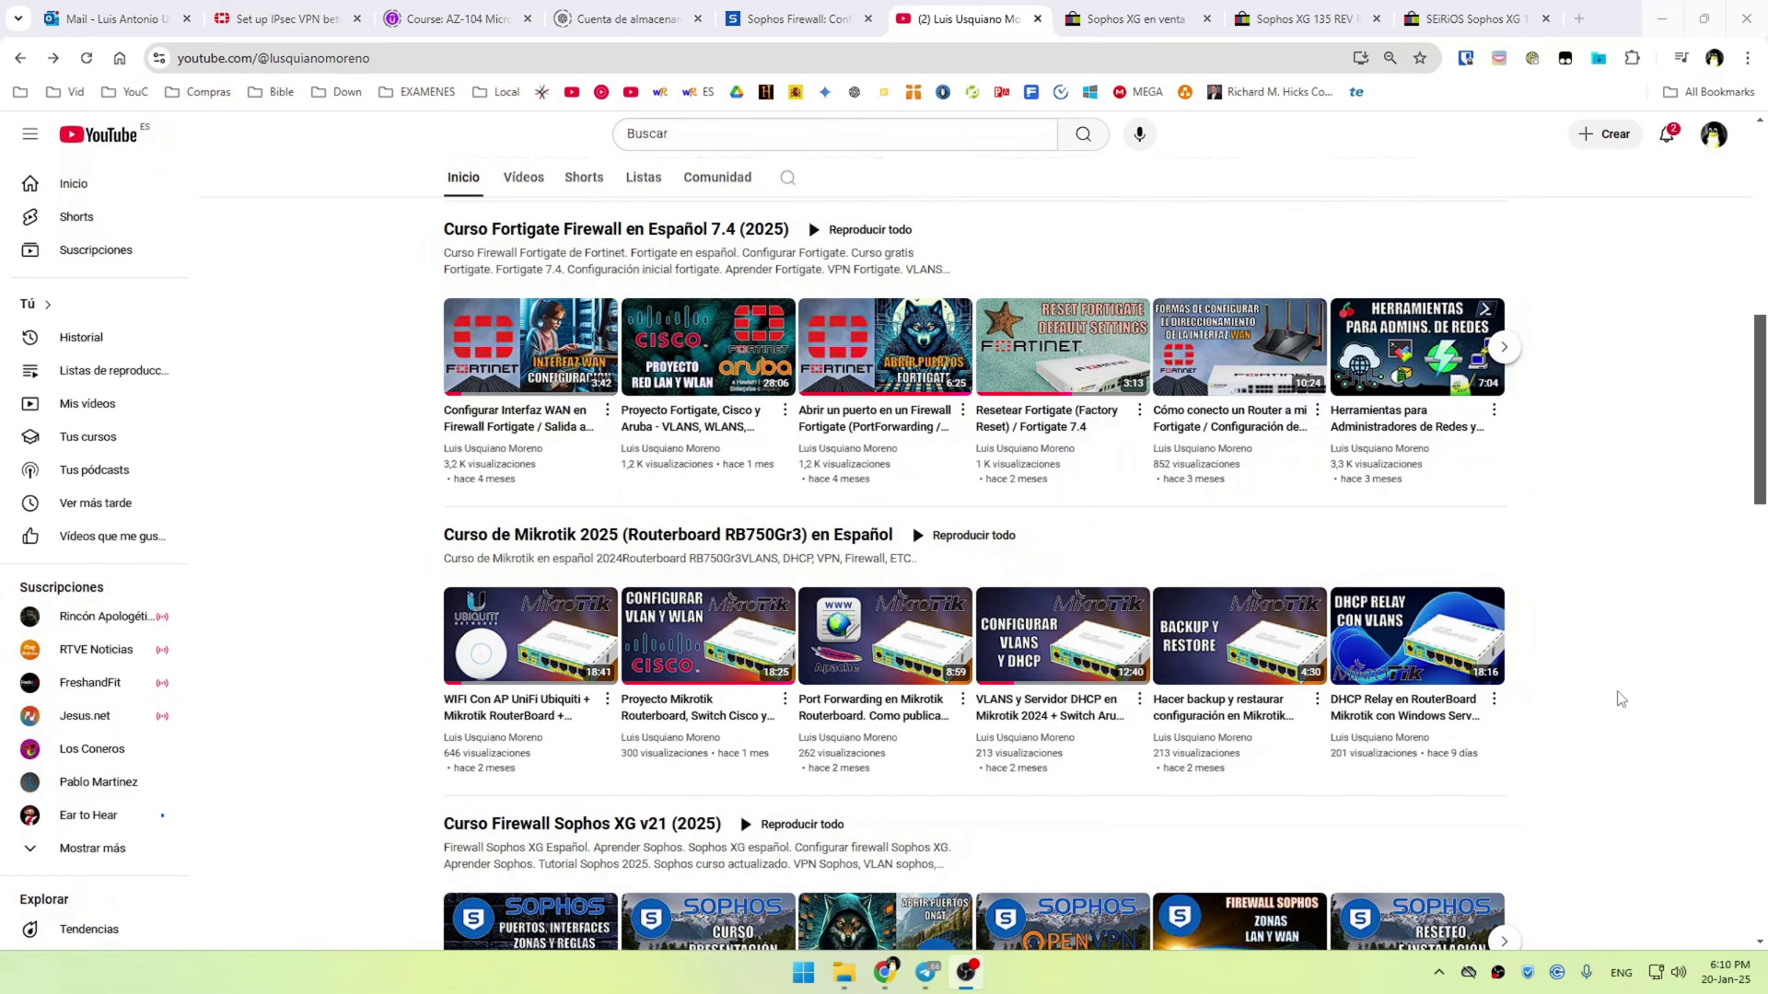
pyautogui.scroll(-1, 1620, 700)
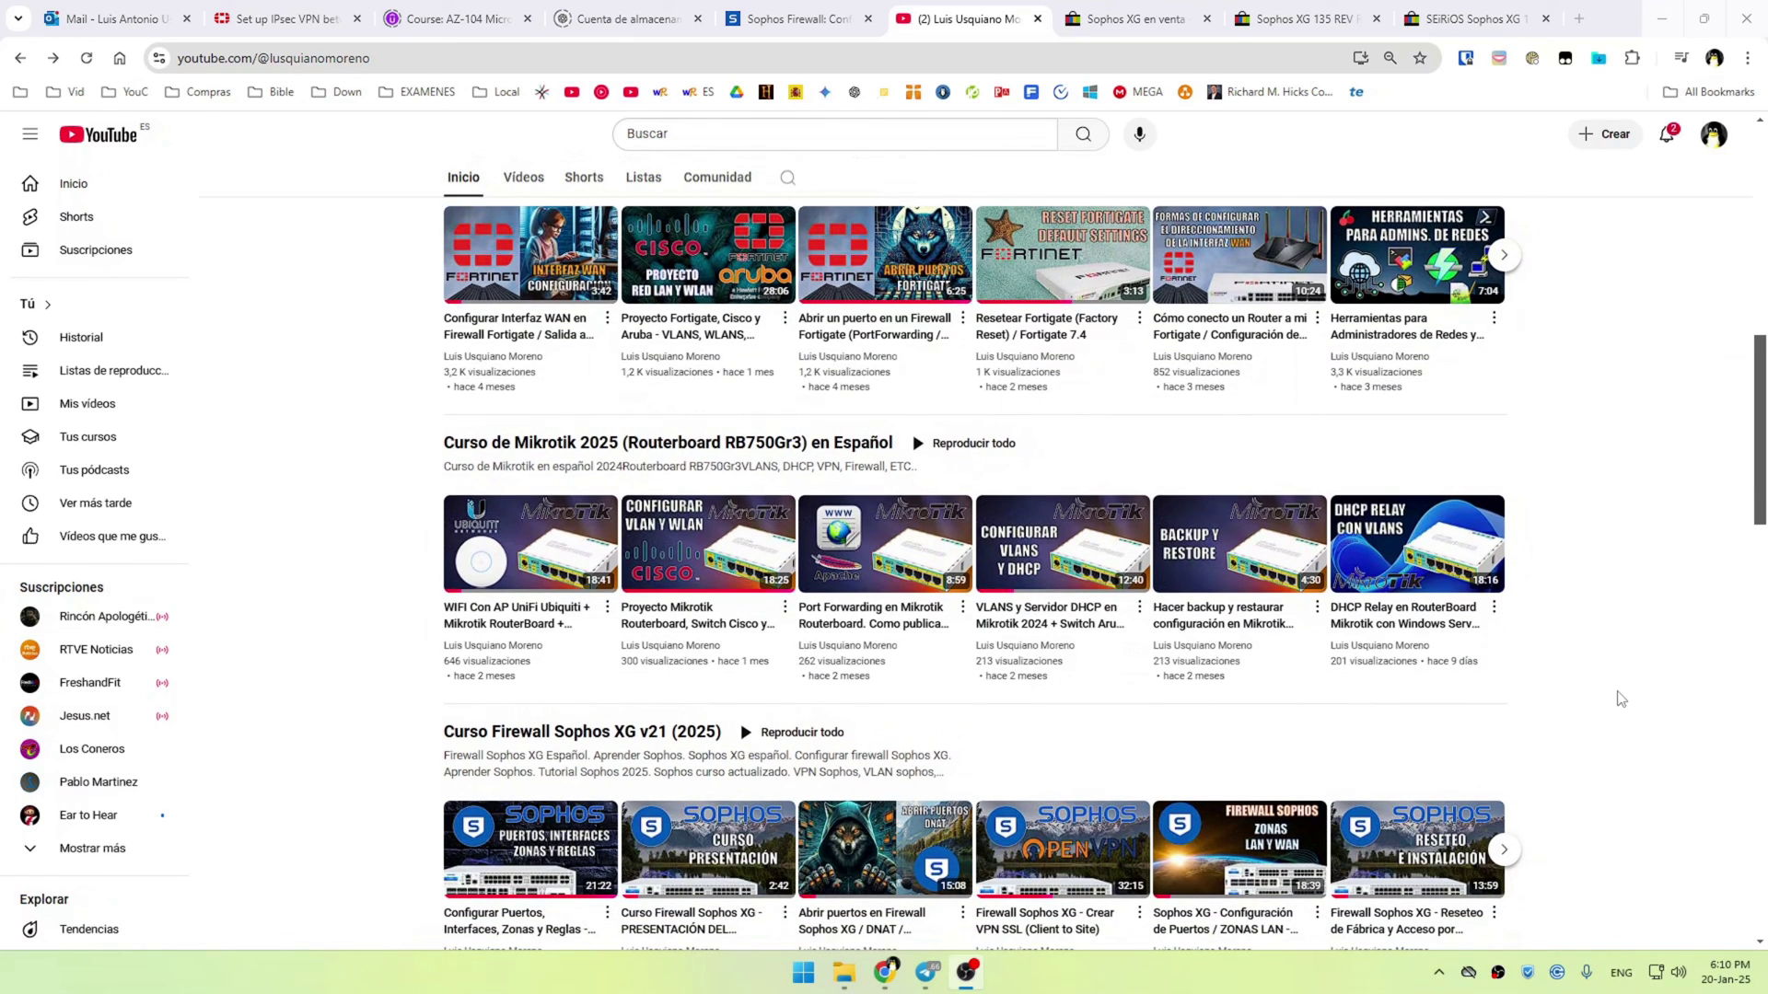
pyautogui.scroll(-1, 1621, 699)
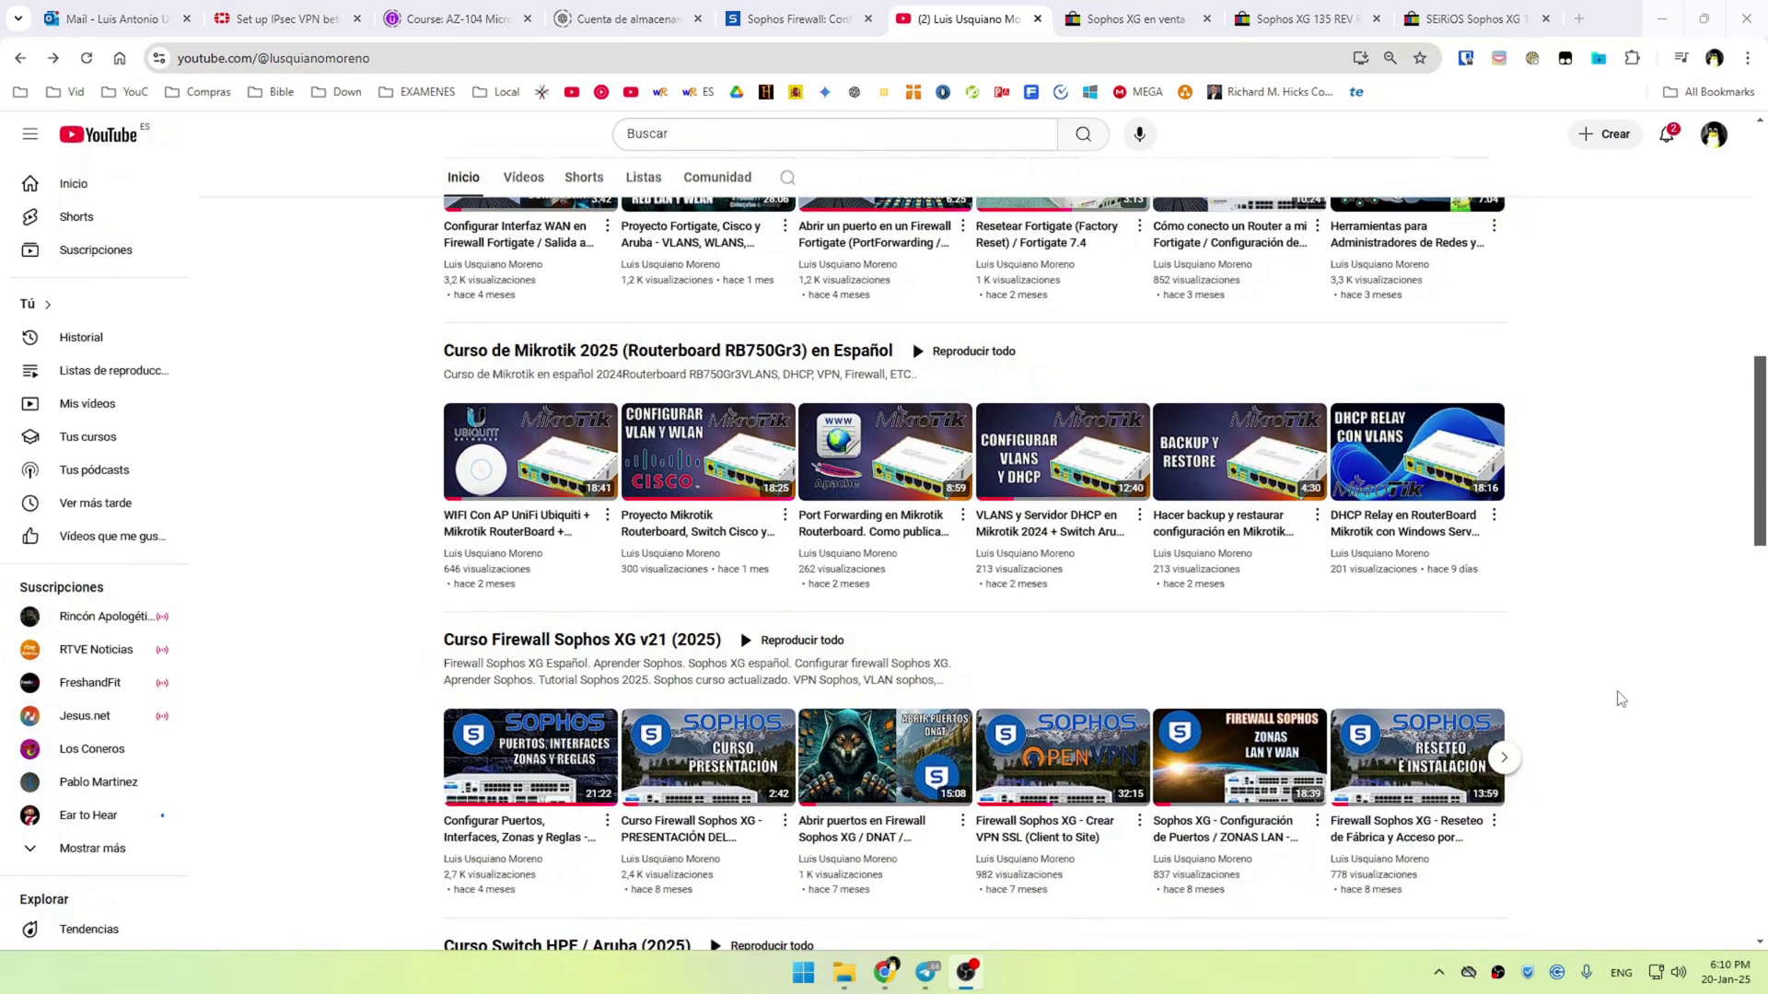
pyautogui.scroll(-1, 1621, 699)
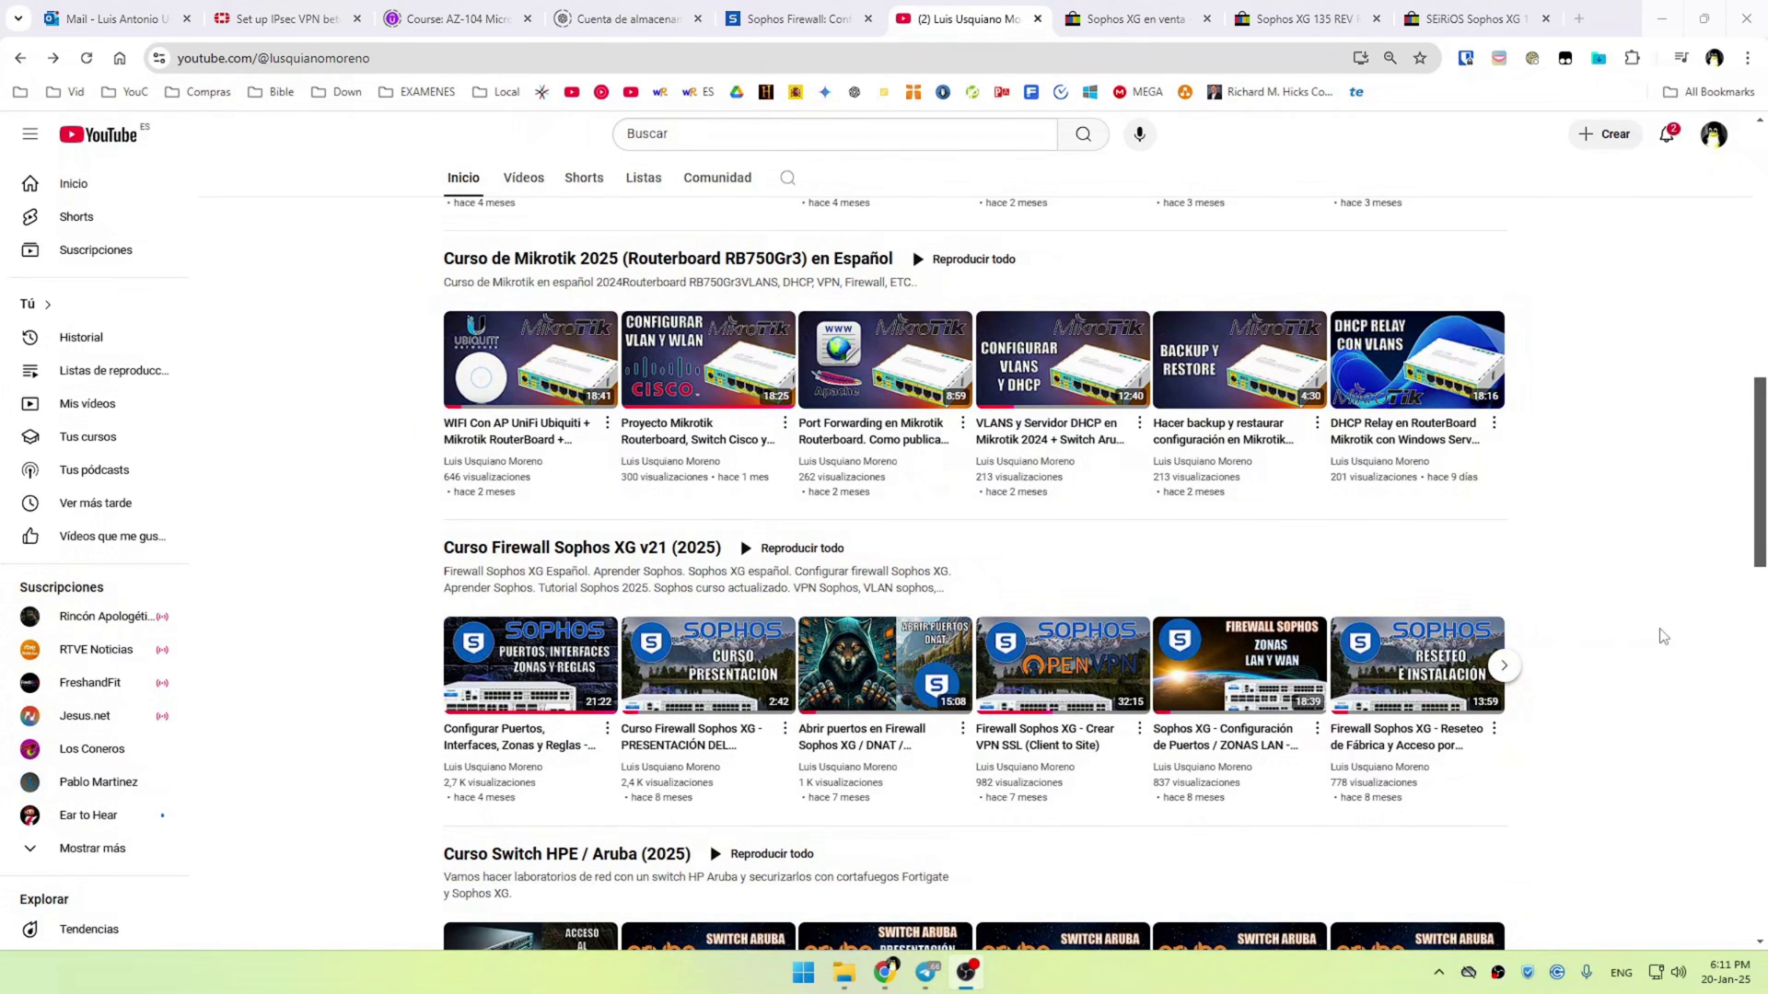
pyautogui.scroll(-1, 1659, 644)
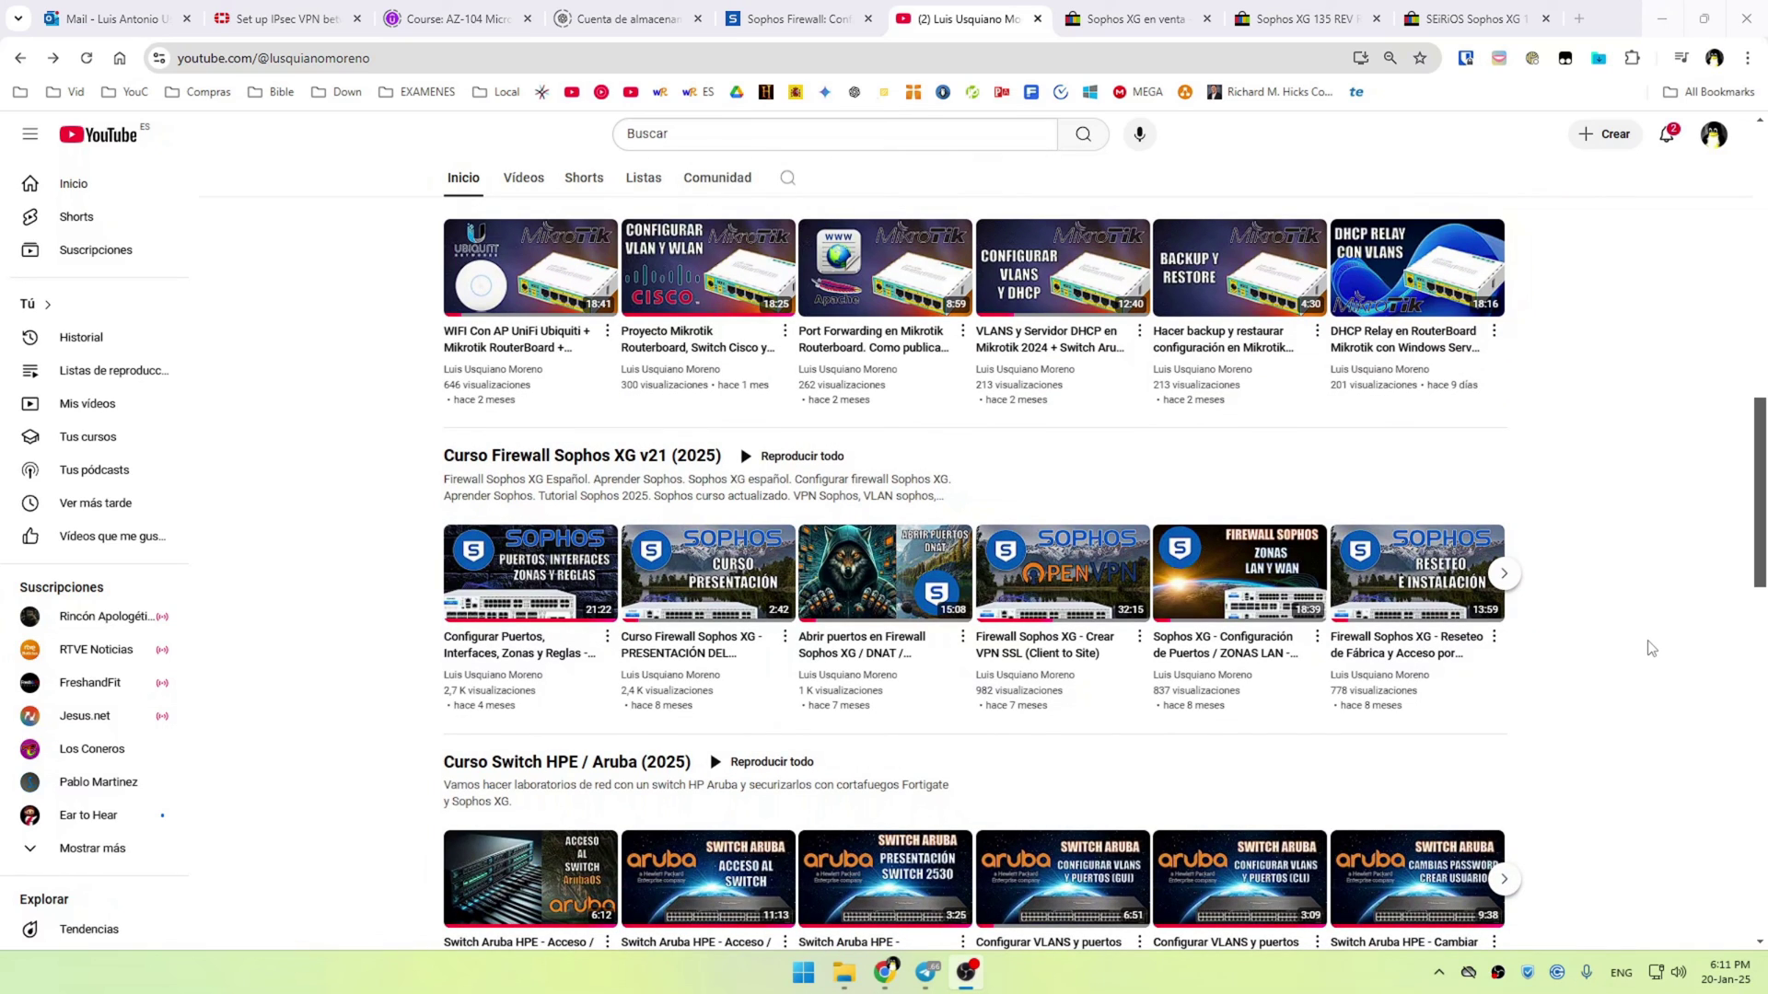
pyautogui.scroll(-1, 1652, 649)
pyautogui.scroll(1, 1655, 650)
pyautogui.scroll(-3, 1489, 595)
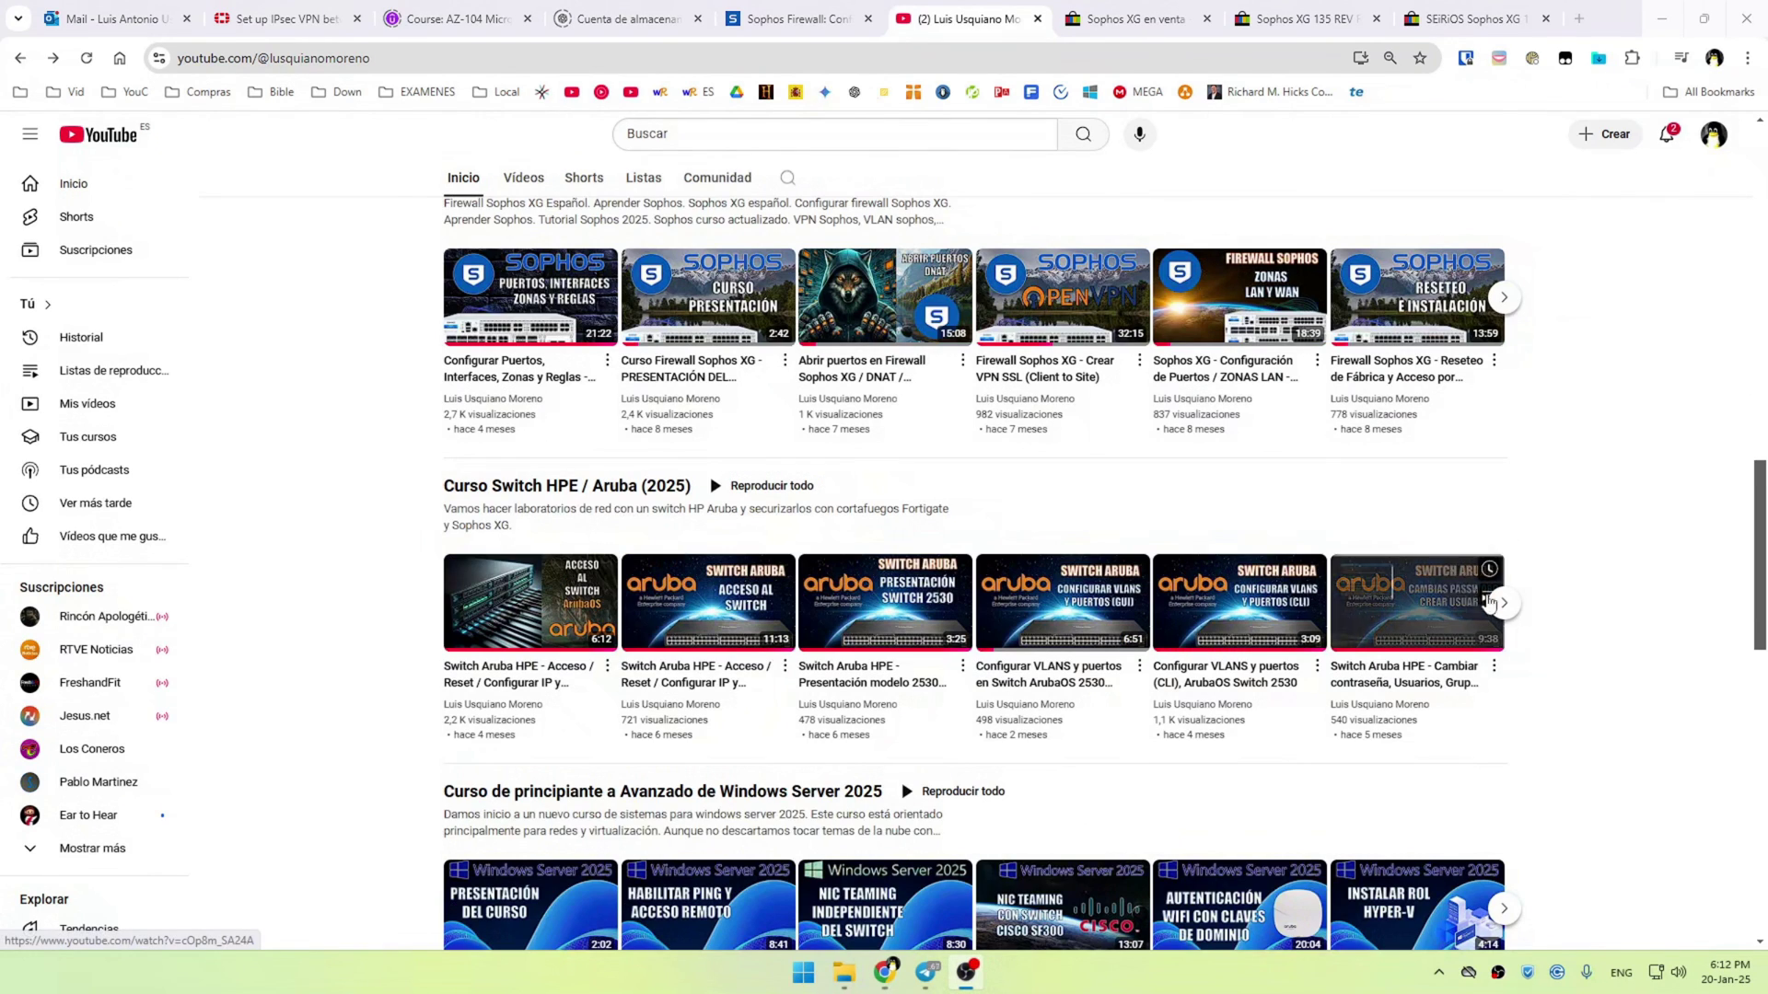
pyautogui.scroll(-2, 1702, 572)
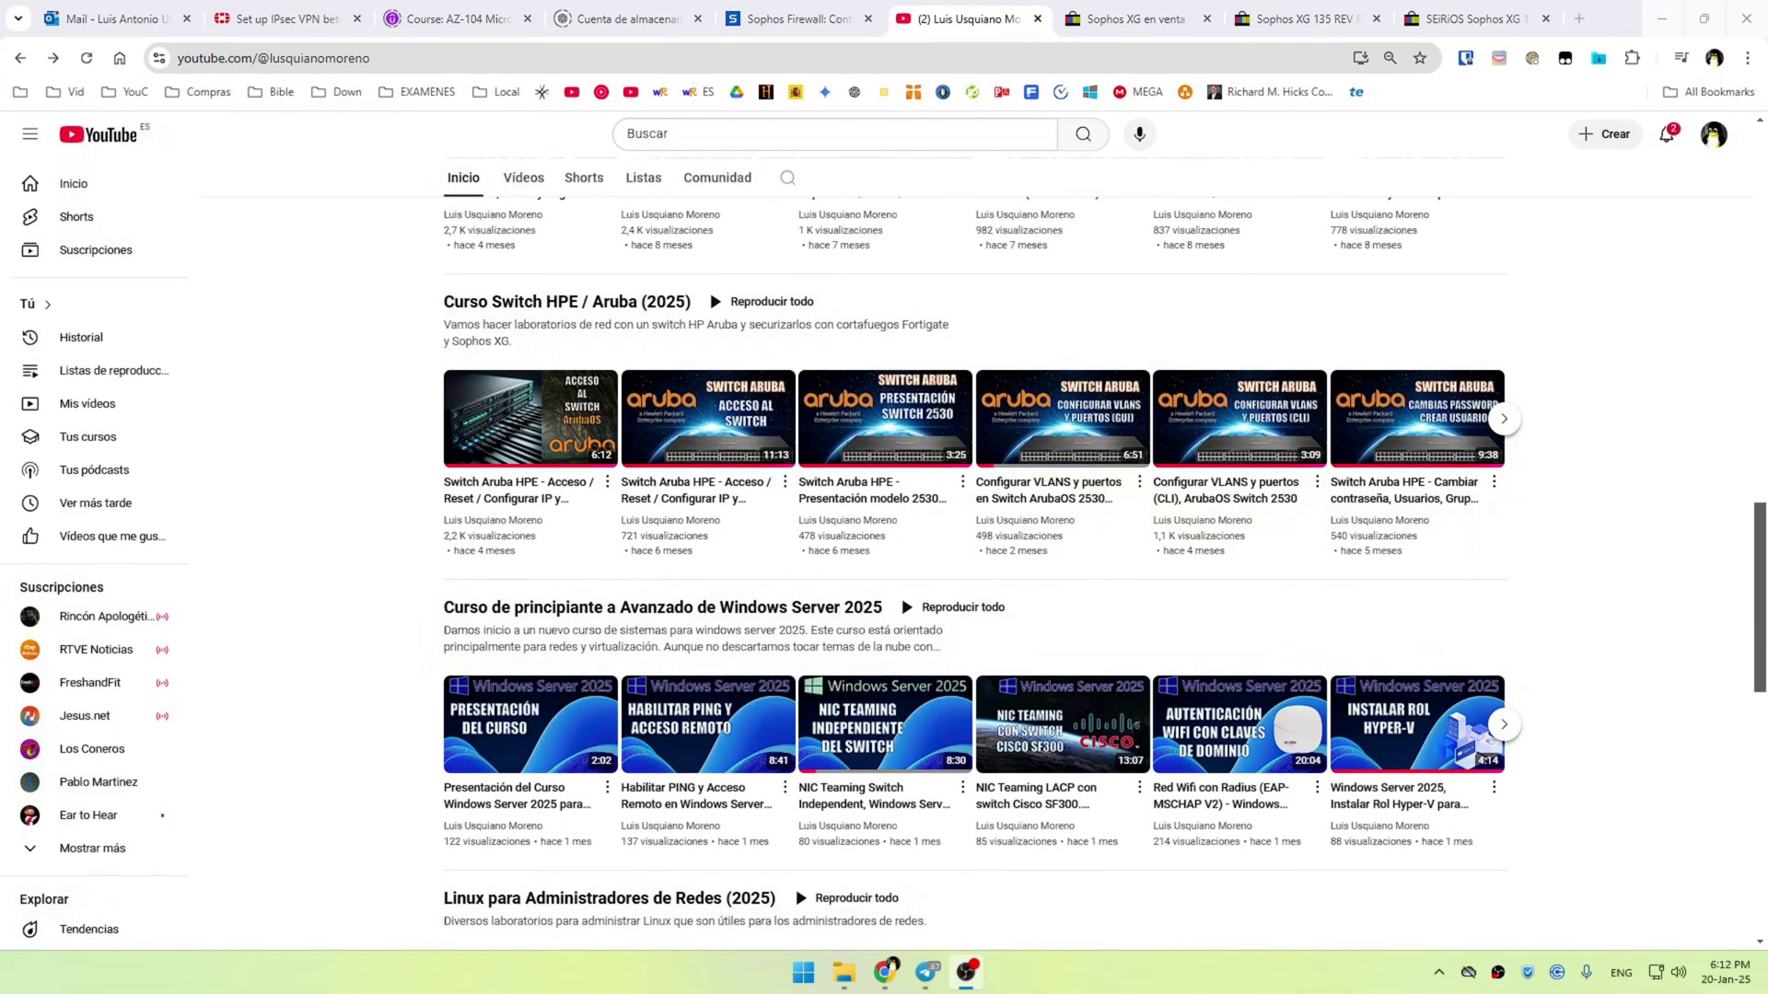